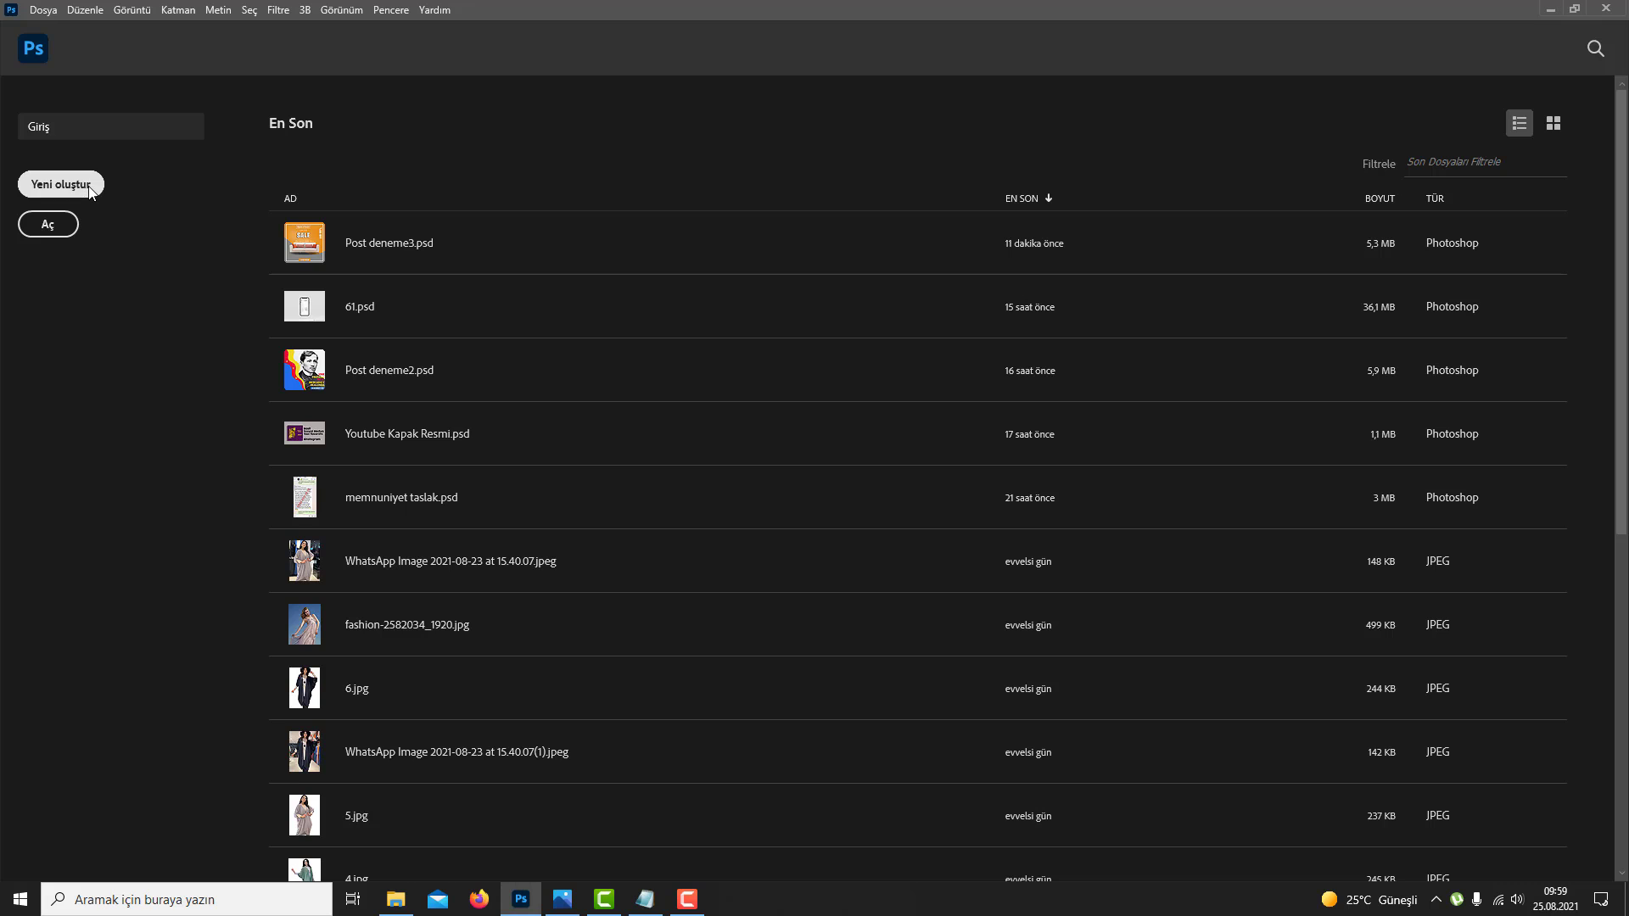
# Step: Create a new 1080×1080 px document and add a Solid Color fill layer
pyautogui.click(89, 185)
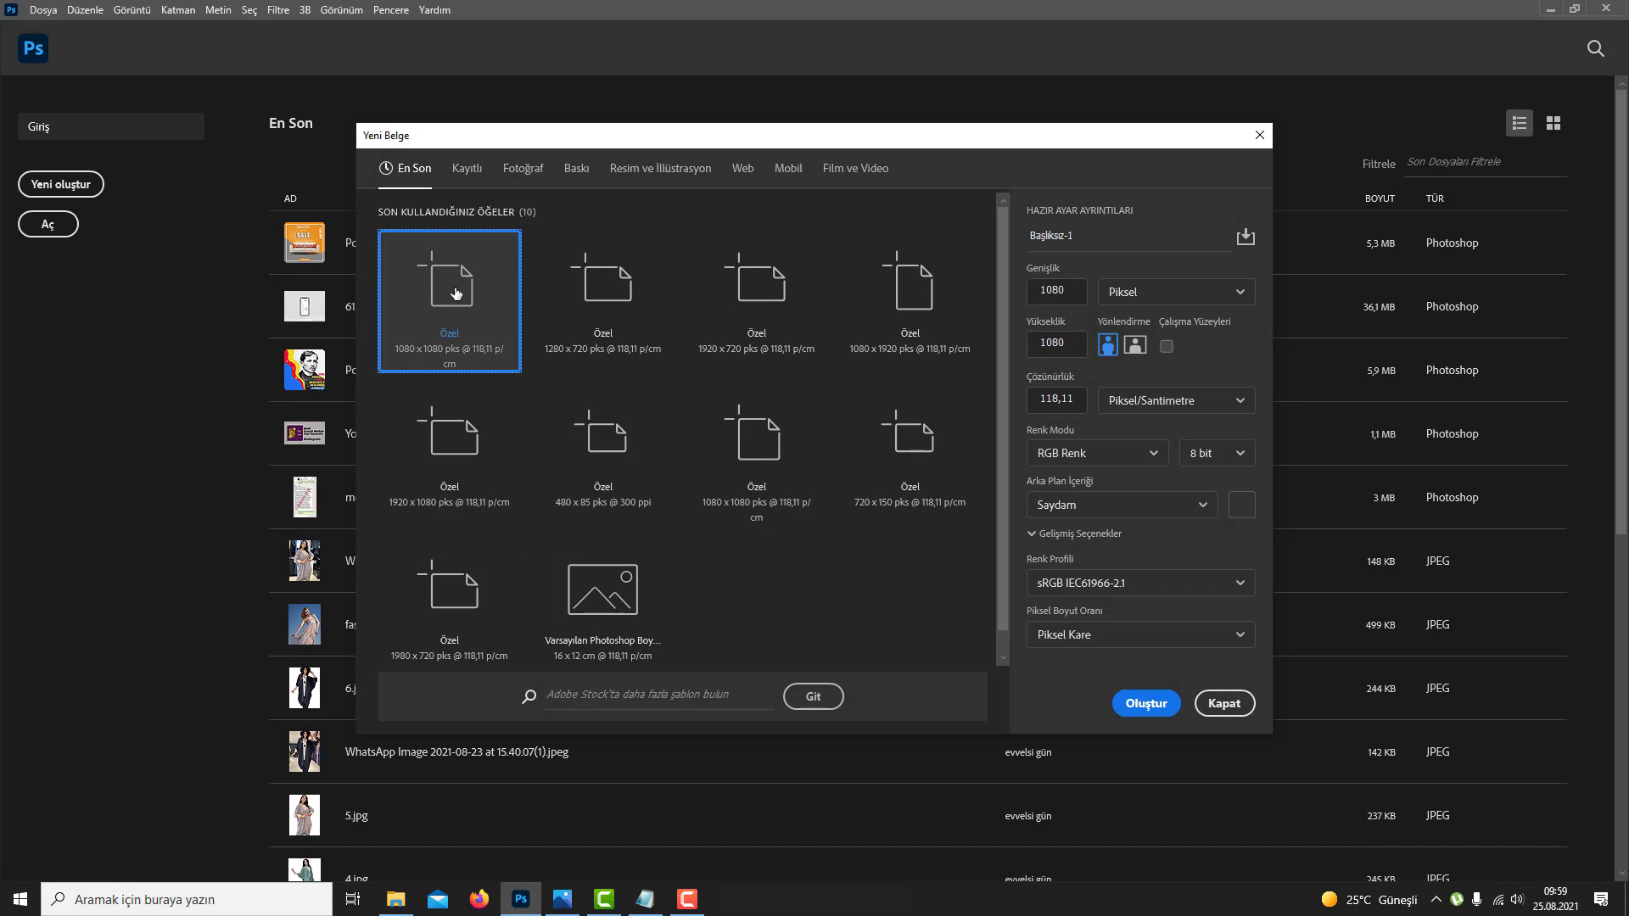
pyautogui.doubleClick(456, 294)
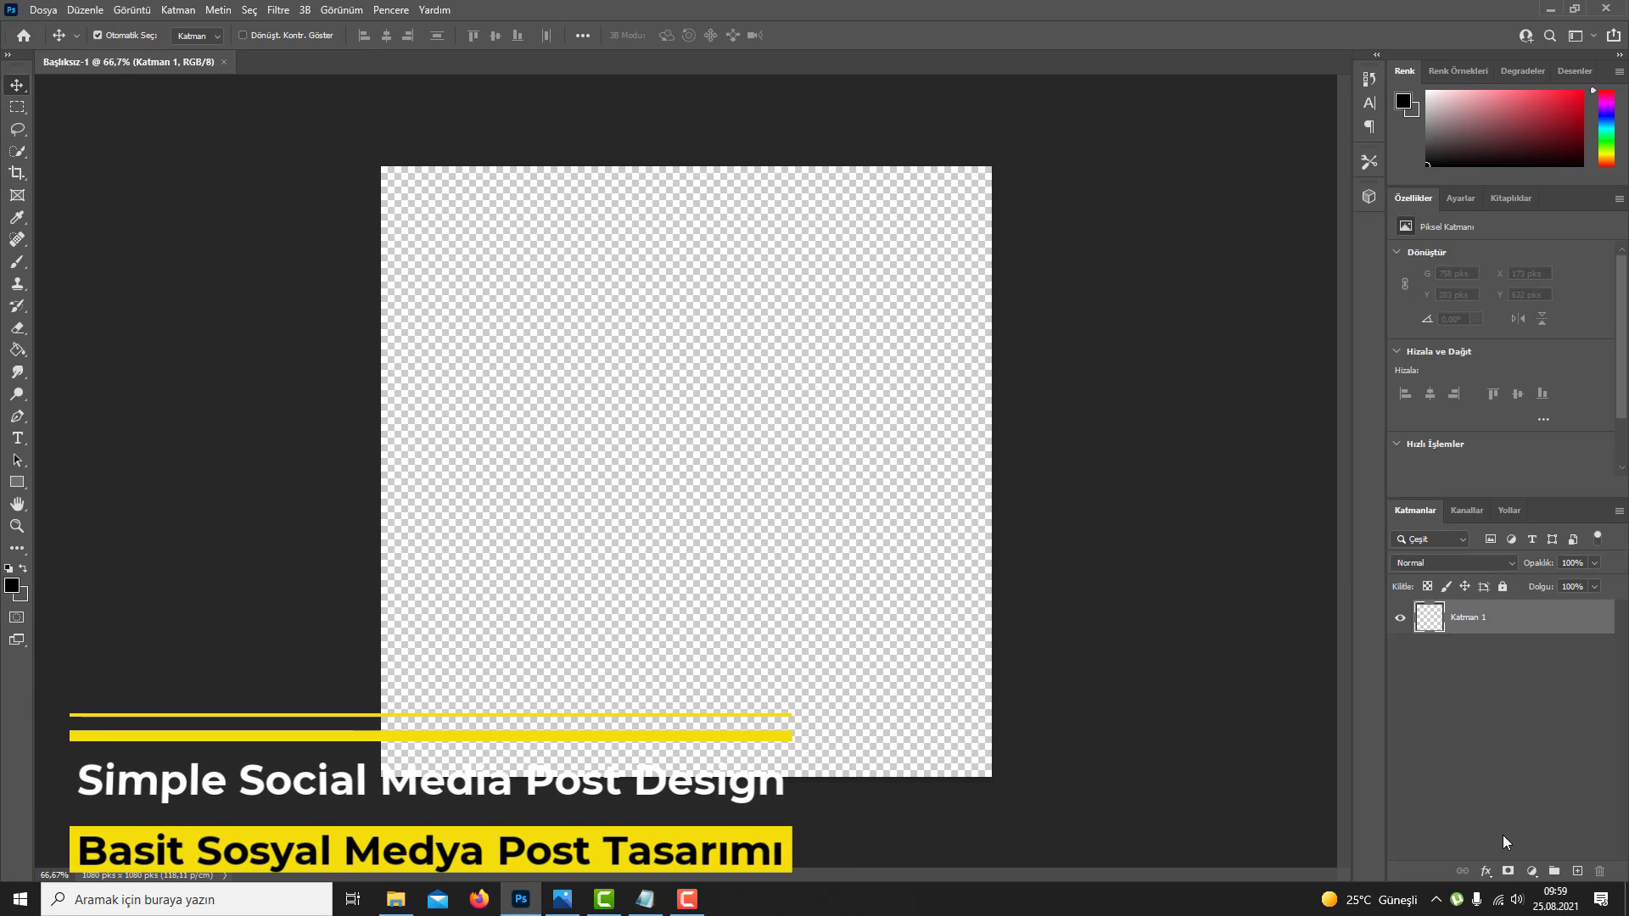
pyautogui.click(1531, 871)
pyautogui.click(1541, 575)
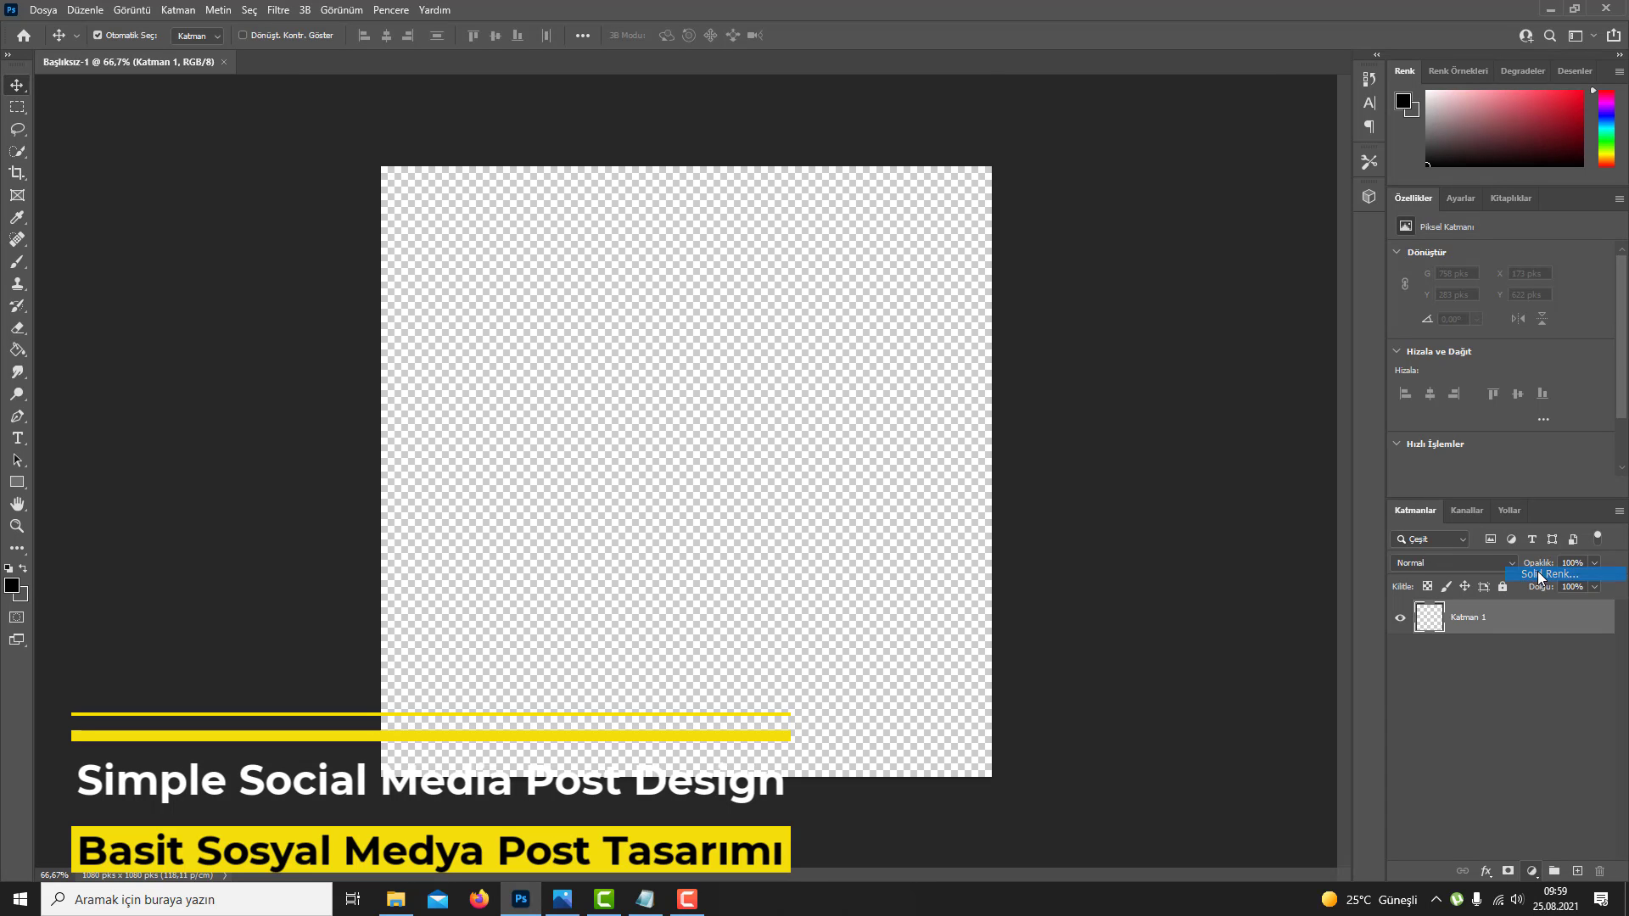
# Step: Set the background fill colour to orange
pyautogui.click(344, 695)
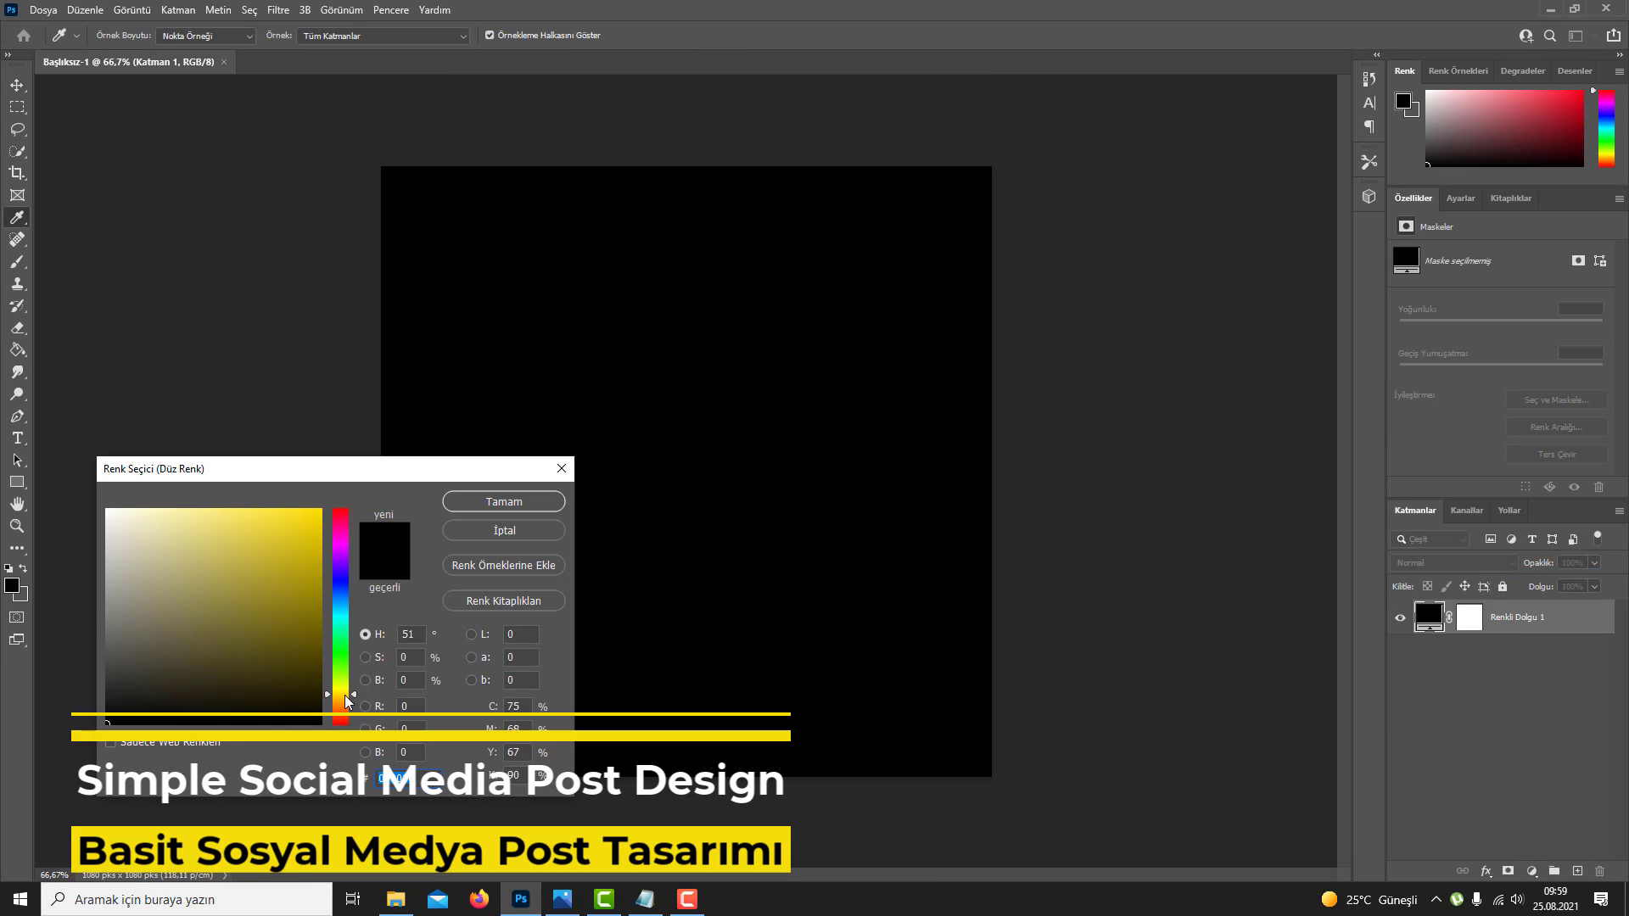
pyautogui.moveTo(344, 695); pyautogui.dragTo(344, 697)
pyautogui.moveTo(302, 564); pyautogui.dragTo(269, 533)
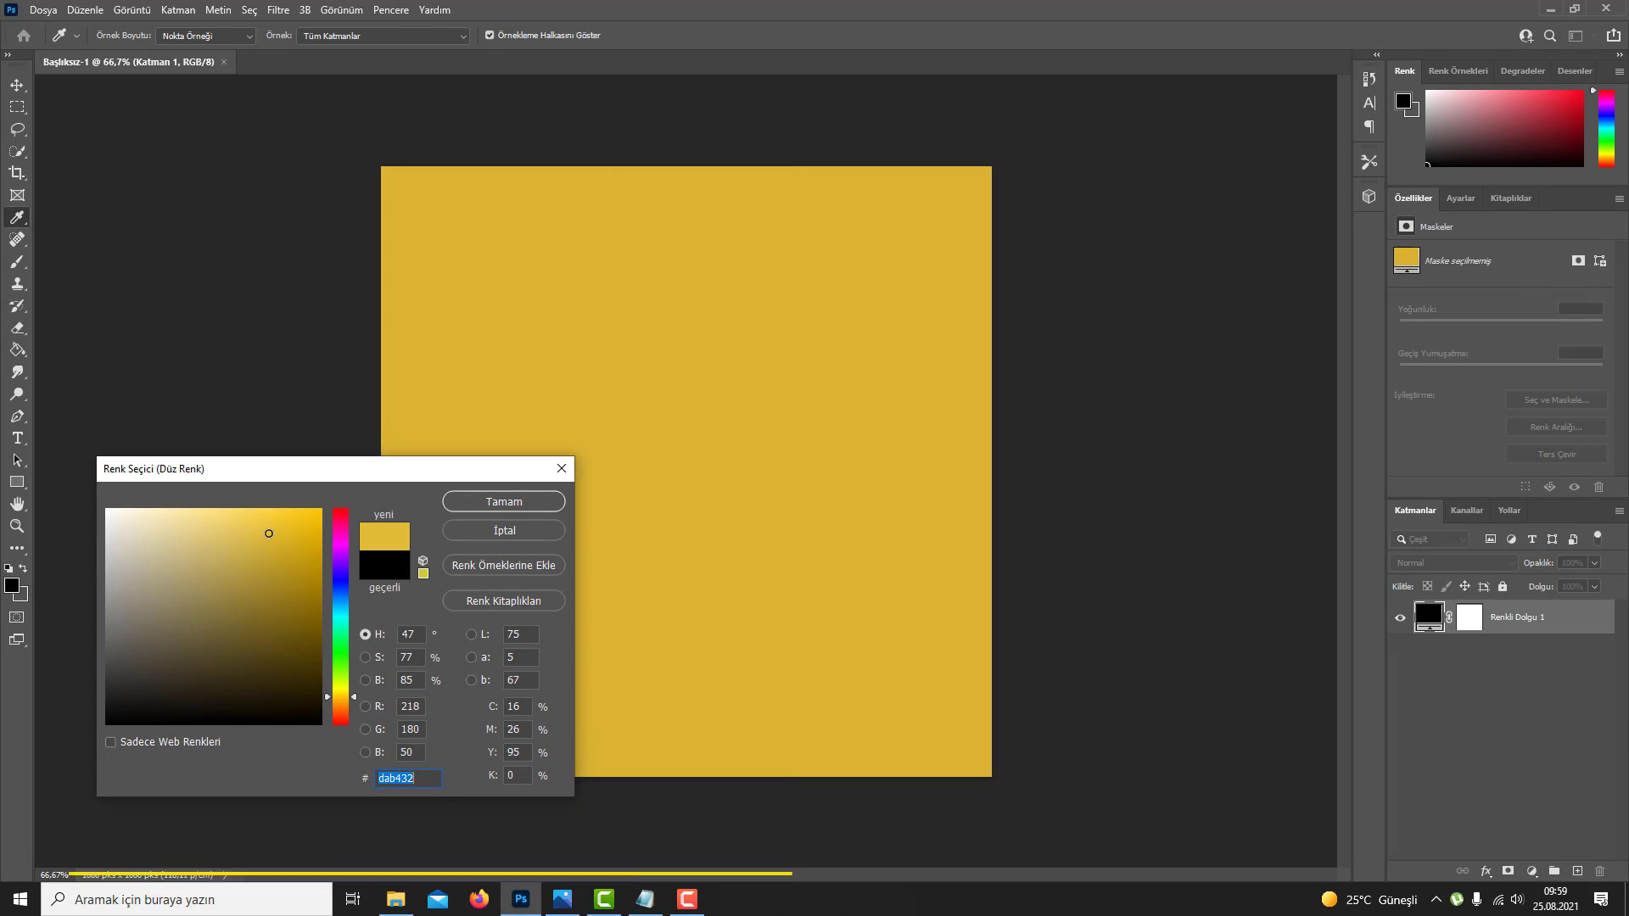
pyautogui.click(346, 702)
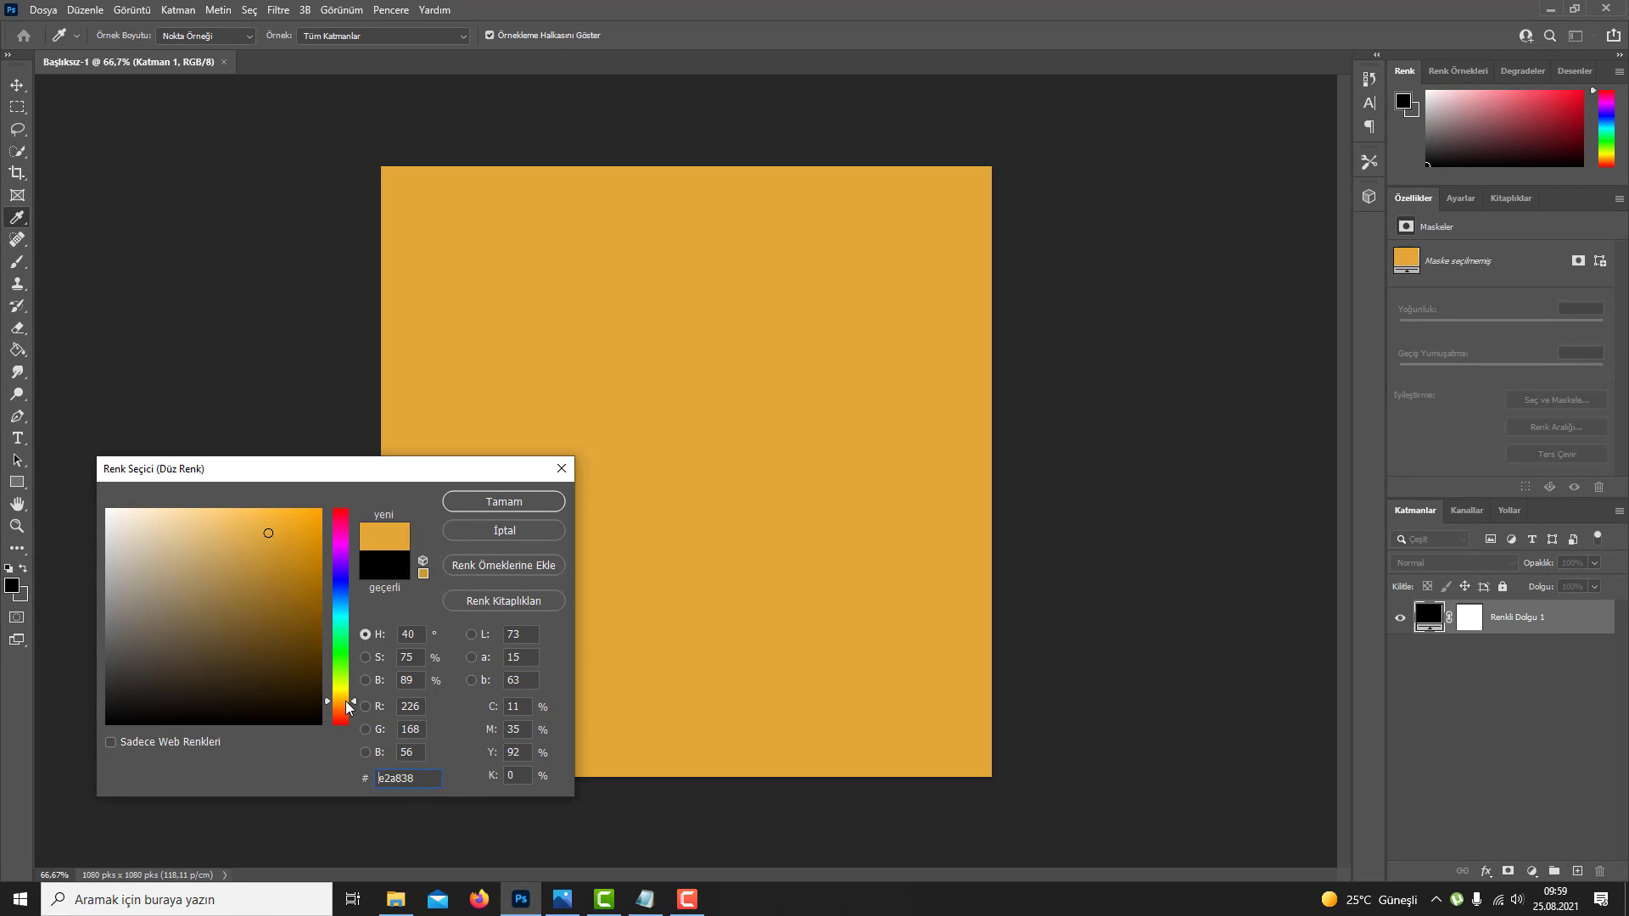
pyautogui.click(268, 535)
pyautogui.click(509, 502)
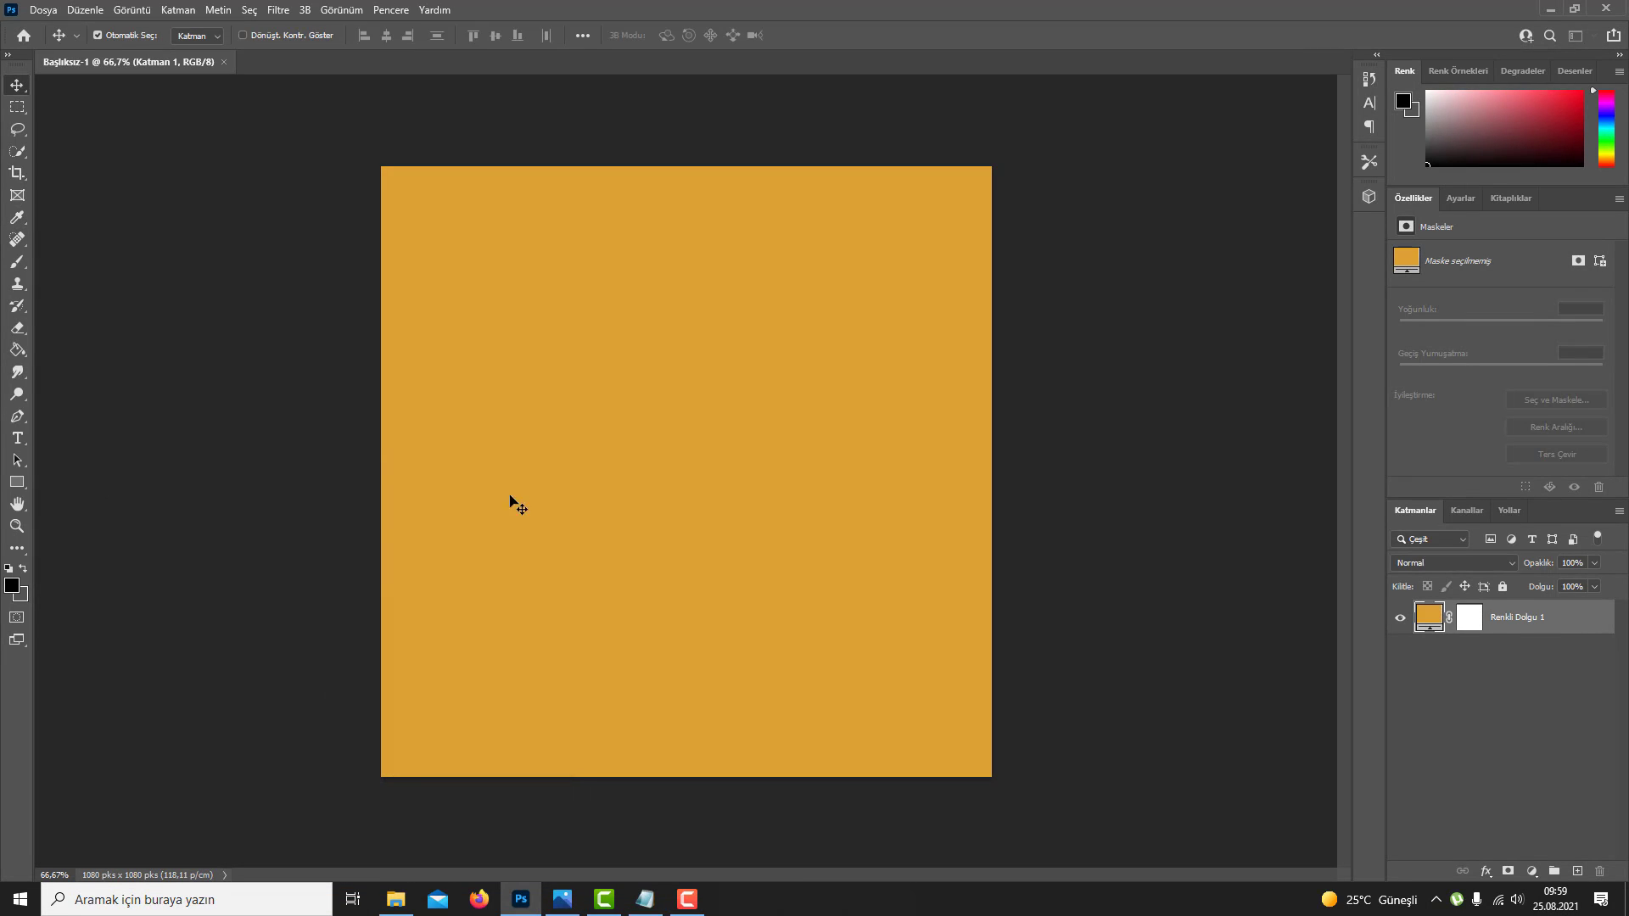
# Step: Draw a wavy curved path across the canvas with the Curvature Pen
pyautogui.rightClick(23, 419)
pyautogui.click(86, 445)
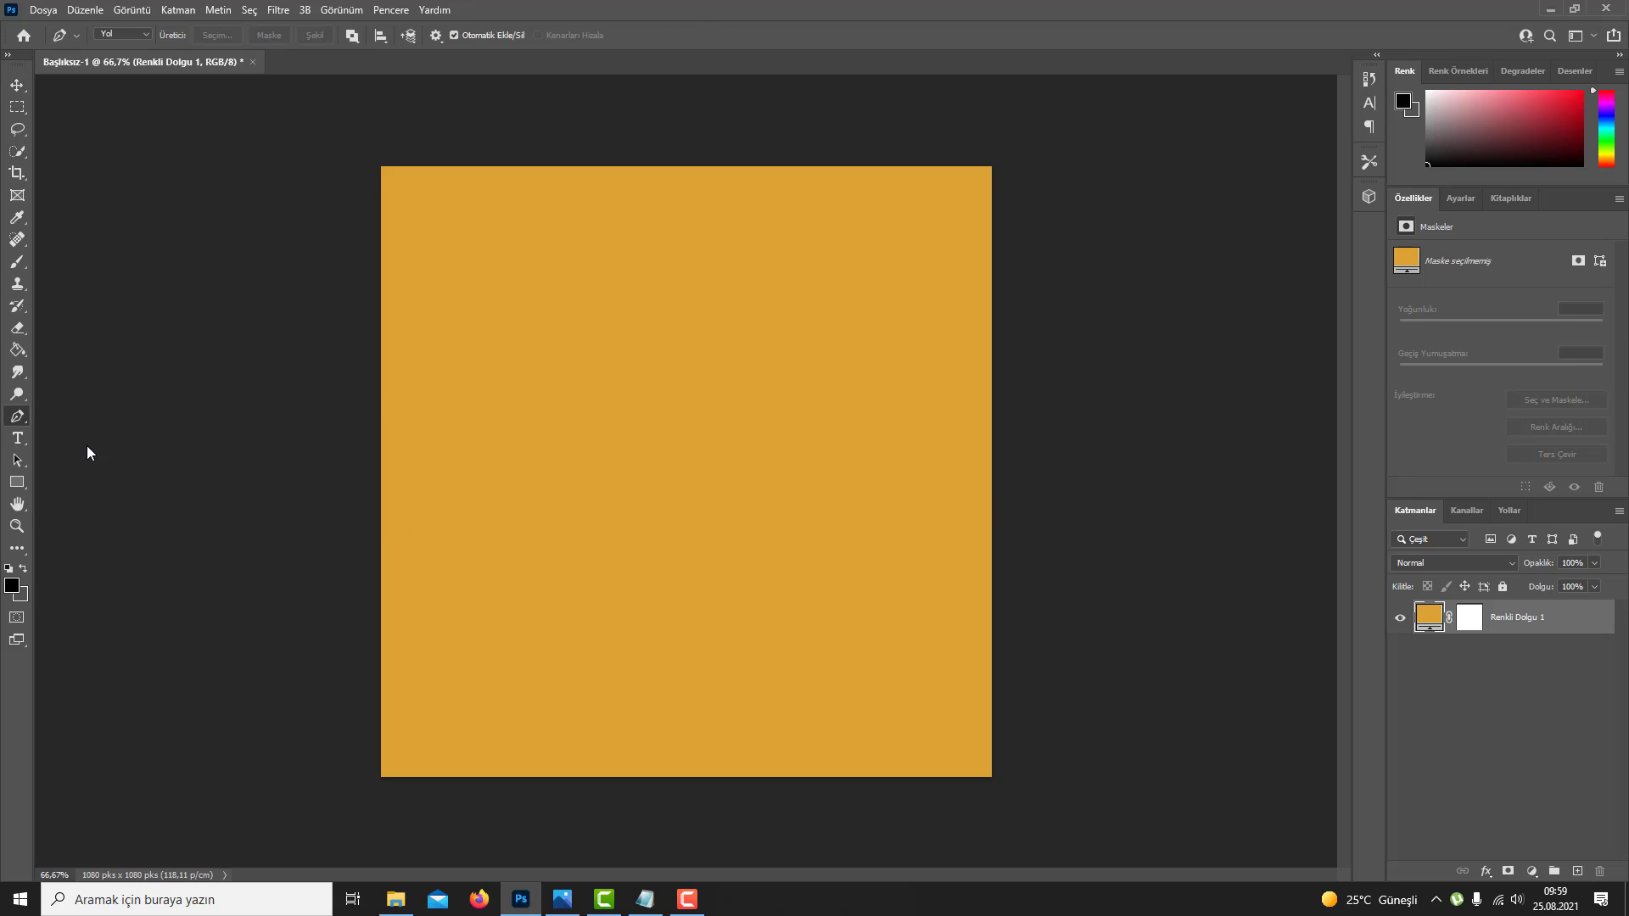
pyautogui.click(381, 393)
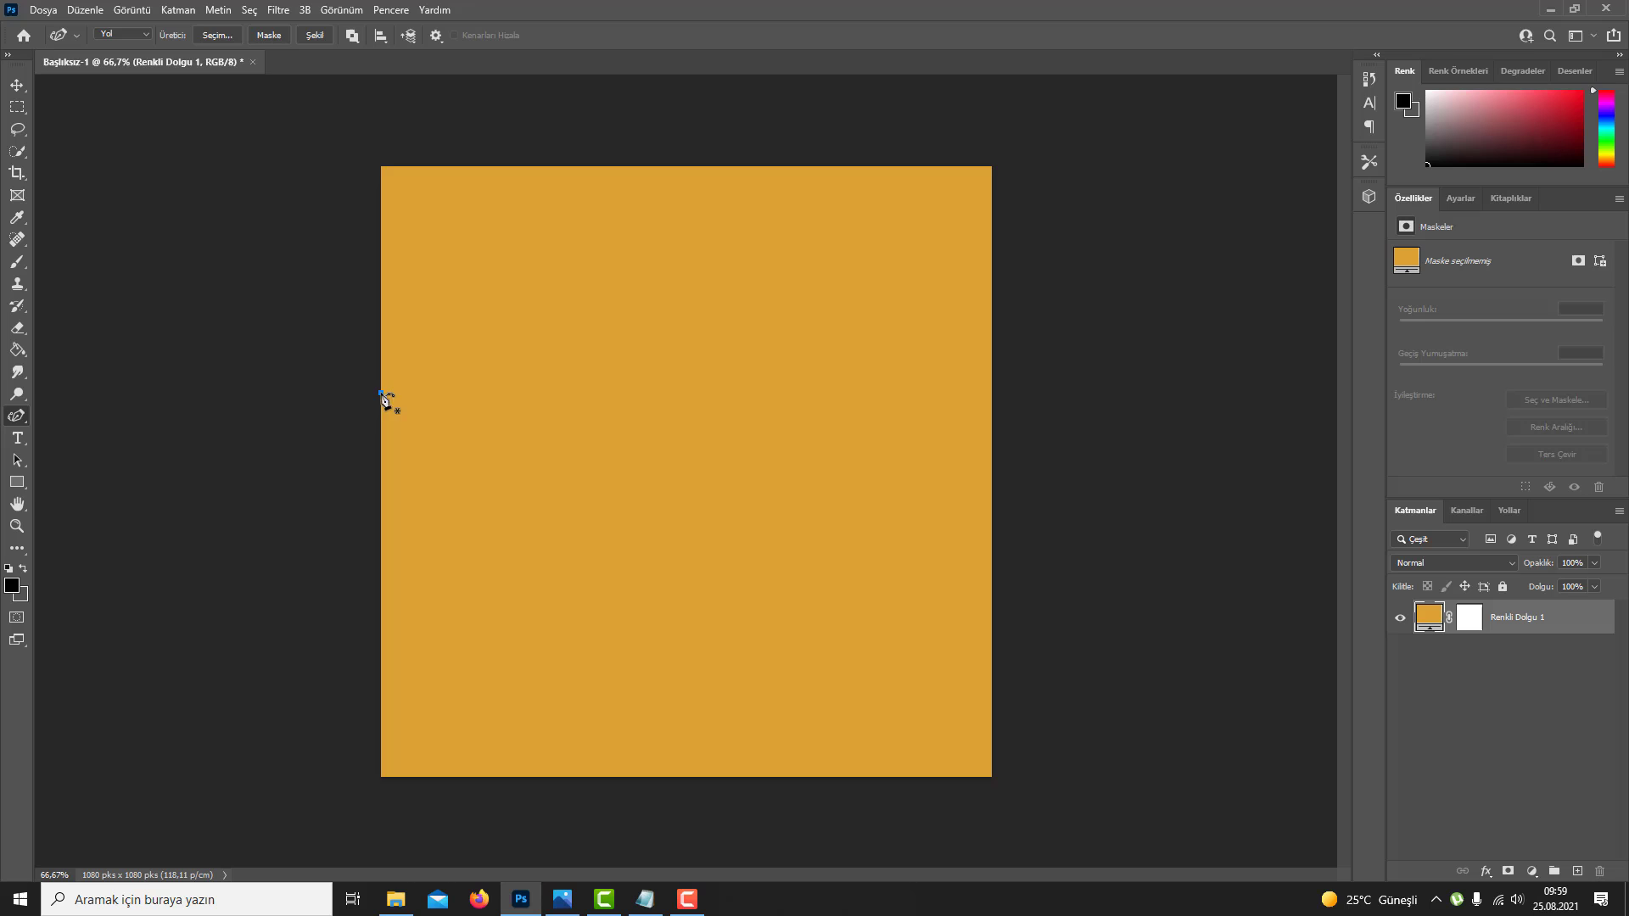
pyautogui.click(598, 542)
pyautogui.click(791, 560)
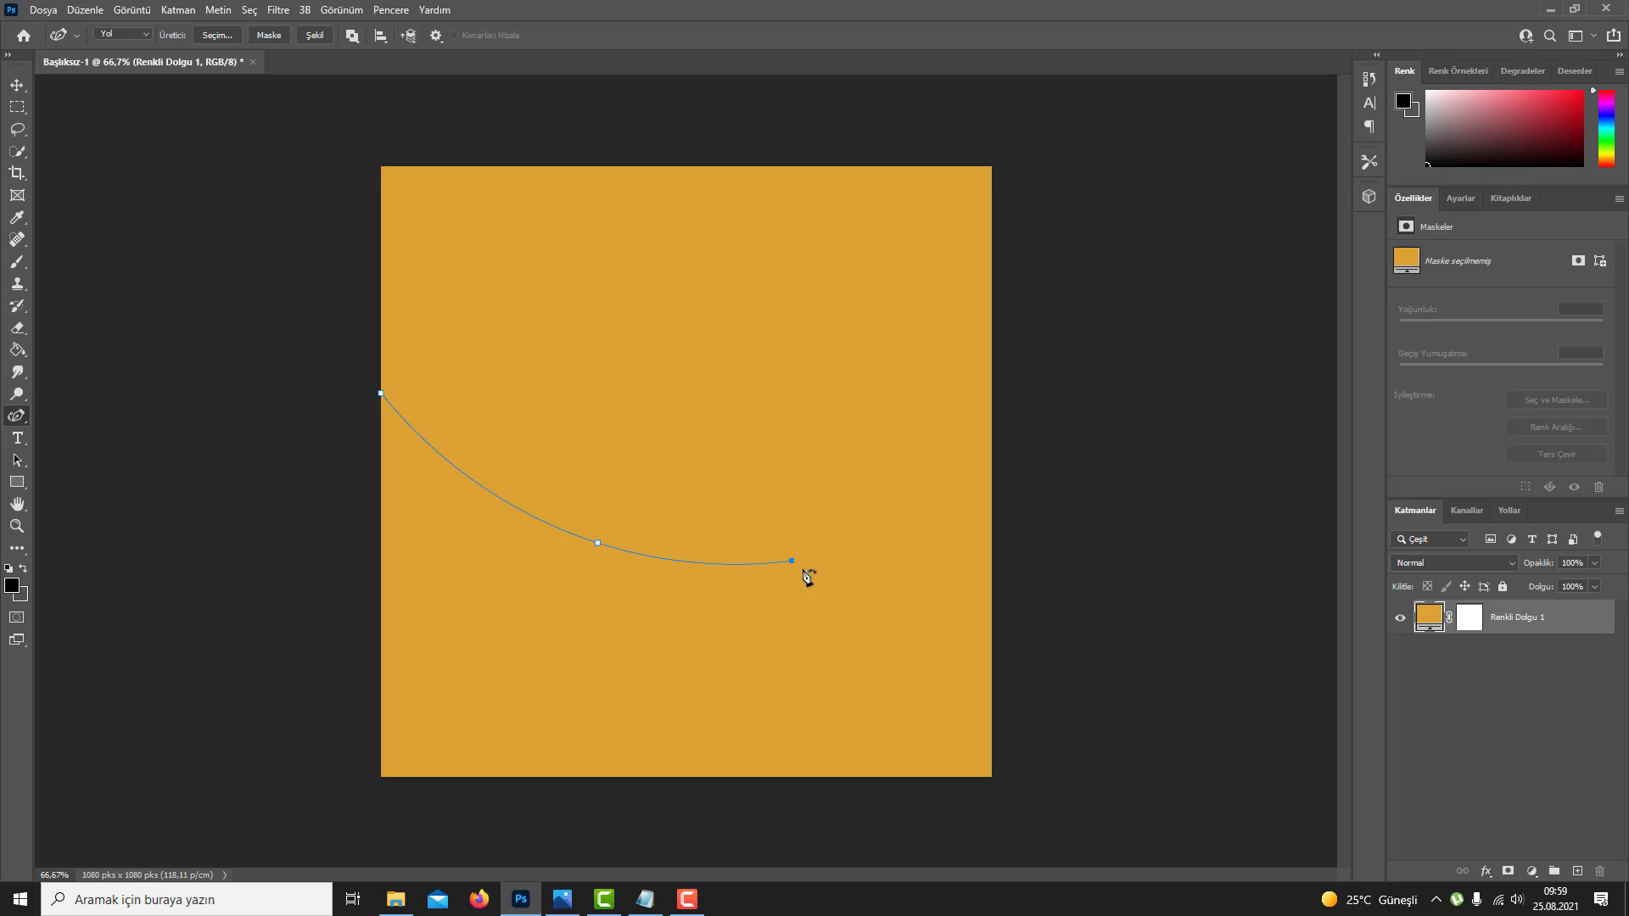
pyautogui.click(823, 652)
pyautogui.click(1005, 656)
# Step: Close the path around the canvas's lower part with straight segments and convert it to a selection
pyautogui.rightClick(17, 415)
pyautogui.click(85, 414)
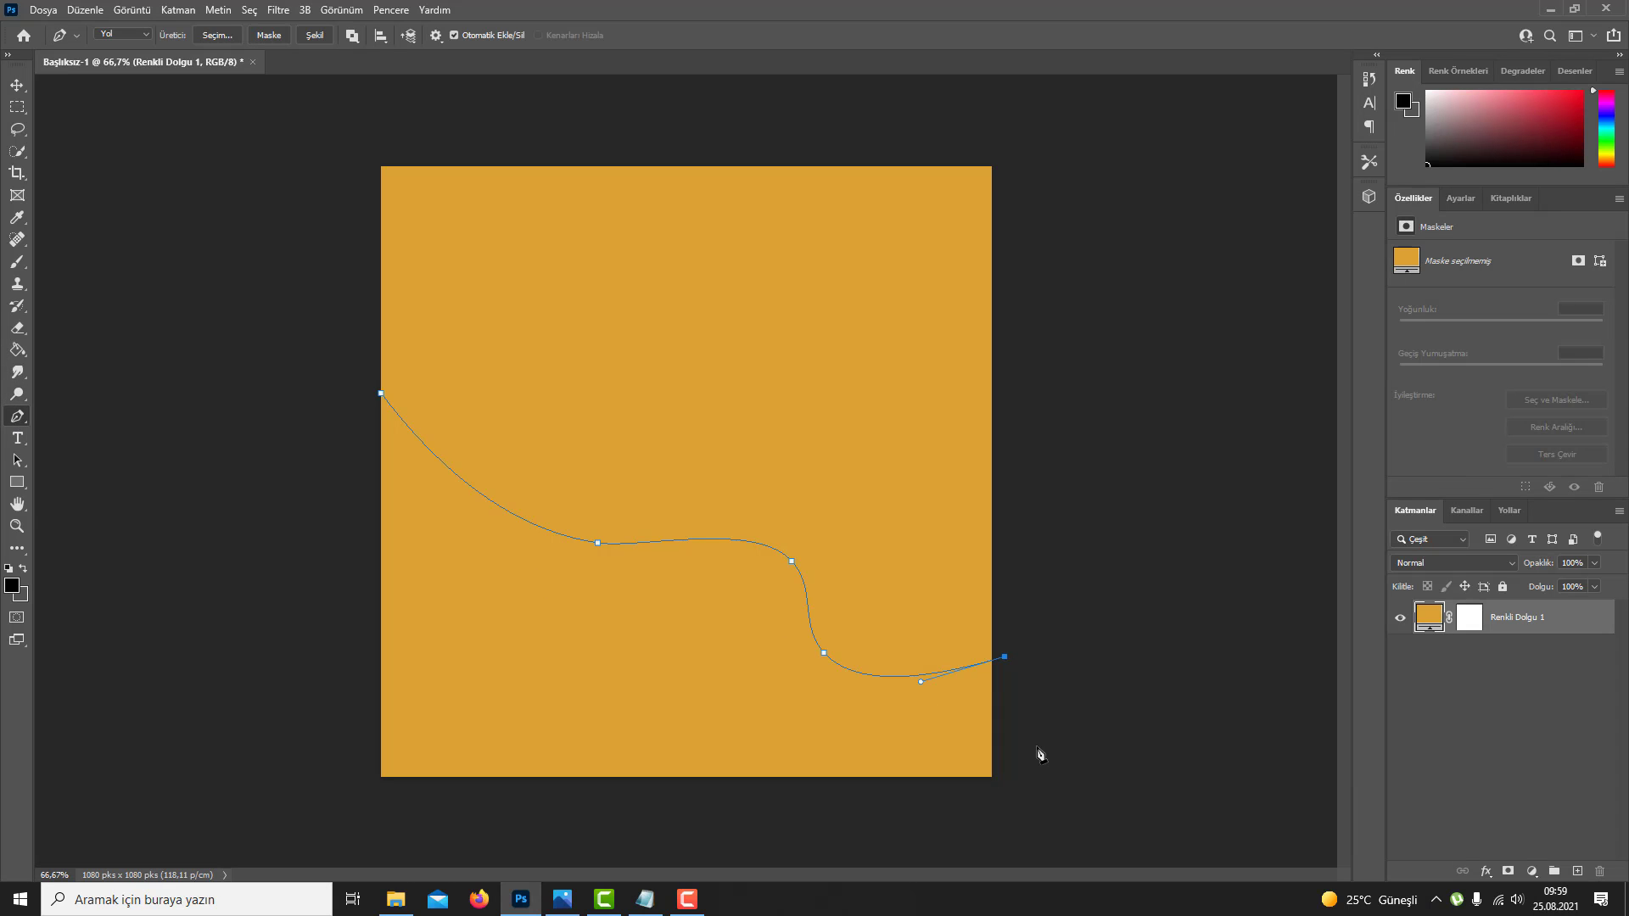
pyautogui.click(1031, 808)
pyautogui.click(350, 817)
pyautogui.click(348, 392)
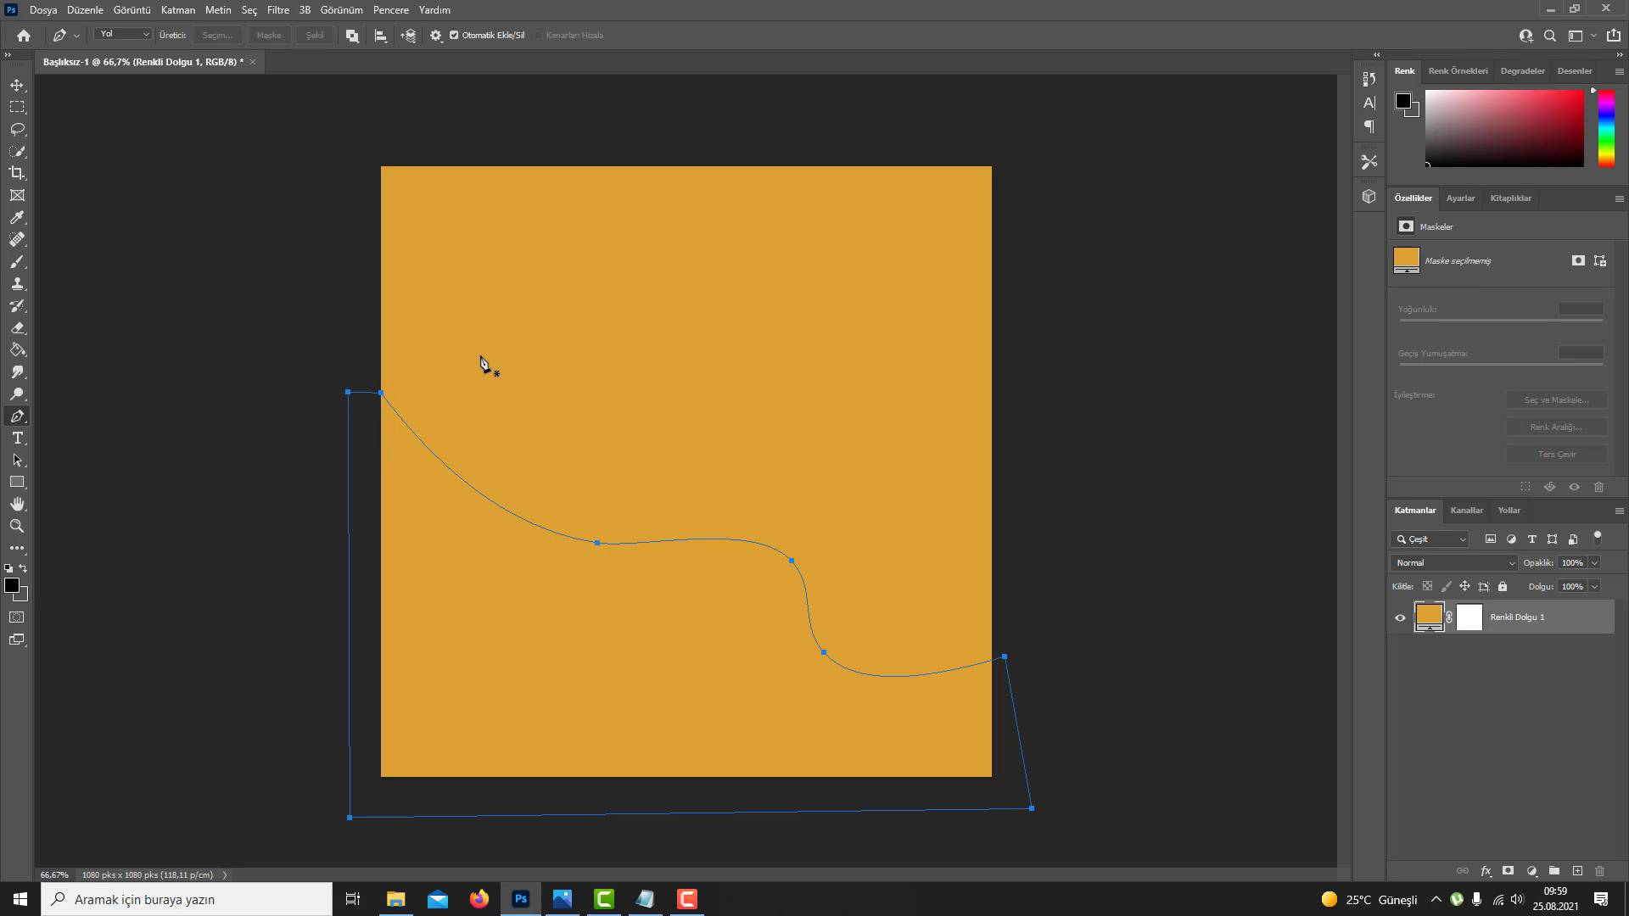
pyautogui.hotkey('ctrl', 'Return')
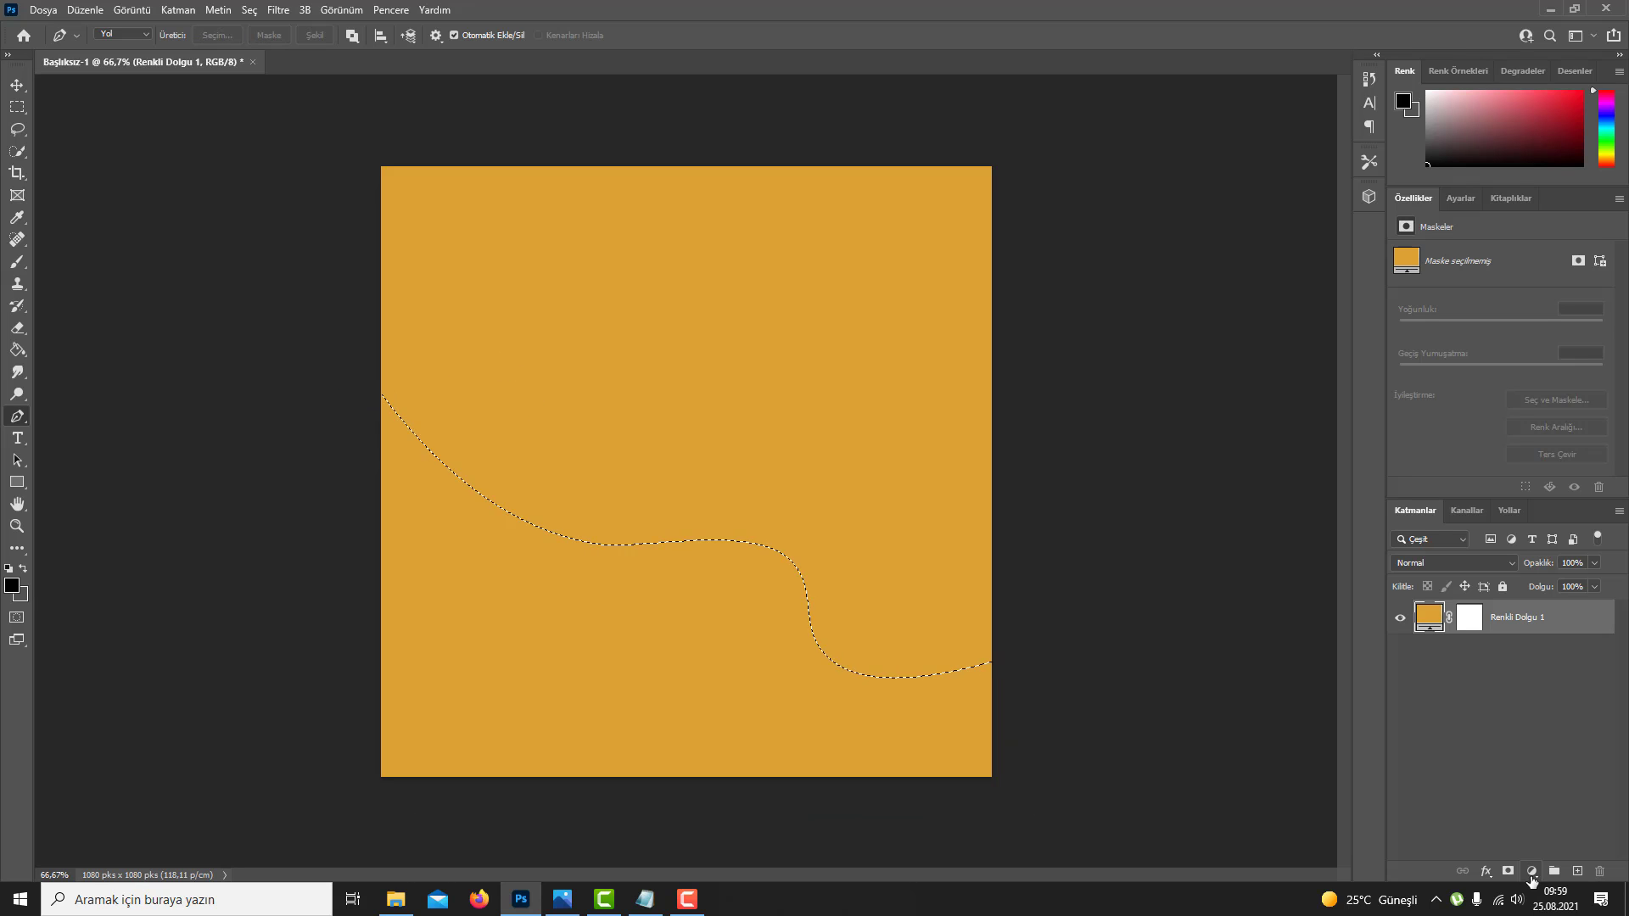
# Step: Fill the wavy selection with a grey #aaa4a4 Solid Color layer
pyautogui.click(1532, 871)
pyautogui.click(1527, 576)
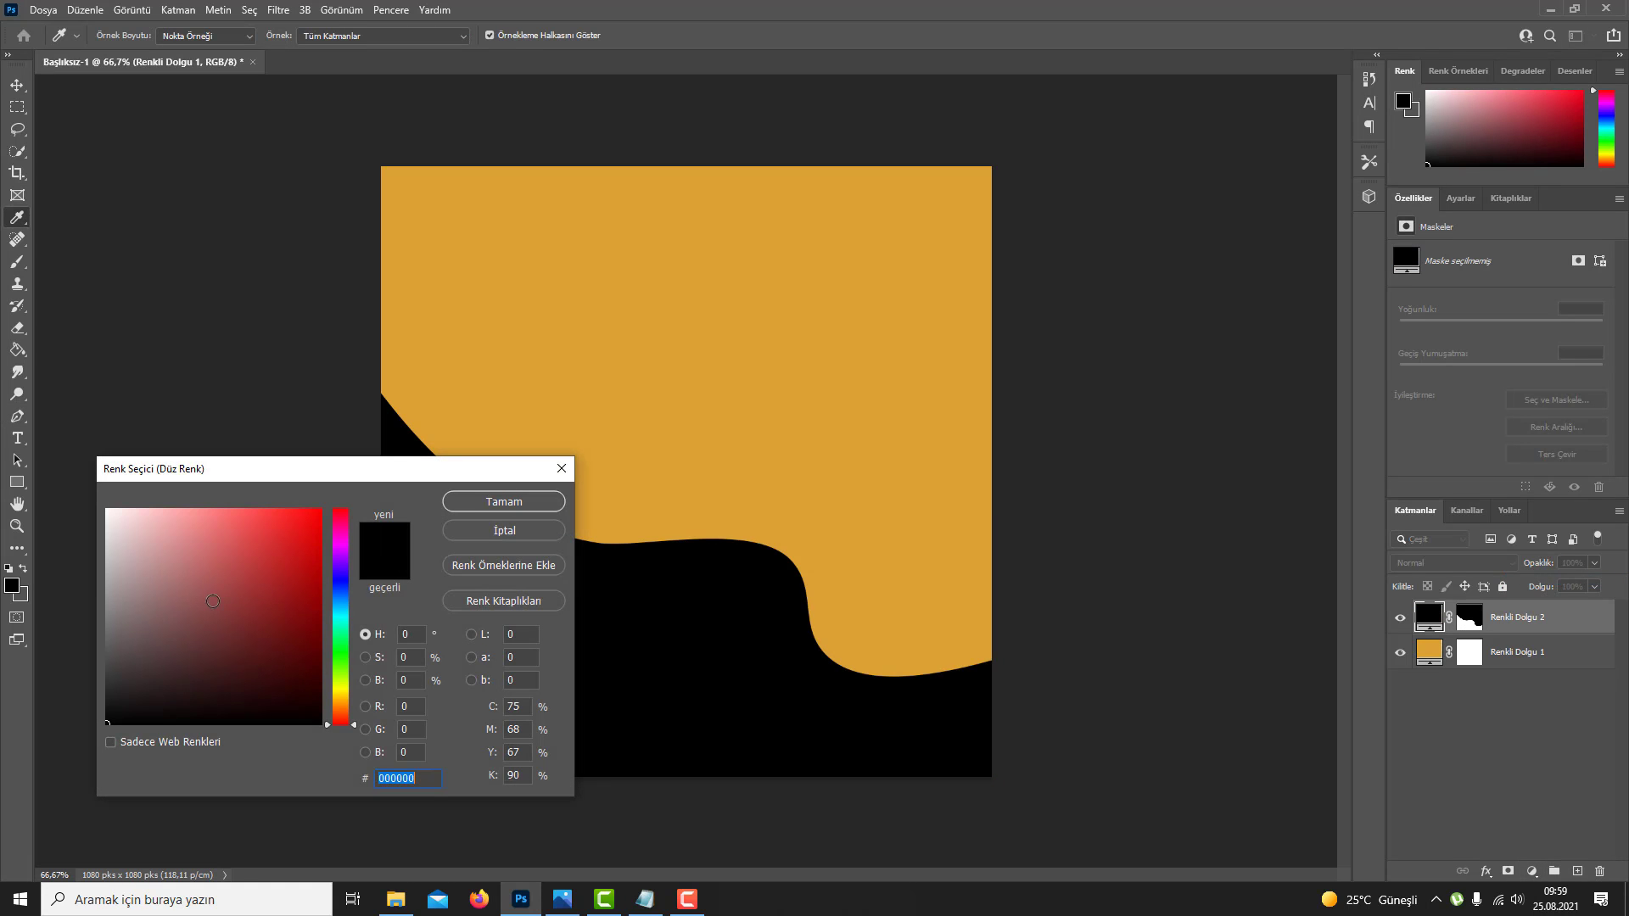
pyautogui.moveTo(110, 600); pyautogui.dragTo(113, 581)
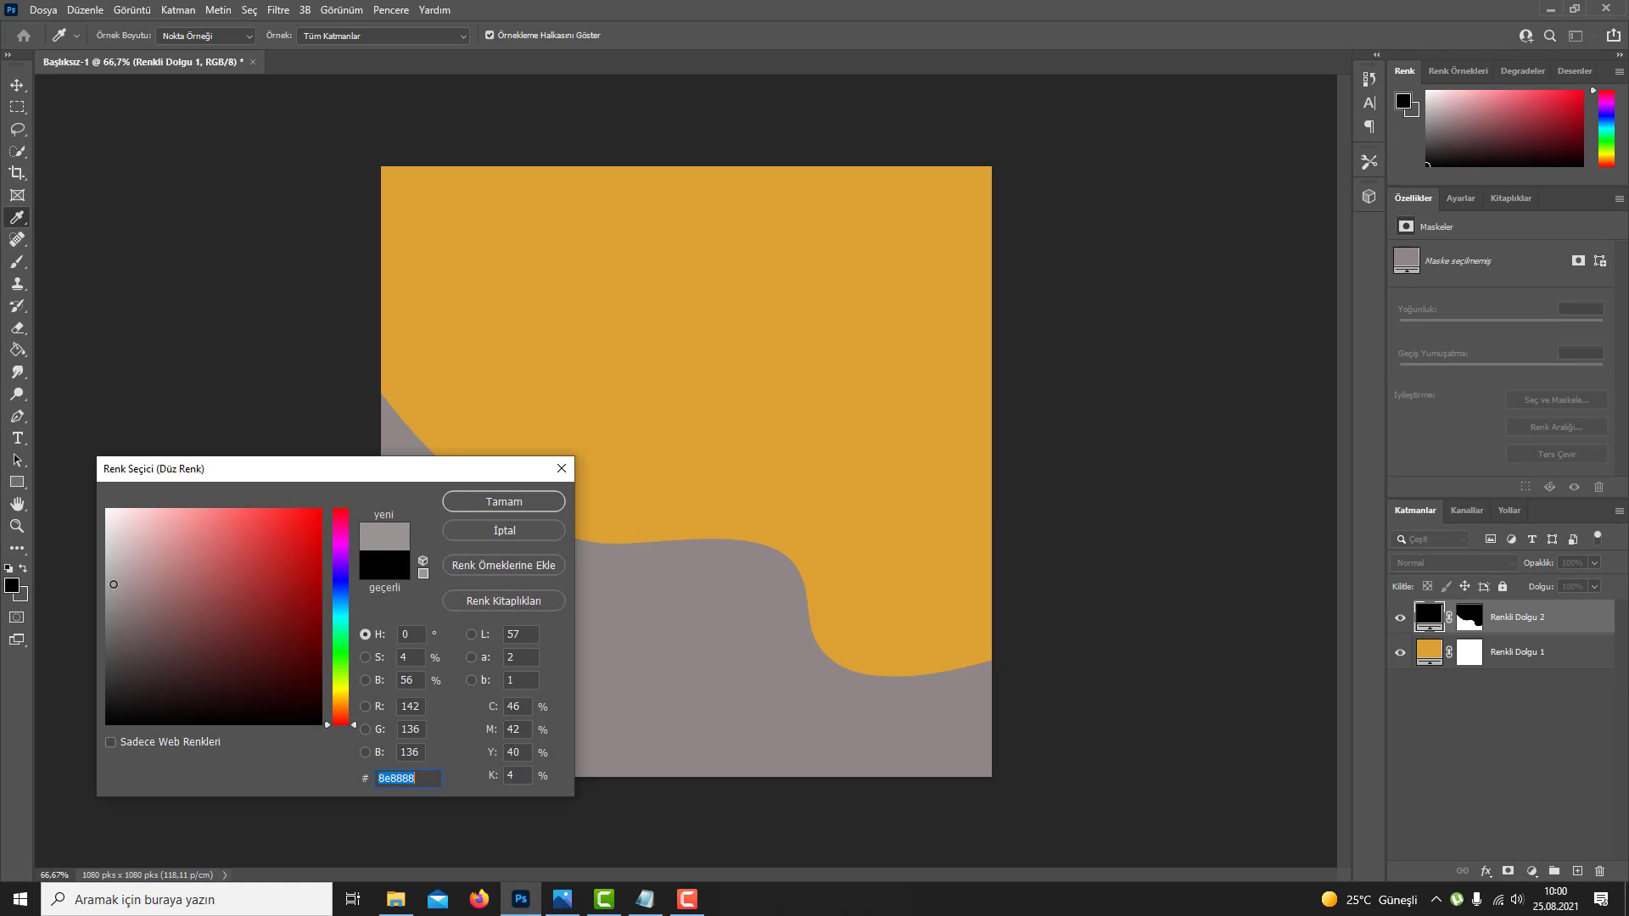
pyautogui.click(485, 502)
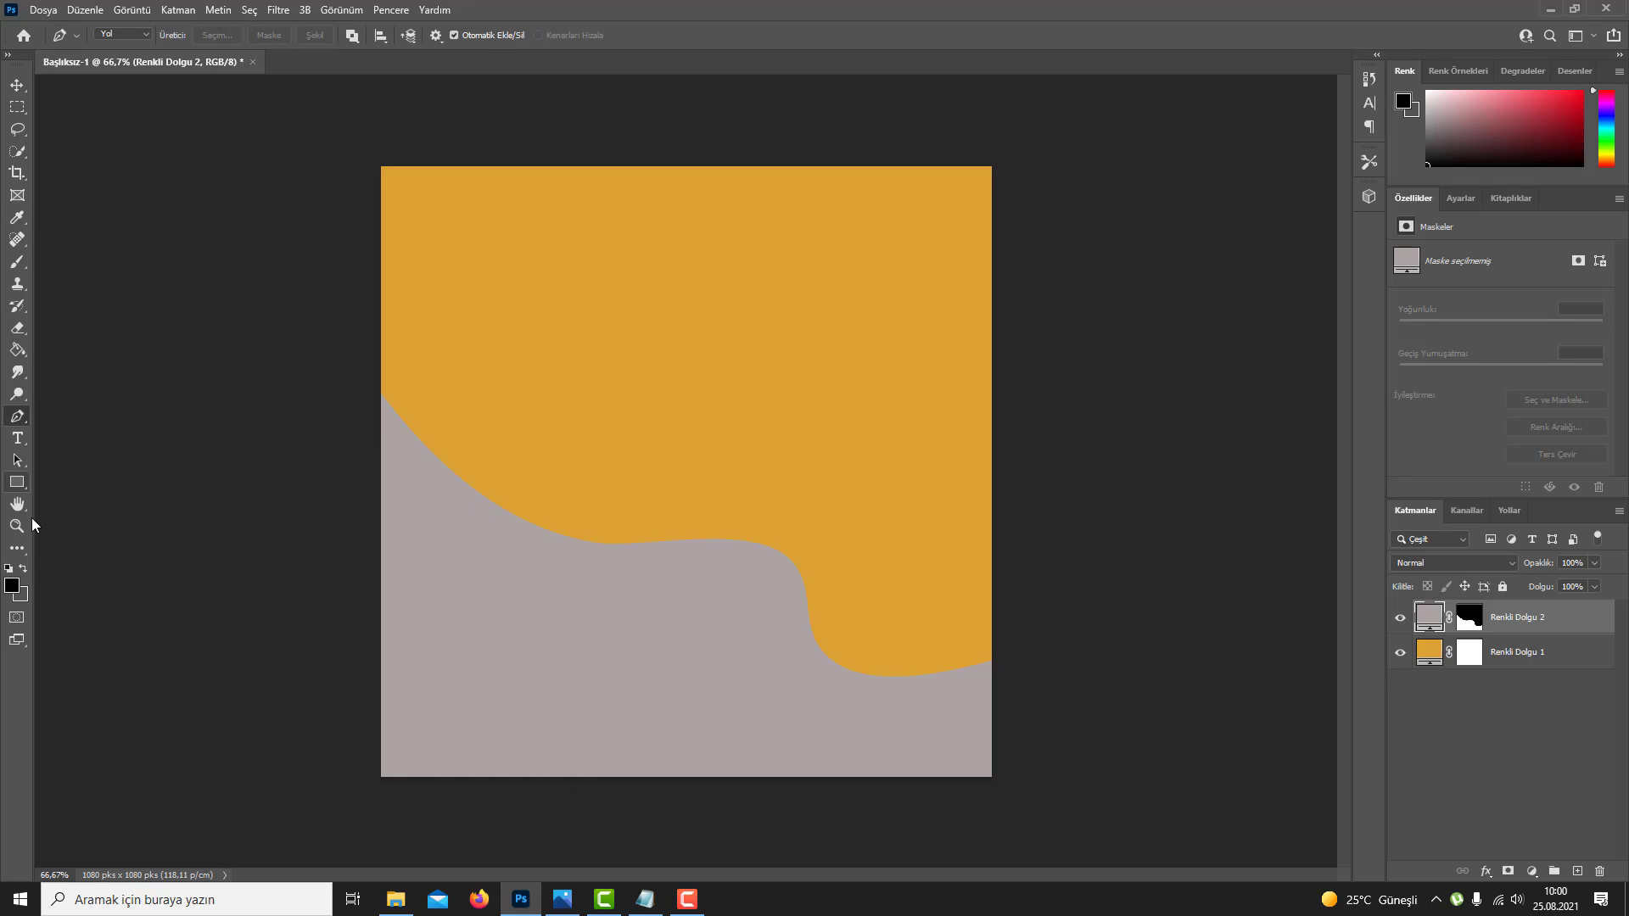
pyautogui.click(17, 482)
pyautogui.rightClick(22, 484)
pyautogui.click(84, 484)
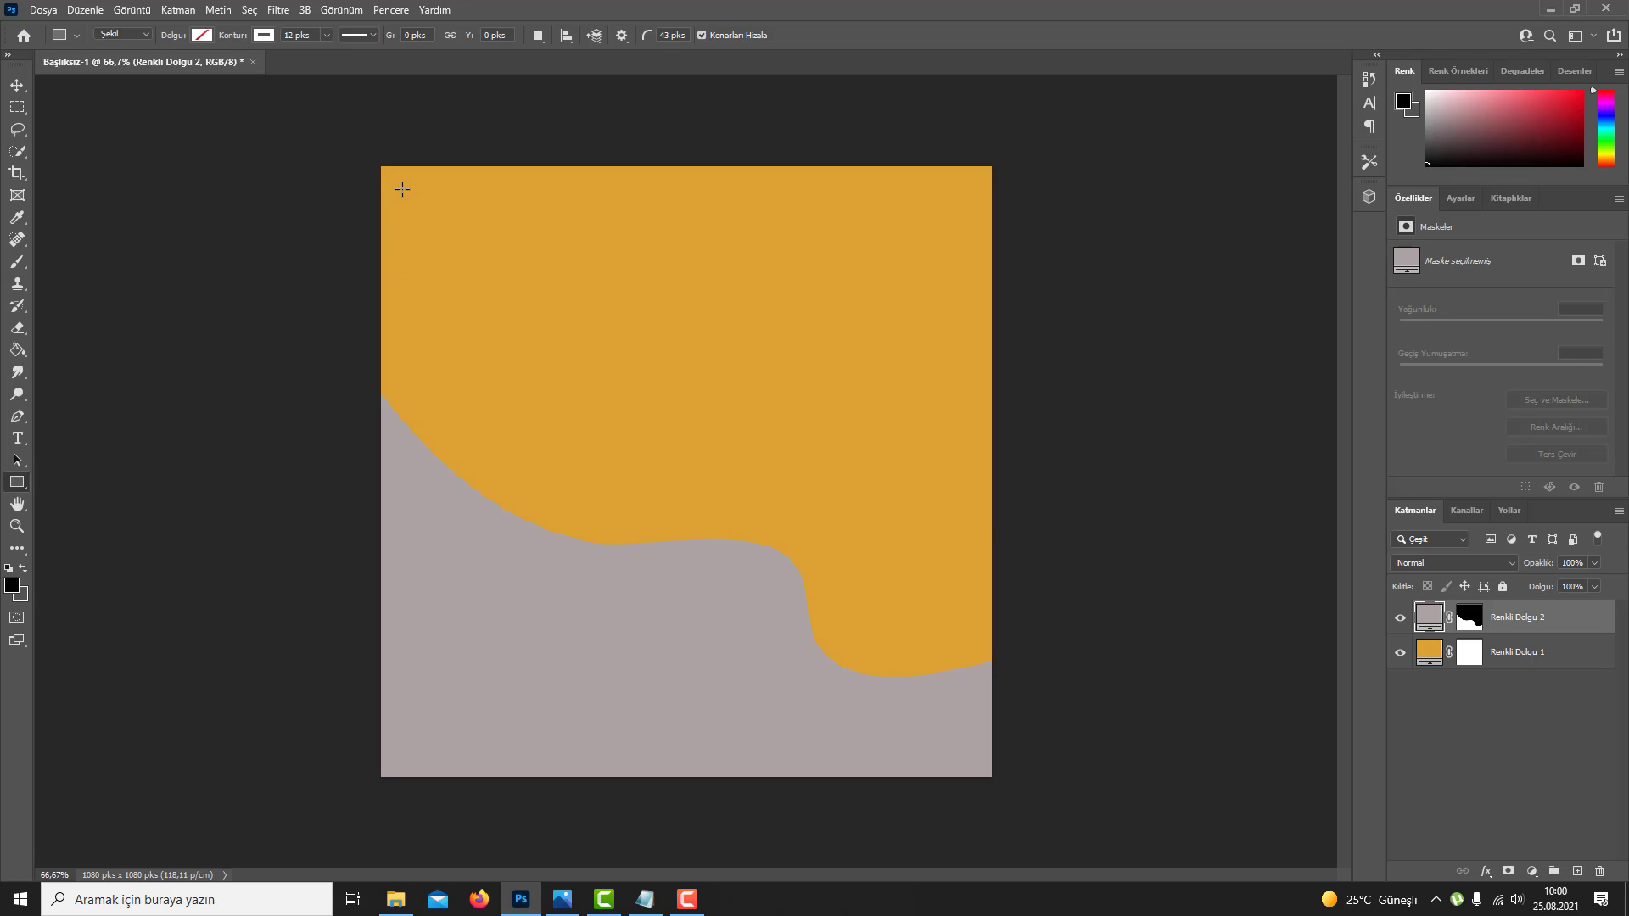
# Step: Draw a white 12 px outline rectangle with 0 corner radius, inset from the canvas edges
pyautogui.moveTo(402, 189); pyautogui.dragTo(968, 758)
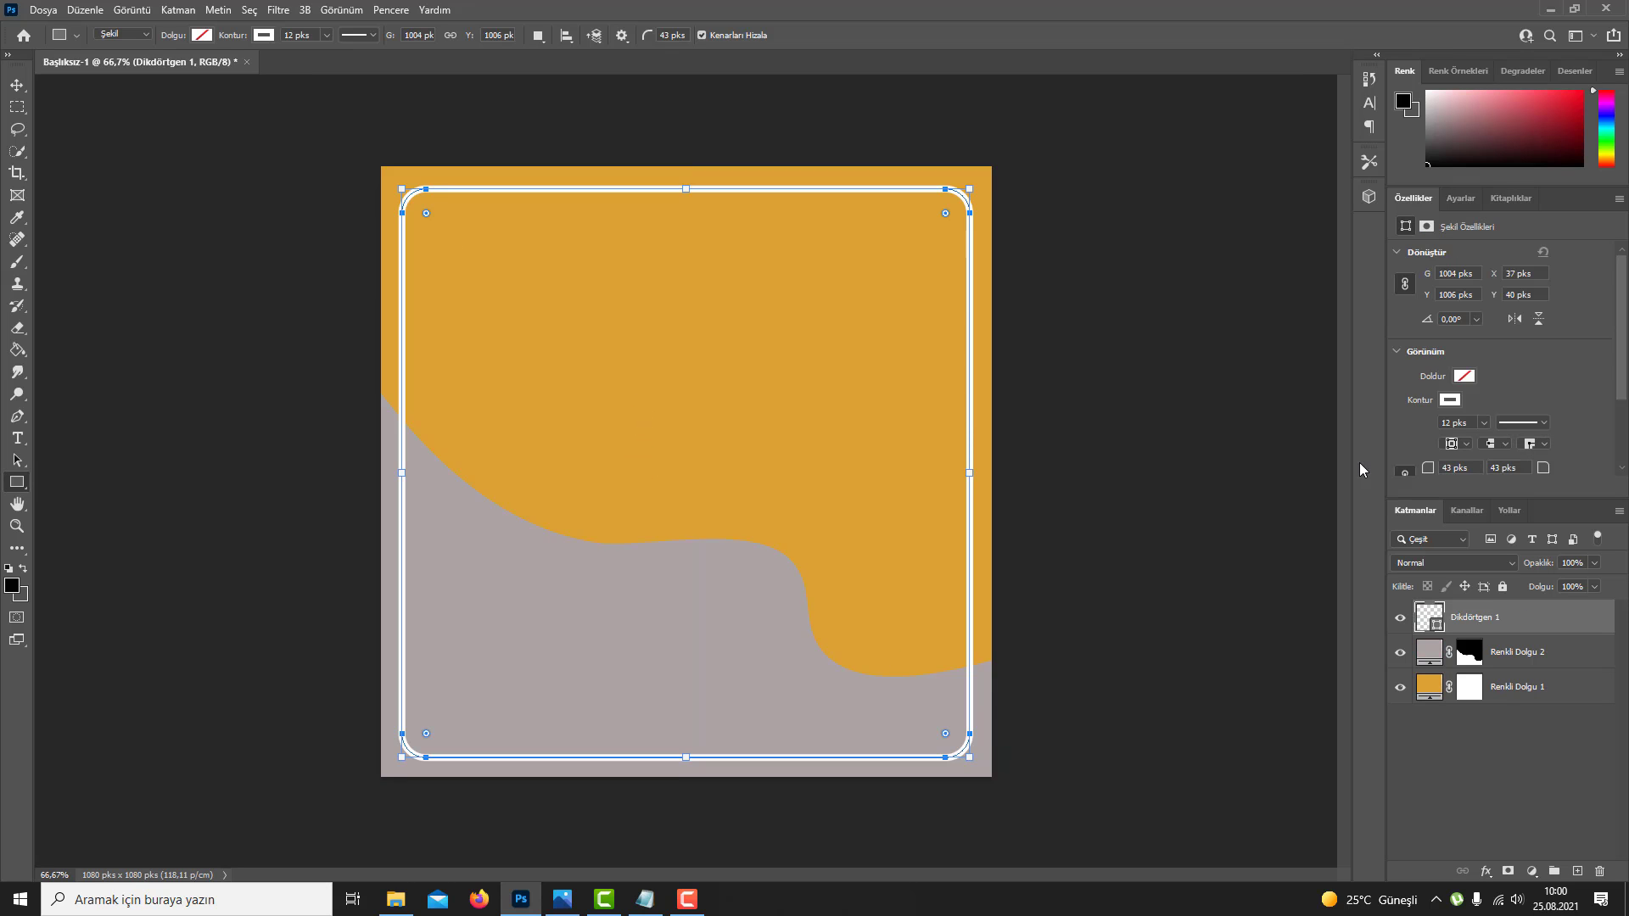
pyautogui.write('0')
pyautogui.press('Return')
pyautogui.click(327, 34)
pyautogui.click(294, 37)
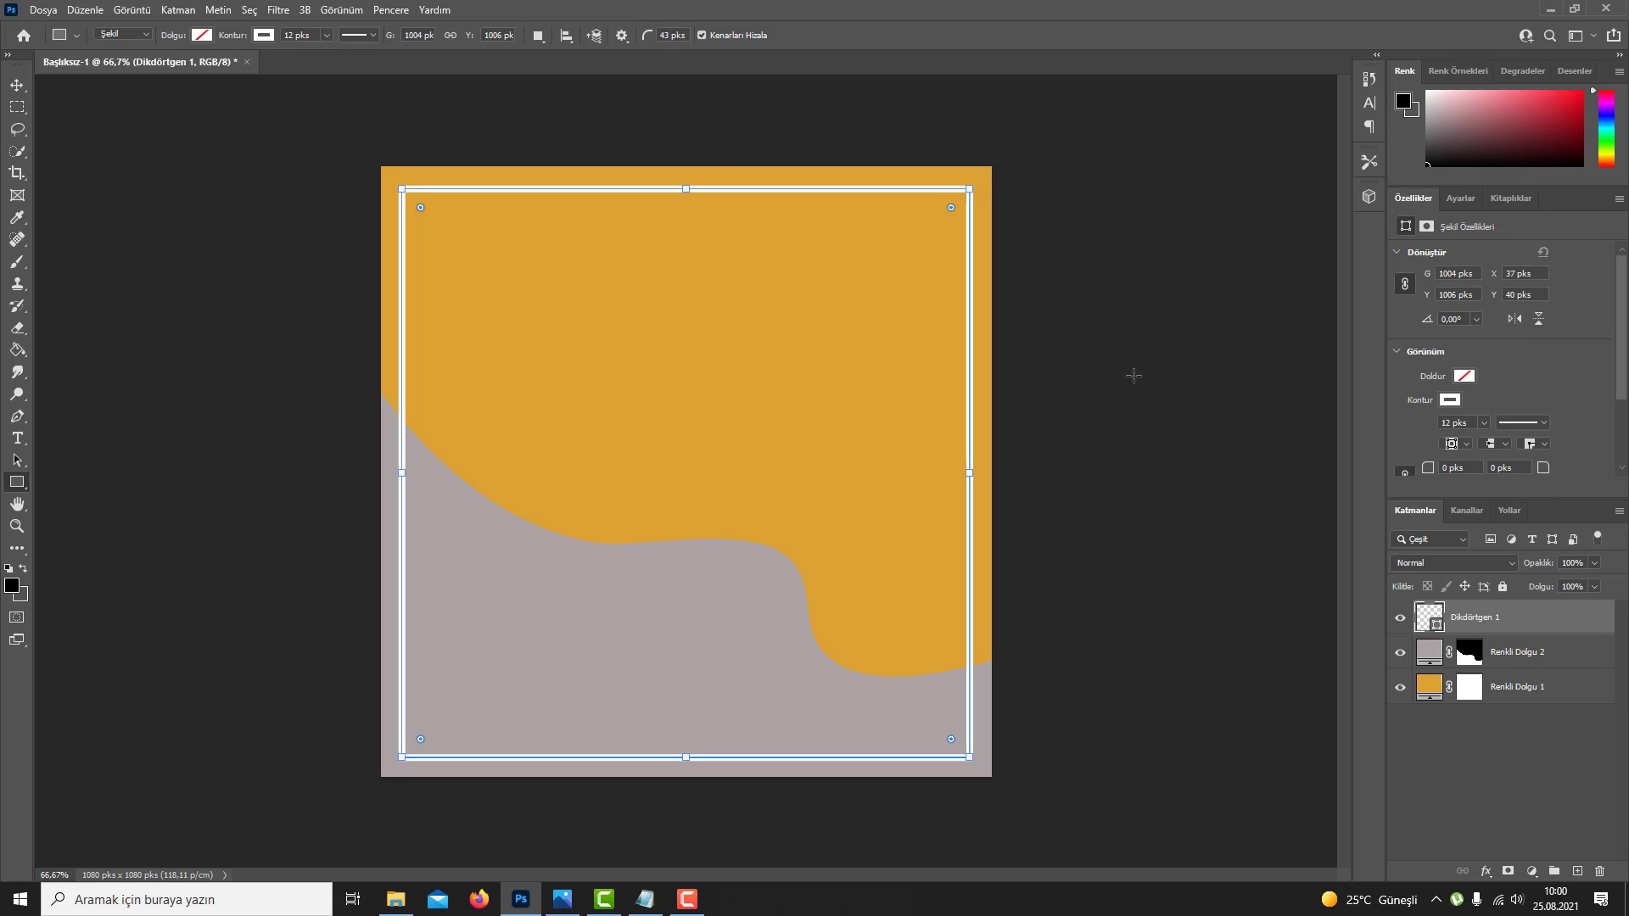
pyautogui.press('v')
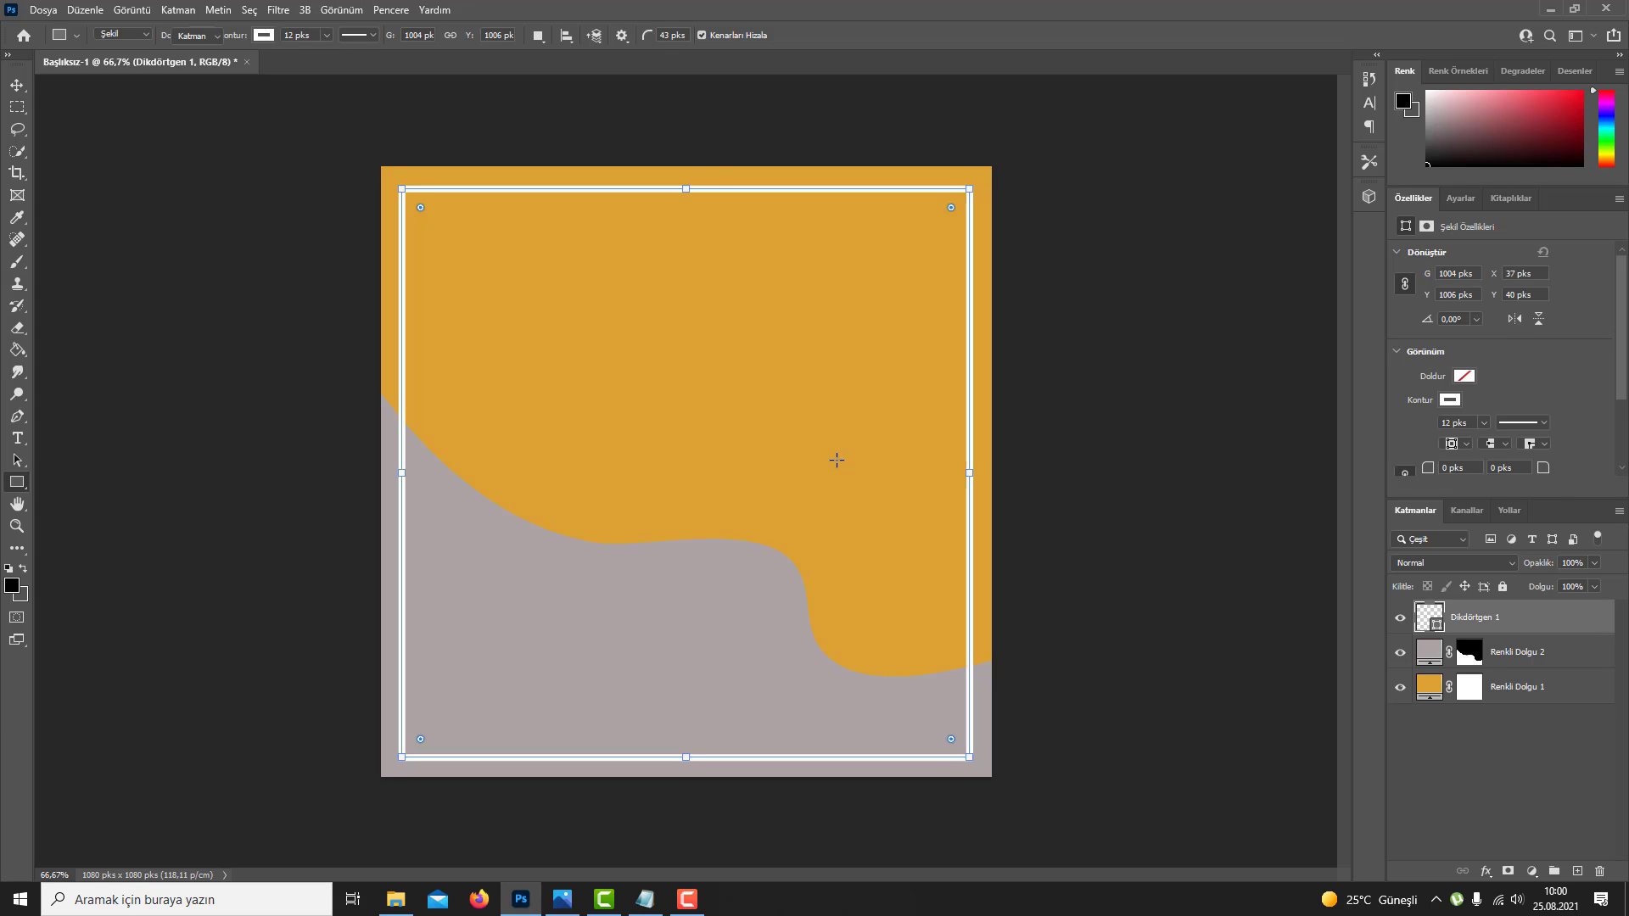
pyautogui.click(832, 459)
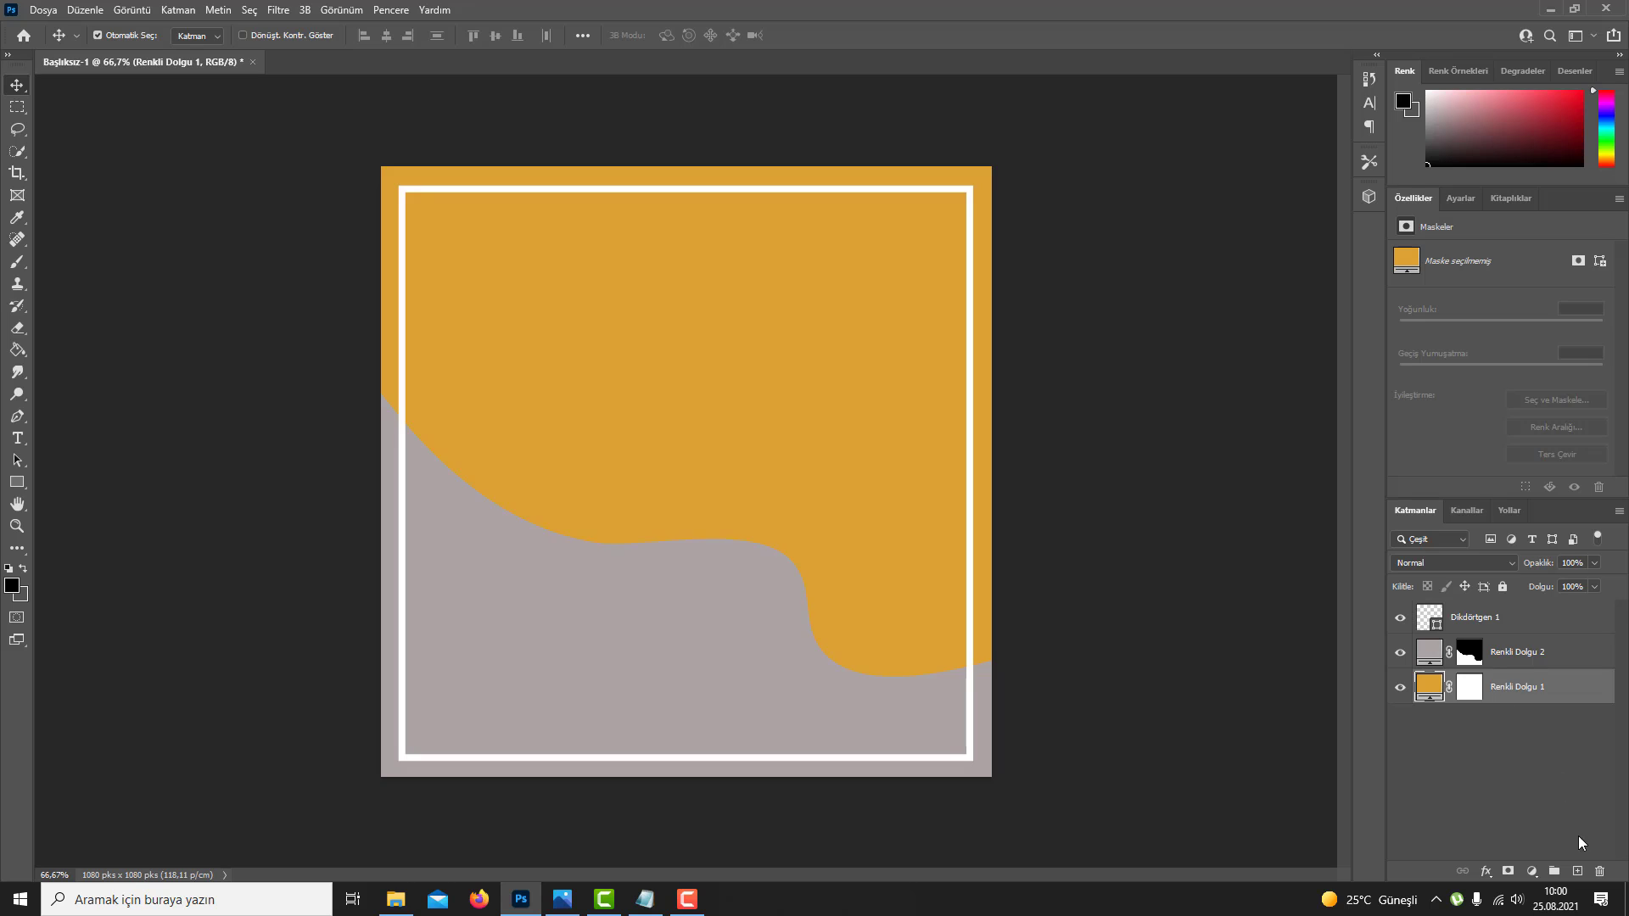
# Step: Paint a soft dark-grey brush stroke across the middle on a new layer above the grey fill
pyautogui.click(1523, 657)
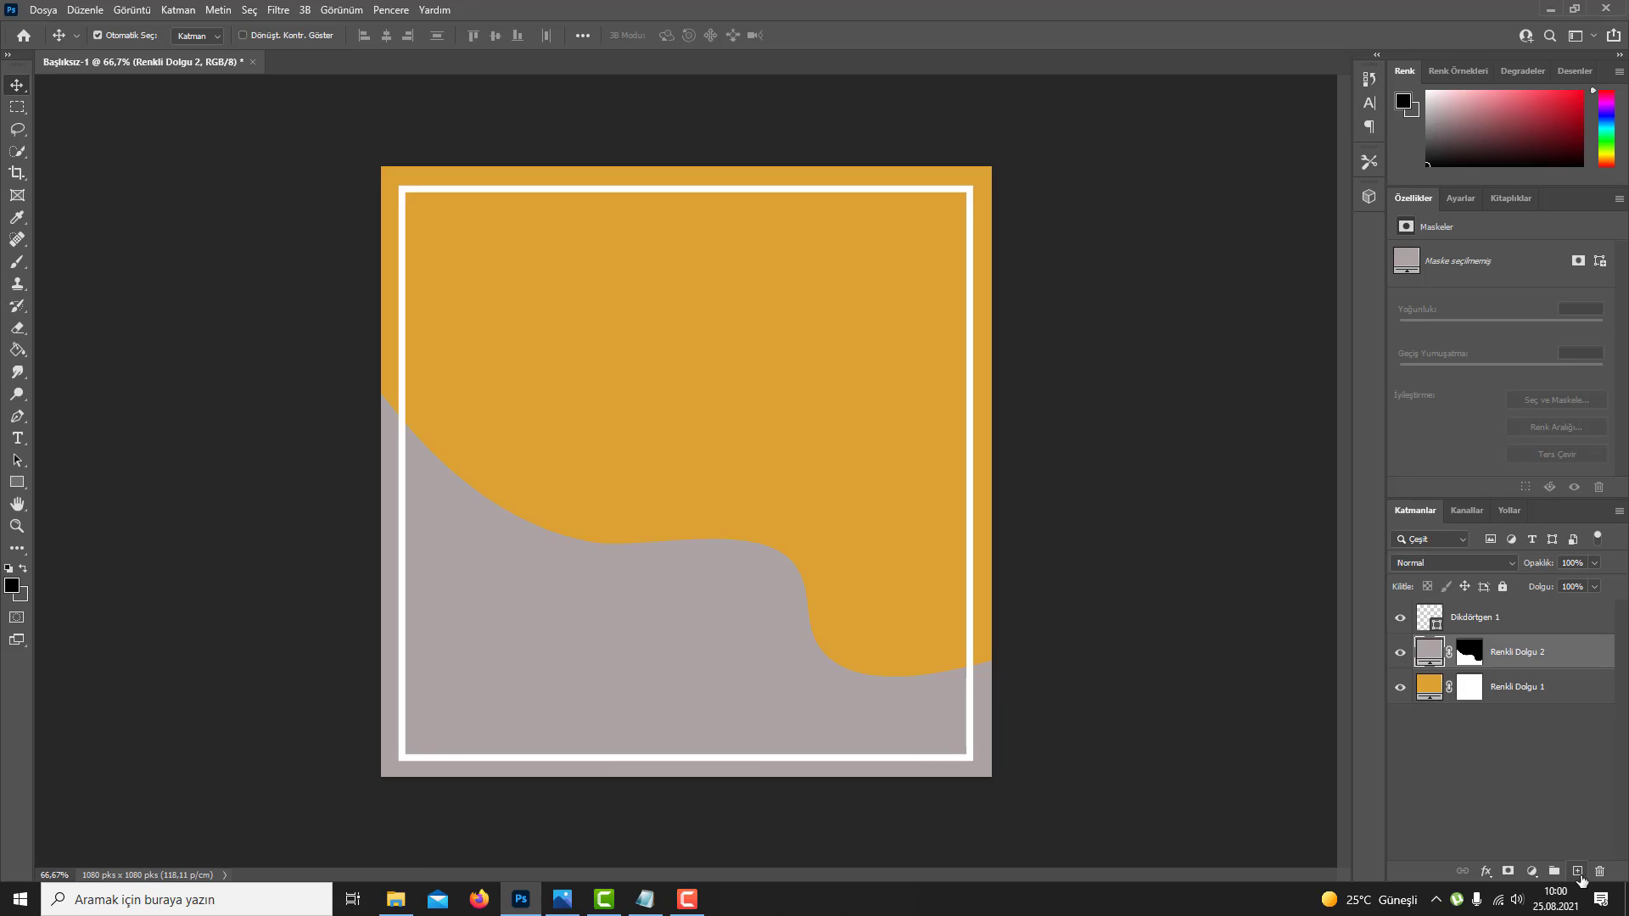
pyautogui.click(1578, 872)
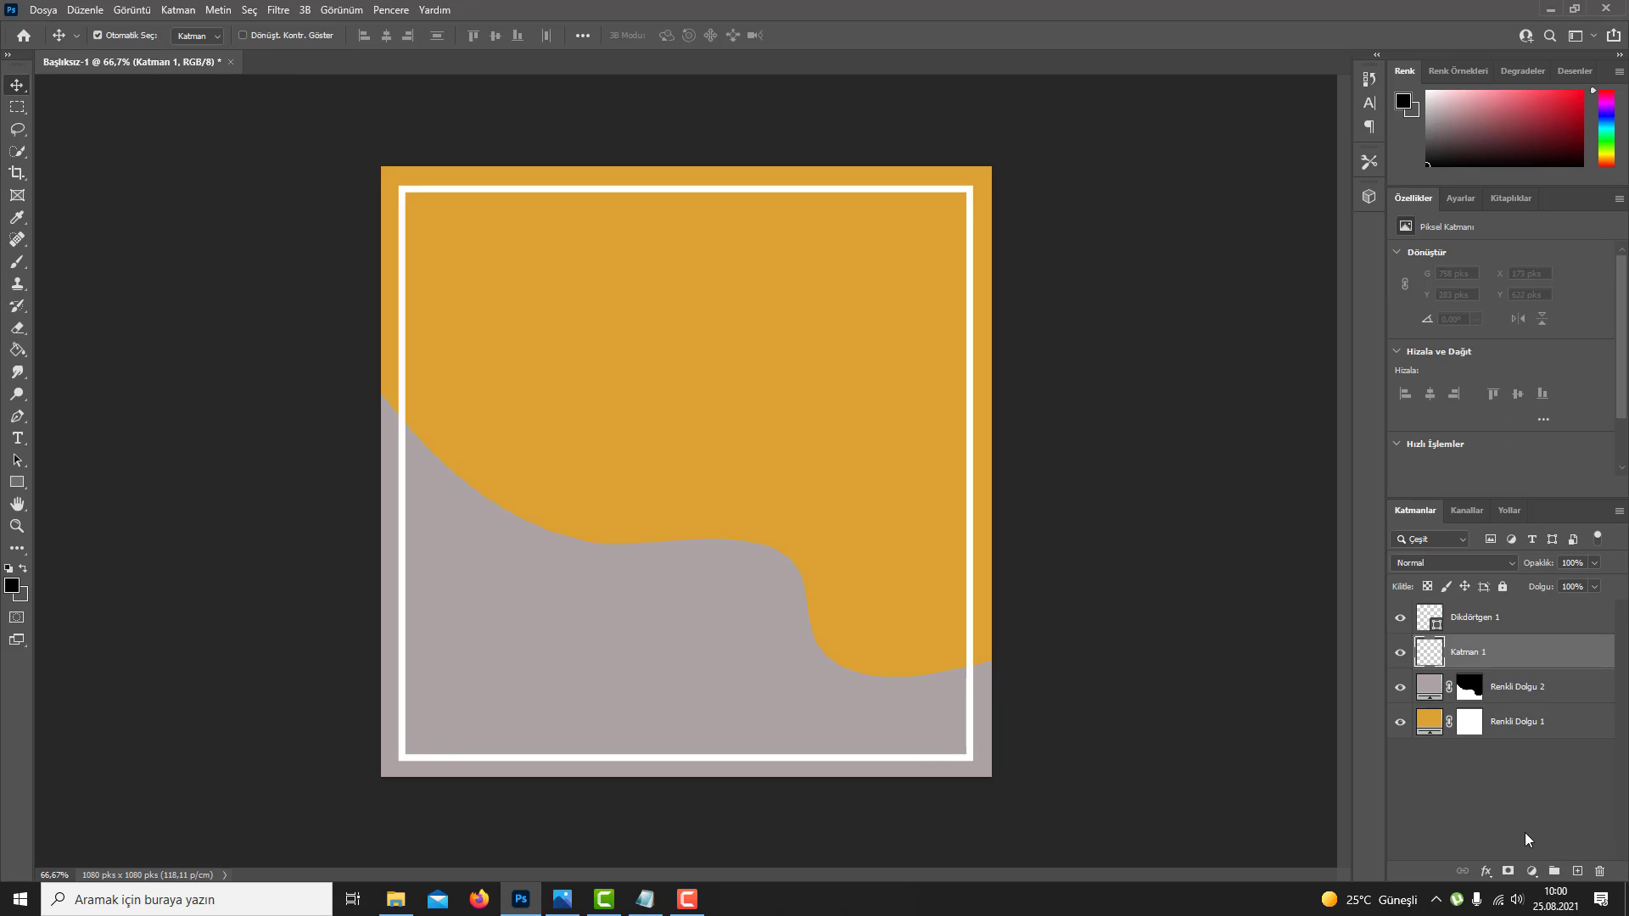
pyautogui.press('b')
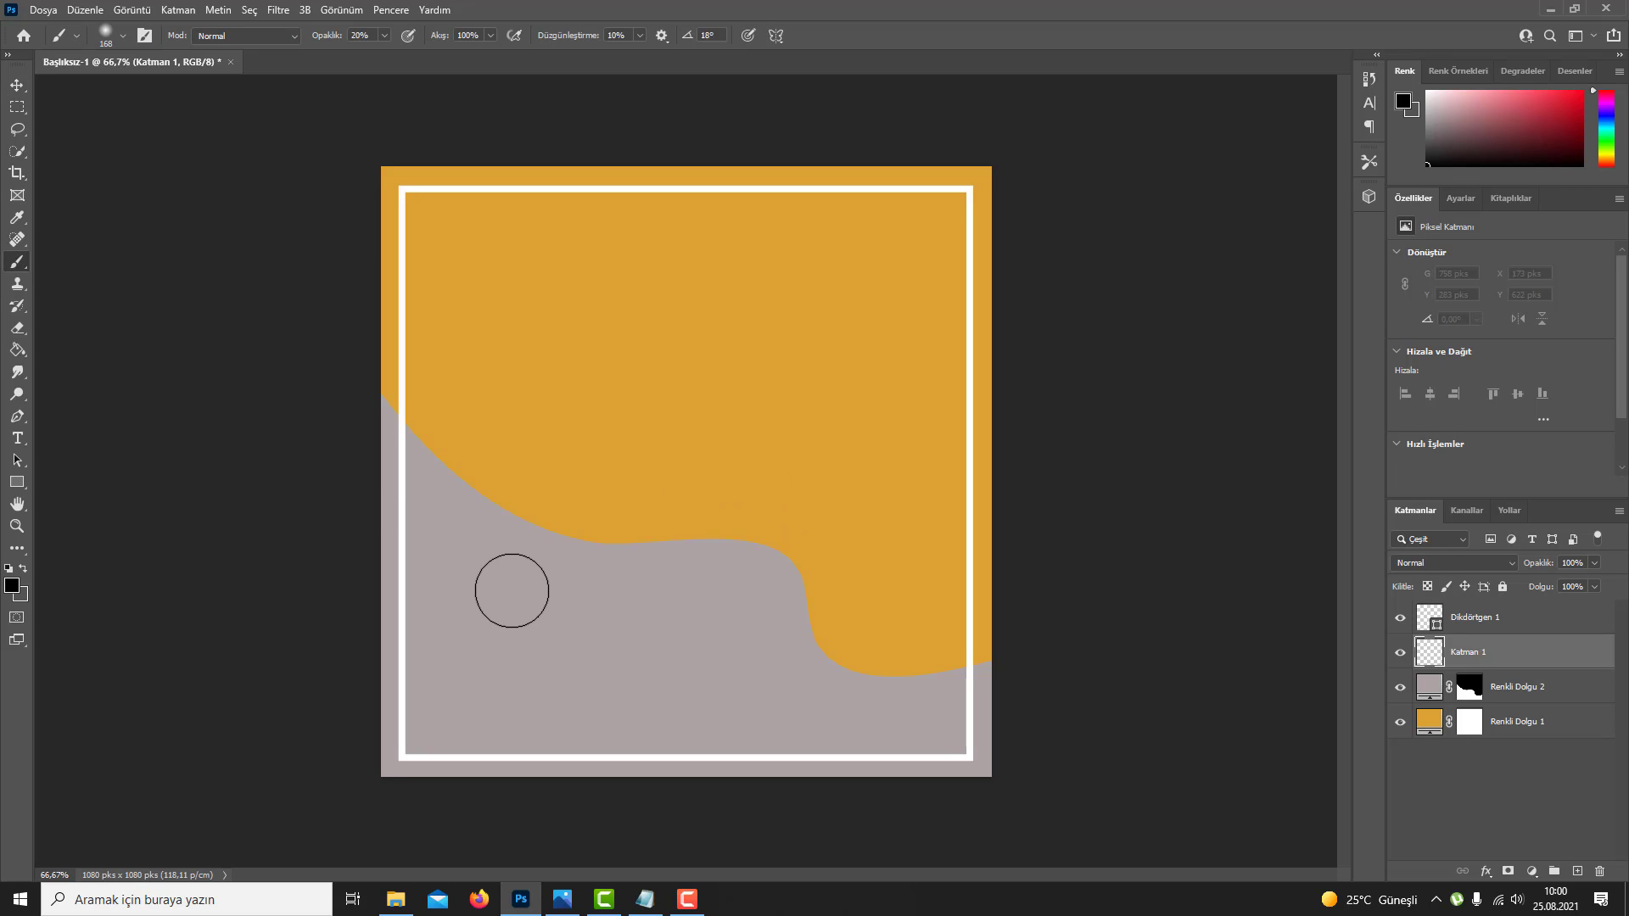
pyautogui.moveTo(512, 592); pyautogui.dragTo(794, 588)
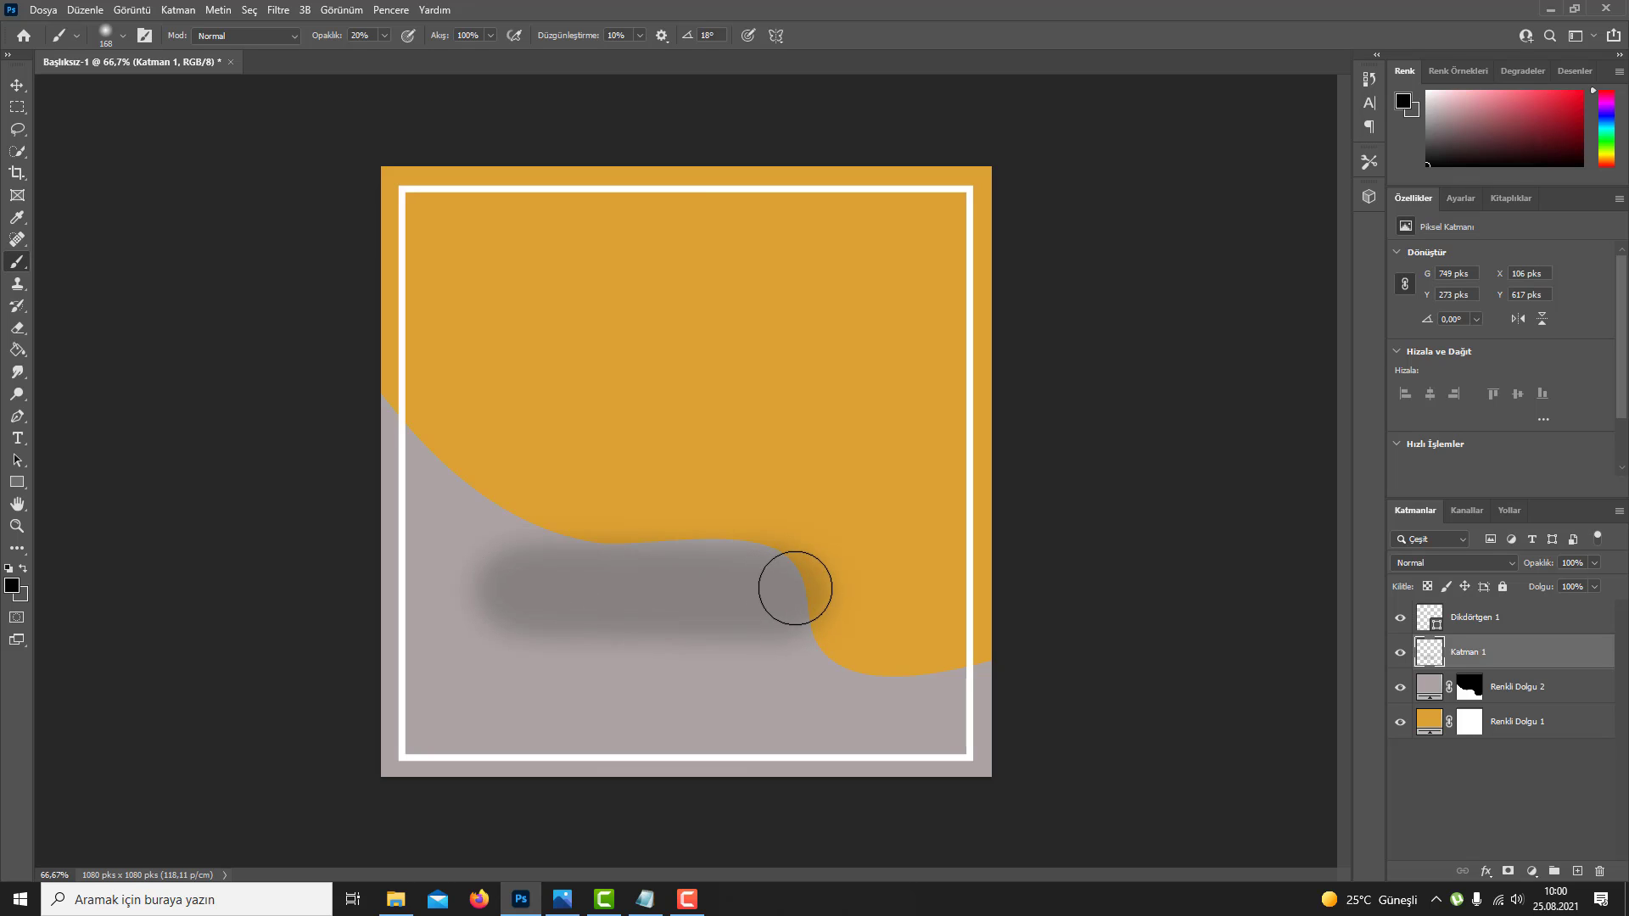
# Step: Place the downloaded koltuk sofa image onto the canvas
pyautogui.press('v')
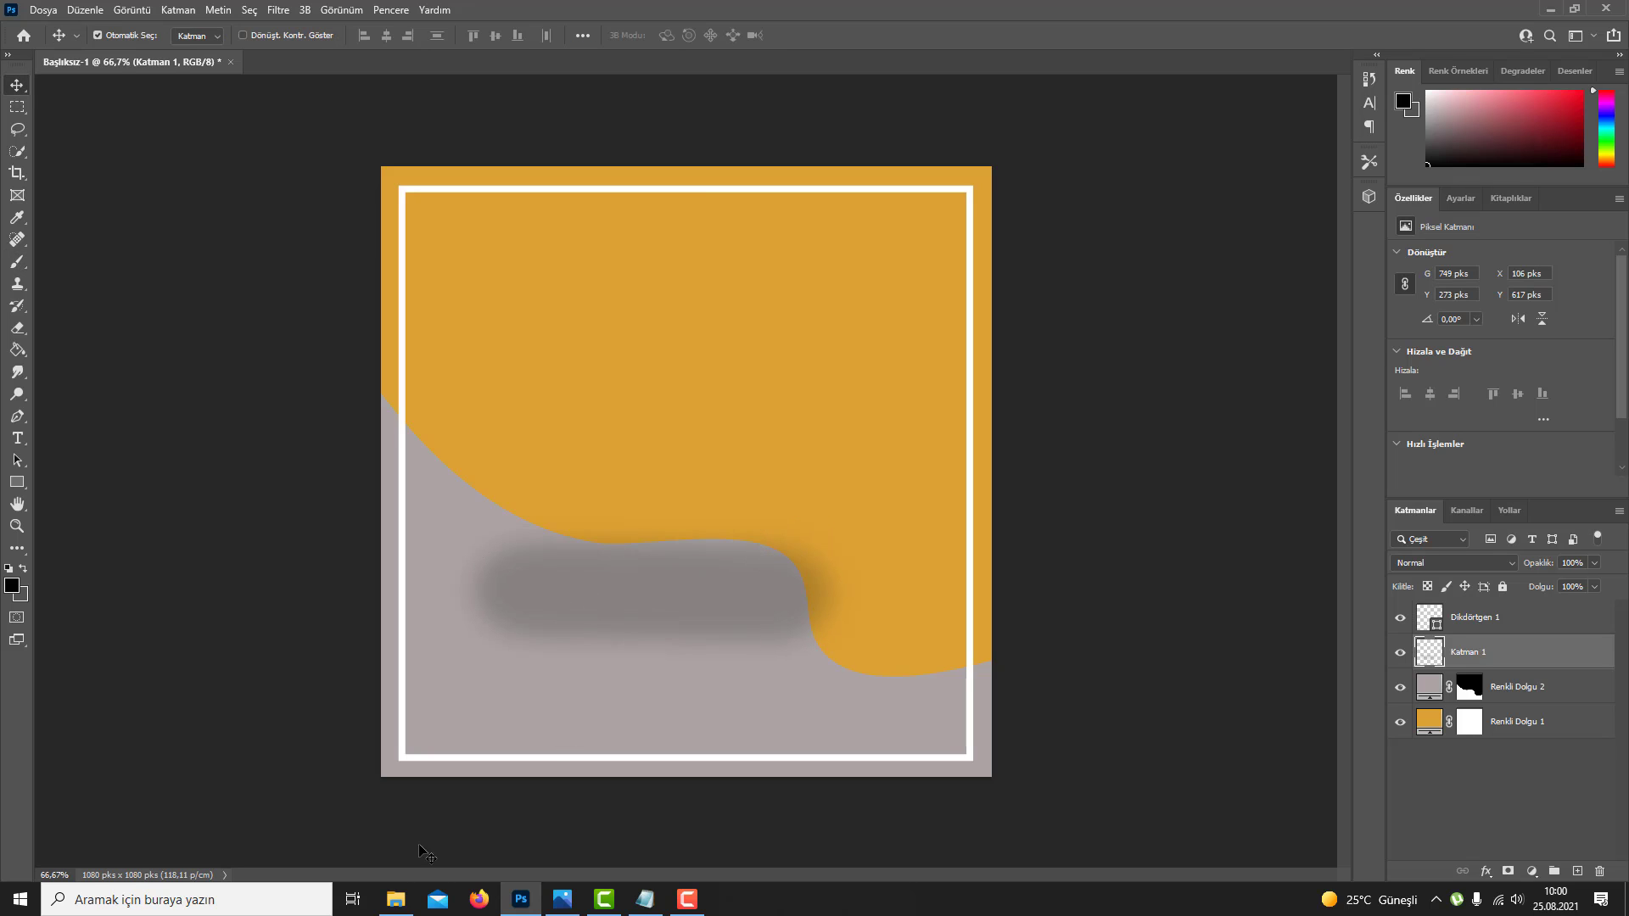
pyautogui.click(395, 899)
pyautogui.moveTo(331, 374)
pyautogui.mouseDown()
pyautogui.moveTo(573, 840)
pyautogui.moveTo(601, 480)
pyautogui.mouseUp()
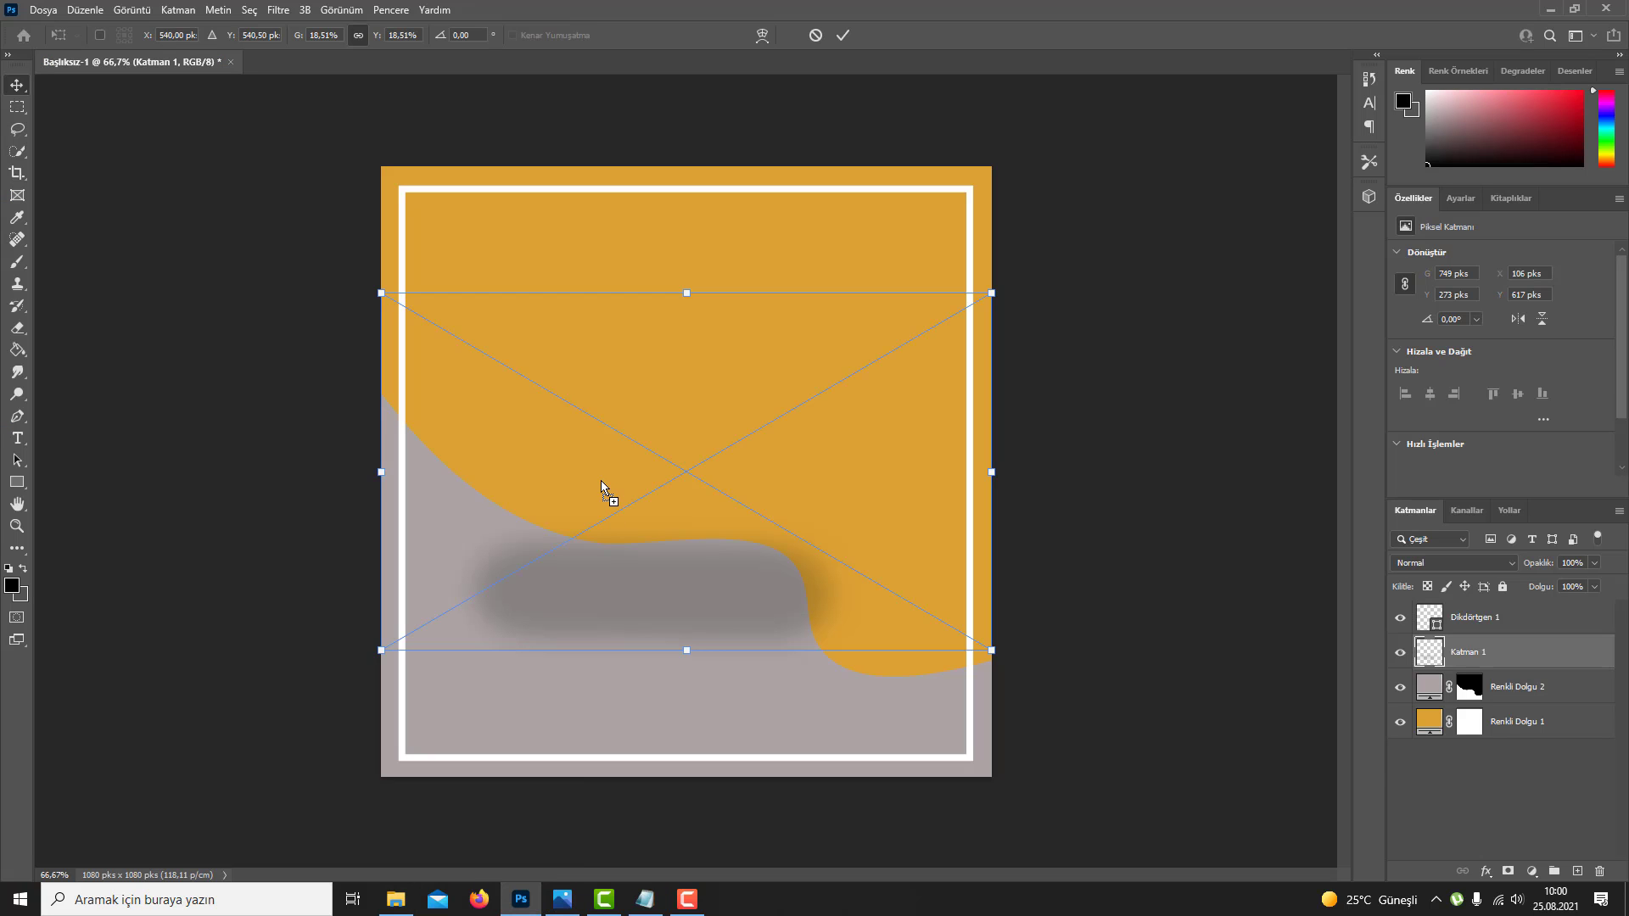
# Step: Shrink the sofa and position it above the grey shadow
pyautogui.moveTo(997, 472); pyautogui.dragTo(842, 468)
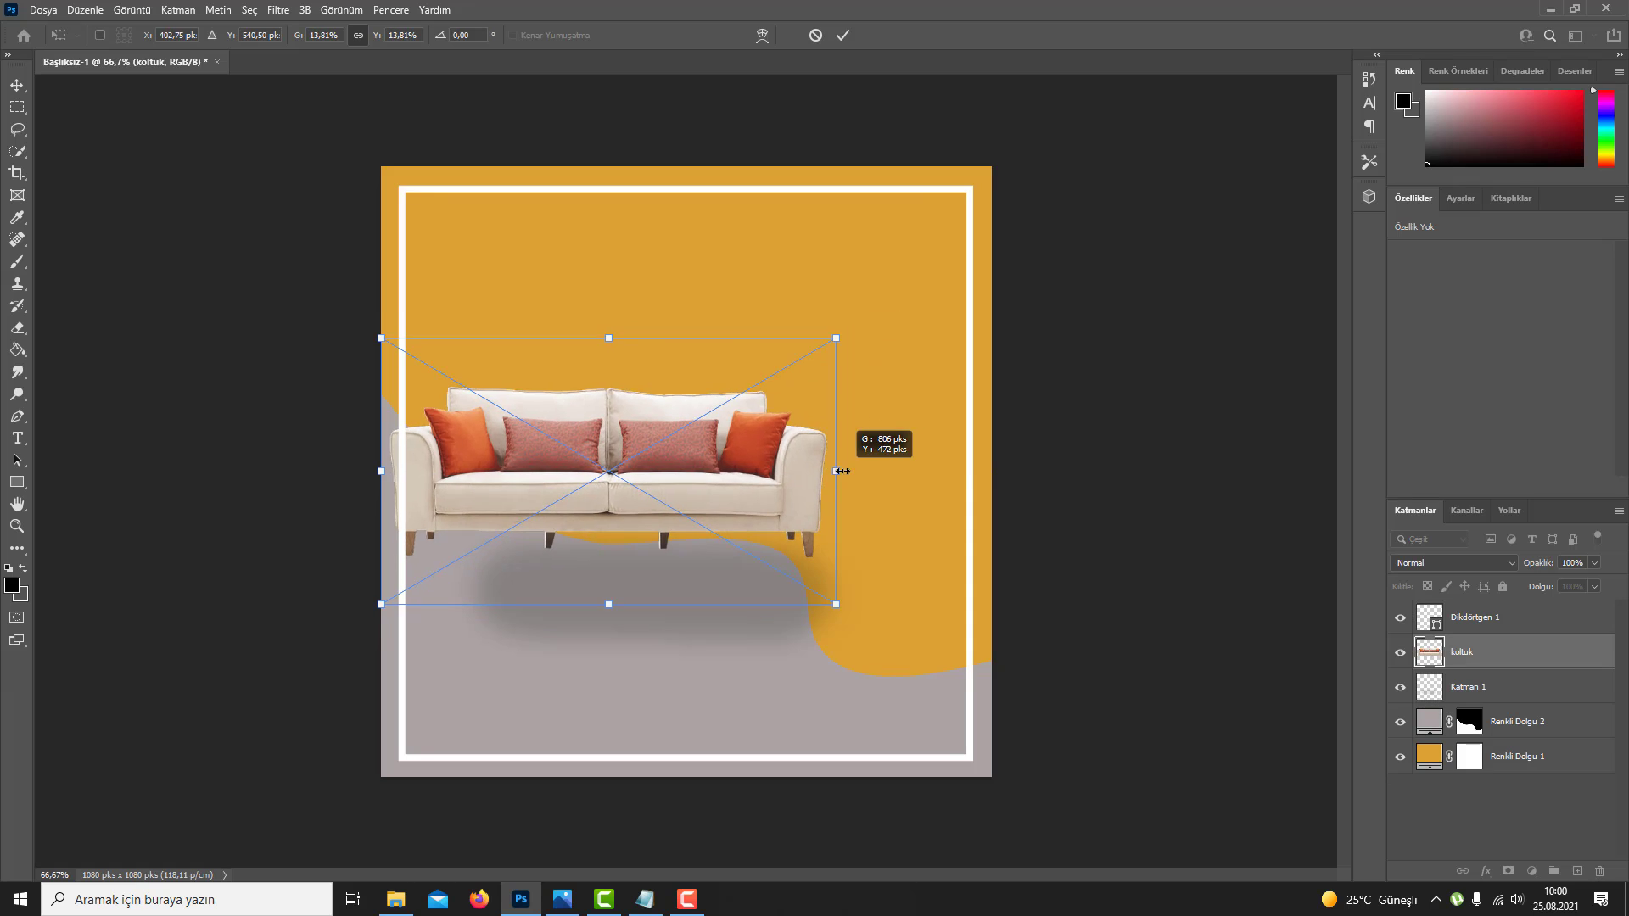
pyautogui.moveTo(733, 475)
pyautogui.mouseDown()
pyautogui.moveTo(779, 492)
pyautogui.moveTo(797, 526)
pyautogui.mouseUp()
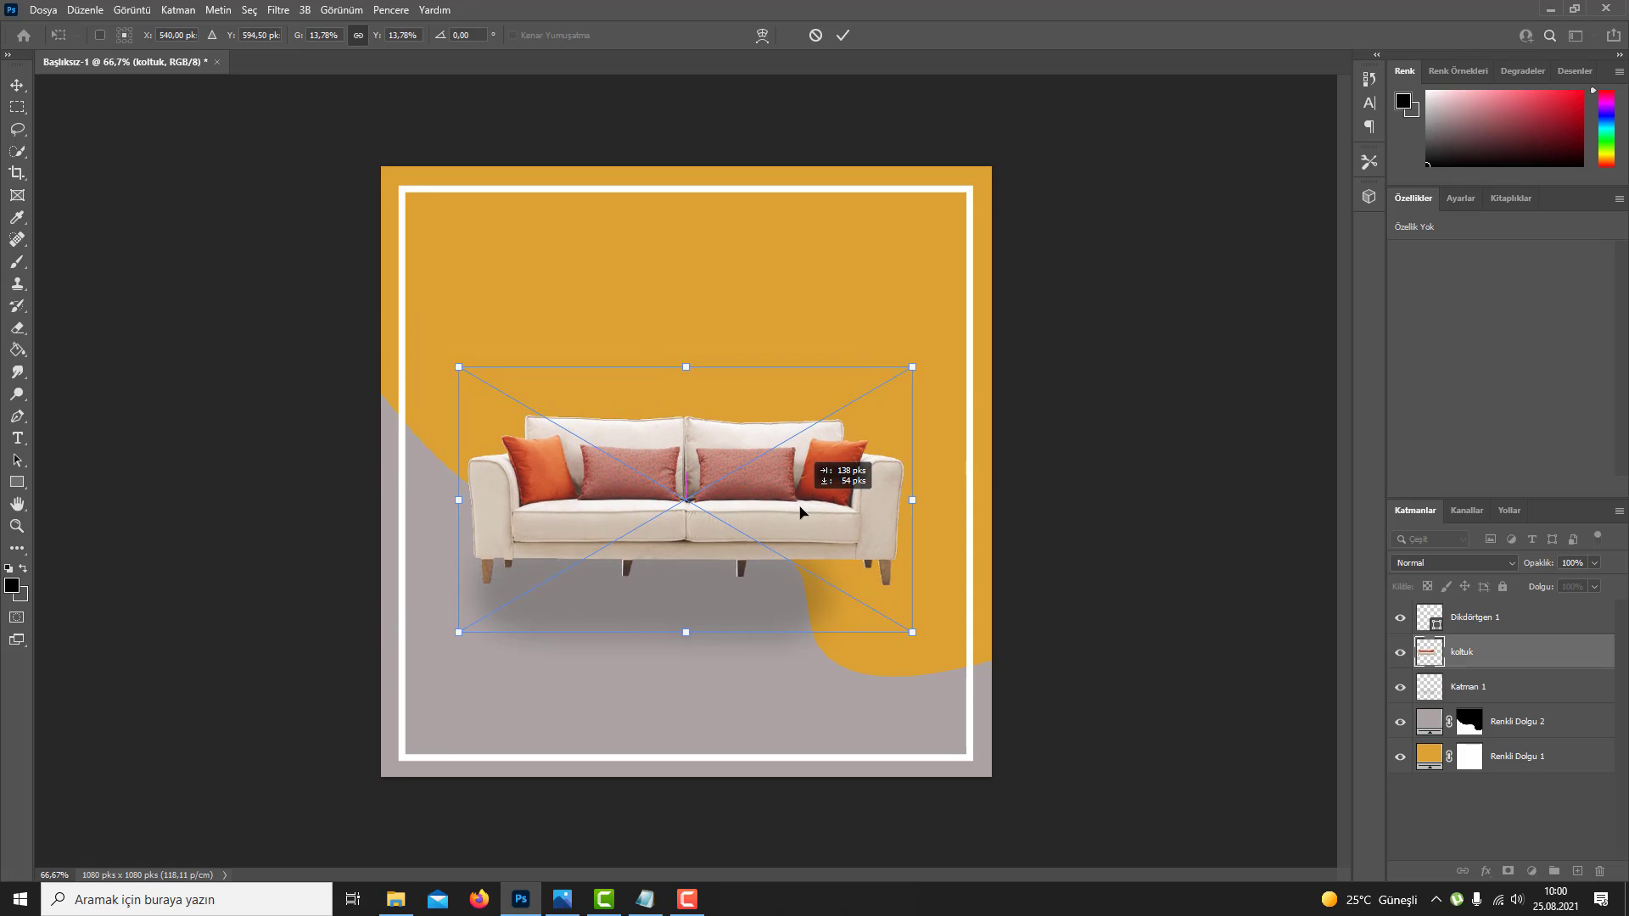
pyautogui.press('Return')
# Step: Squash and skew the shadow layer so it lies flat beneath the sofa
pyautogui.click(691, 626)
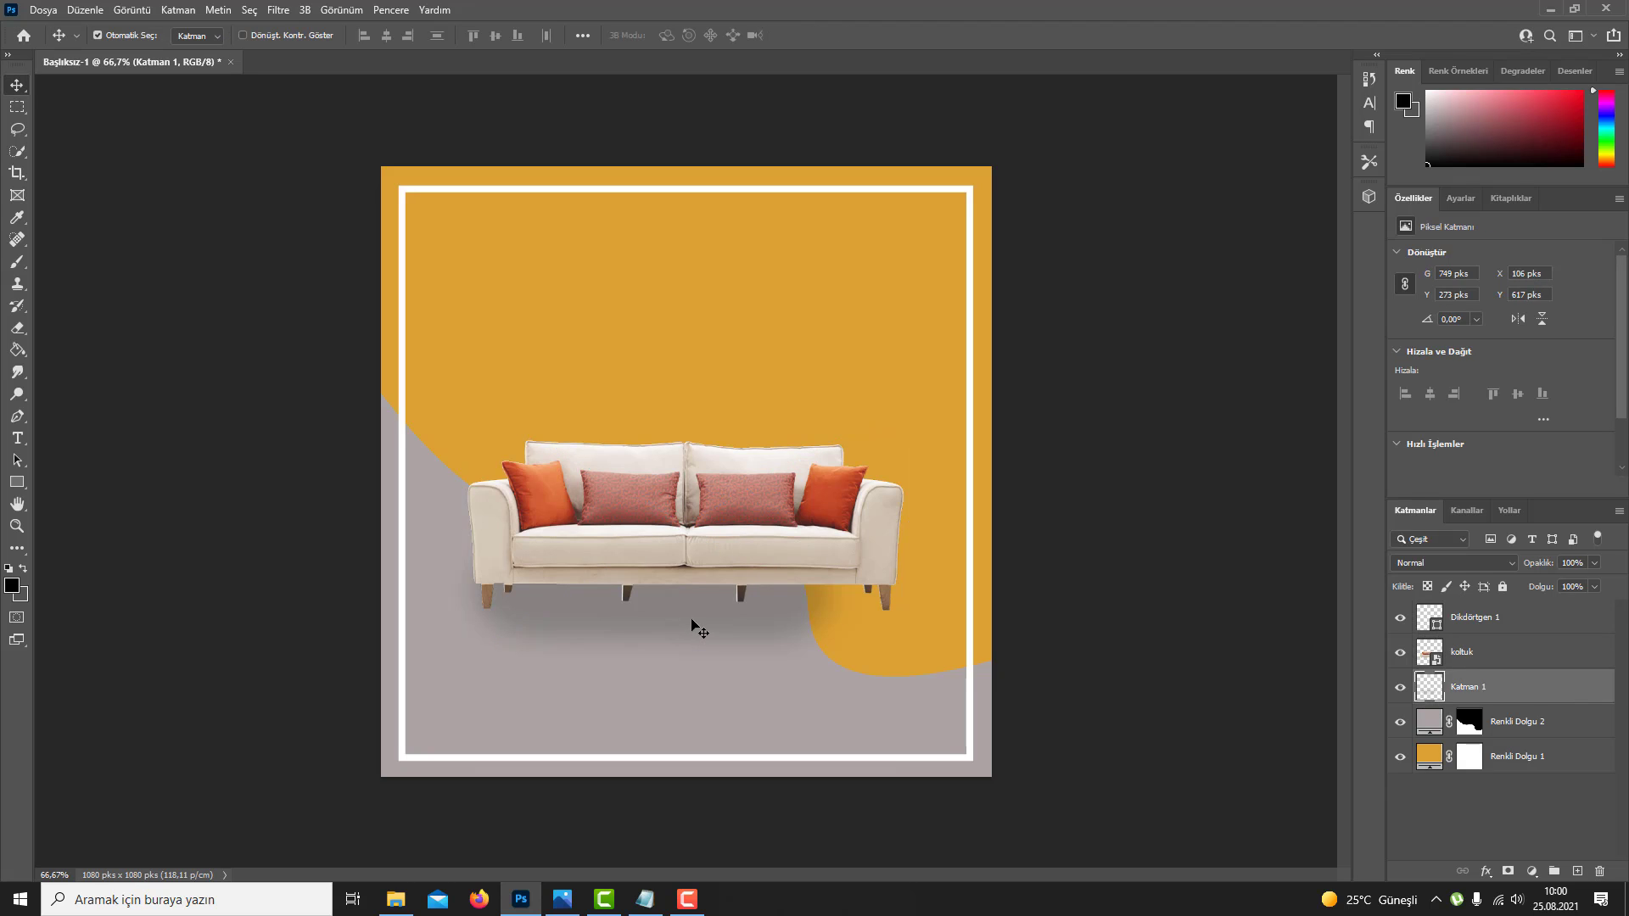
pyautogui.hotkey('ctrl', 't')
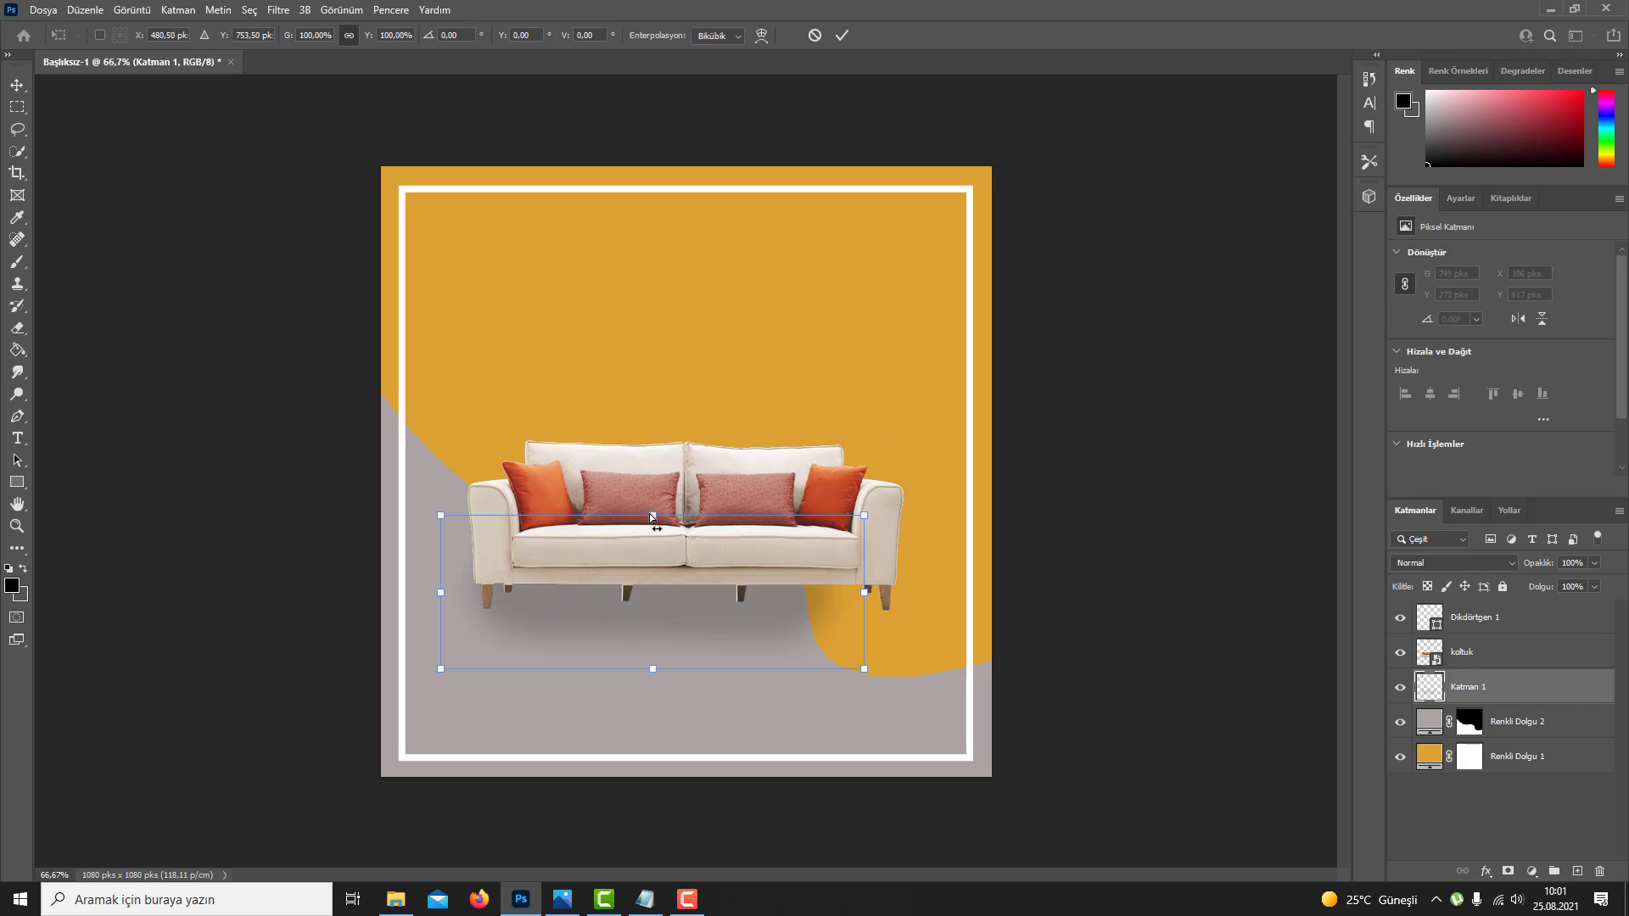
pyautogui.moveTo(653, 517); pyautogui.dragTo(663, 577)
pyautogui.moveTo(863, 672); pyautogui.dragTo(863, 638)
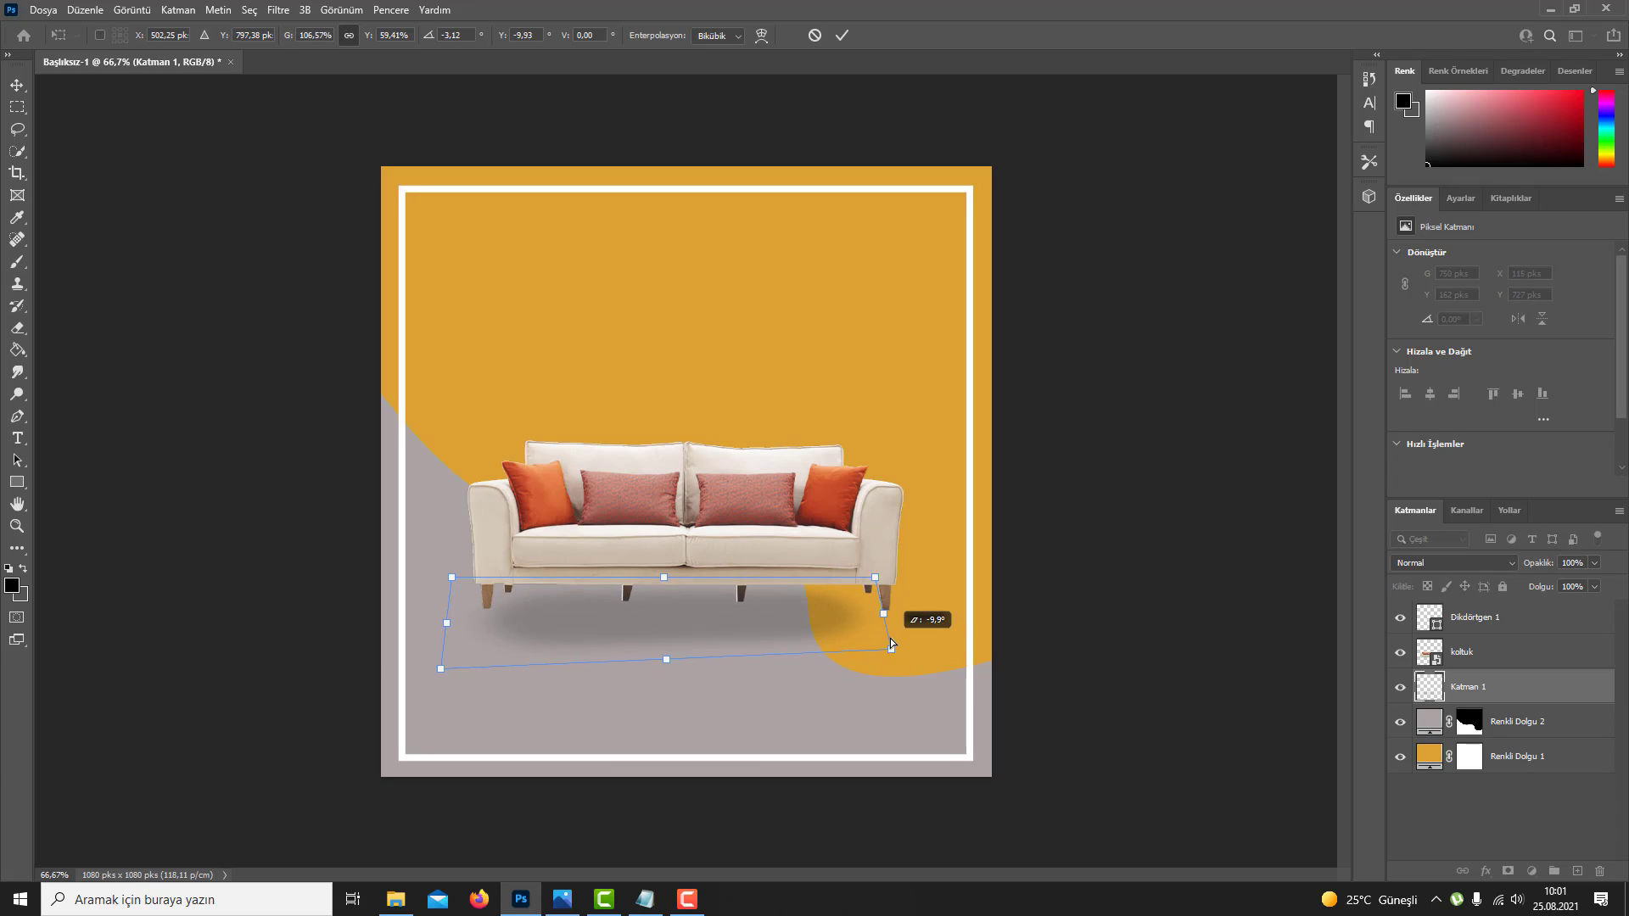
pyautogui.moveTo(440, 670); pyautogui.dragTo(447, 636)
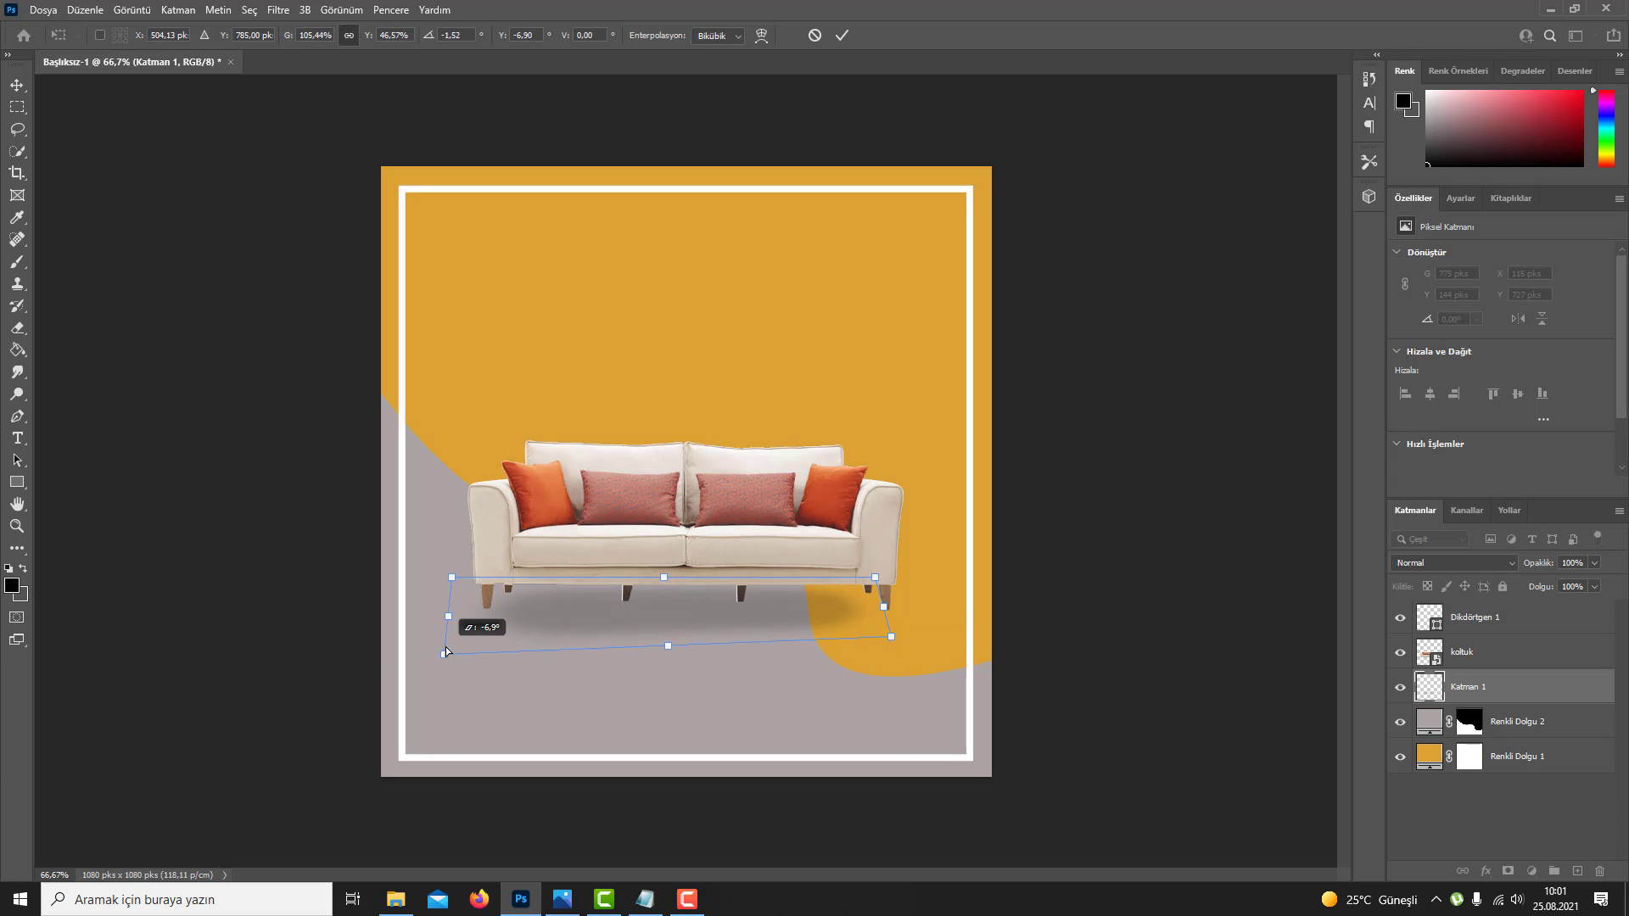
pyautogui.moveTo(883, 610); pyautogui.dragTo(910, 605)
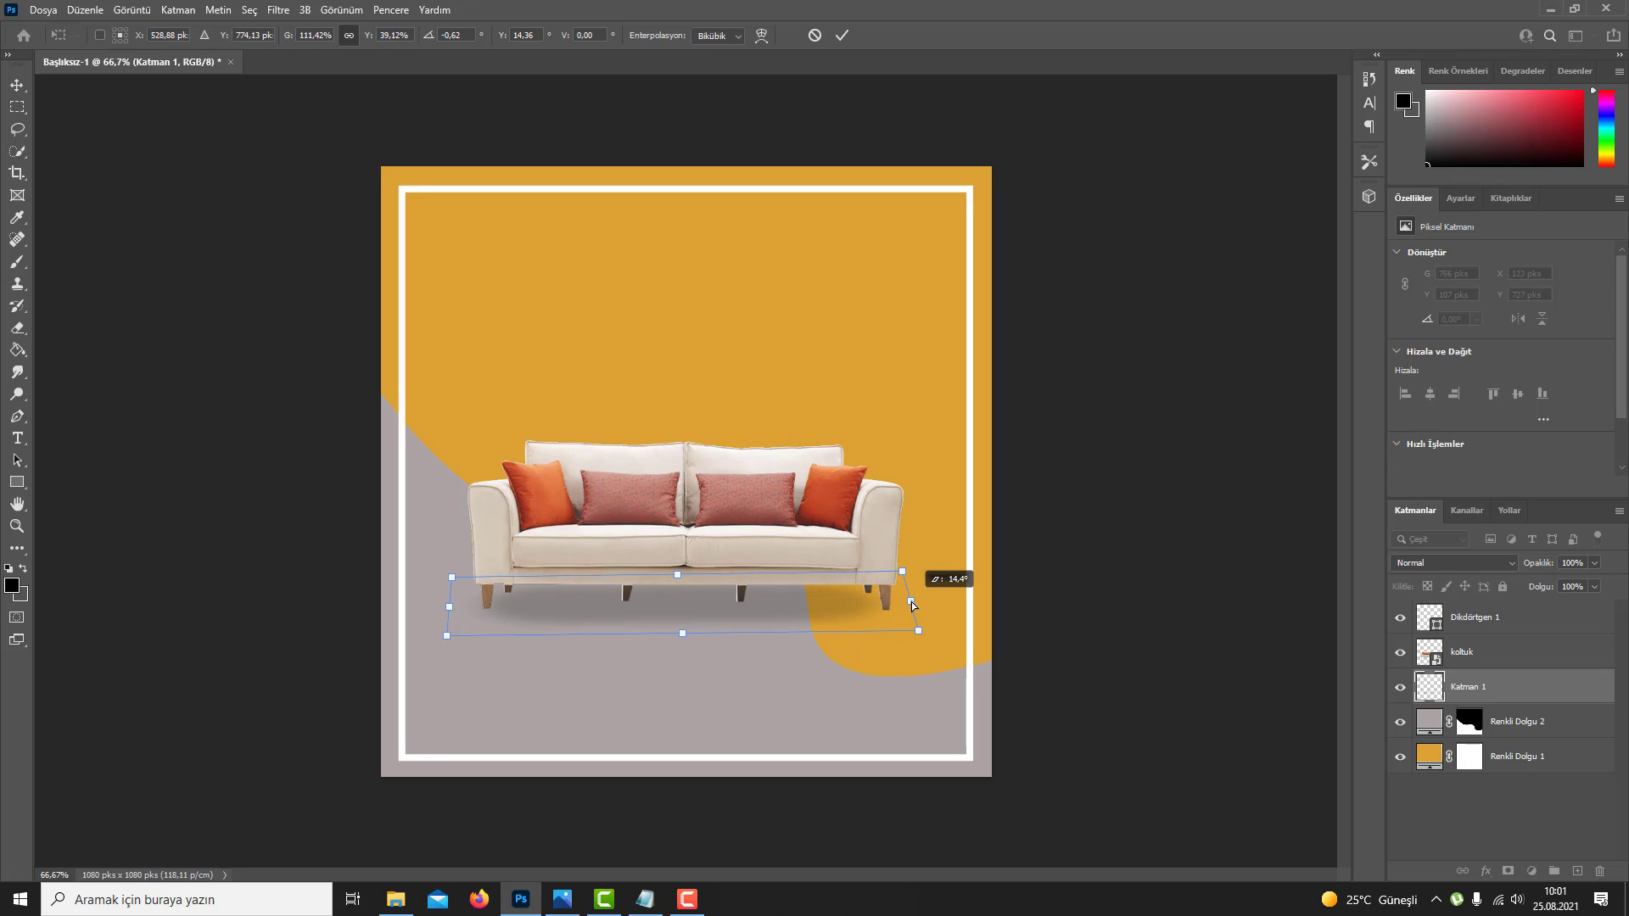
pyautogui.moveTo(910, 605); pyautogui.dragTo(919, 605)
pyautogui.press('Return')
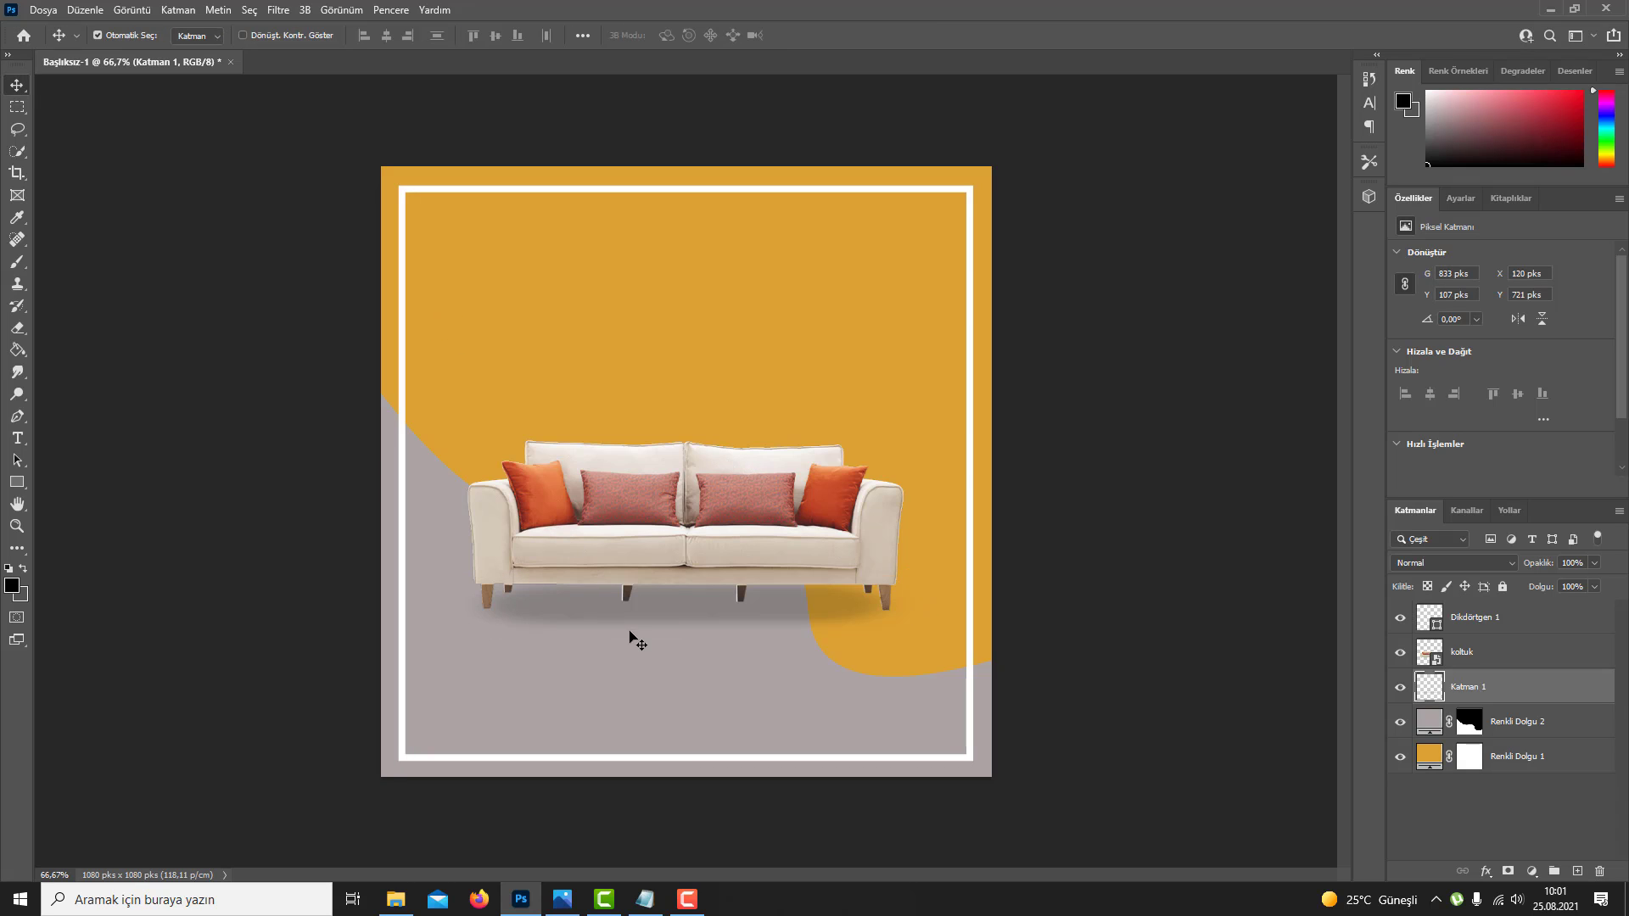
# Step: Paste 'Objects of Desire' from the notes as a text layer at the top centre
pyautogui.click(642, 899)
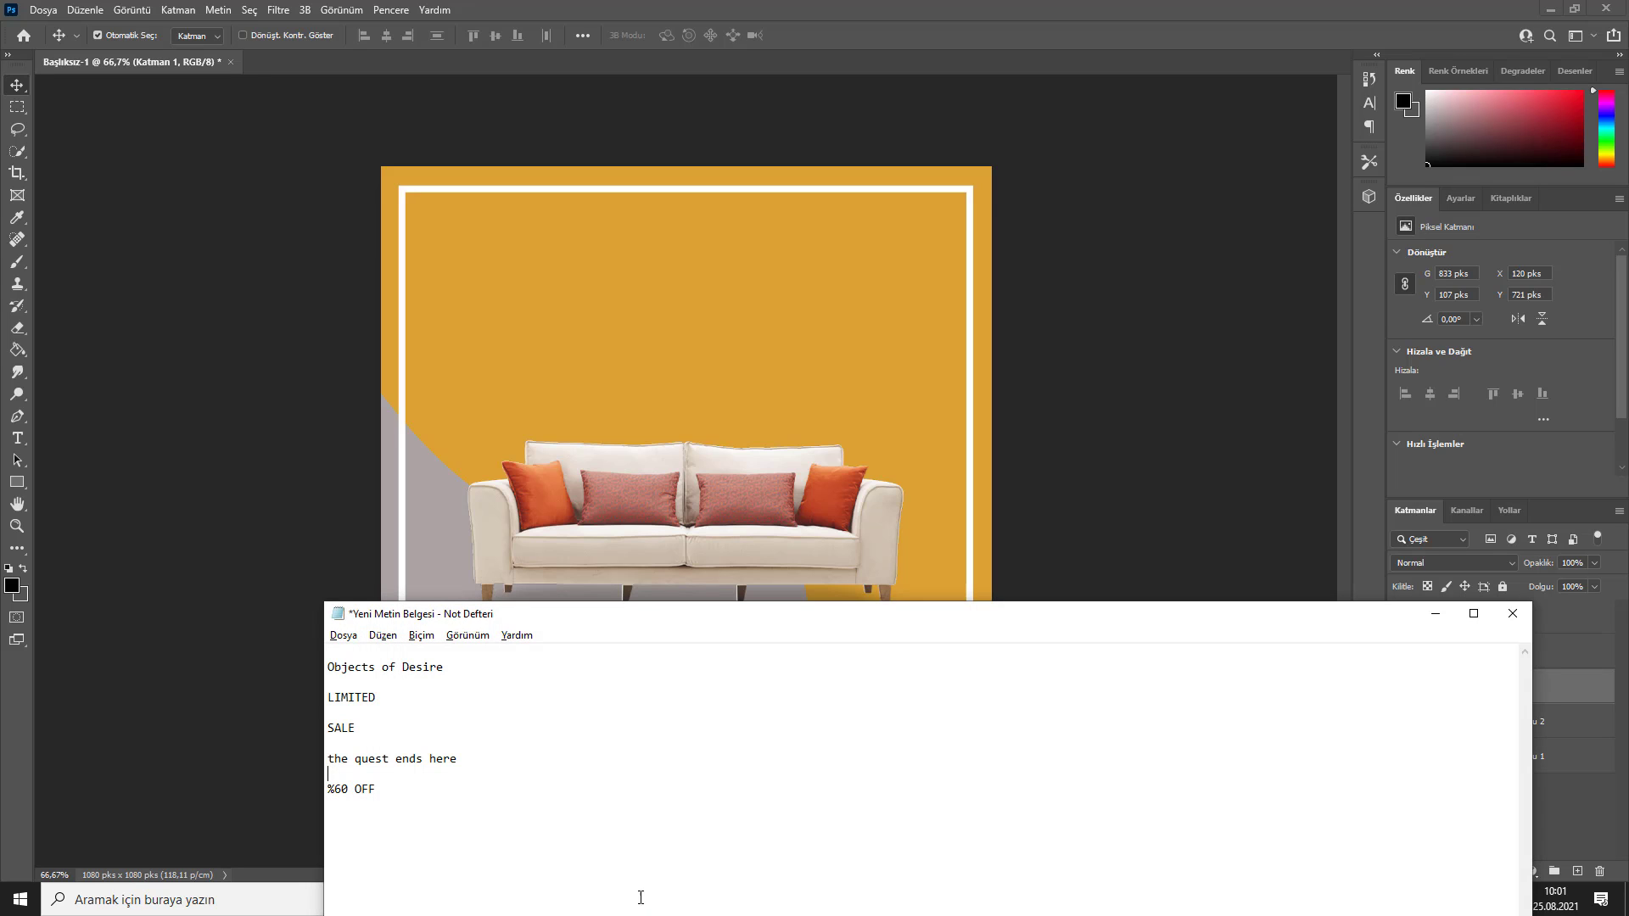
pyautogui.moveTo(444, 668); pyautogui.dragTo(319, 662)
pyautogui.click(361, 537)
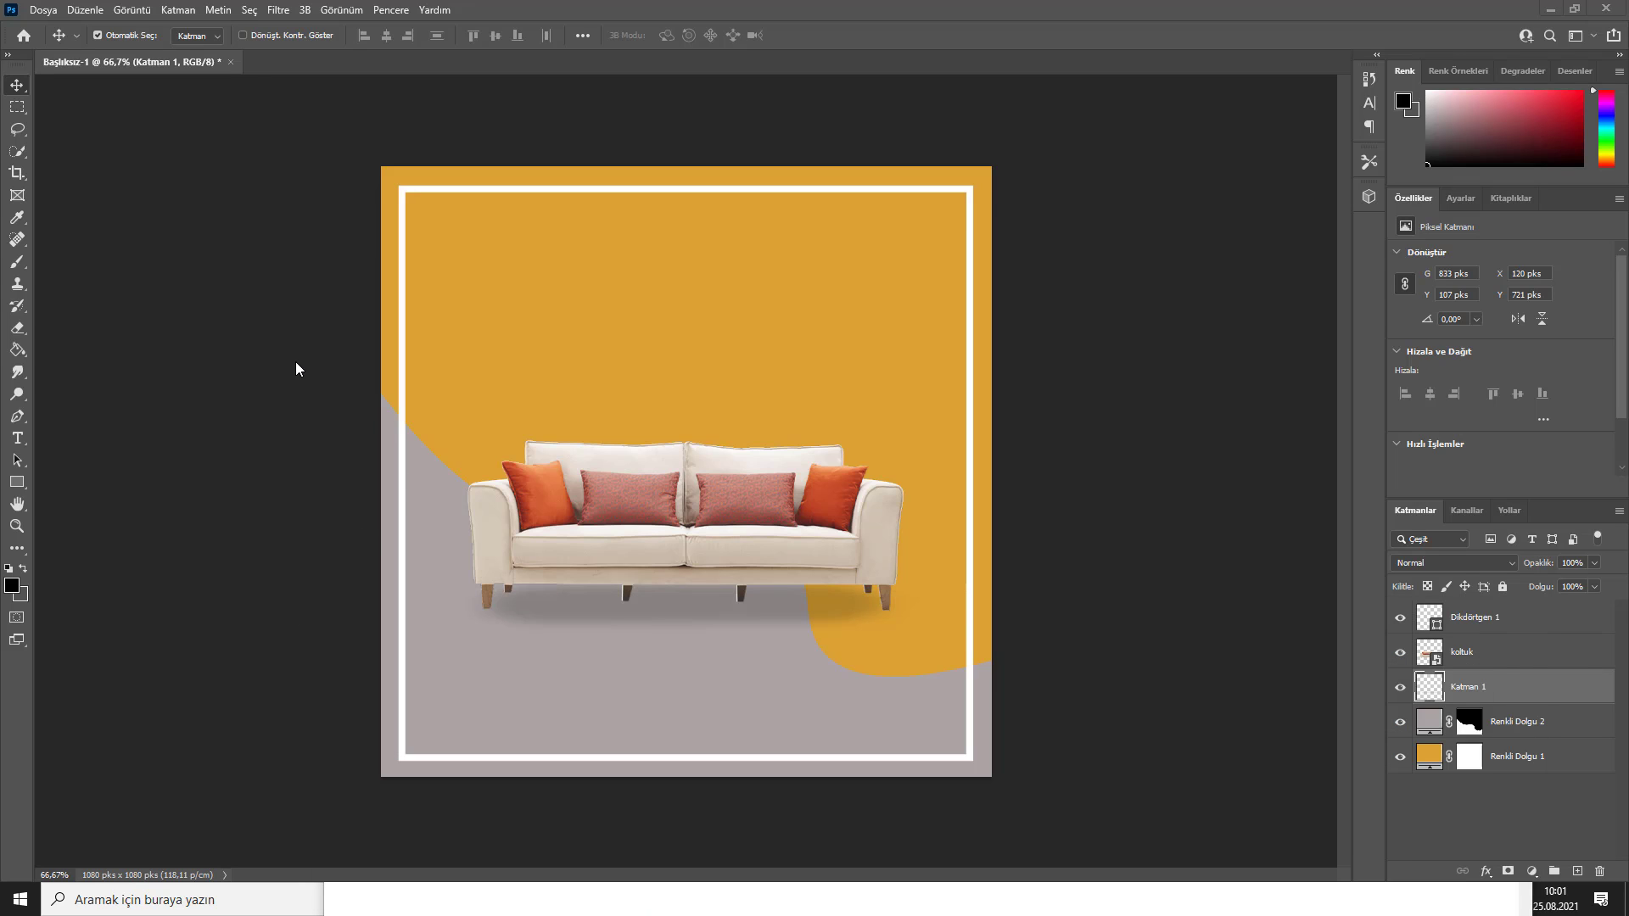
pyautogui.press('t')
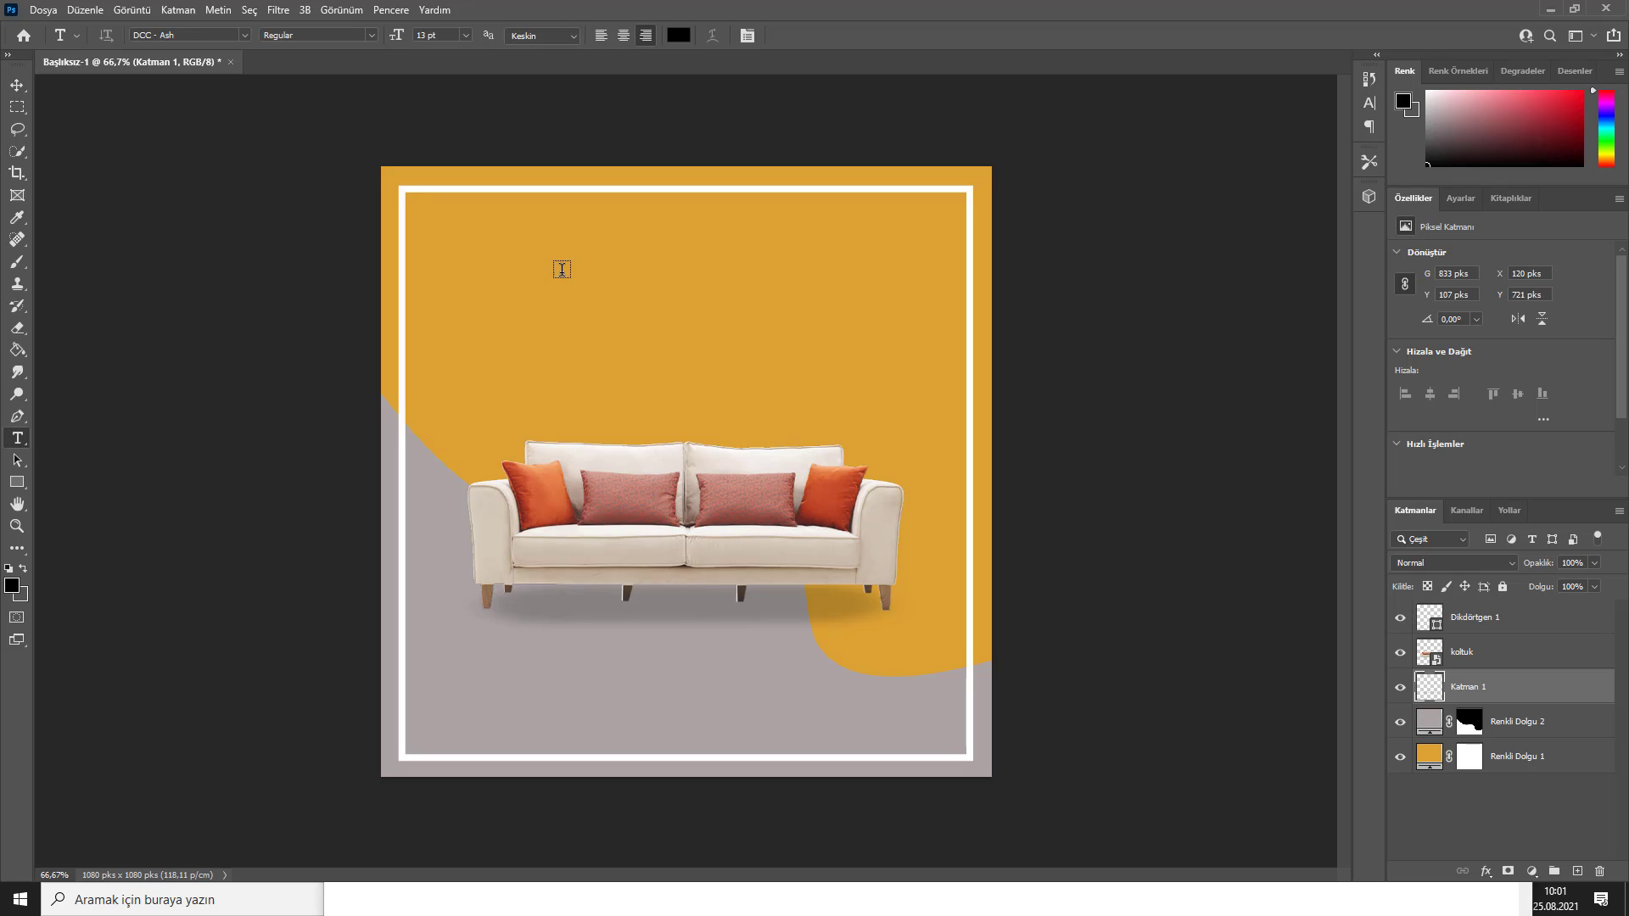
pyautogui.click(565, 273)
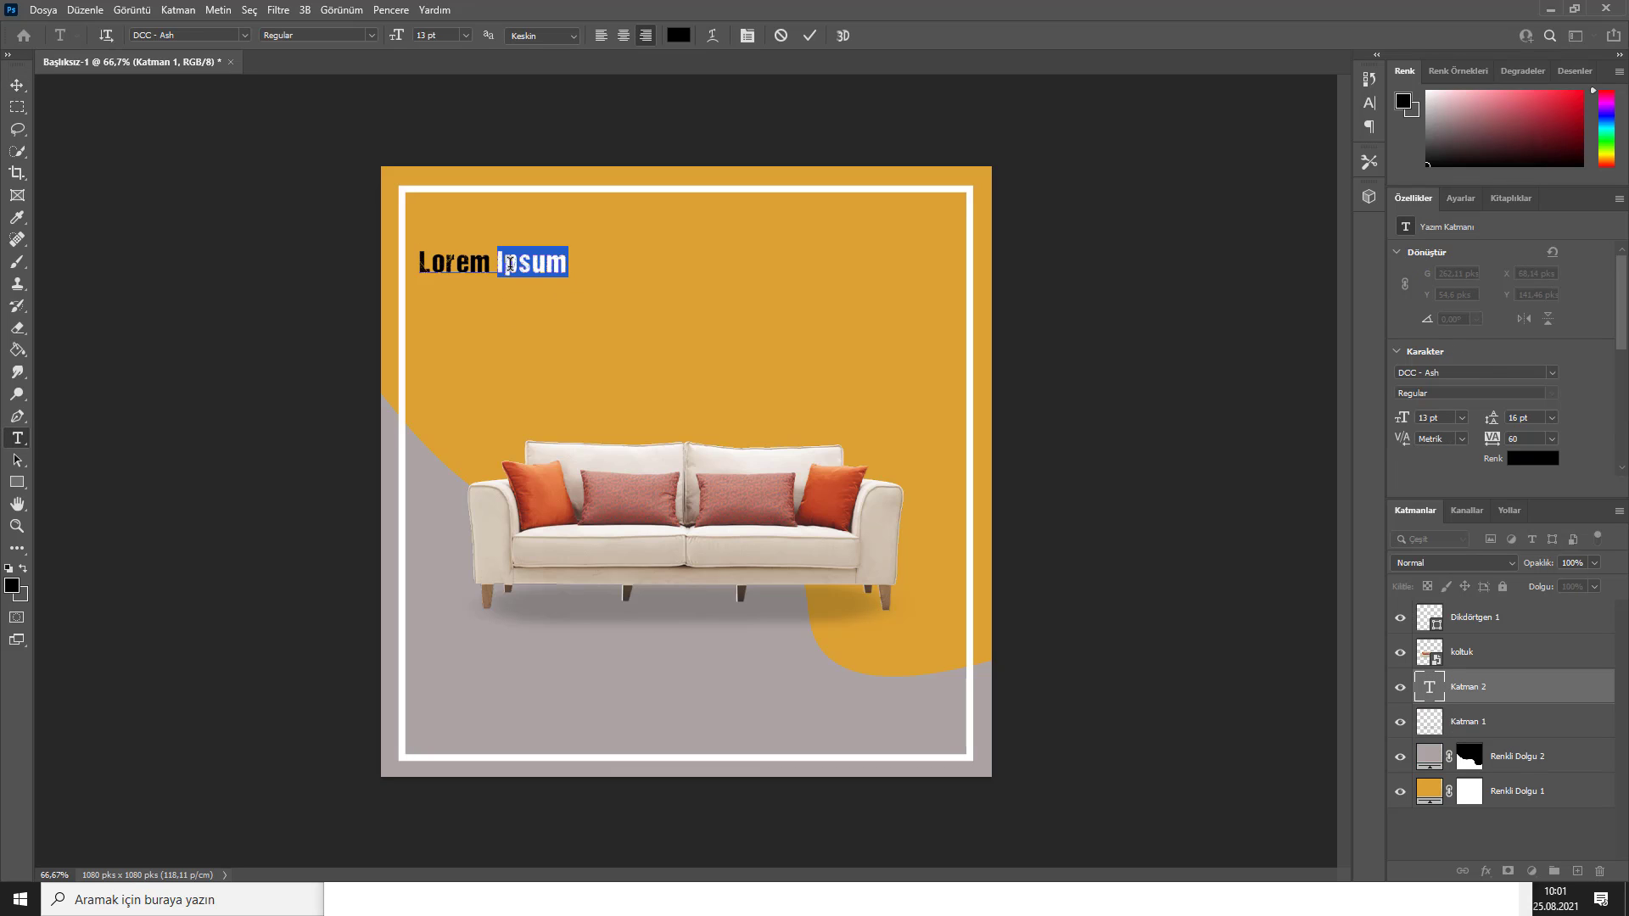
pyautogui.write('Objects of Desire')
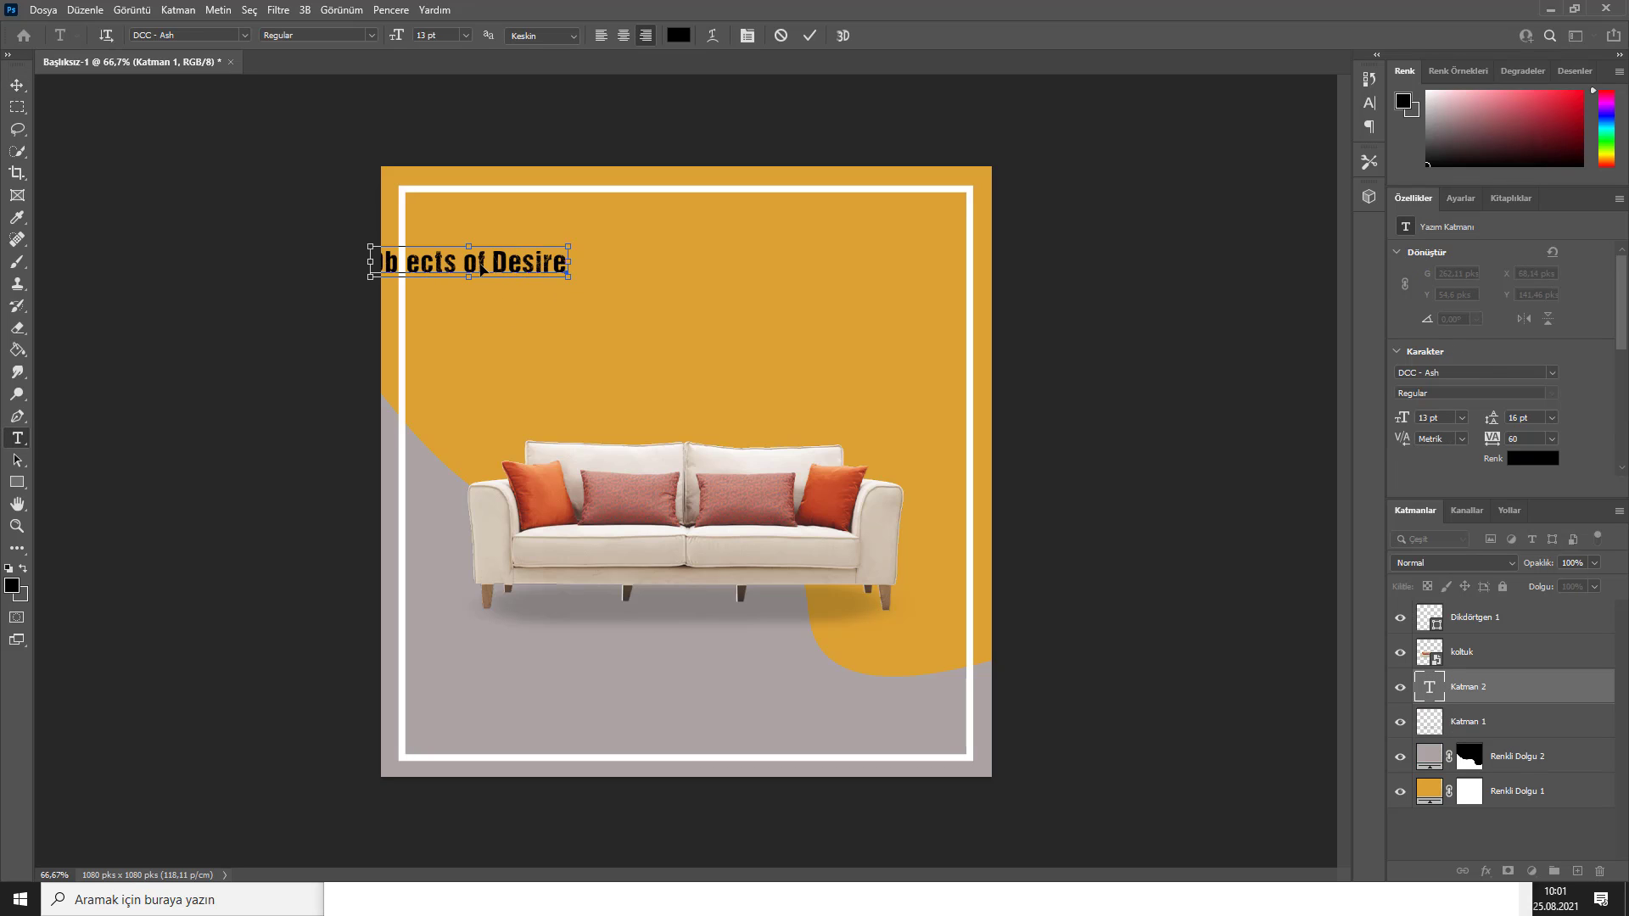
pyautogui.moveTo(619, 246)
pyautogui.mouseDown()
pyautogui.moveTo(701, 252)
pyautogui.moveTo(696, 240)
pyautogui.mouseUp()
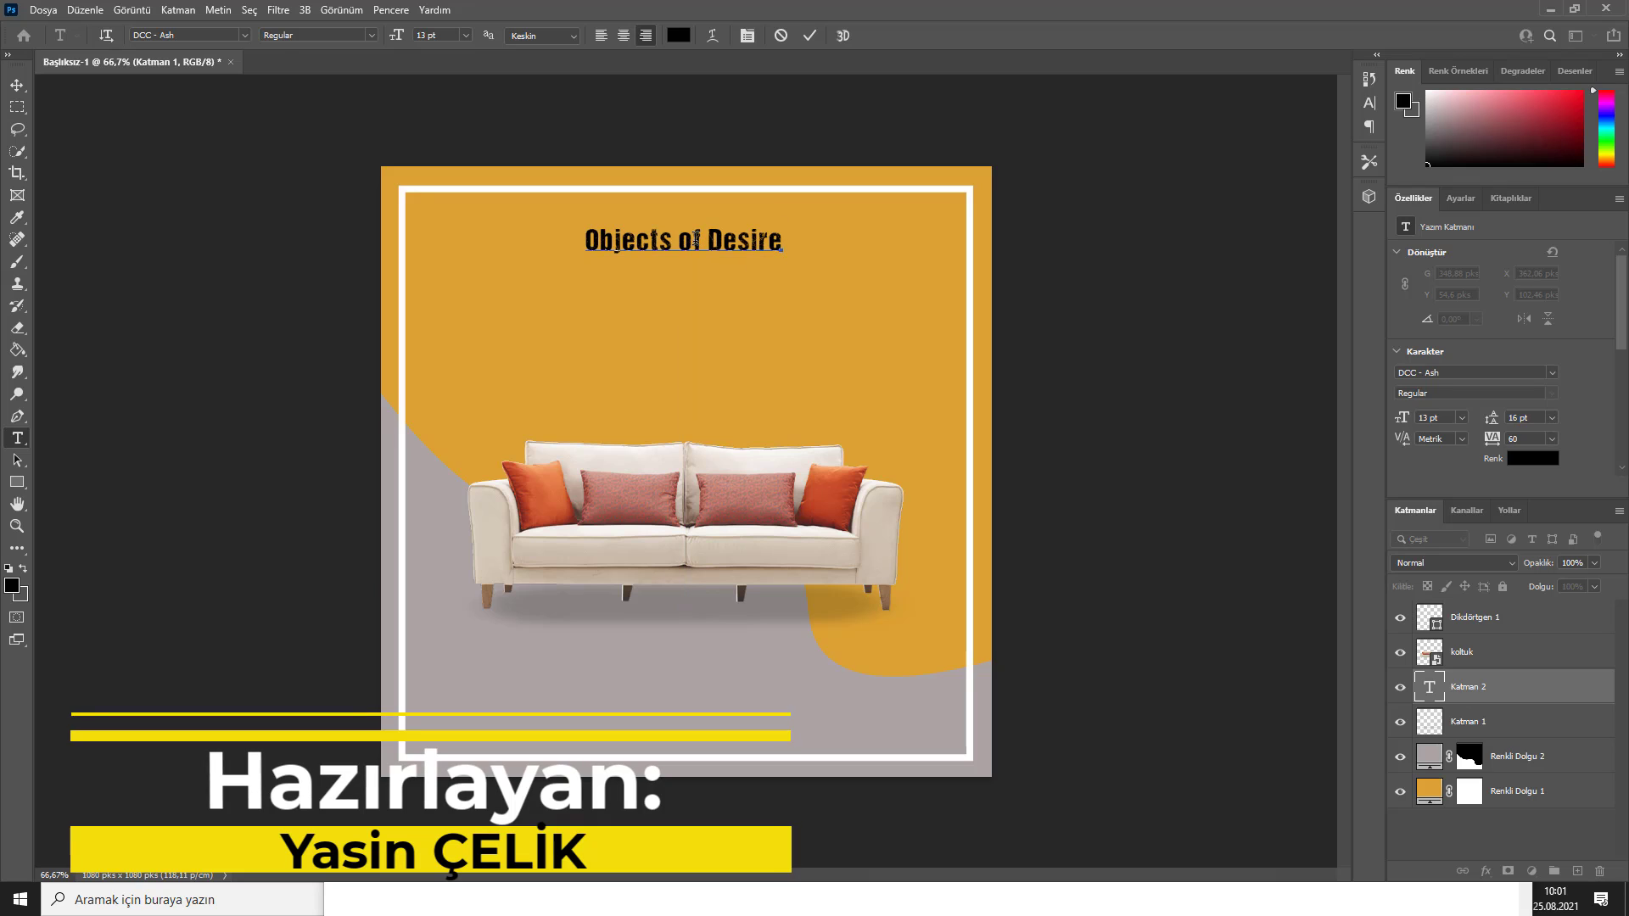
# Step: Make the title text white and commit it
pyautogui.hotkey('ctrl', 'a')
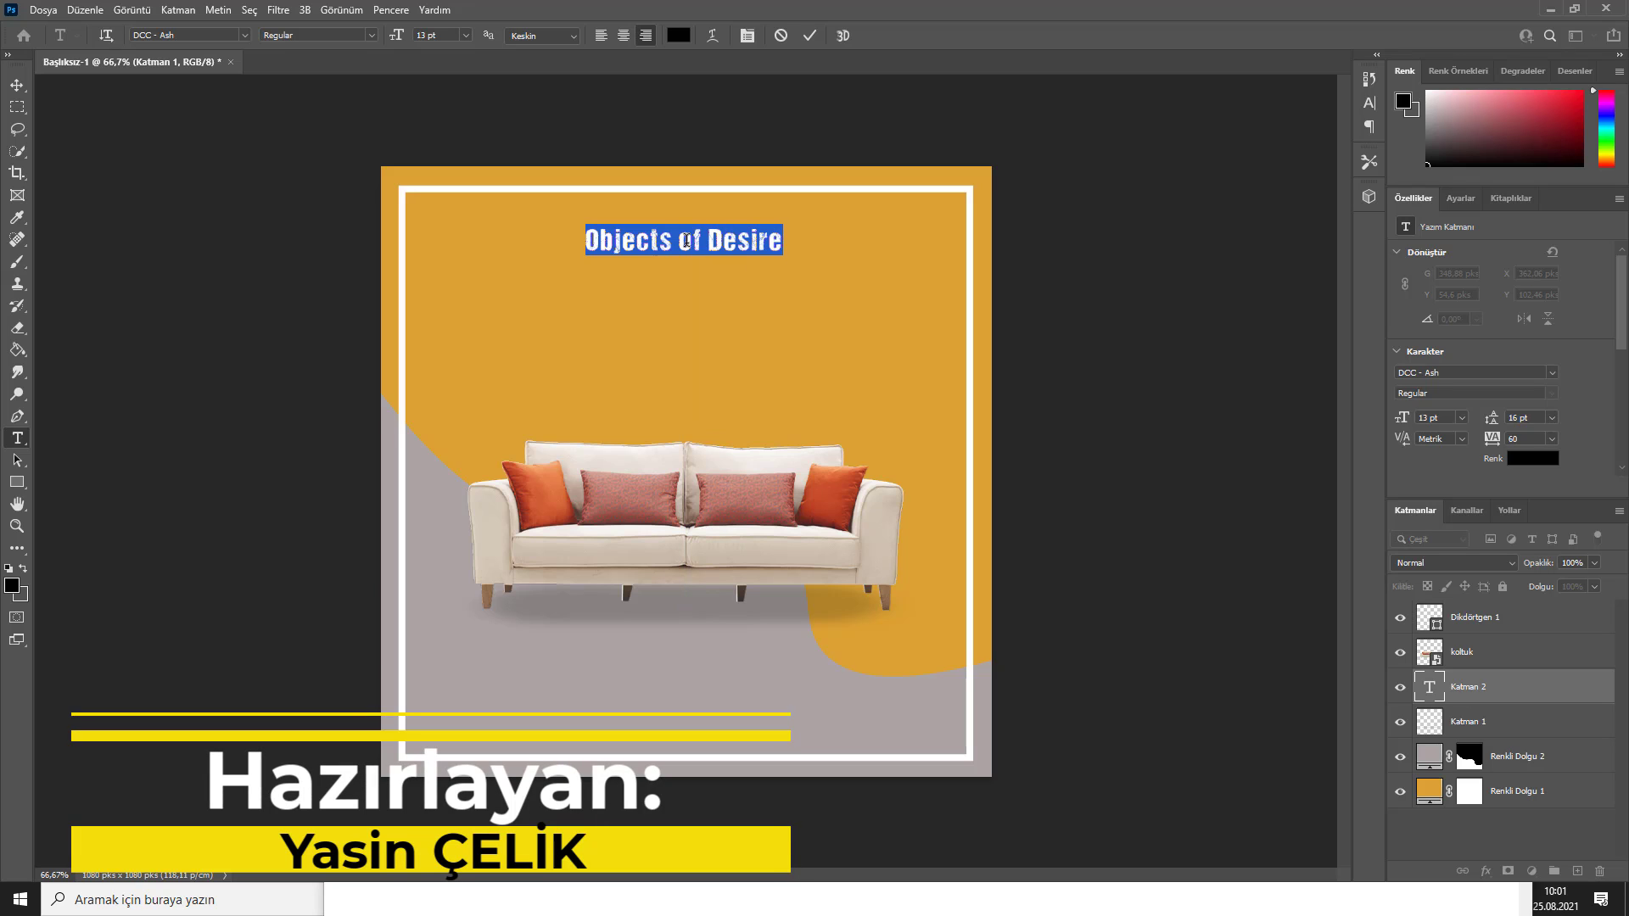
pyautogui.click(679, 36)
pyautogui.click(107, 509)
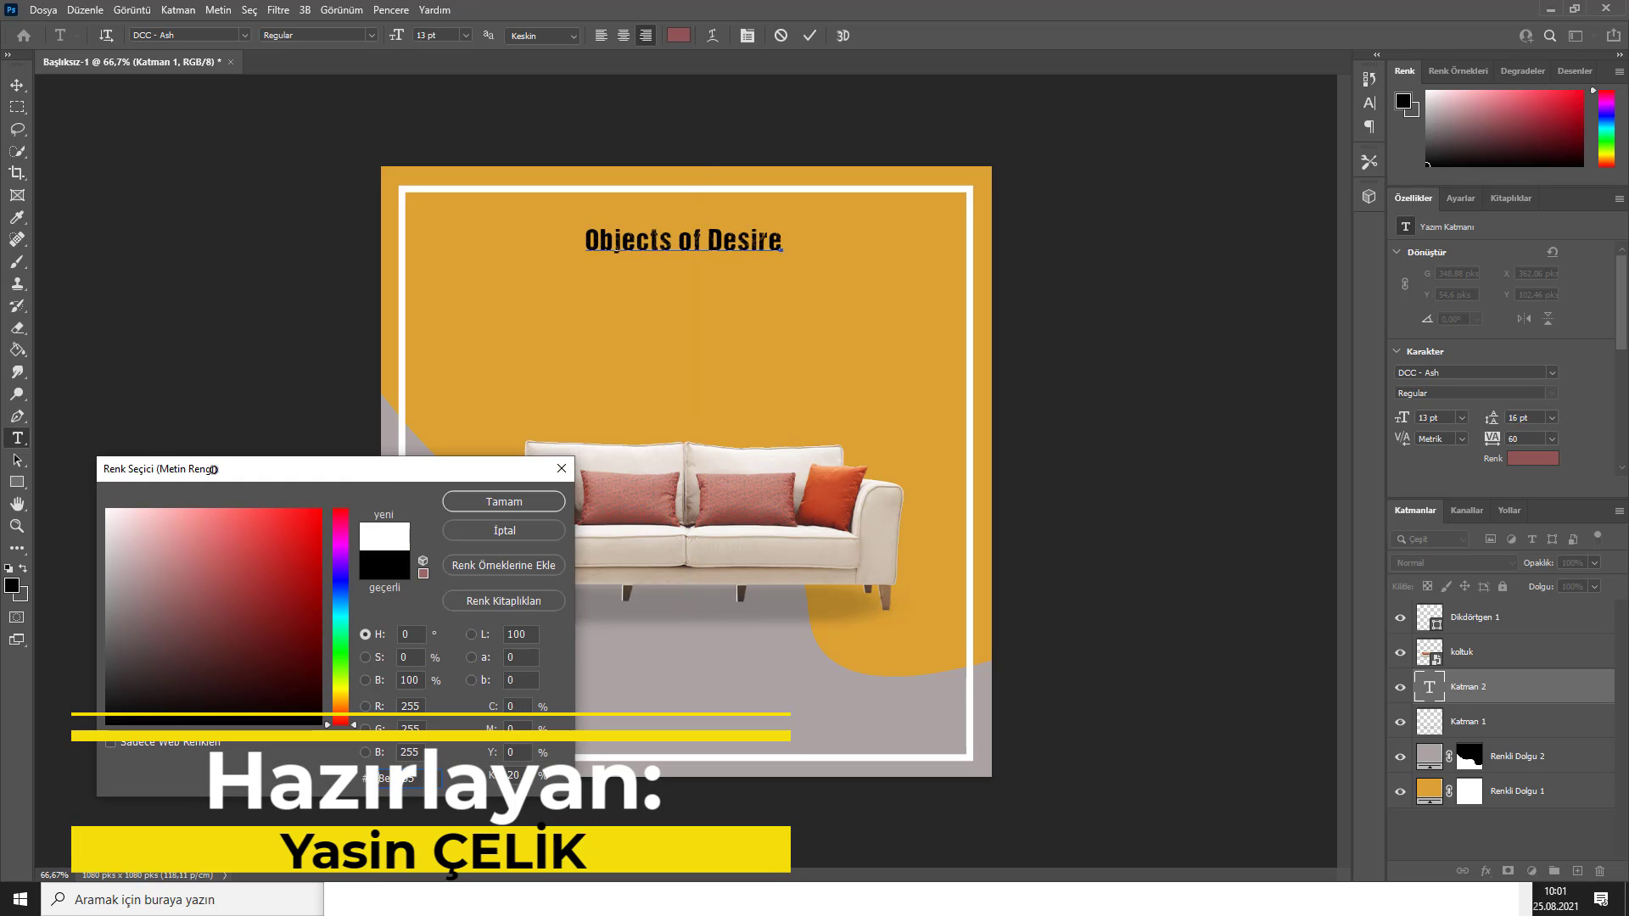
pyautogui.click(497, 504)
pyautogui.click(718, 233)
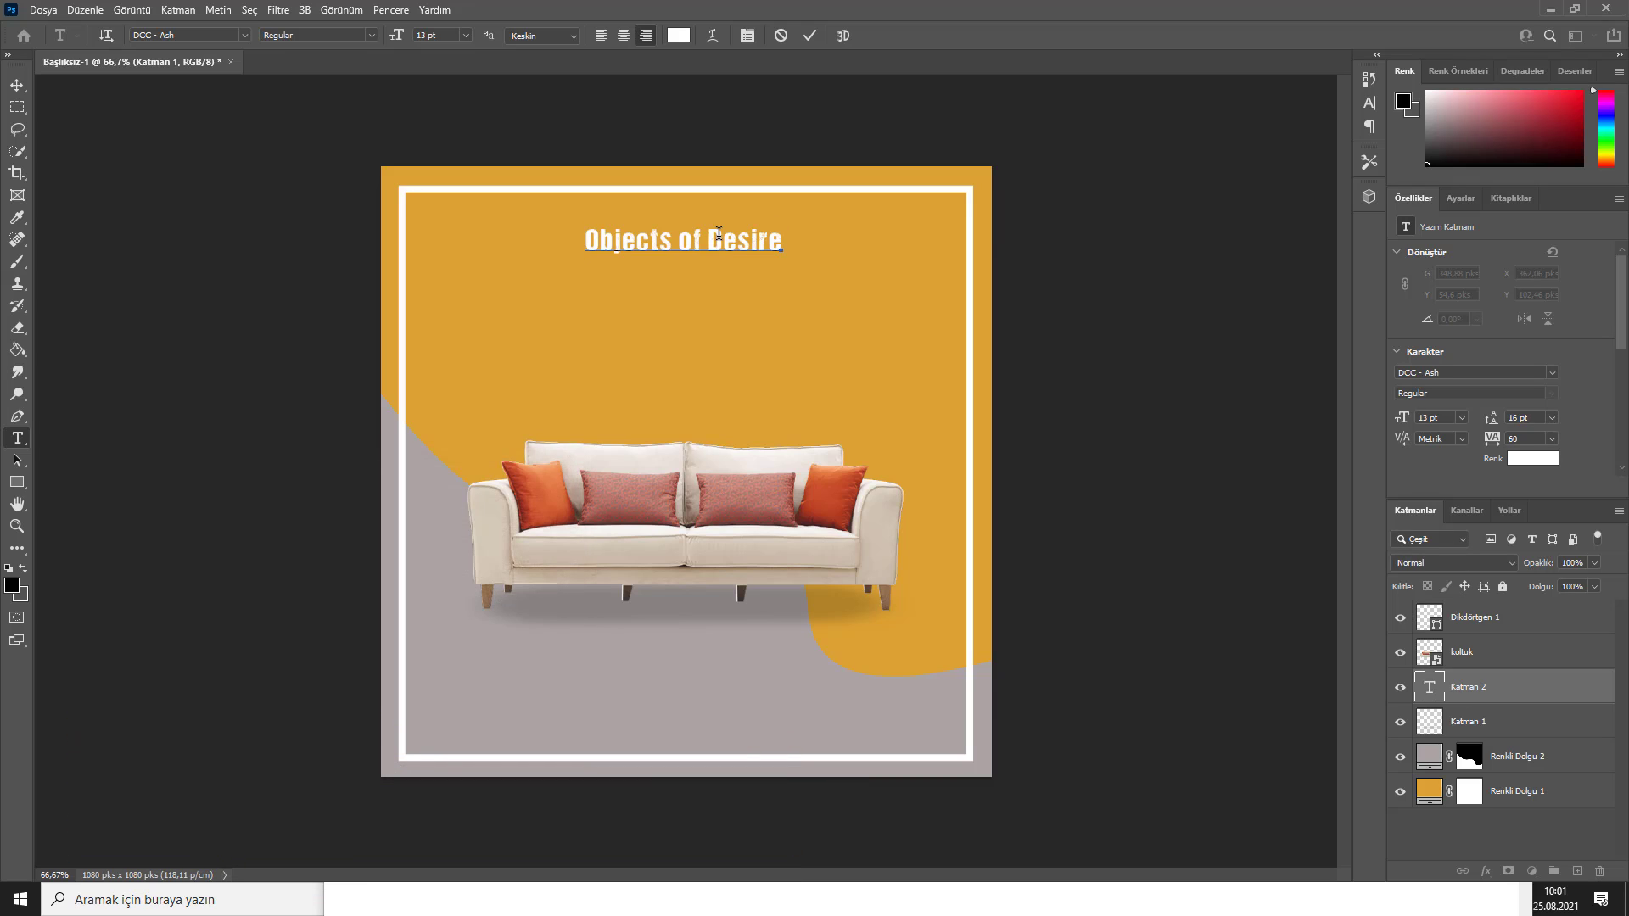
pyautogui.hotkey('ctrl', 'Return')
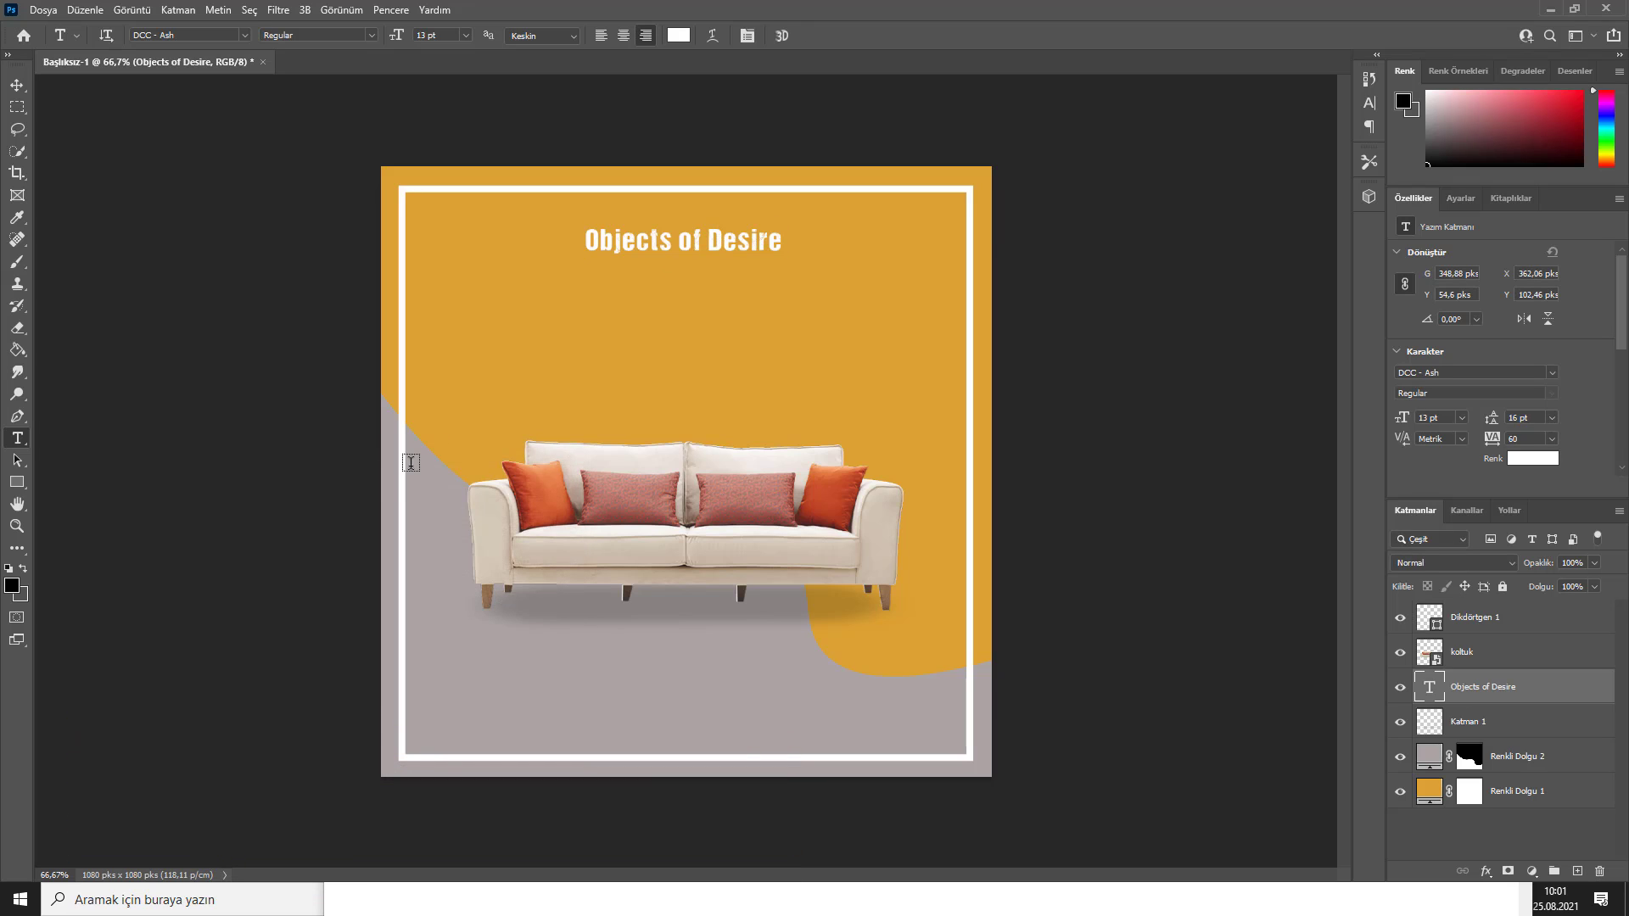
# Step: Draw a white outline box with 0 px square corners around the title
pyautogui.click(17, 482)
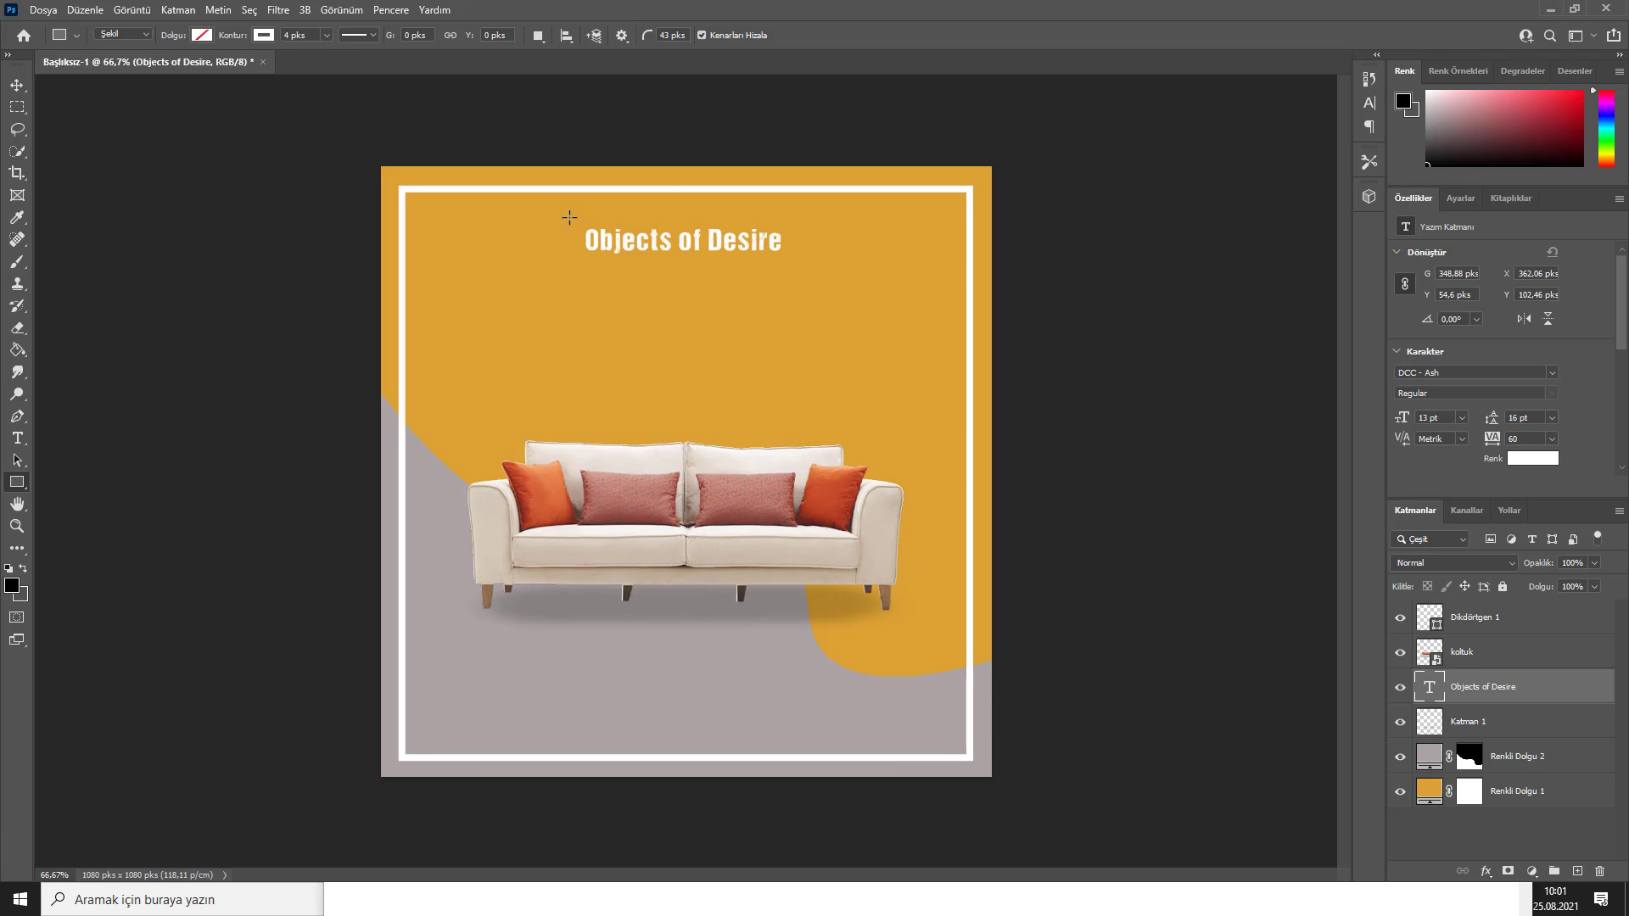
pyautogui.moveTo(578, 227); pyautogui.dragTo(795, 264)
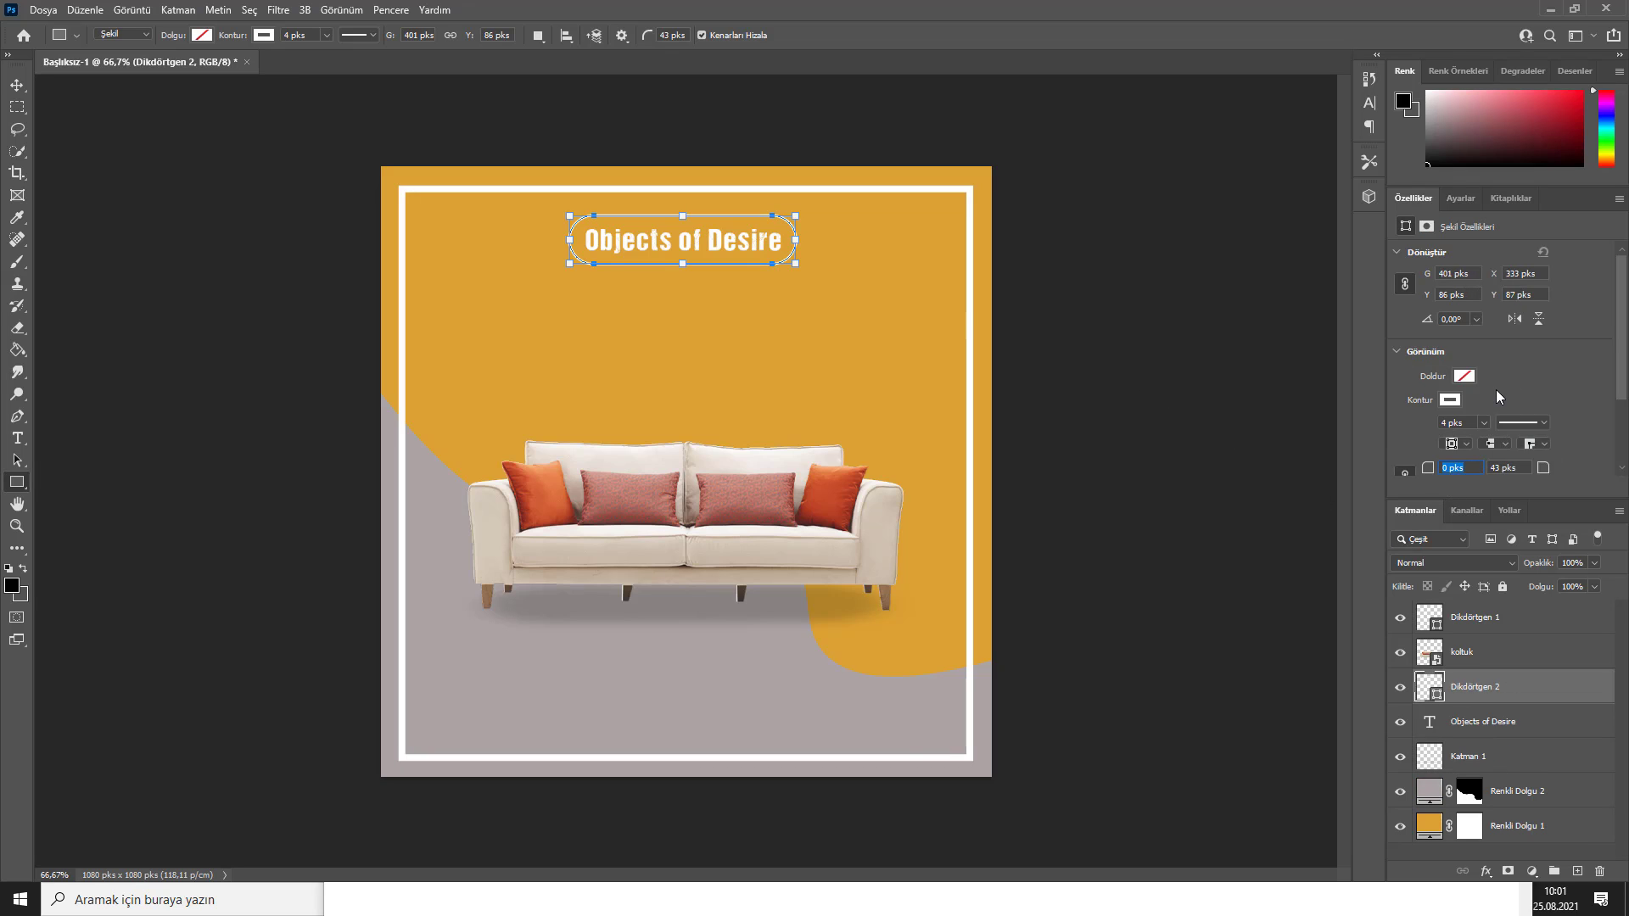
pyautogui.press('Return')
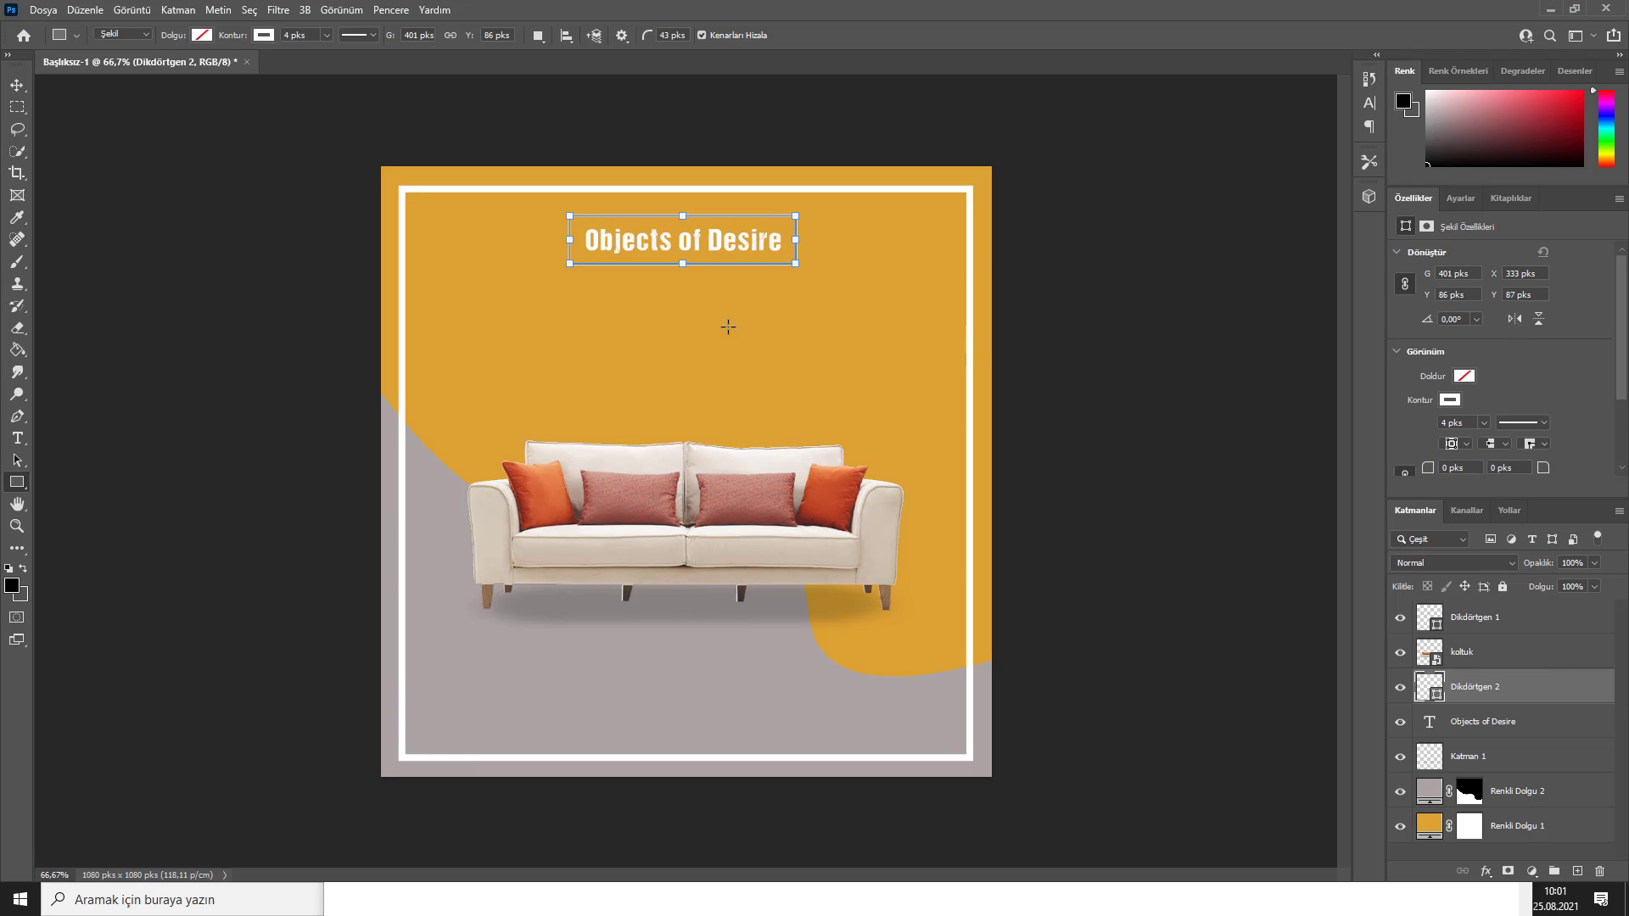
pyautogui.press('Return')
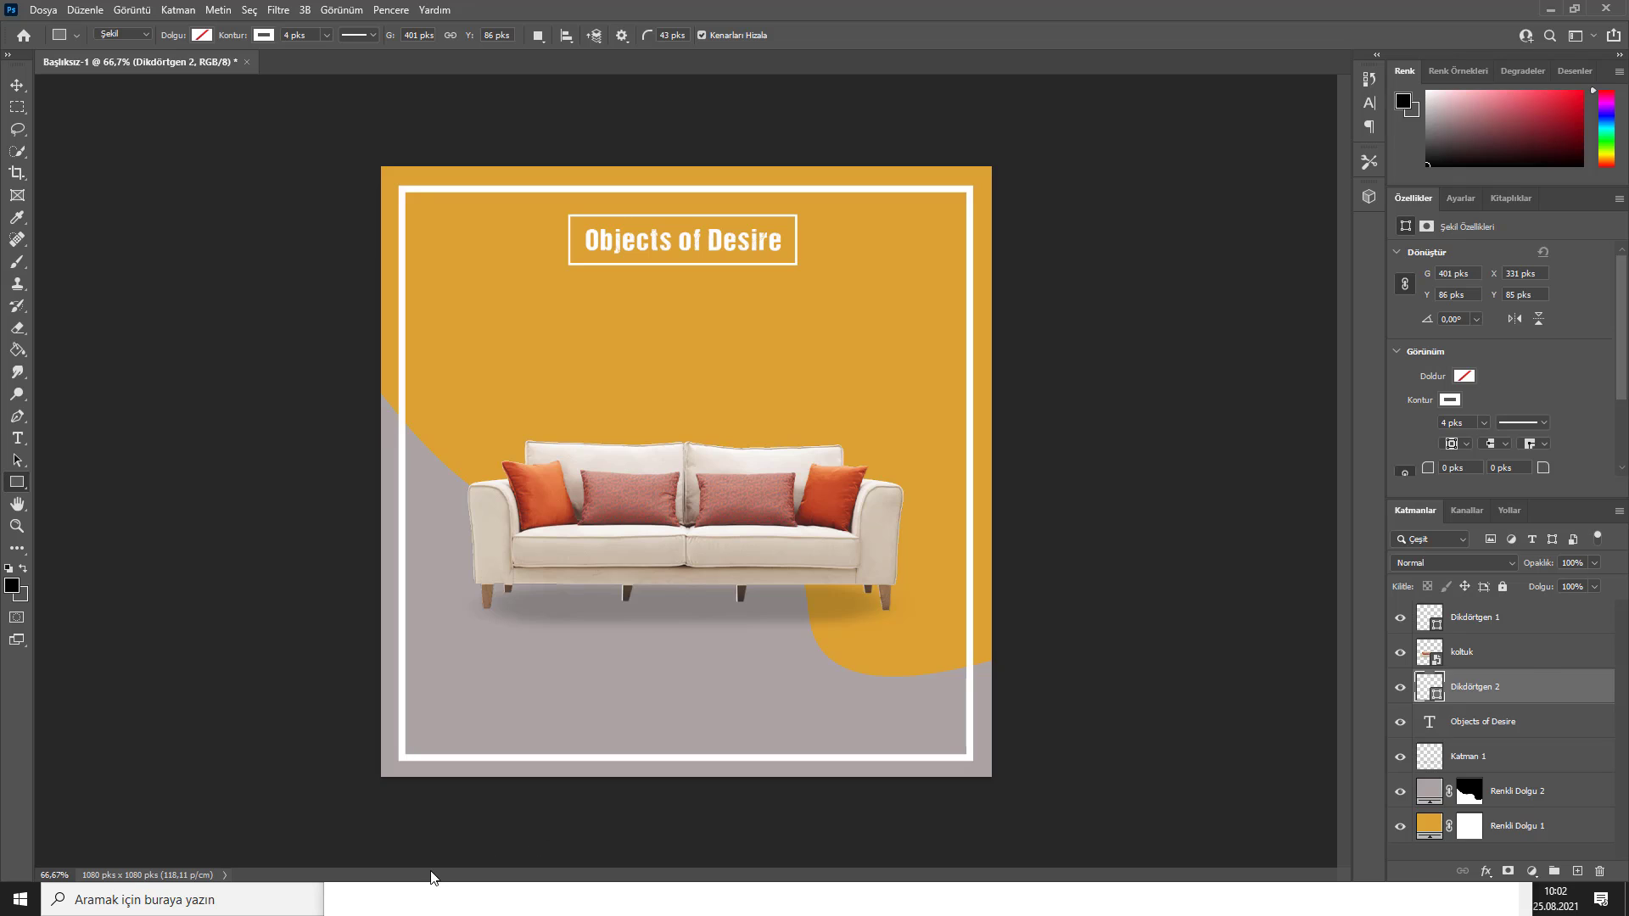
pyautogui.click(440, 901)
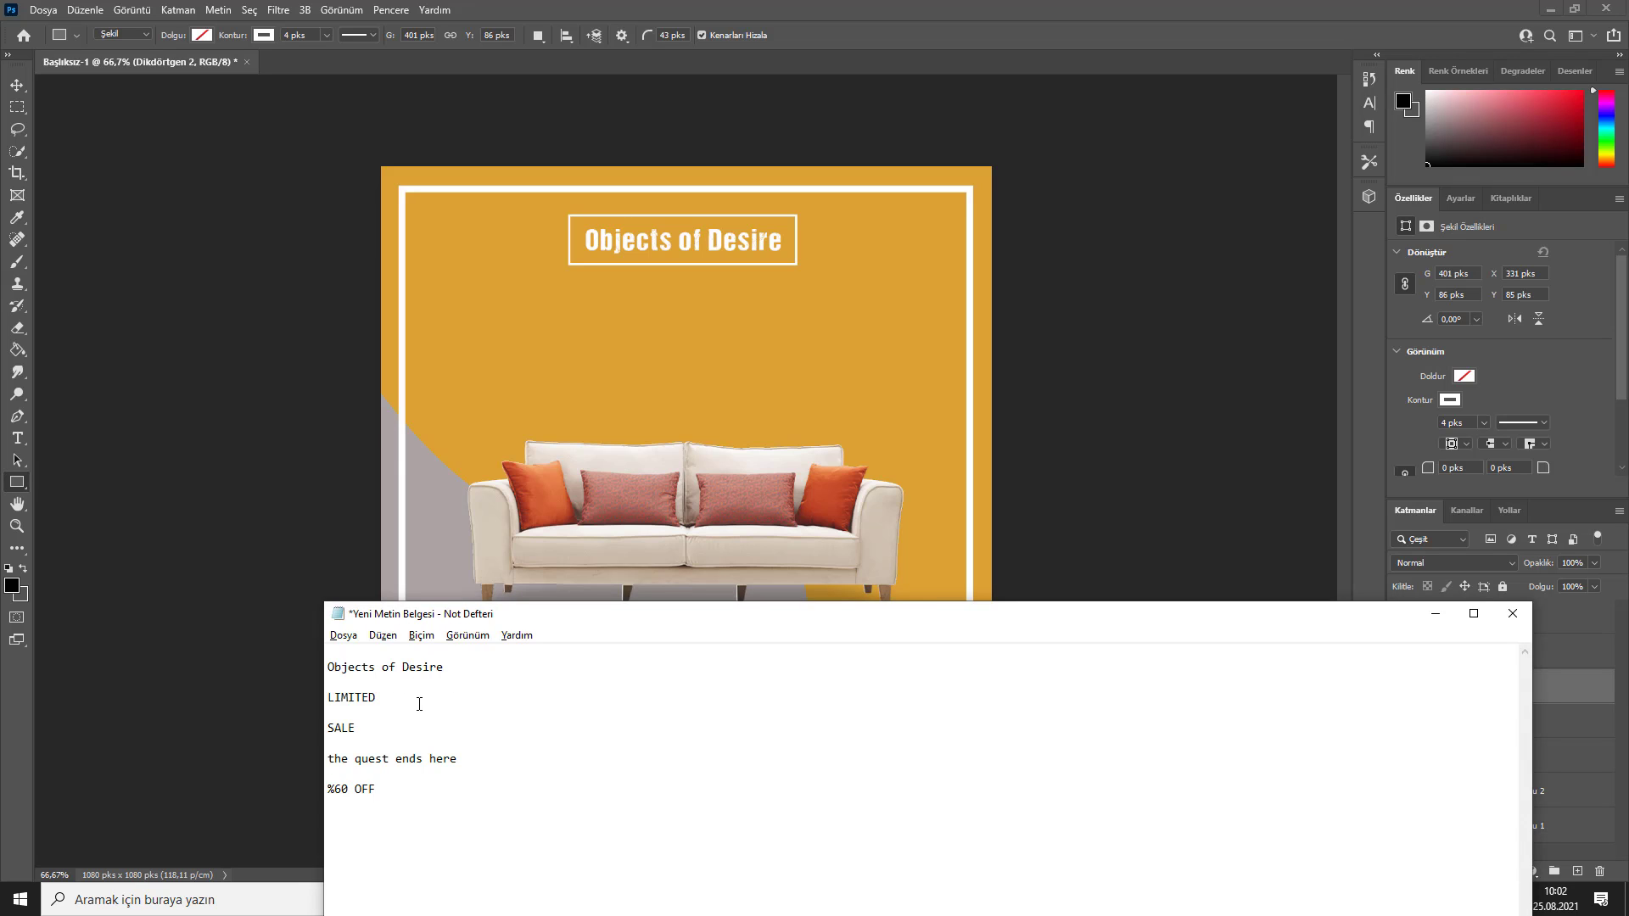
# Step: Paste the word LIMITED from the notes as a new text layer under the title
pyautogui.doubleClick(377, 697)
pyautogui.hotkey('ctrl', 'c')
pyautogui.click(397, 591)
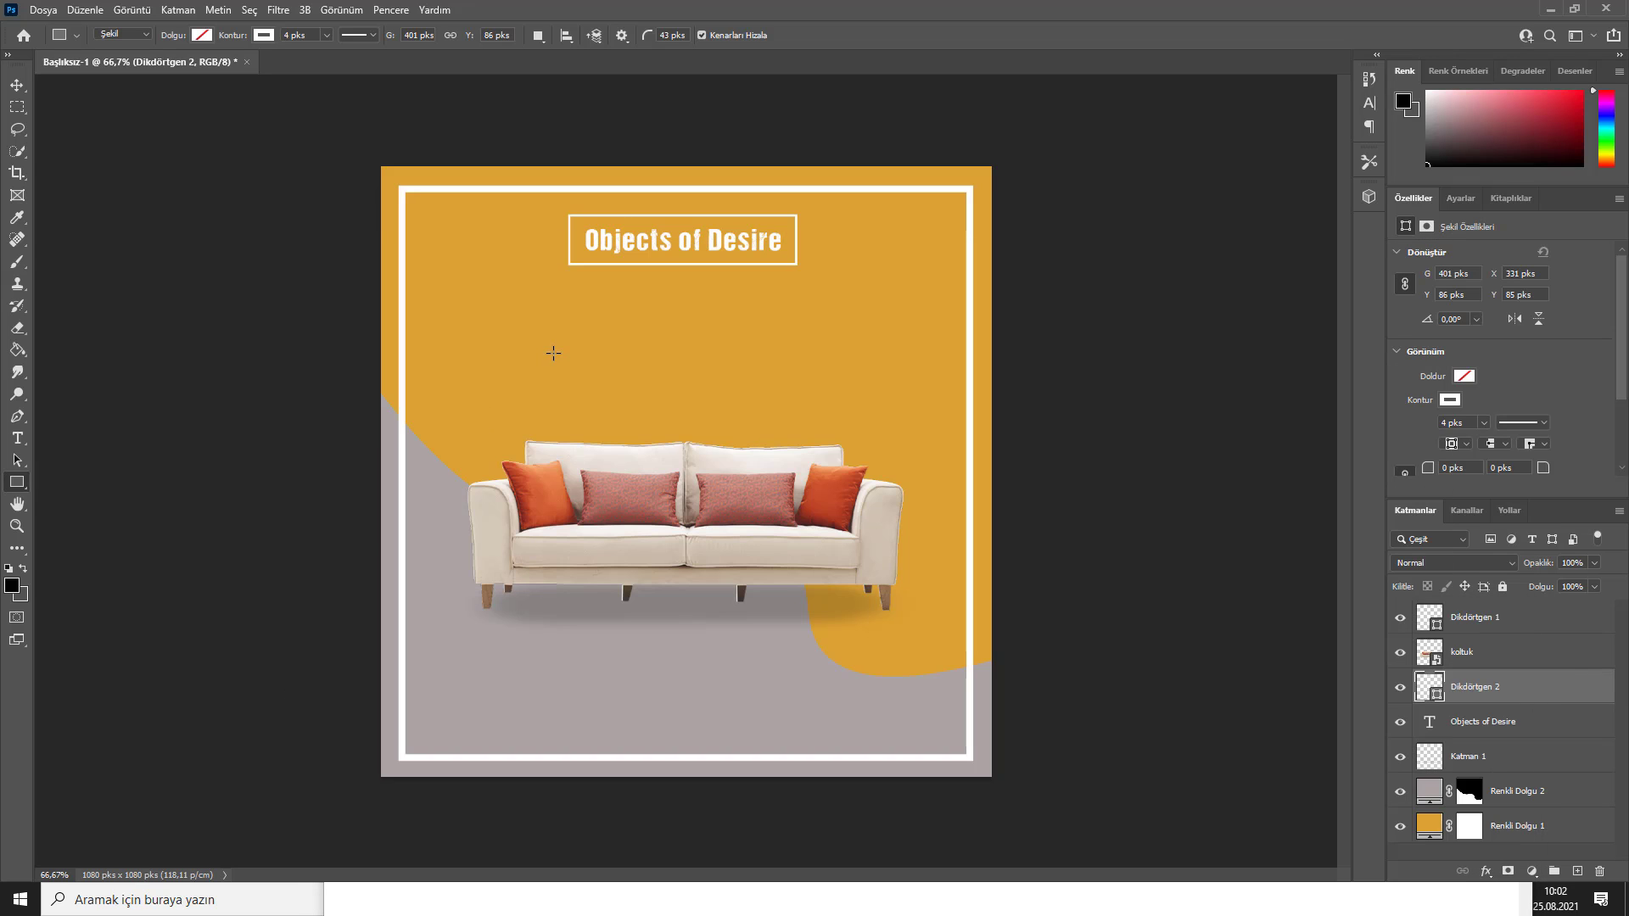
pyautogui.press('t')
pyautogui.click(597, 309)
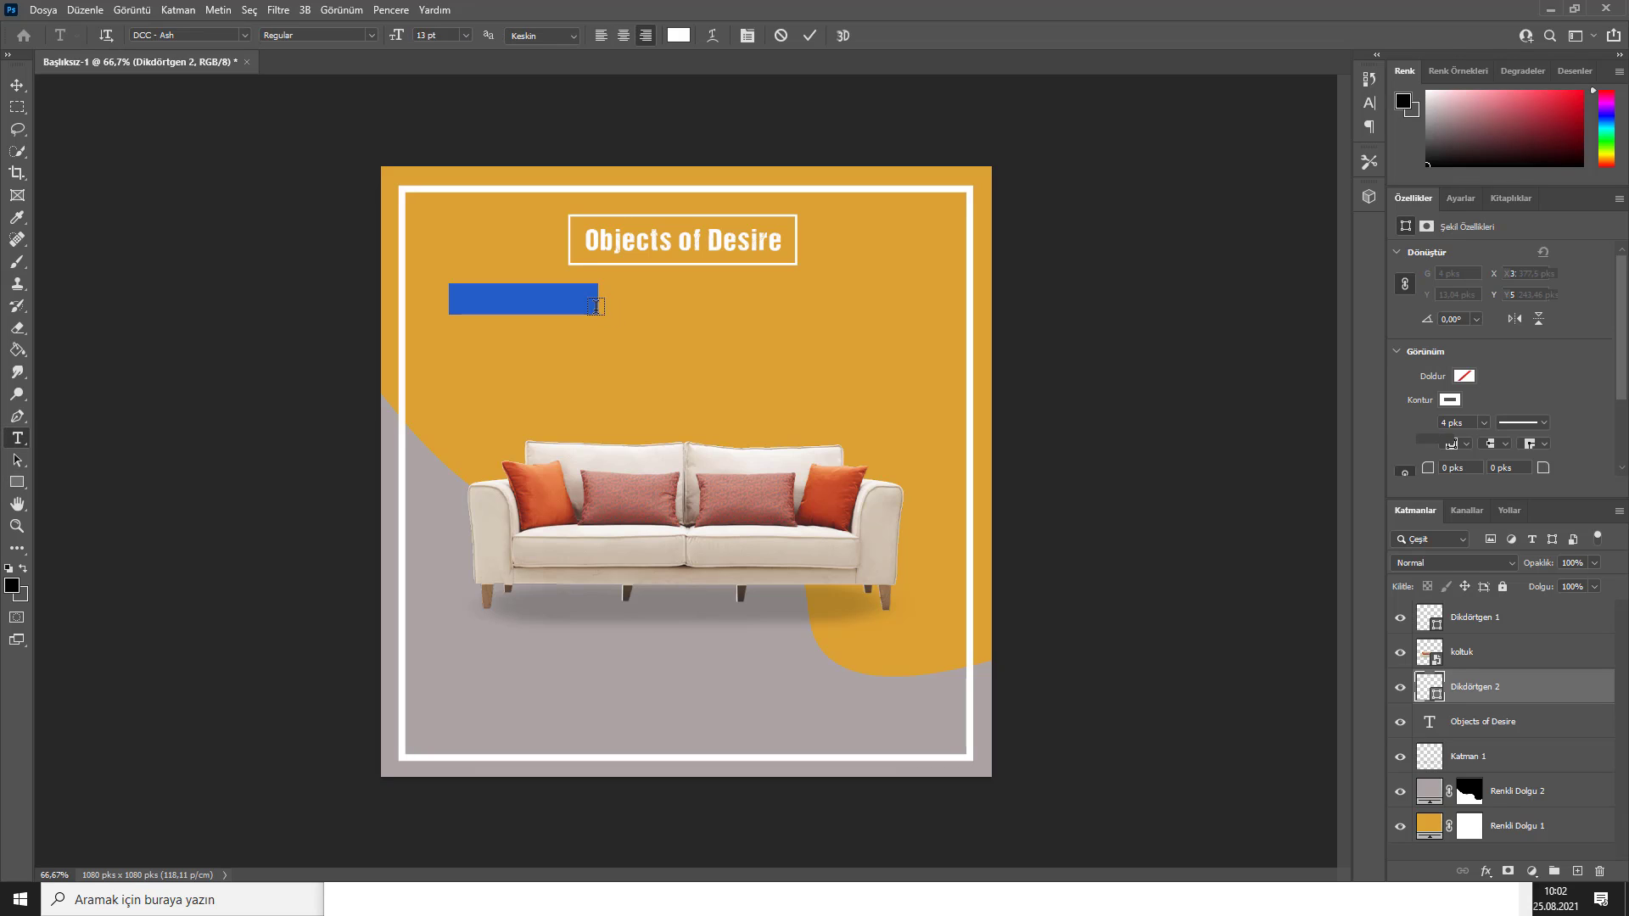
pyautogui.click(564, 296)
pyautogui.doubleClick(564, 297)
pyautogui.tripleClick(564, 297)
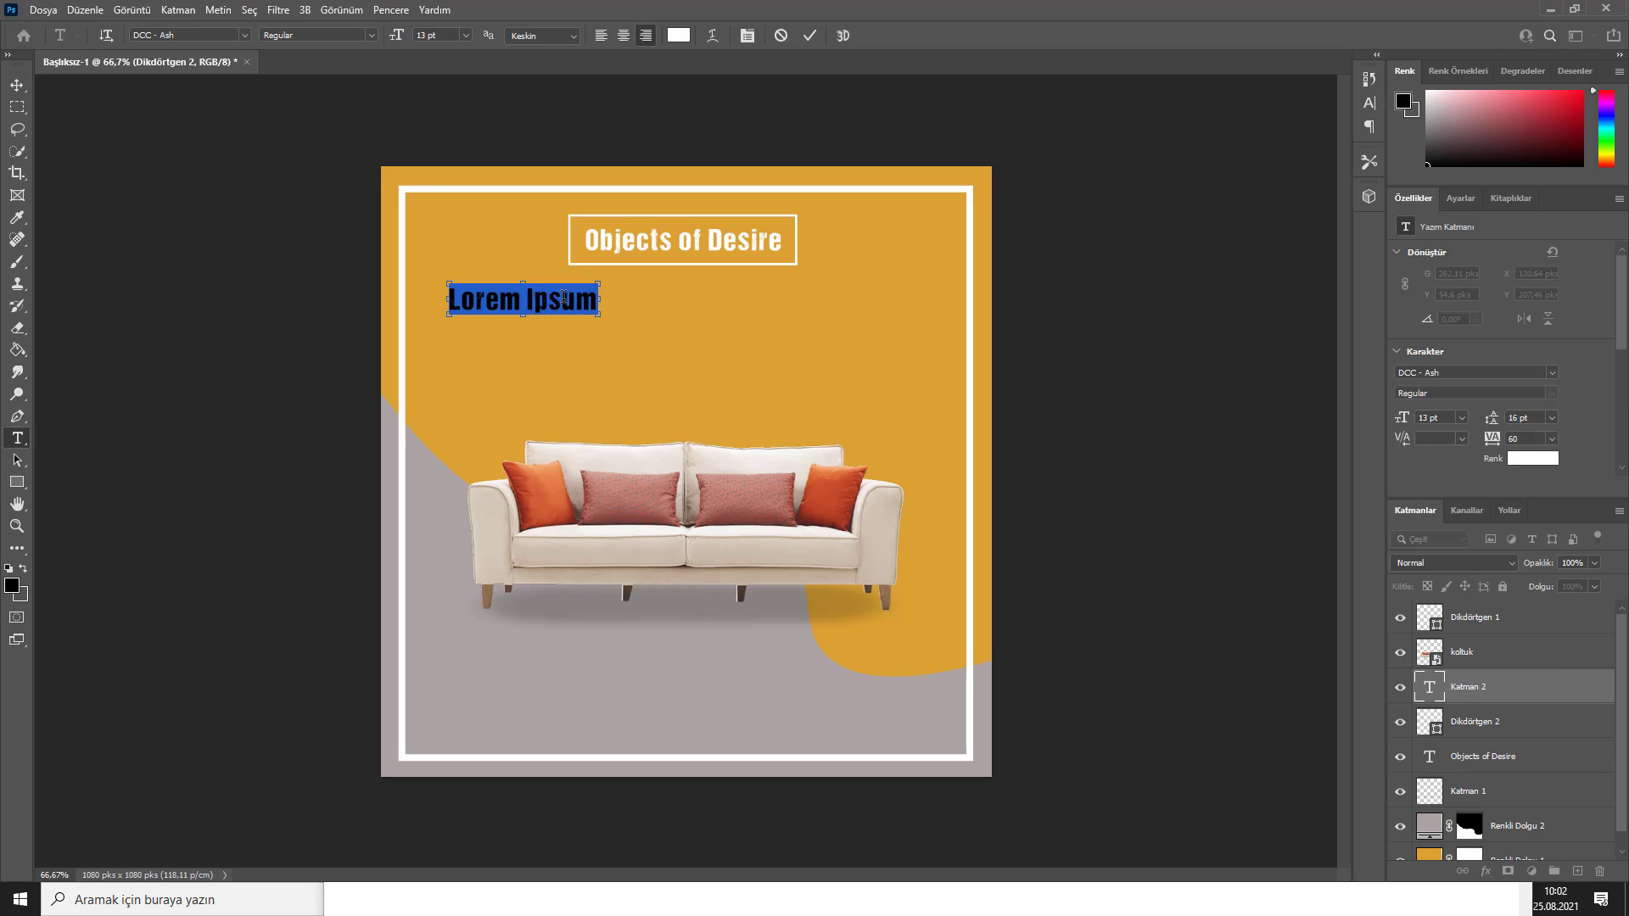
pyautogui.hotkey('ctrl', 'v')
pyautogui.moveTo(614, 304); pyautogui.dragTo(676, 299)
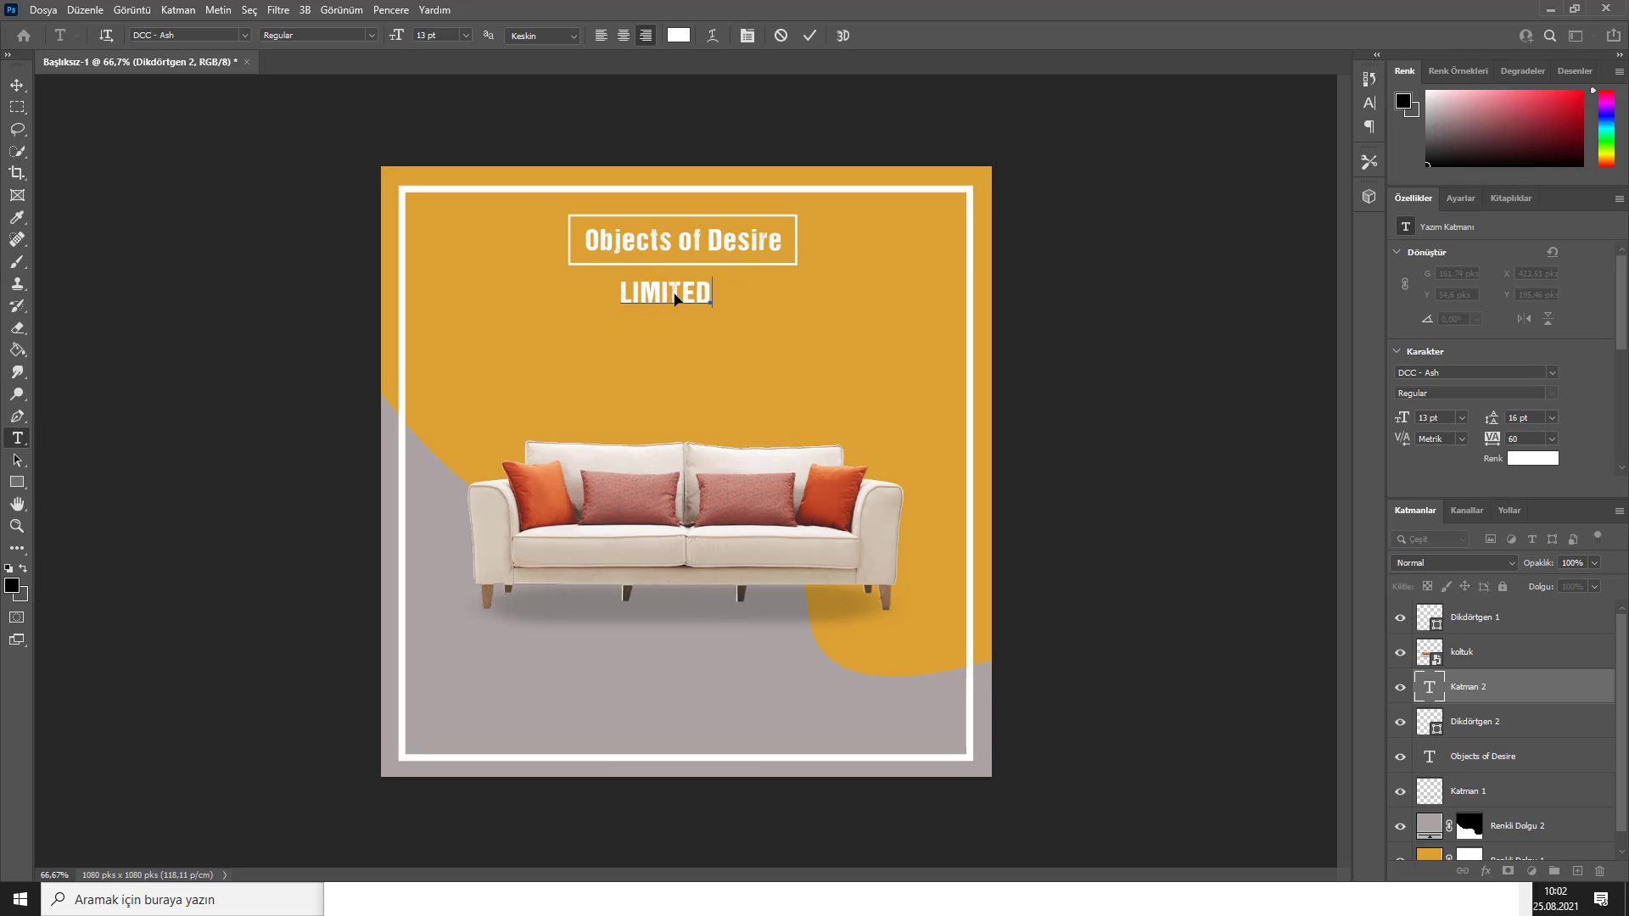
# Step: Set LIMITED's tracking to 600 and centre it beneath the boxed title
pyautogui.doubleClick(674, 293)
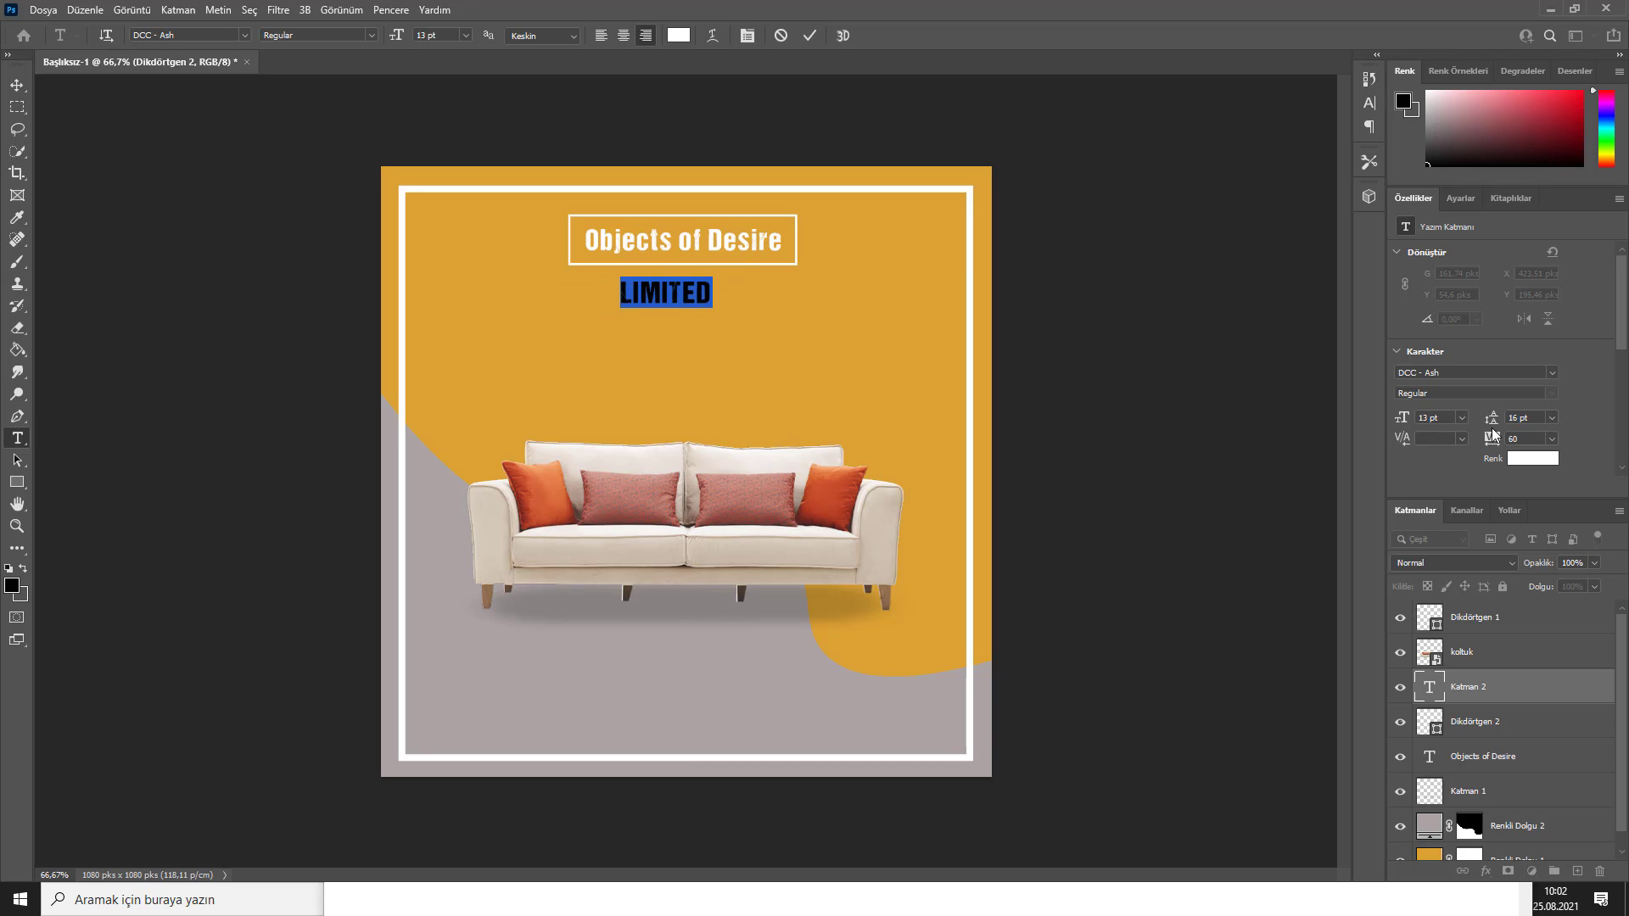
pyautogui.moveTo(1492, 447); pyautogui.dragTo(1526, 447)
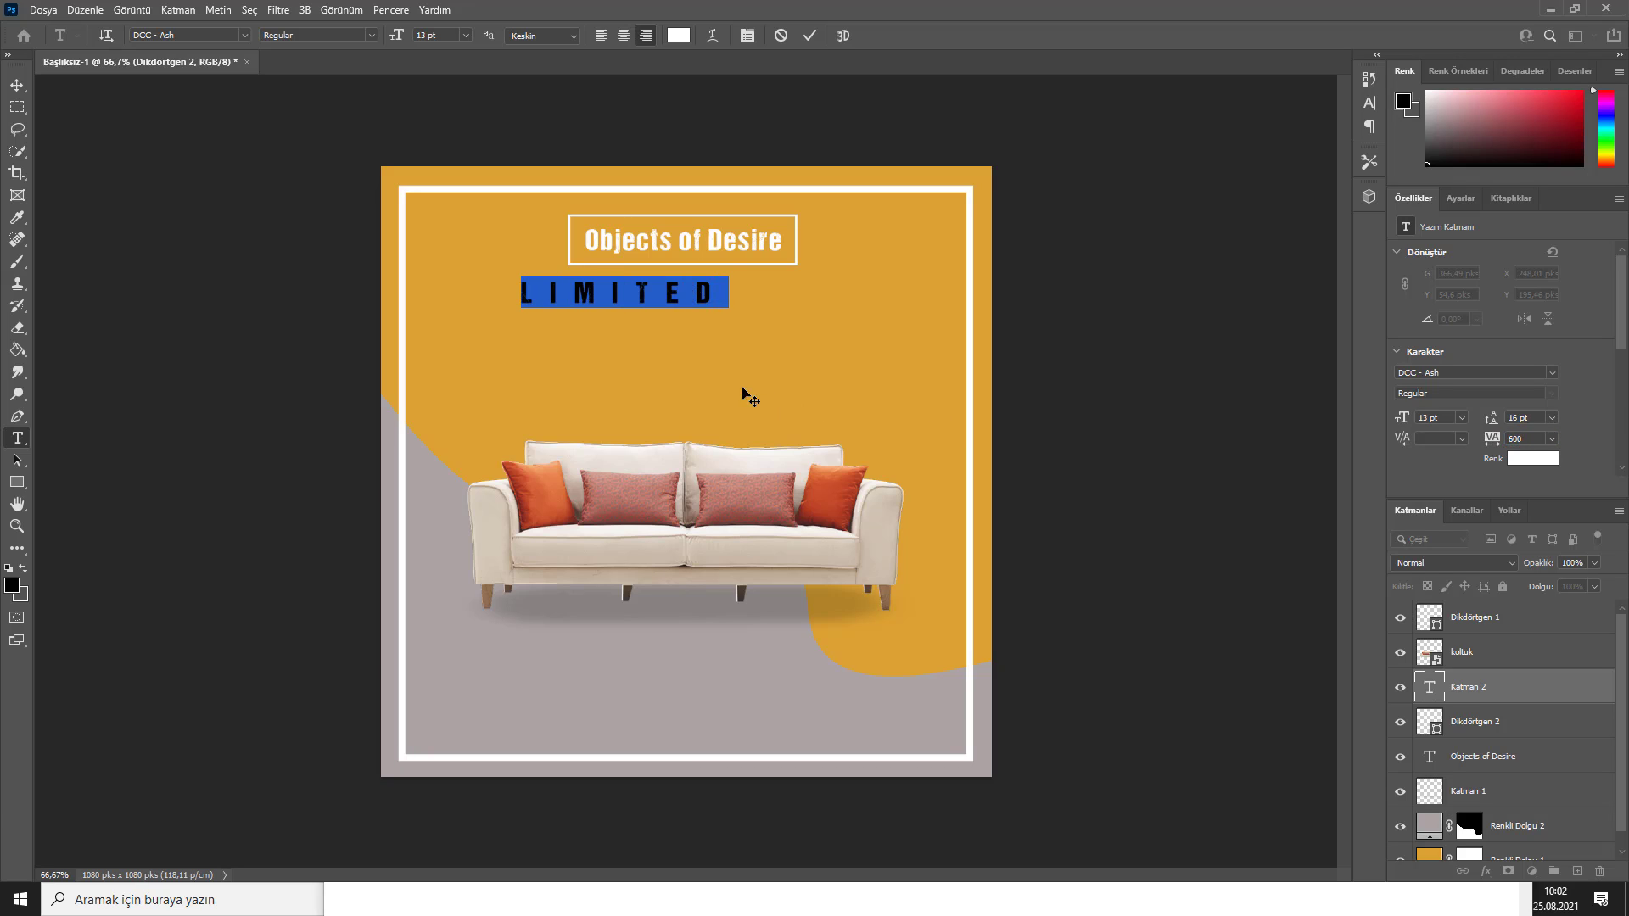
pyautogui.moveTo(610, 300); pyautogui.dragTo(667, 300)
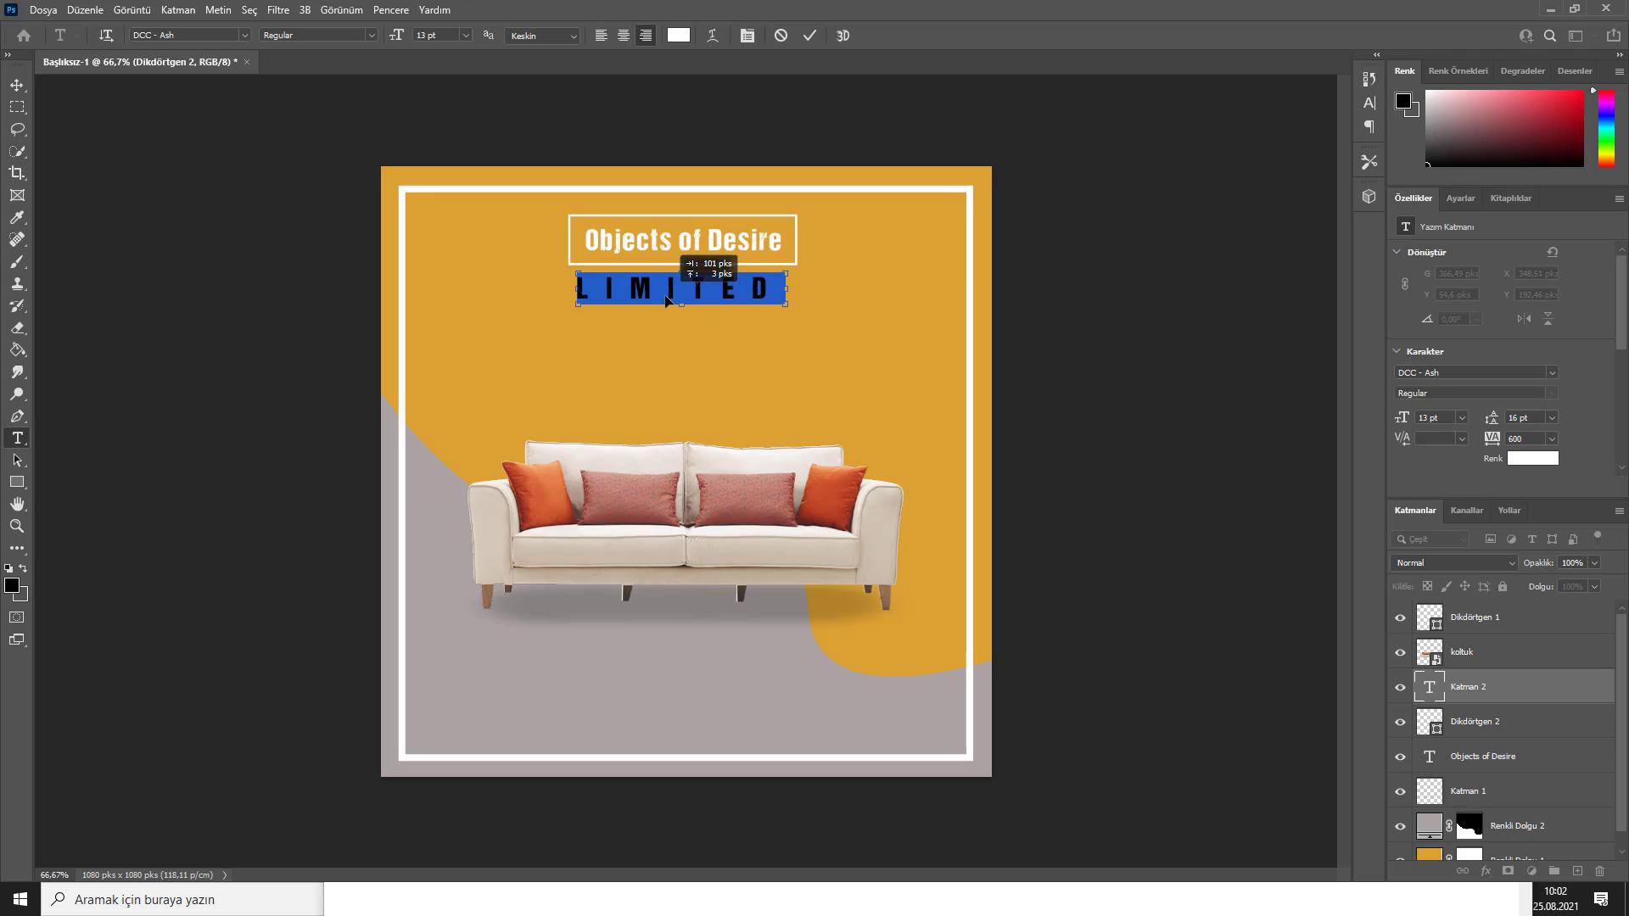
pyautogui.hotkey('ctrl', 'Return')
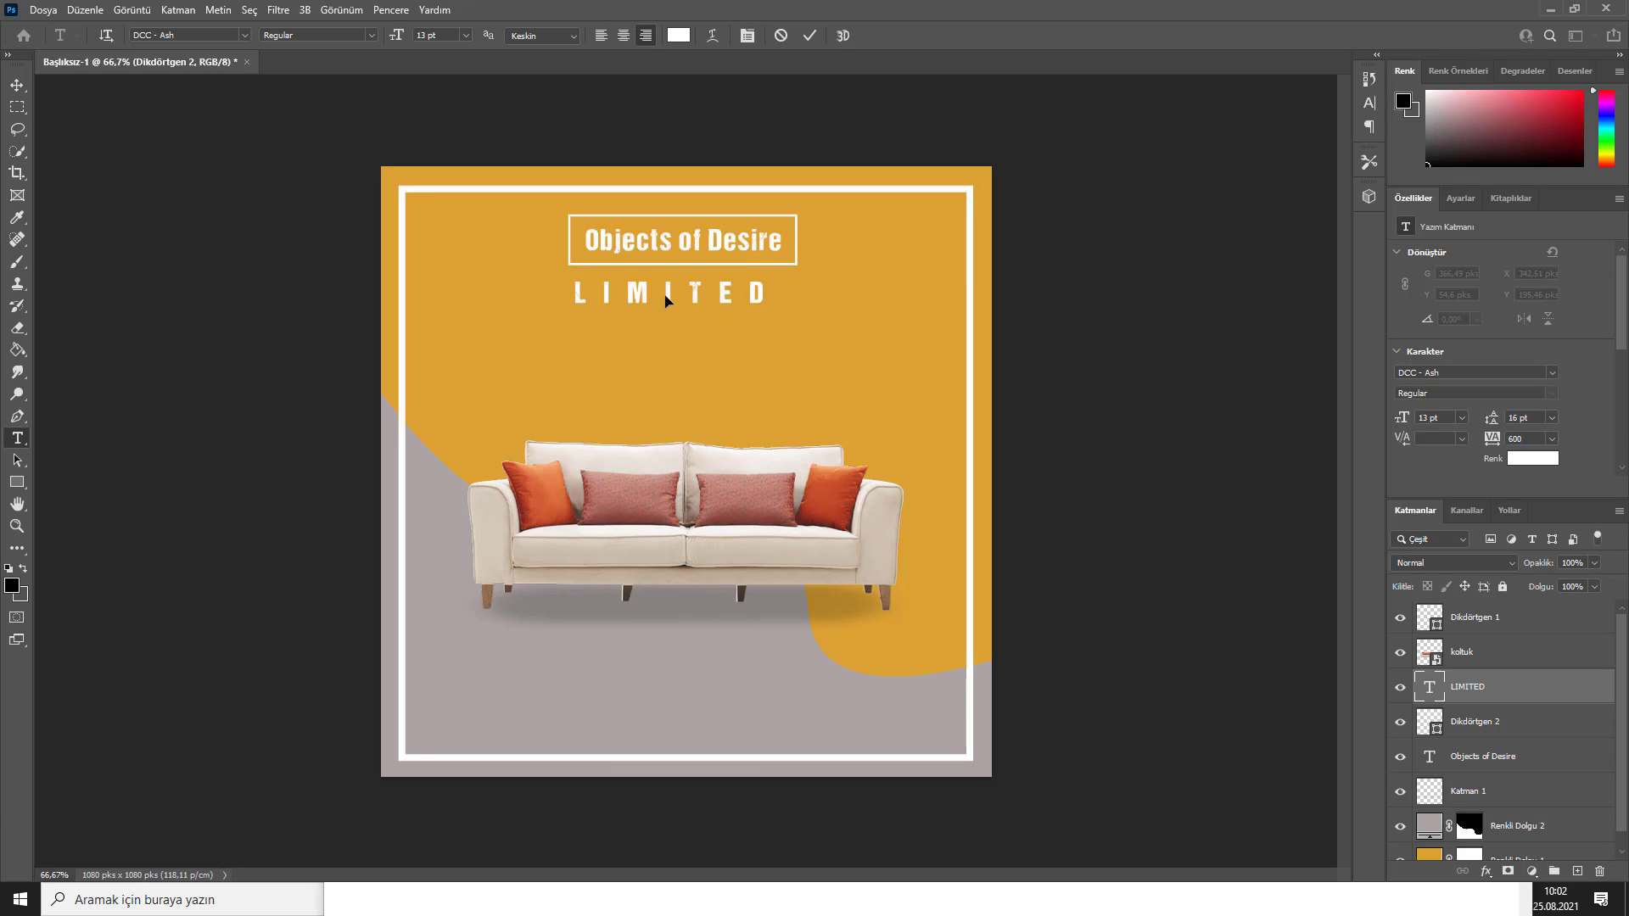
pyautogui.press('v')
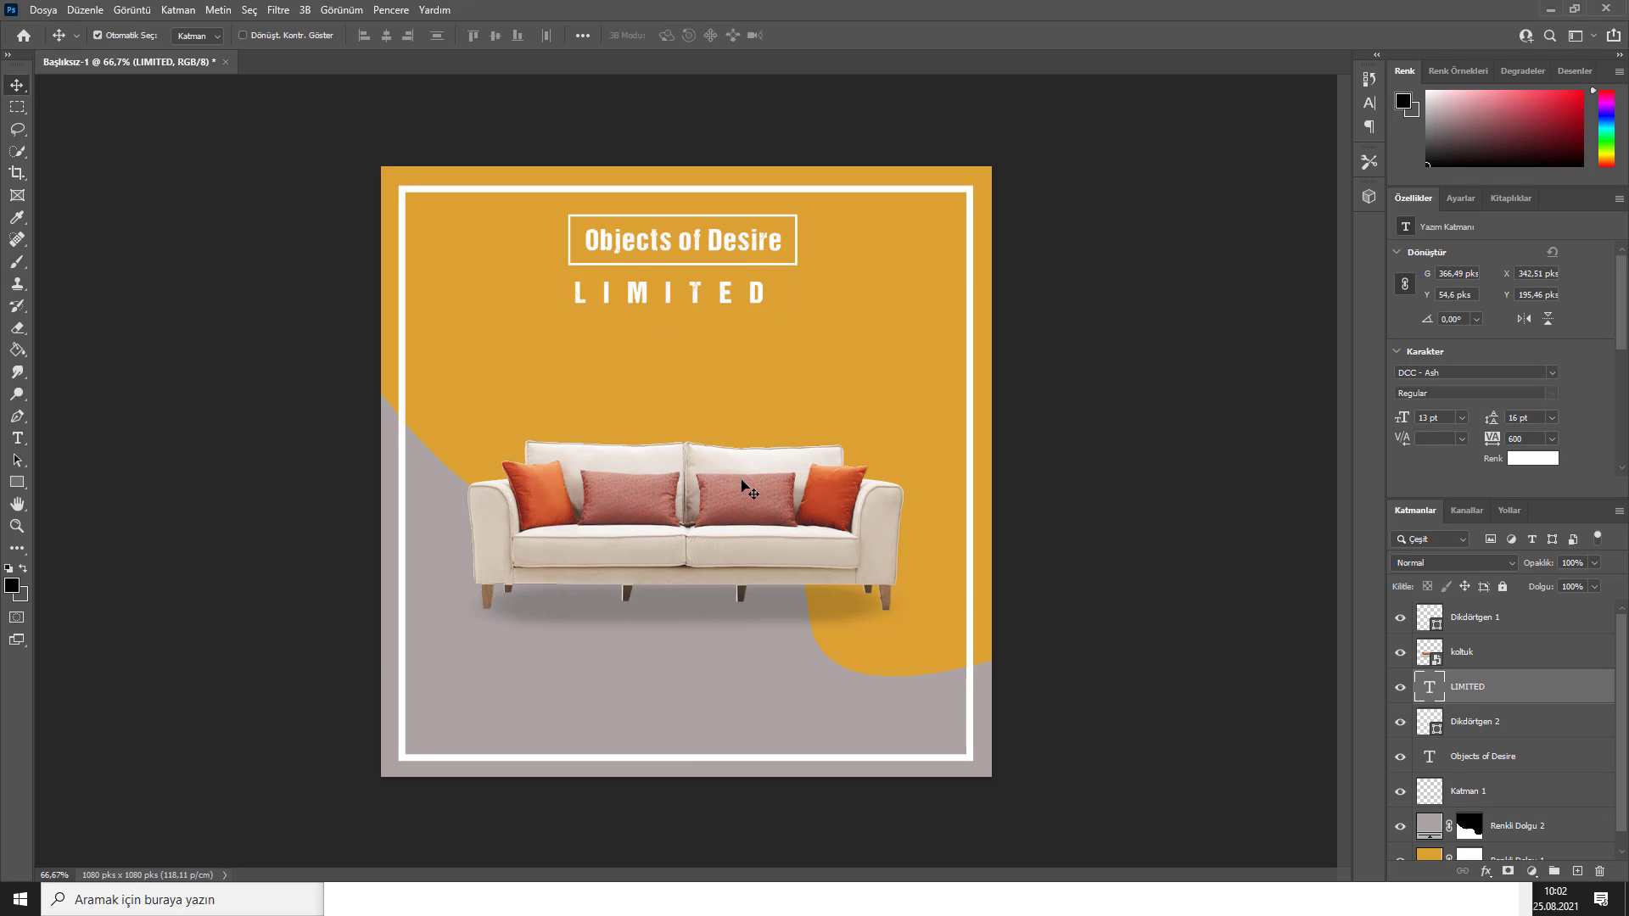
# Step: Select the shadow and koltuk layers together and drag them slightly lower
pyautogui.scroll(-1, 1511, 748)
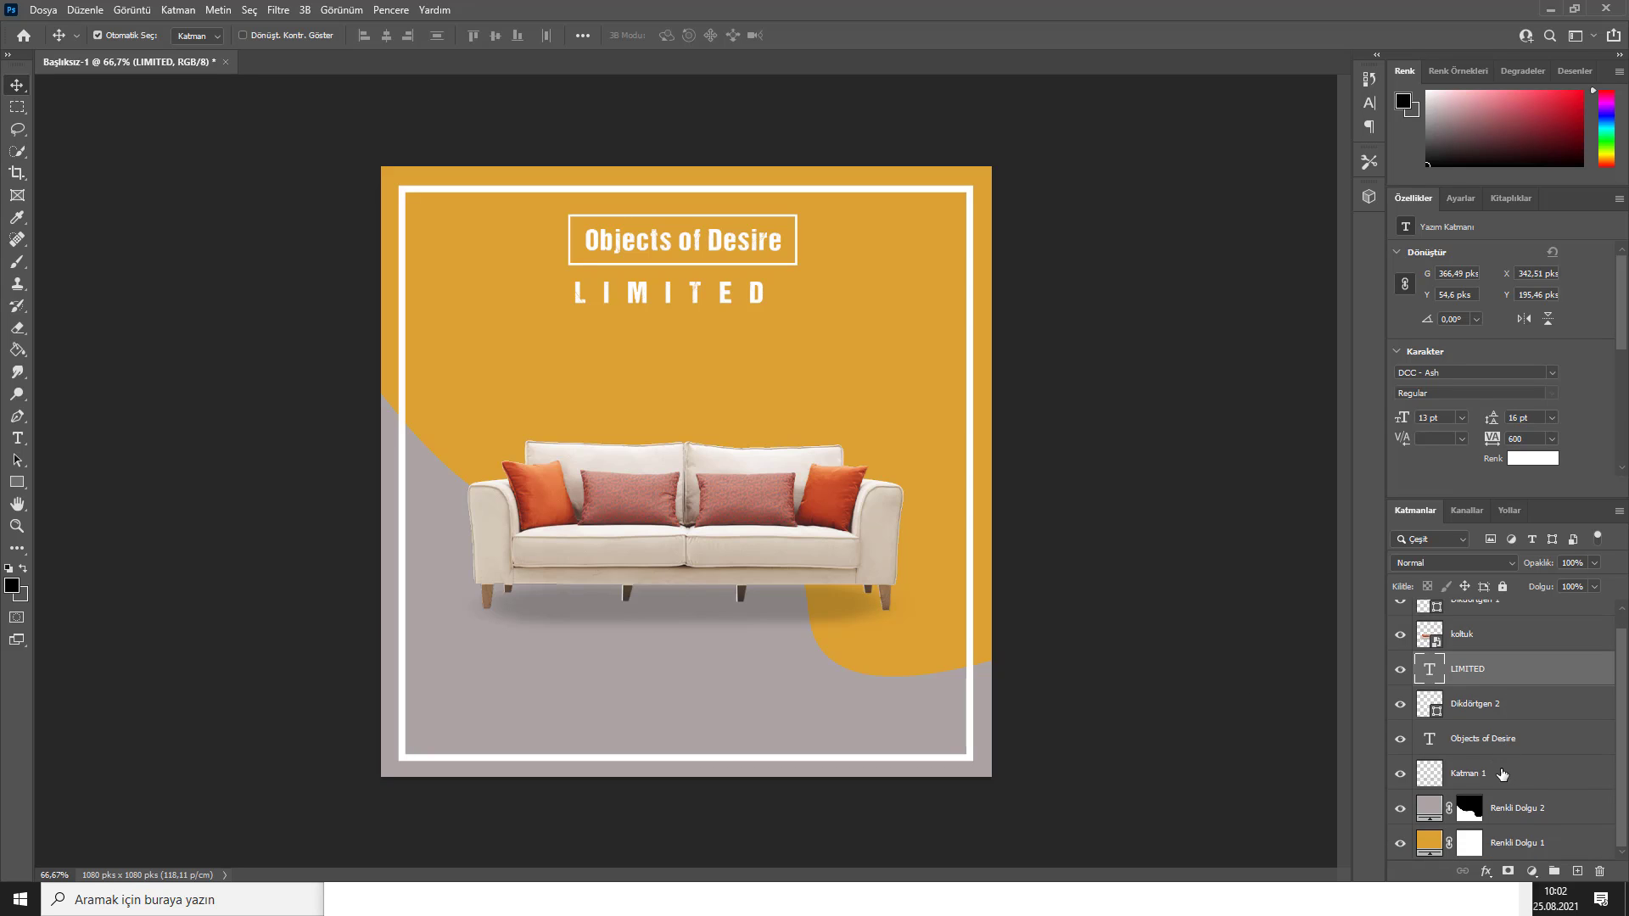
pyautogui.click(1502, 775)
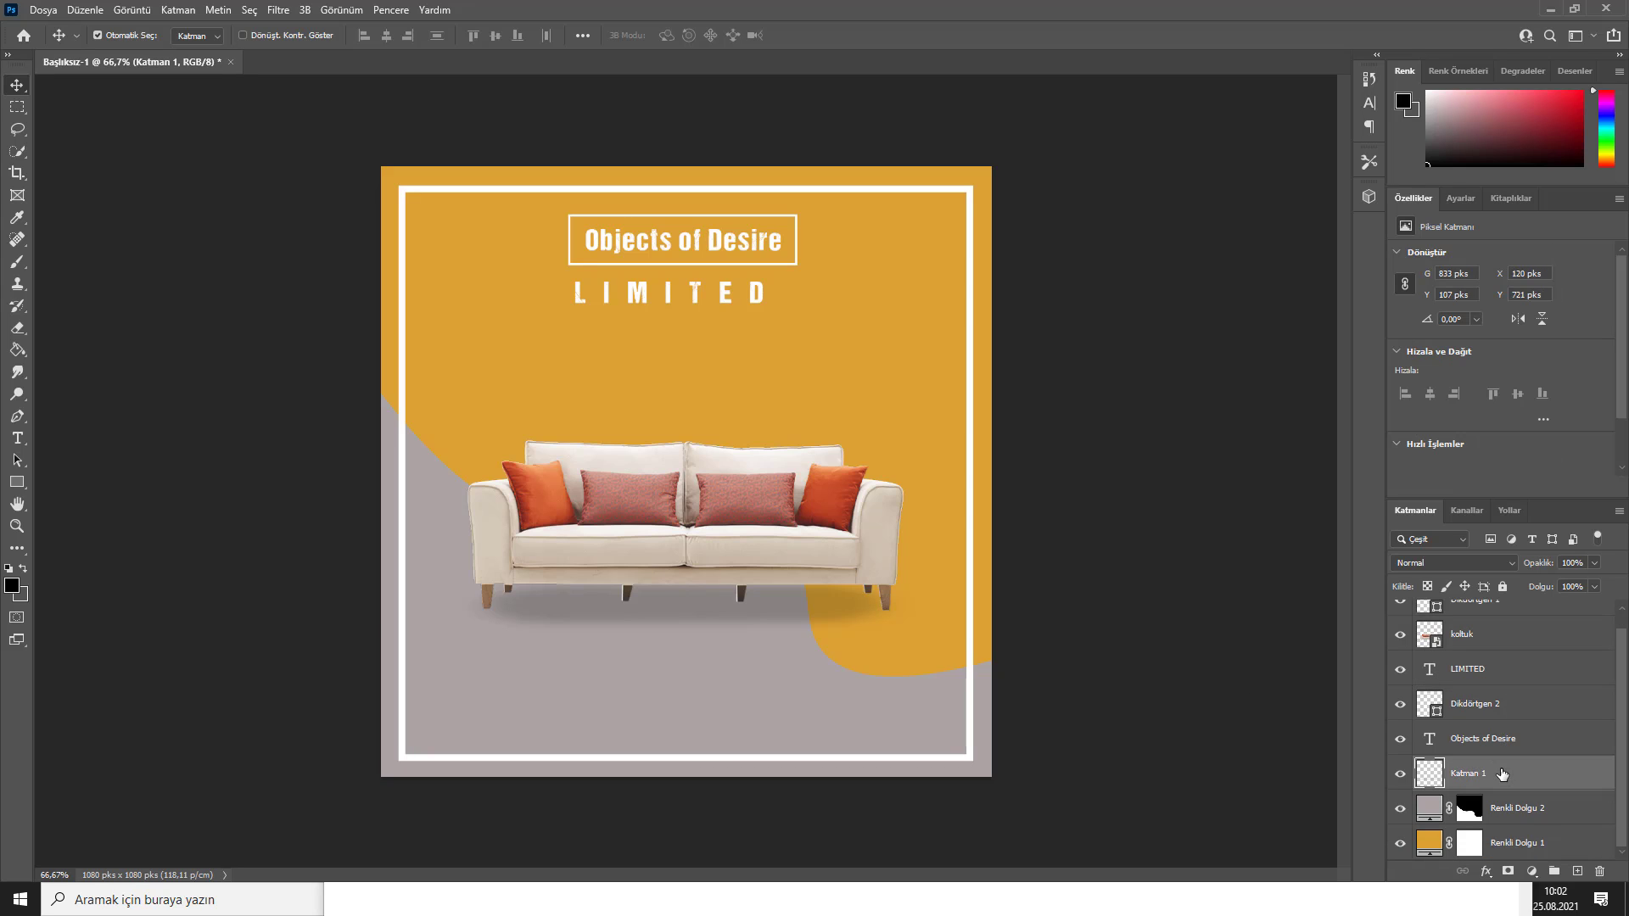
pyautogui.keyDown('ctrl'); pyautogui.click(1496, 636); pyautogui.keyUp('ctrl')
pyautogui.moveTo(671, 557); pyautogui.dragTo(676, 586)
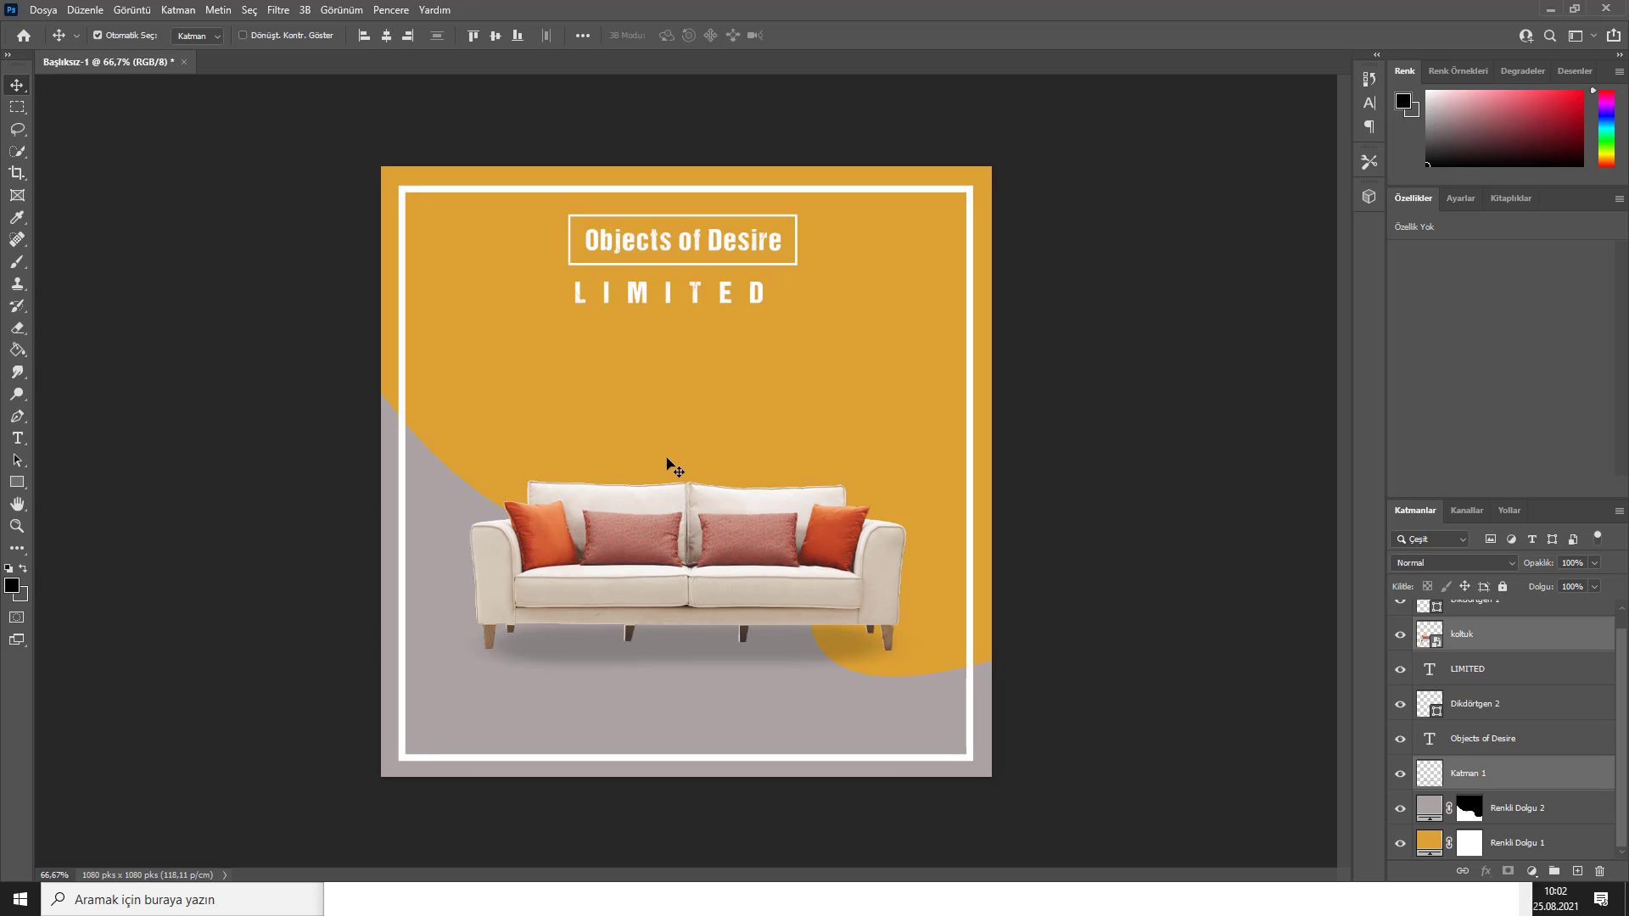
# Step: Paste SALE from the notes as a new text layer centred below LIMITED
pyautogui.press('t')
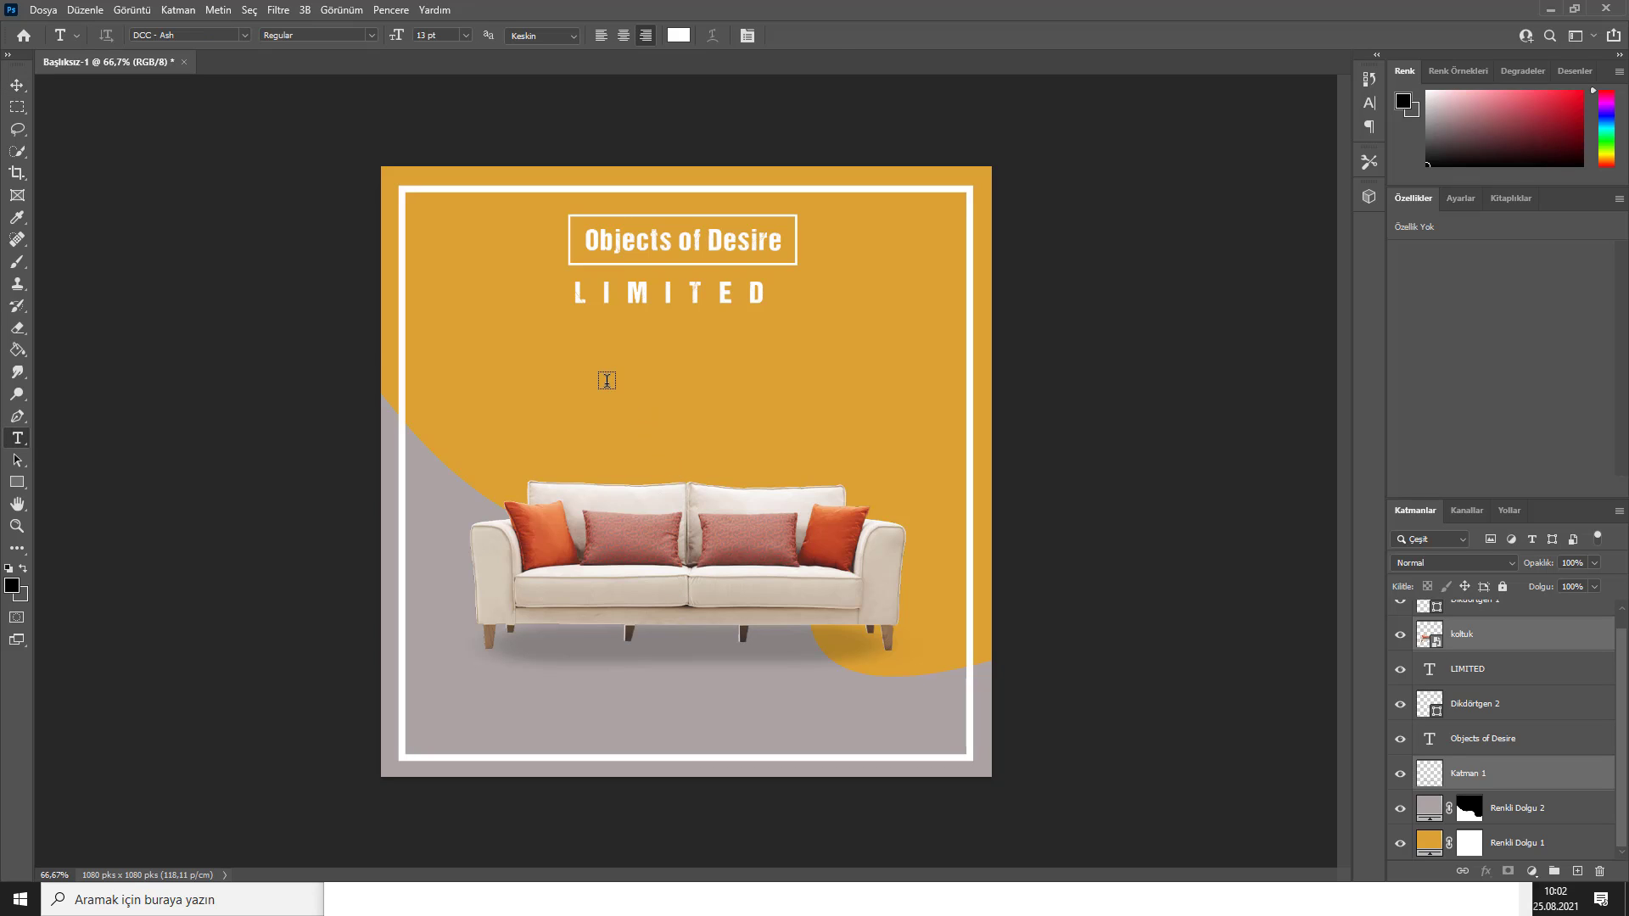
pyautogui.click(624, 381)
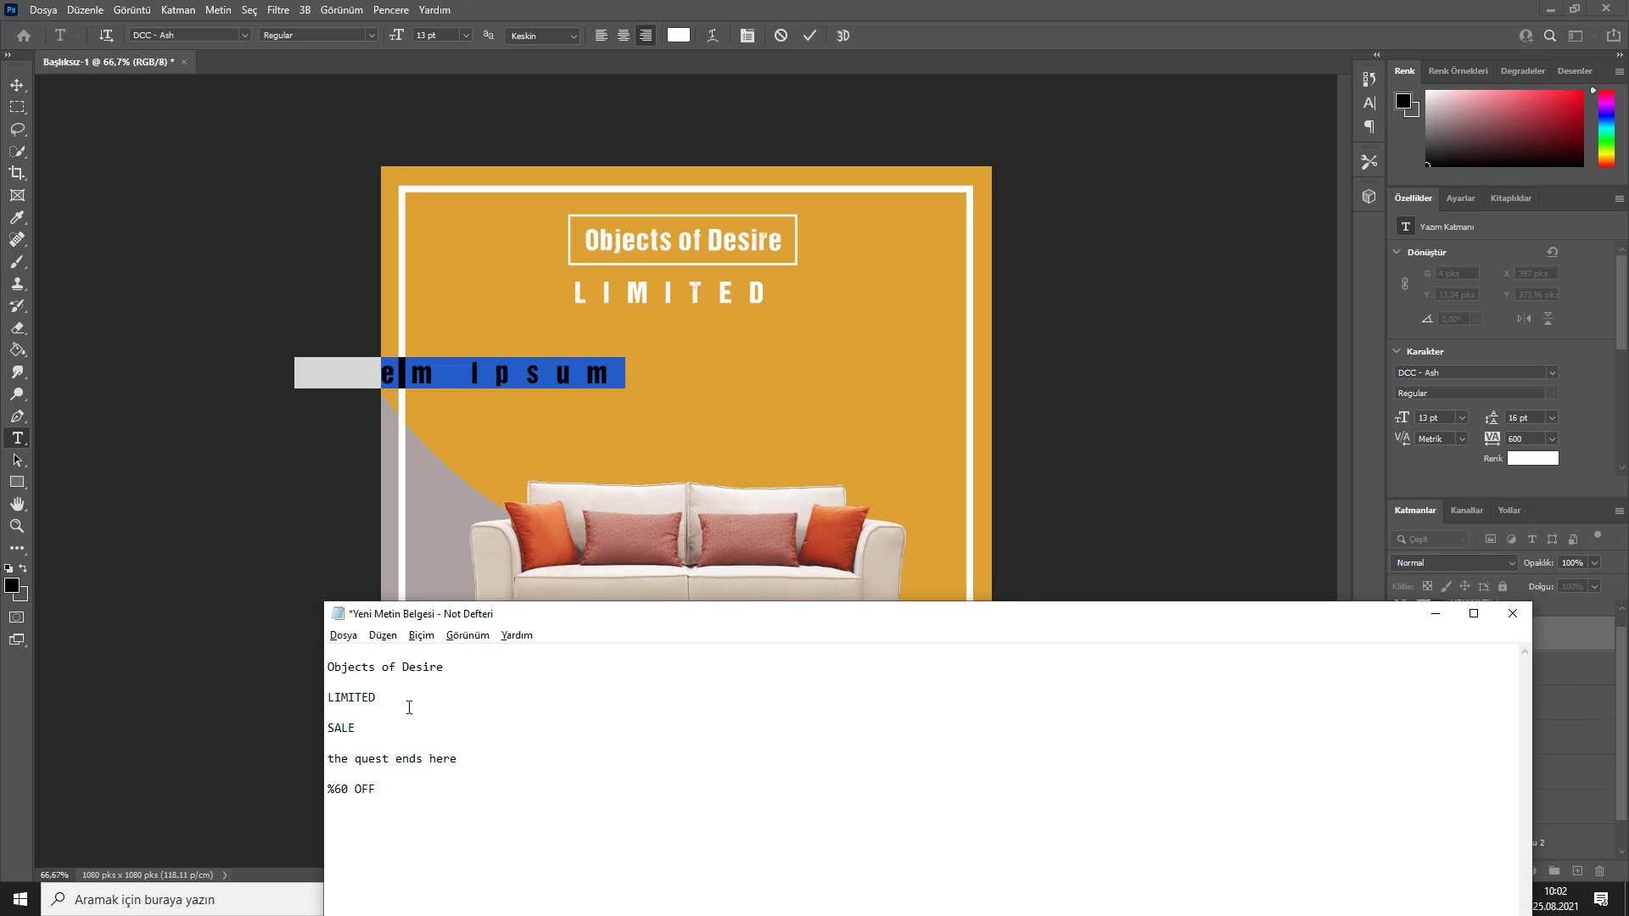
pyautogui.doubleClick(339, 727)
pyautogui.hotkey('ctrl', 'c')
pyautogui.click(475, 367)
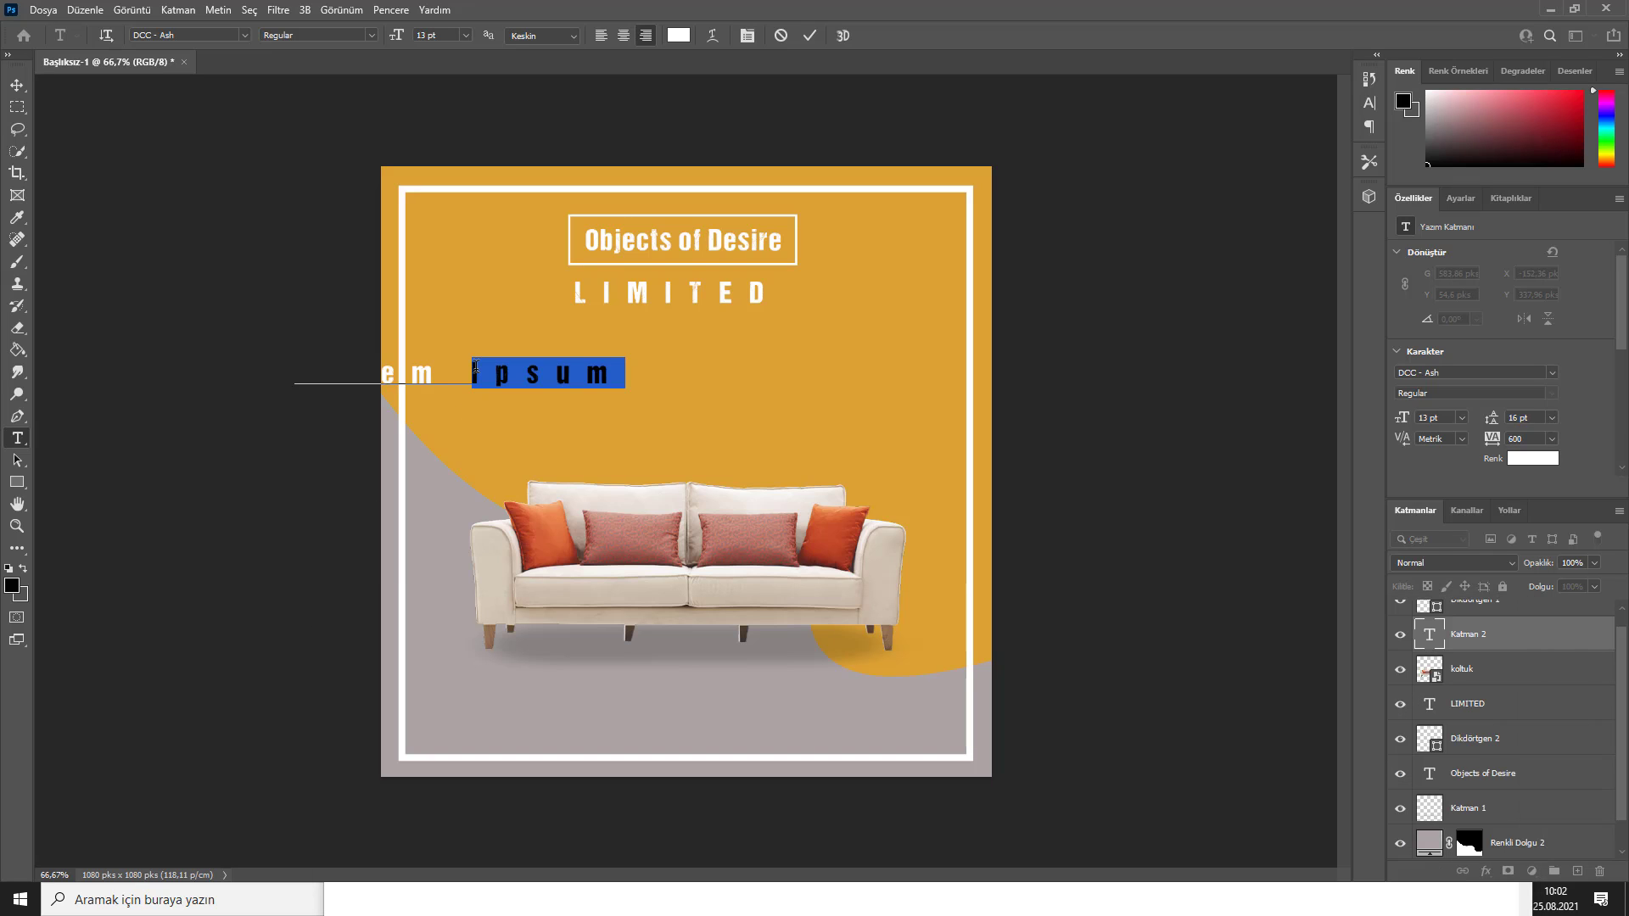
pyautogui.hotkey('ctrl', 'v')
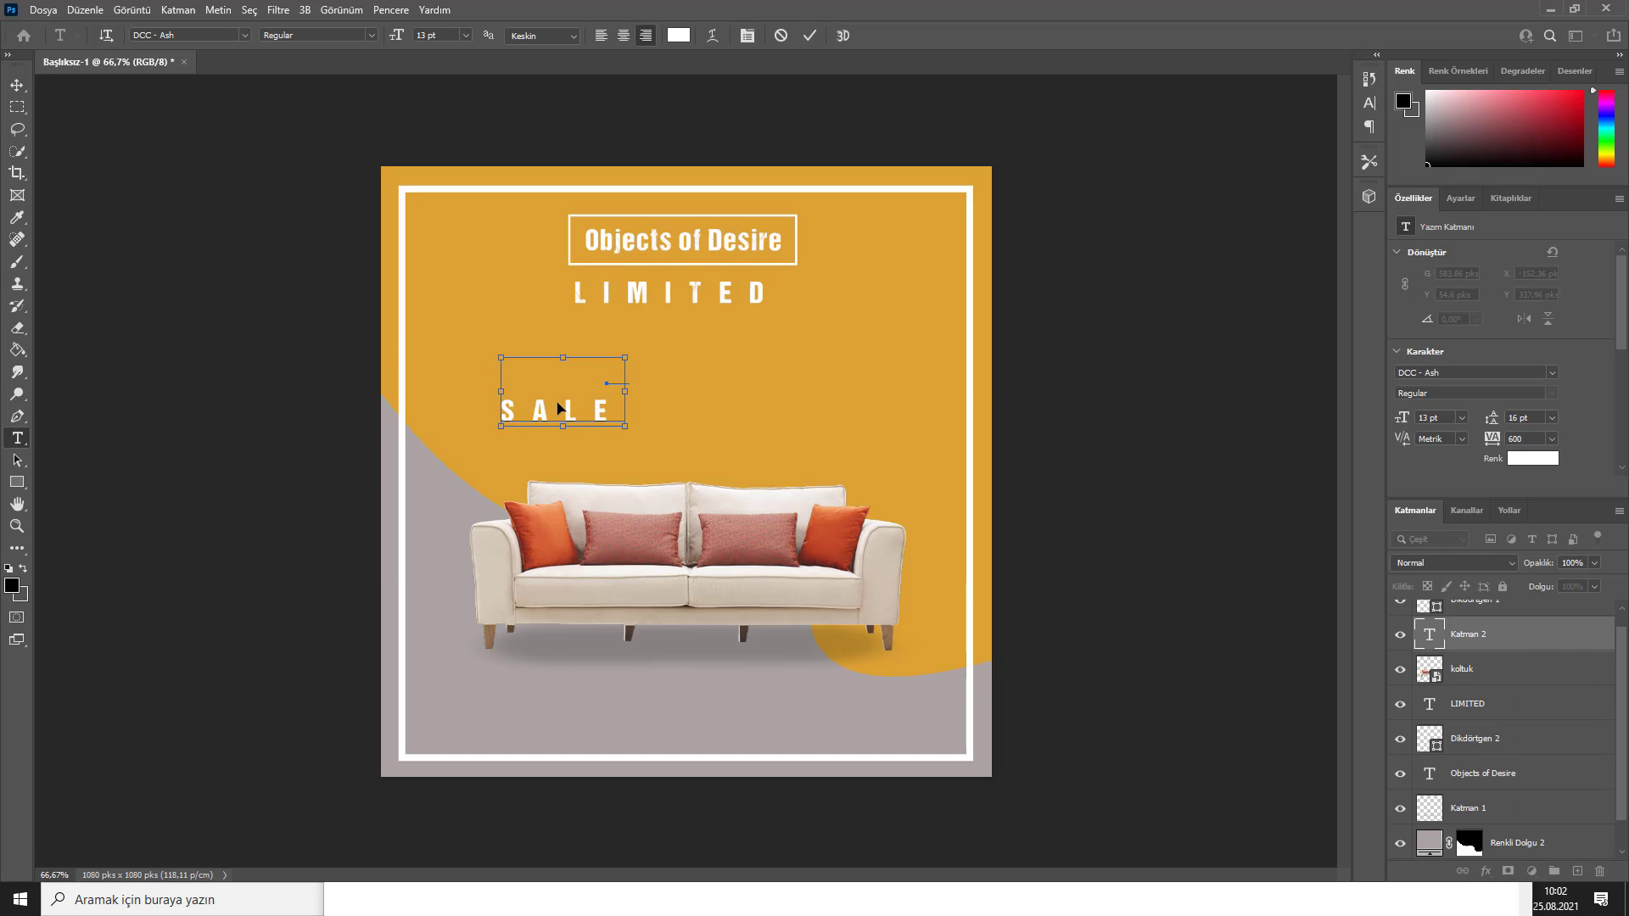
pyautogui.moveTo(565, 399); pyautogui.dragTo(670, 392)
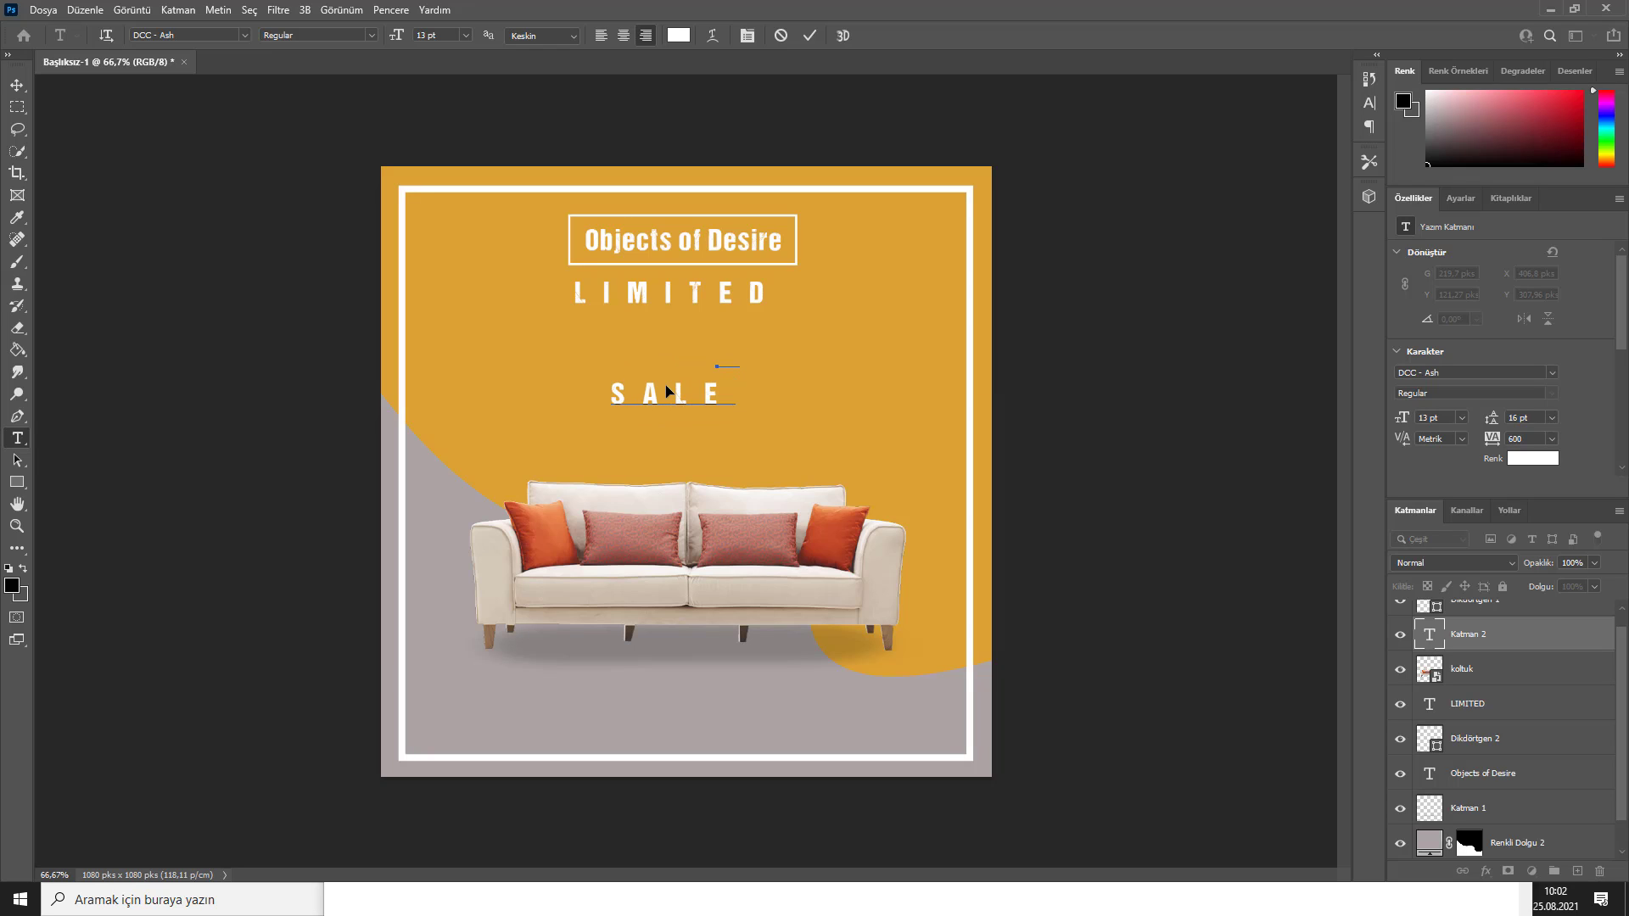
pyautogui.hotkey('ctrl', 'a')
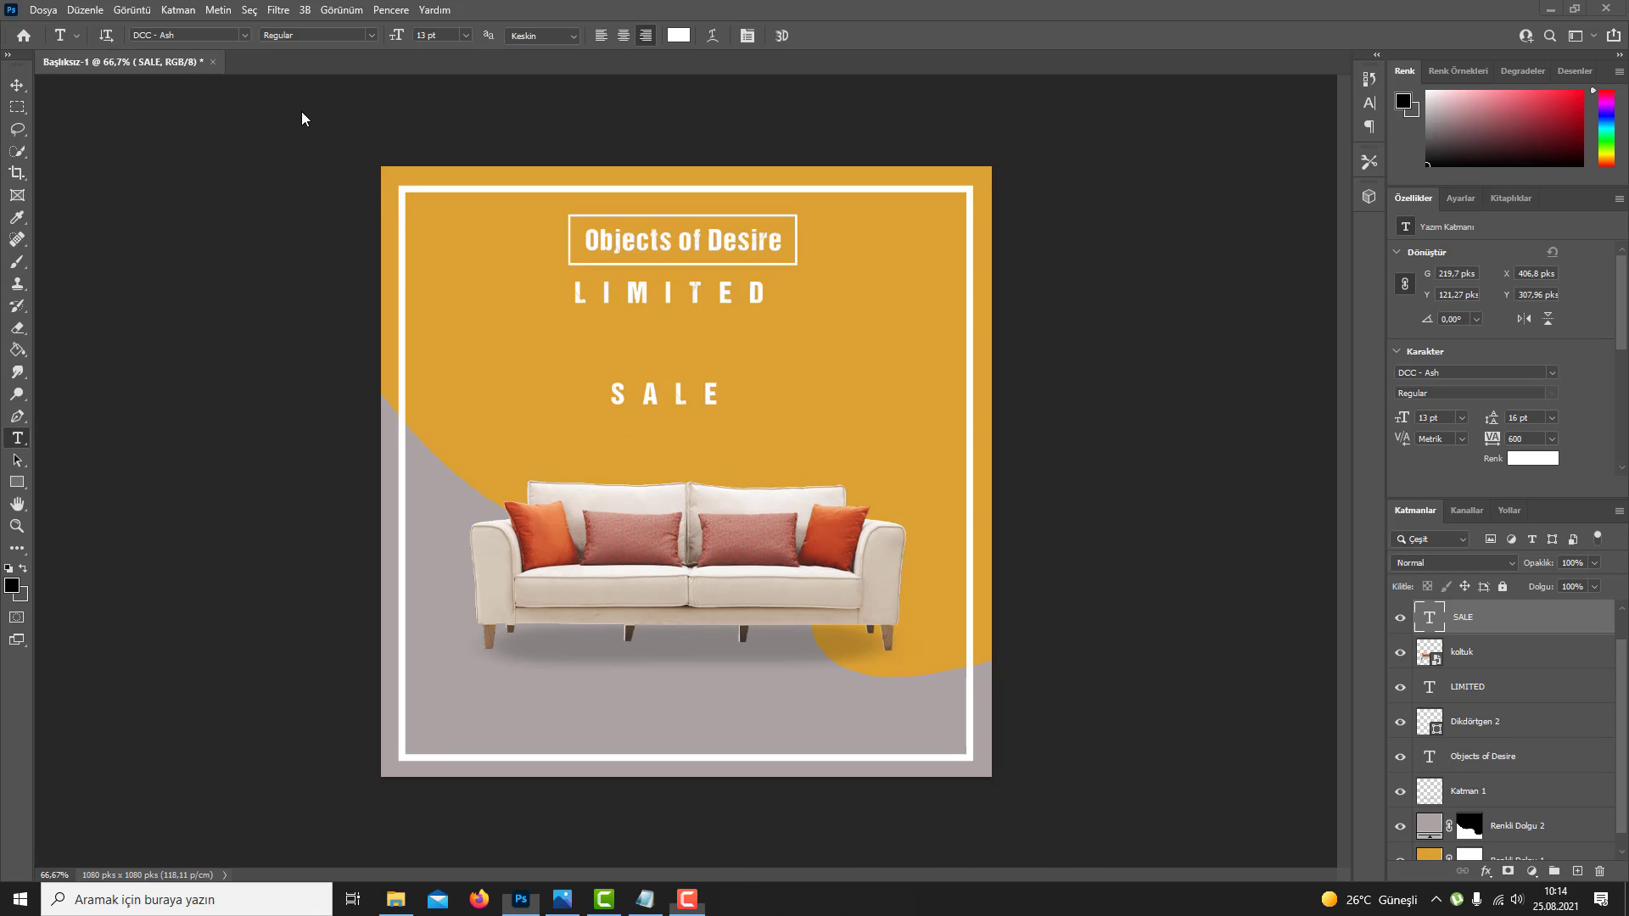
# Step: Set the Objects of Desire heading in Fjalla One at 12 pt
pyautogui.click(658, 249)
pyautogui.doubleClick(658, 246)
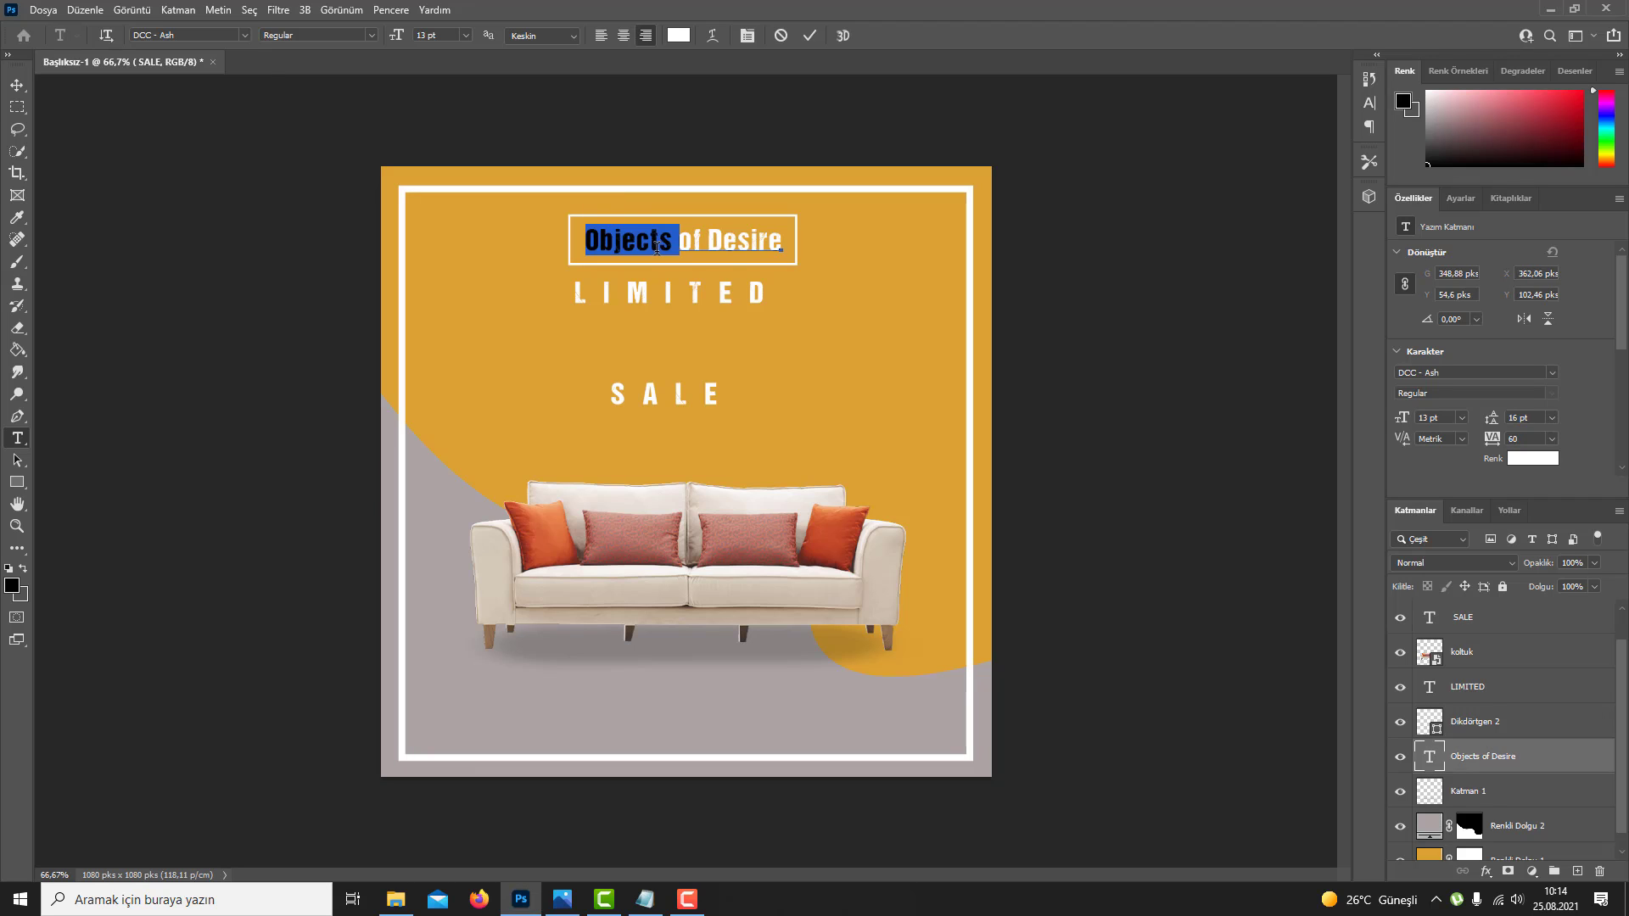
pyautogui.doubleClick(658, 244)
pyautogui.tripleClick(658, 244)
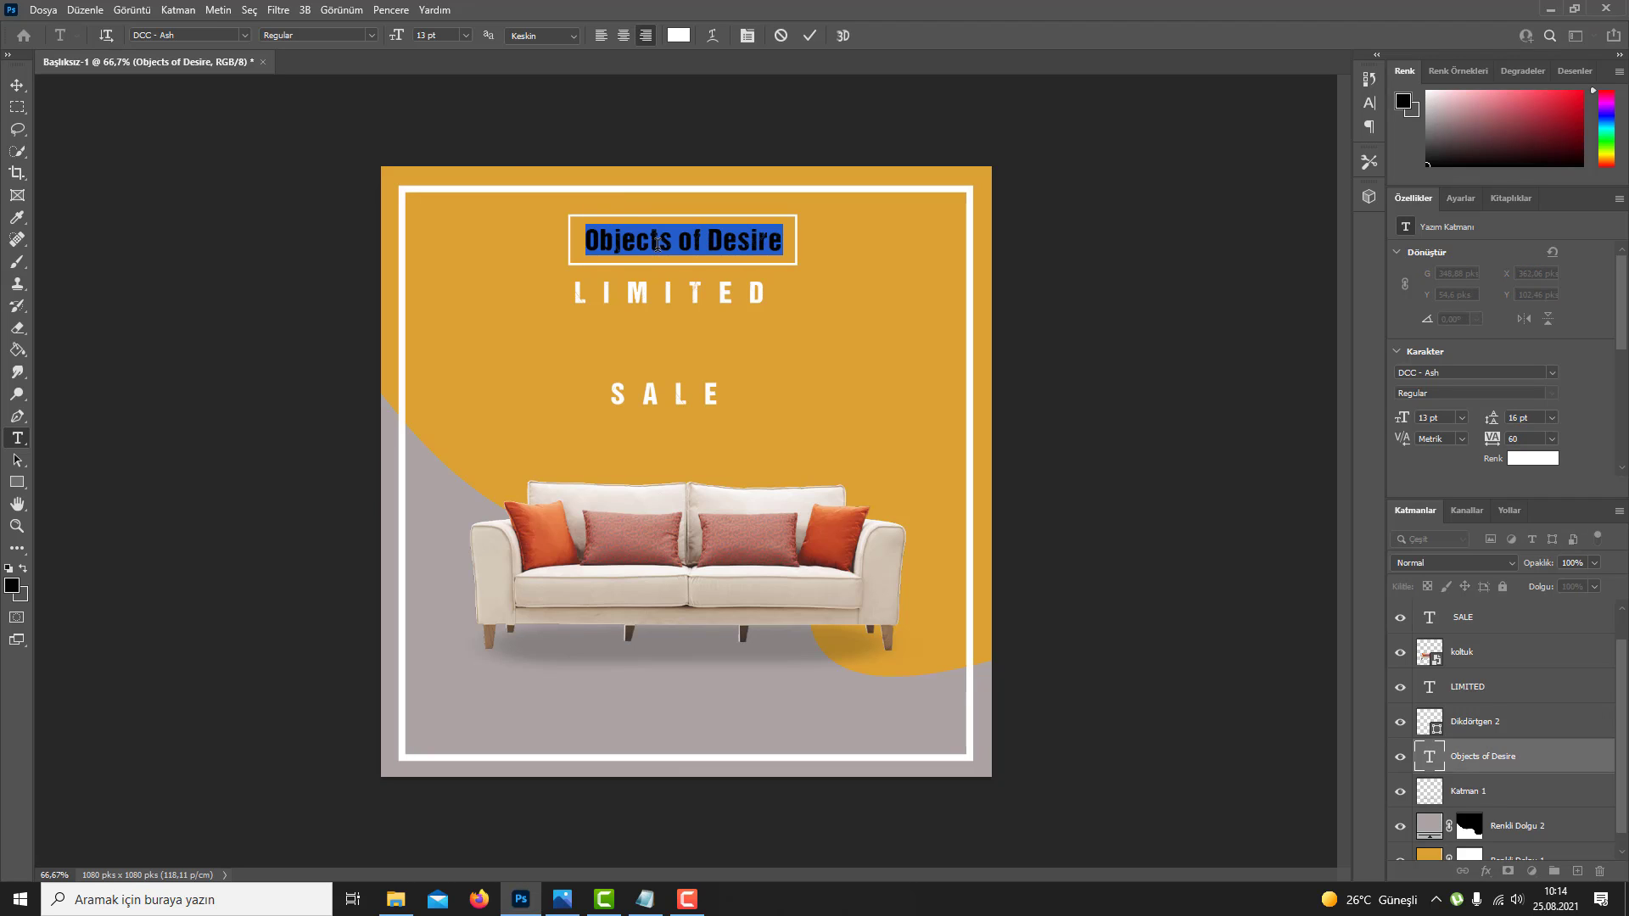
pyautogui.click(176, 34)
pyautogui.write('Fjalla One')
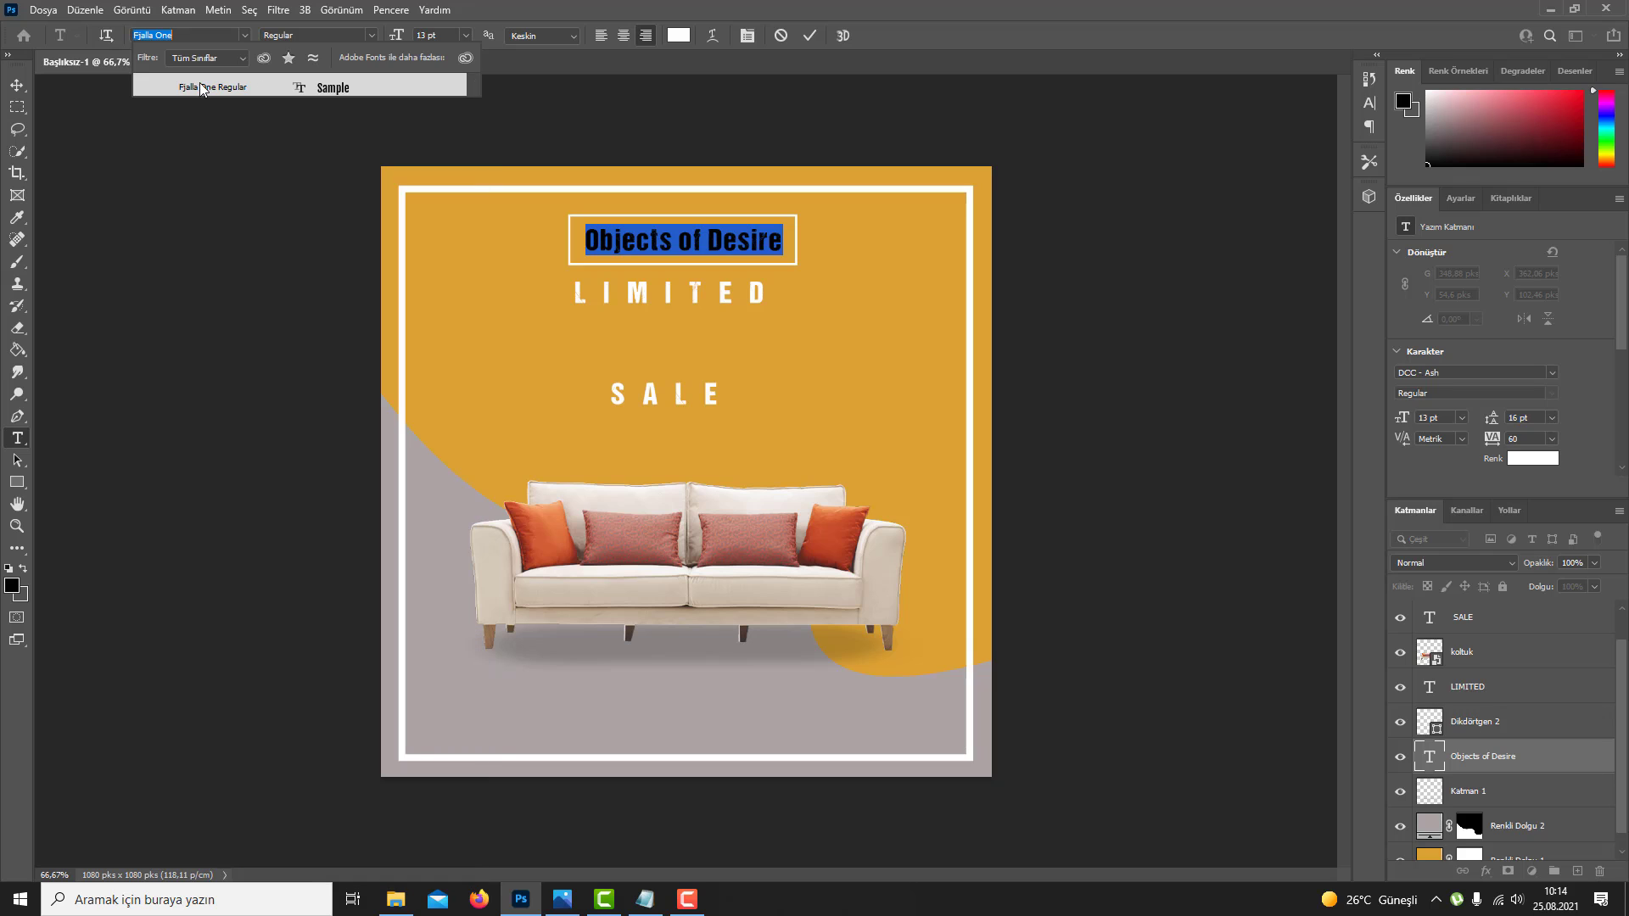
pyautogui.click(203, 89)
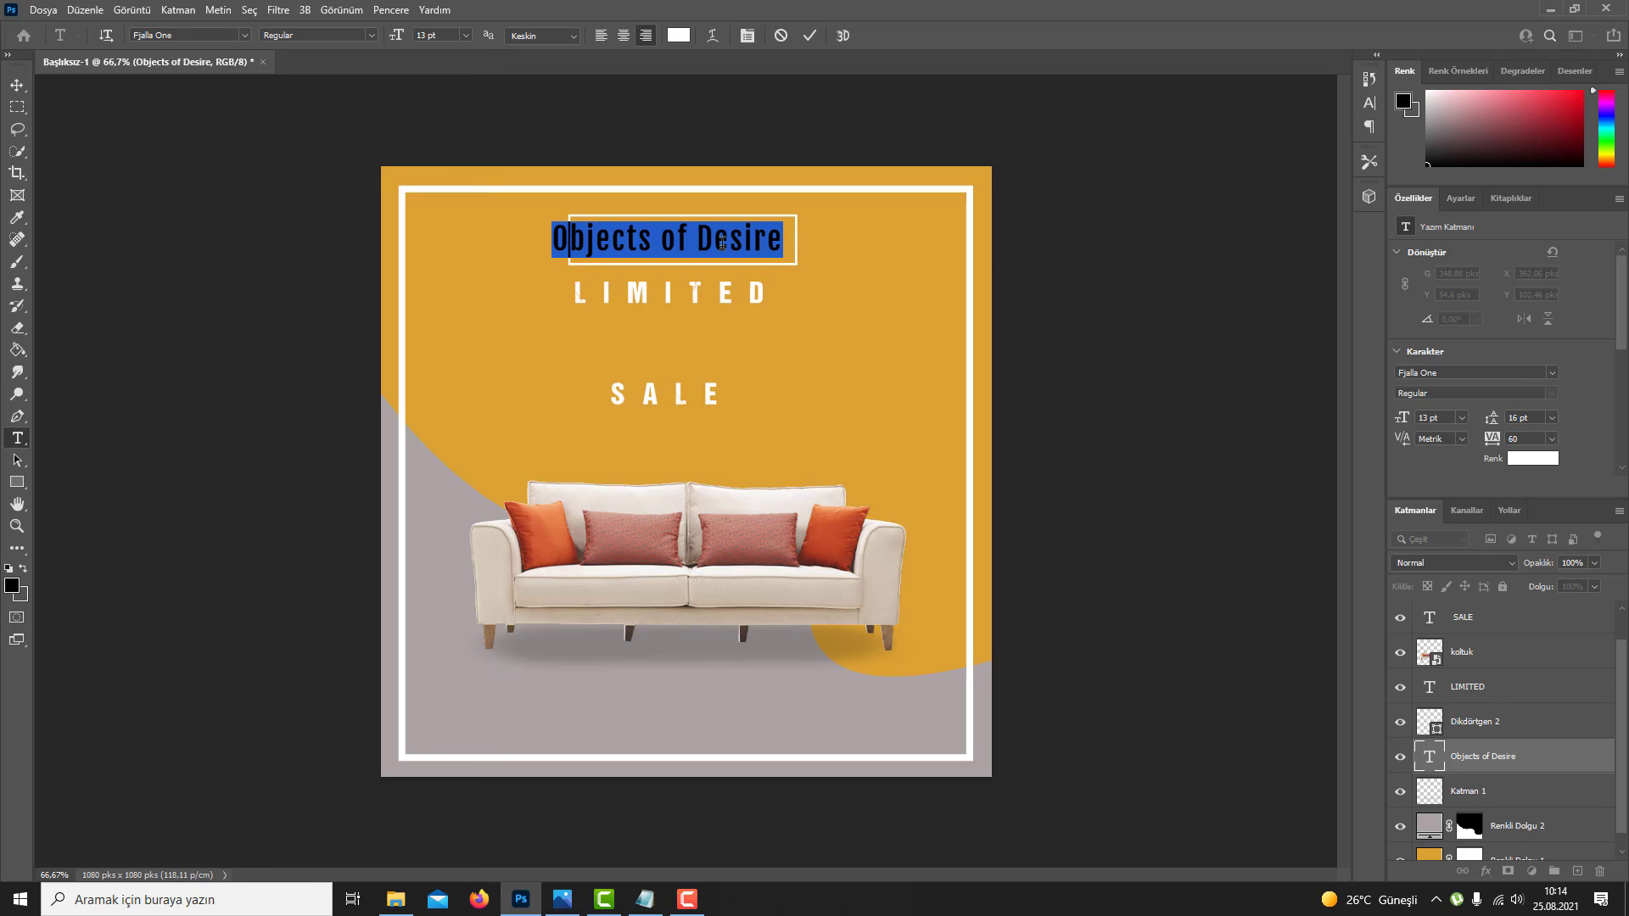
pyautogui.moveTo(715, 245); pyautogui.dragTo(729, 248)
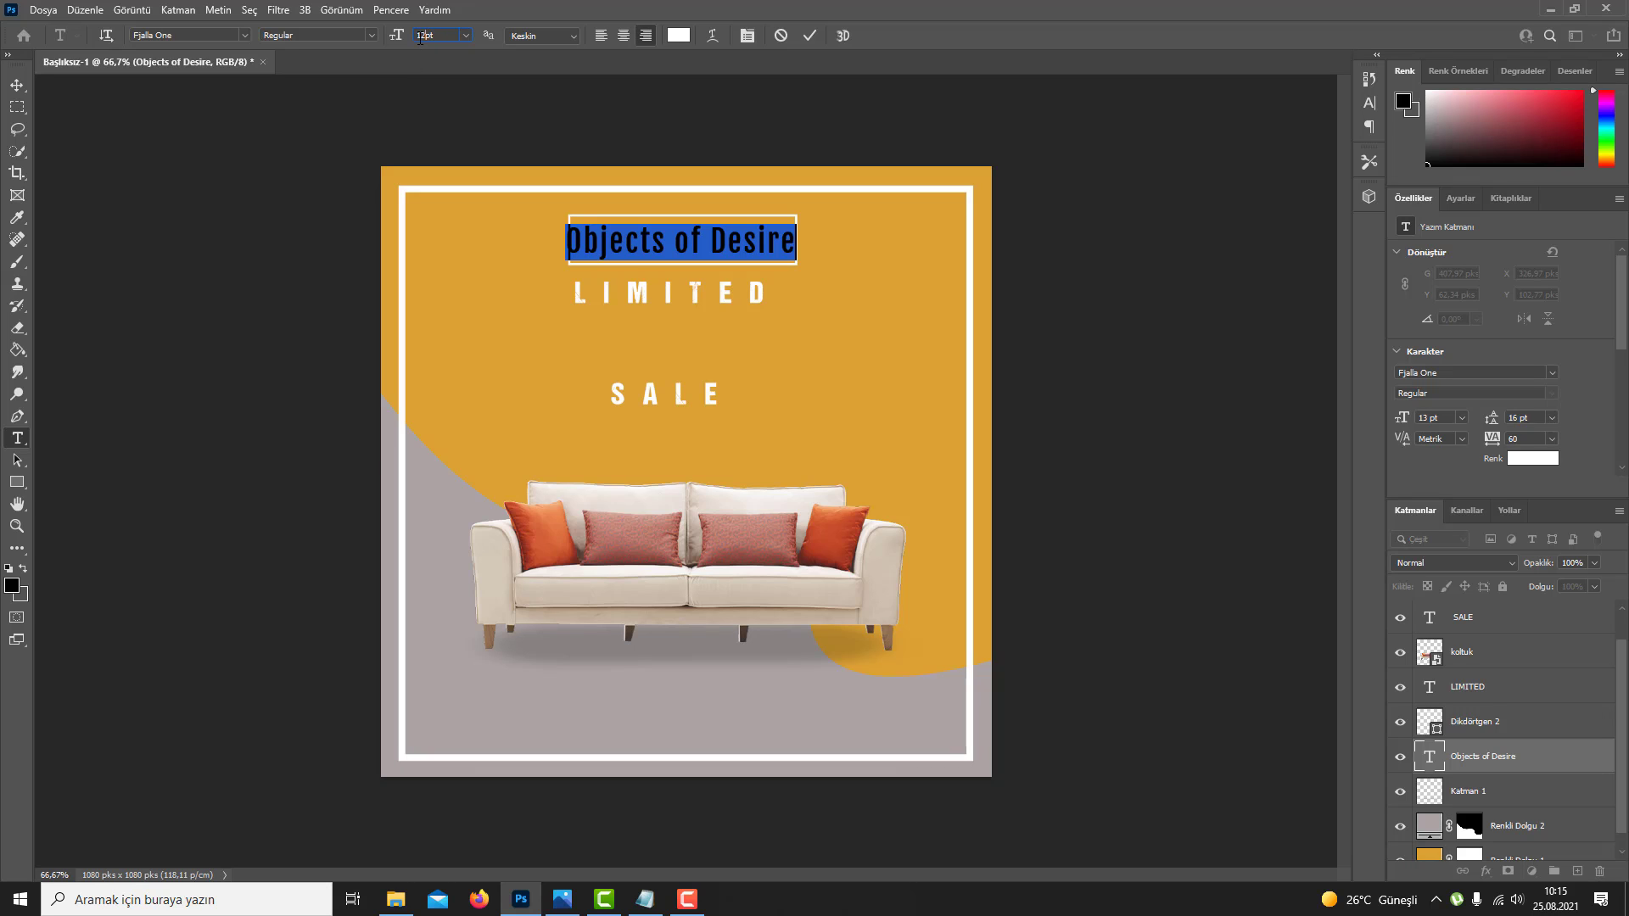
pyautogui.press('Return')
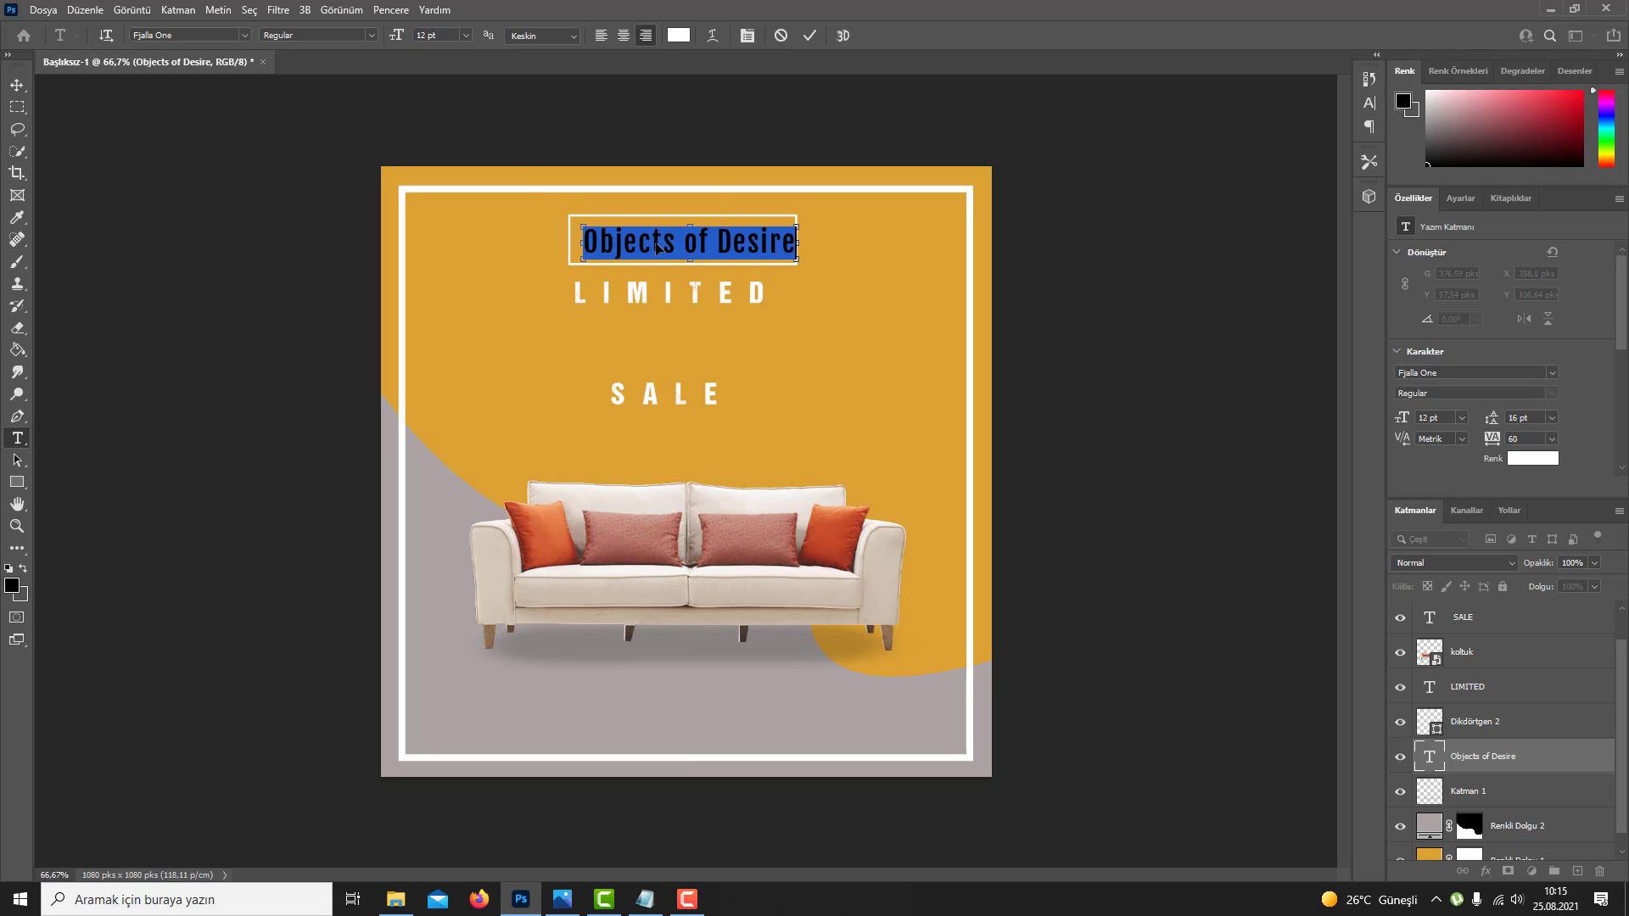
pyautogui.click(653, 239)
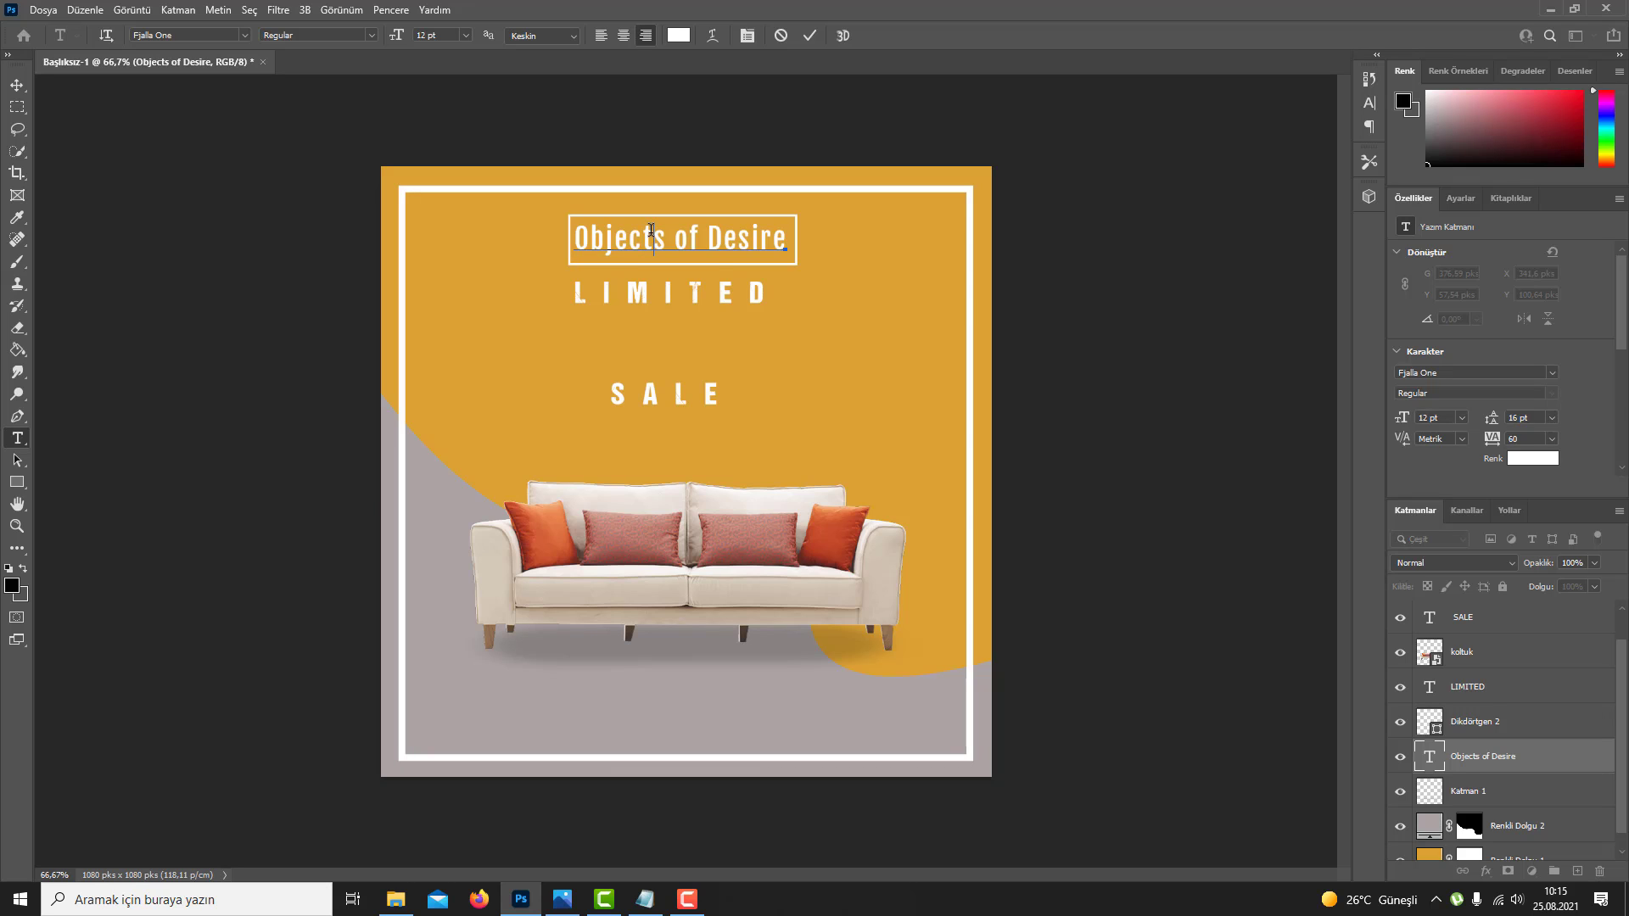
pyautogui.hotkey('ctrl', 'Return')
# Step: Centre the heading inside its white frame with small left and down nudges
pyautogui.press('v')
pyautogui.moveTo(686, 243); pyautogui.dragTo(680, 245)
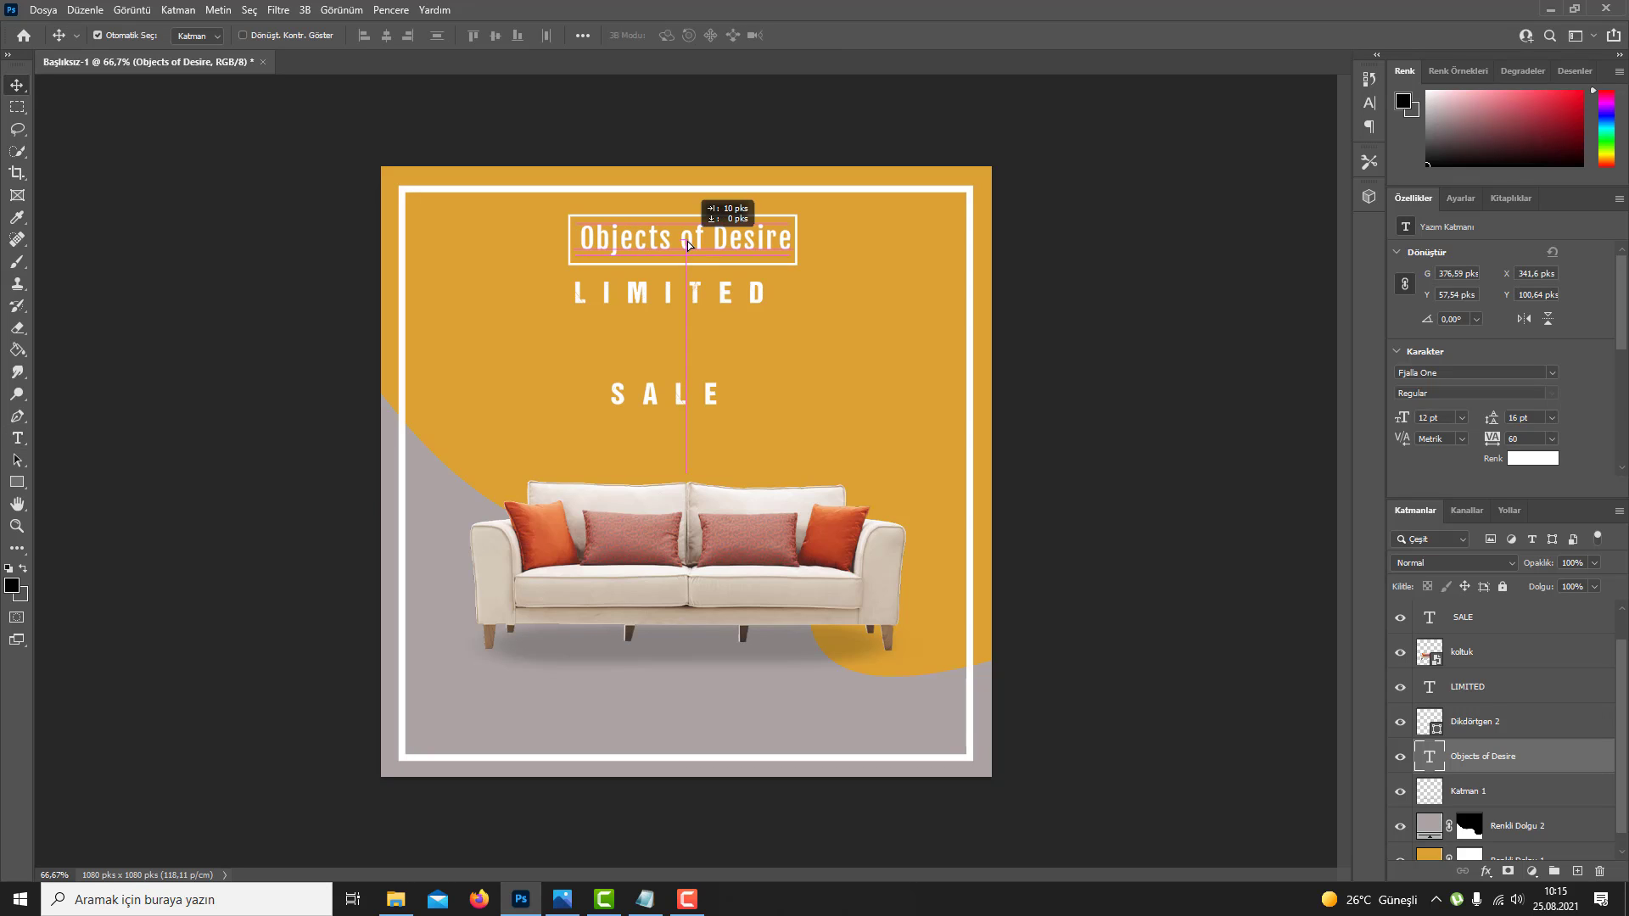
pyautogui.press('Left')
pyautogui.press('Left')
pyautogui.press('Left')
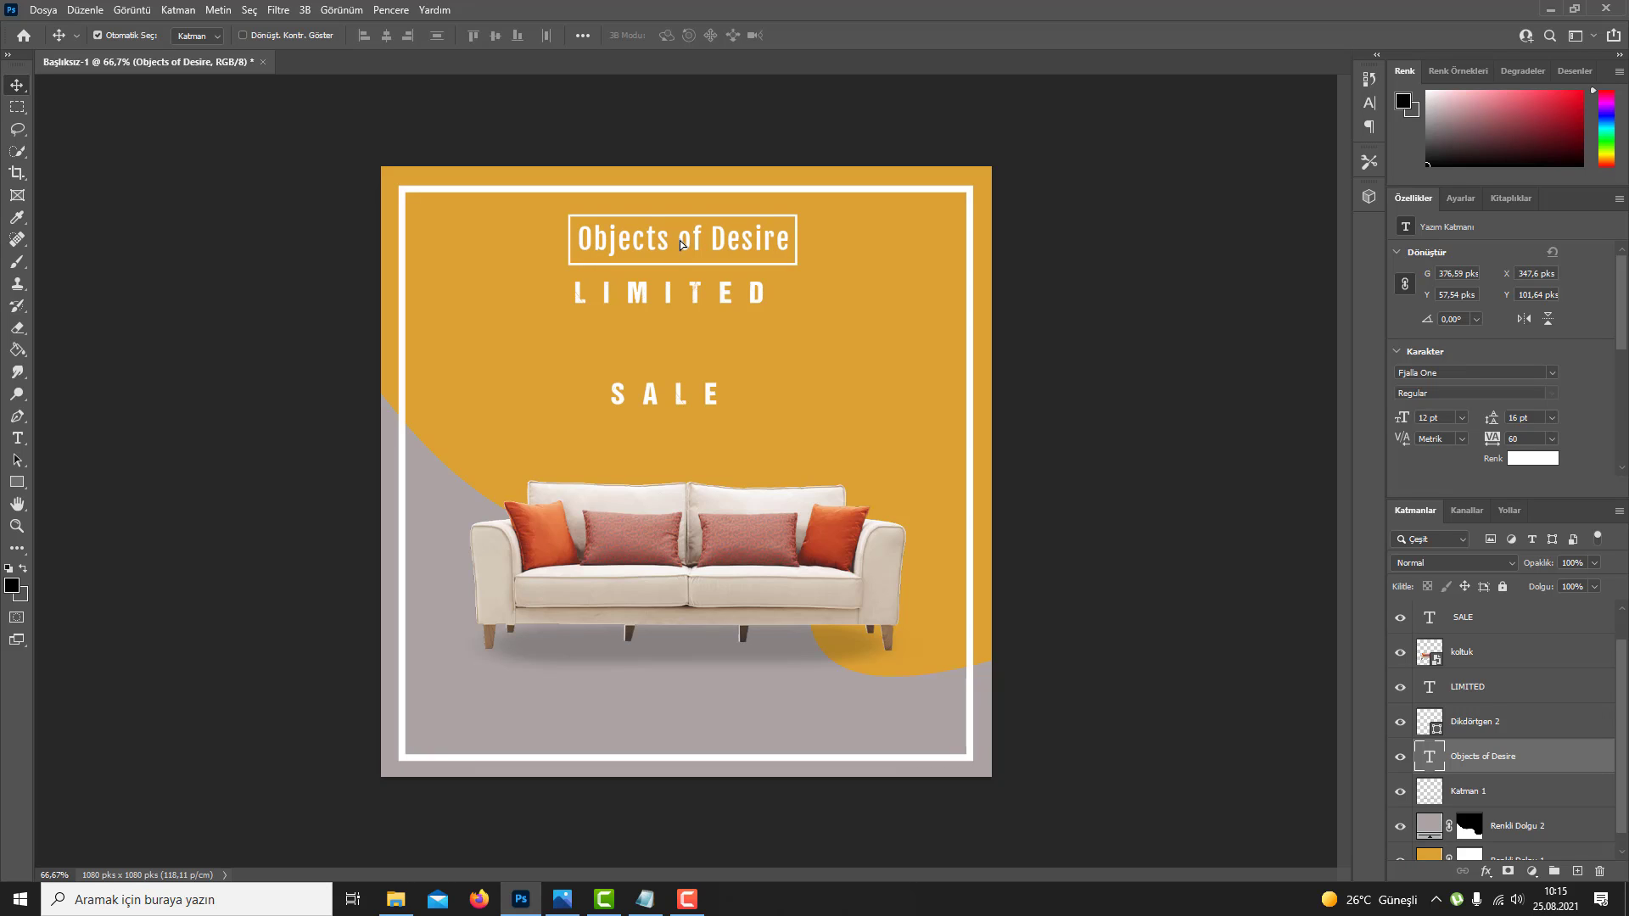
pyautogui.press('Down')
pyautogui.press('Down')
pyautogui.press('Down')
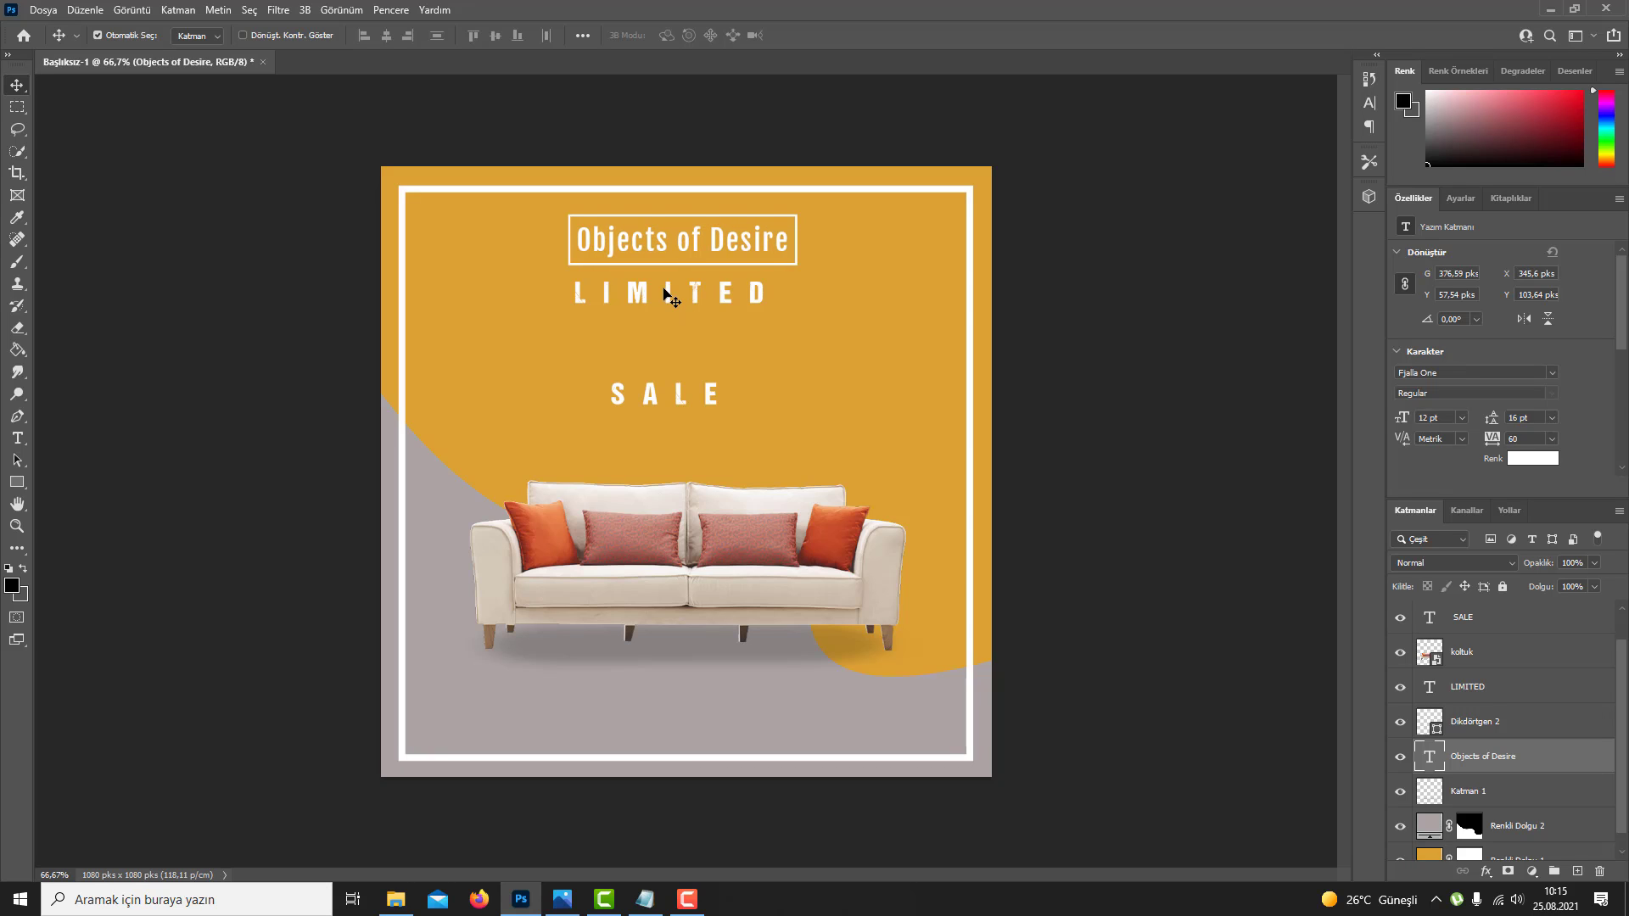
# Step: Change the LIMITED text to the Fjalla One font
pyautogui.doubleClick(662, 289)
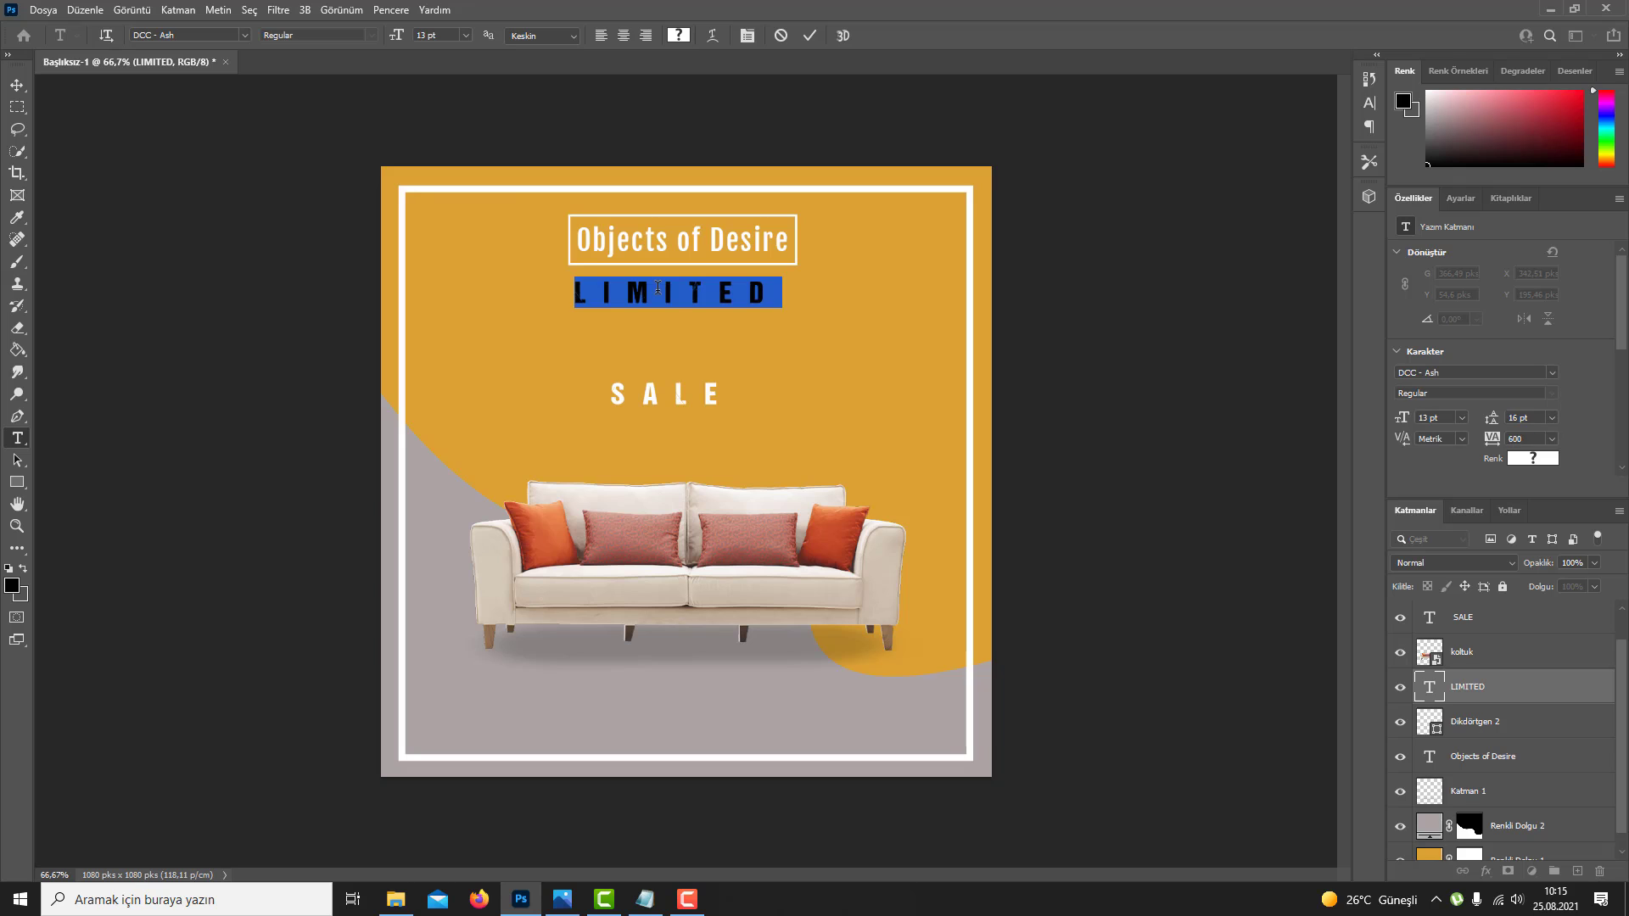
pyautogui.click(184, 36)
pyautogui.write('f')
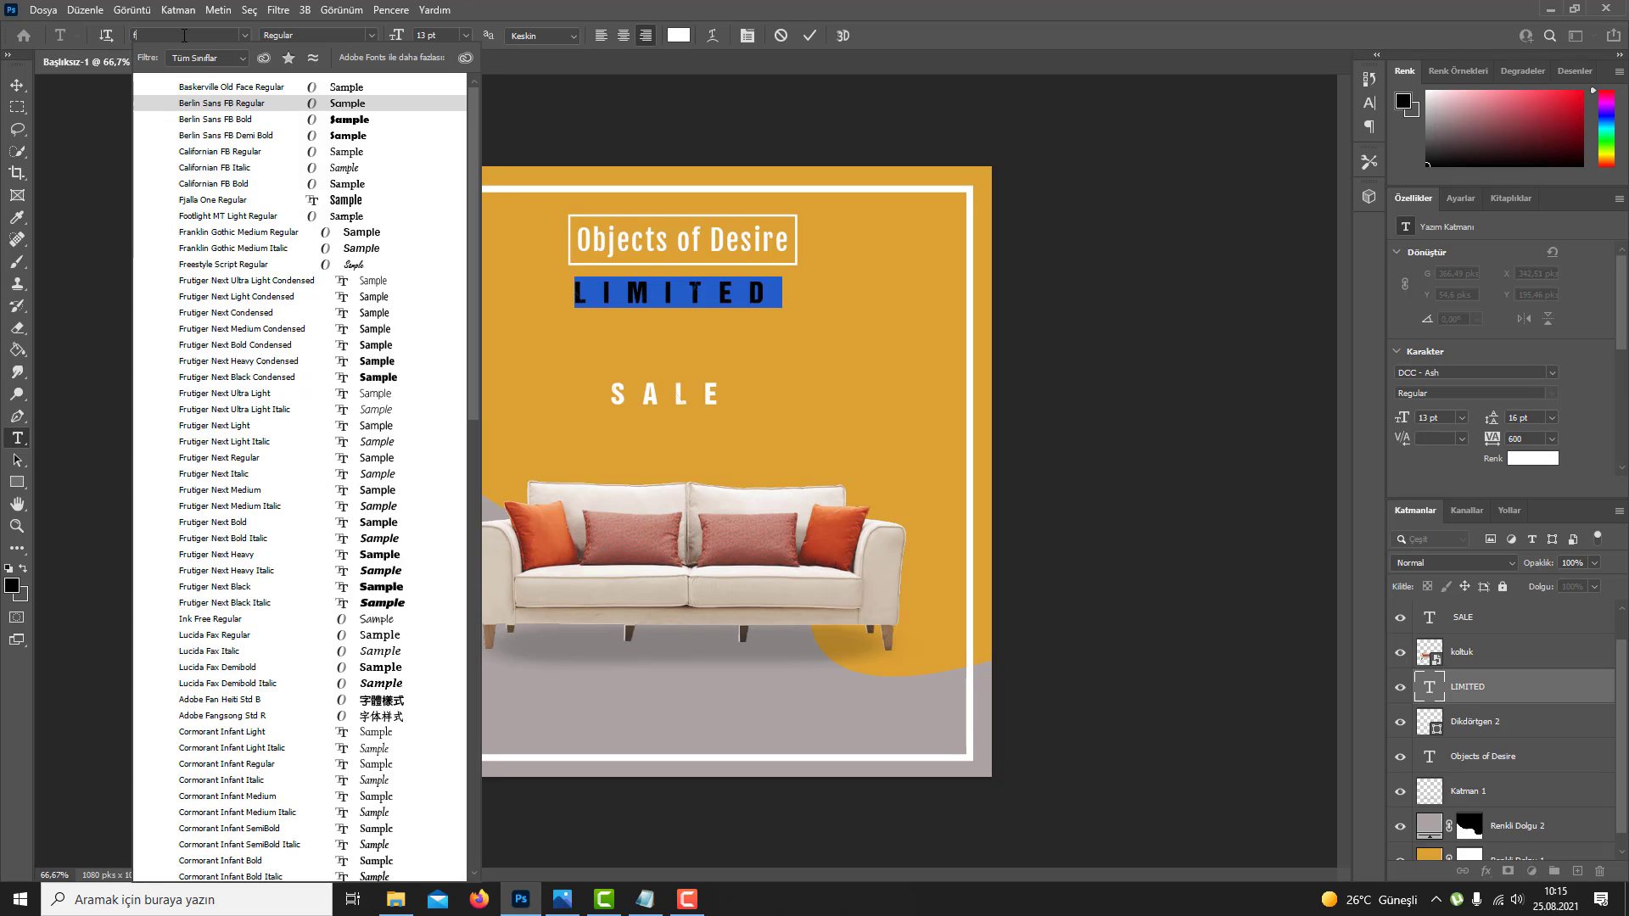
pyautogui.write('jalla One')
pyautogui.press('Return')
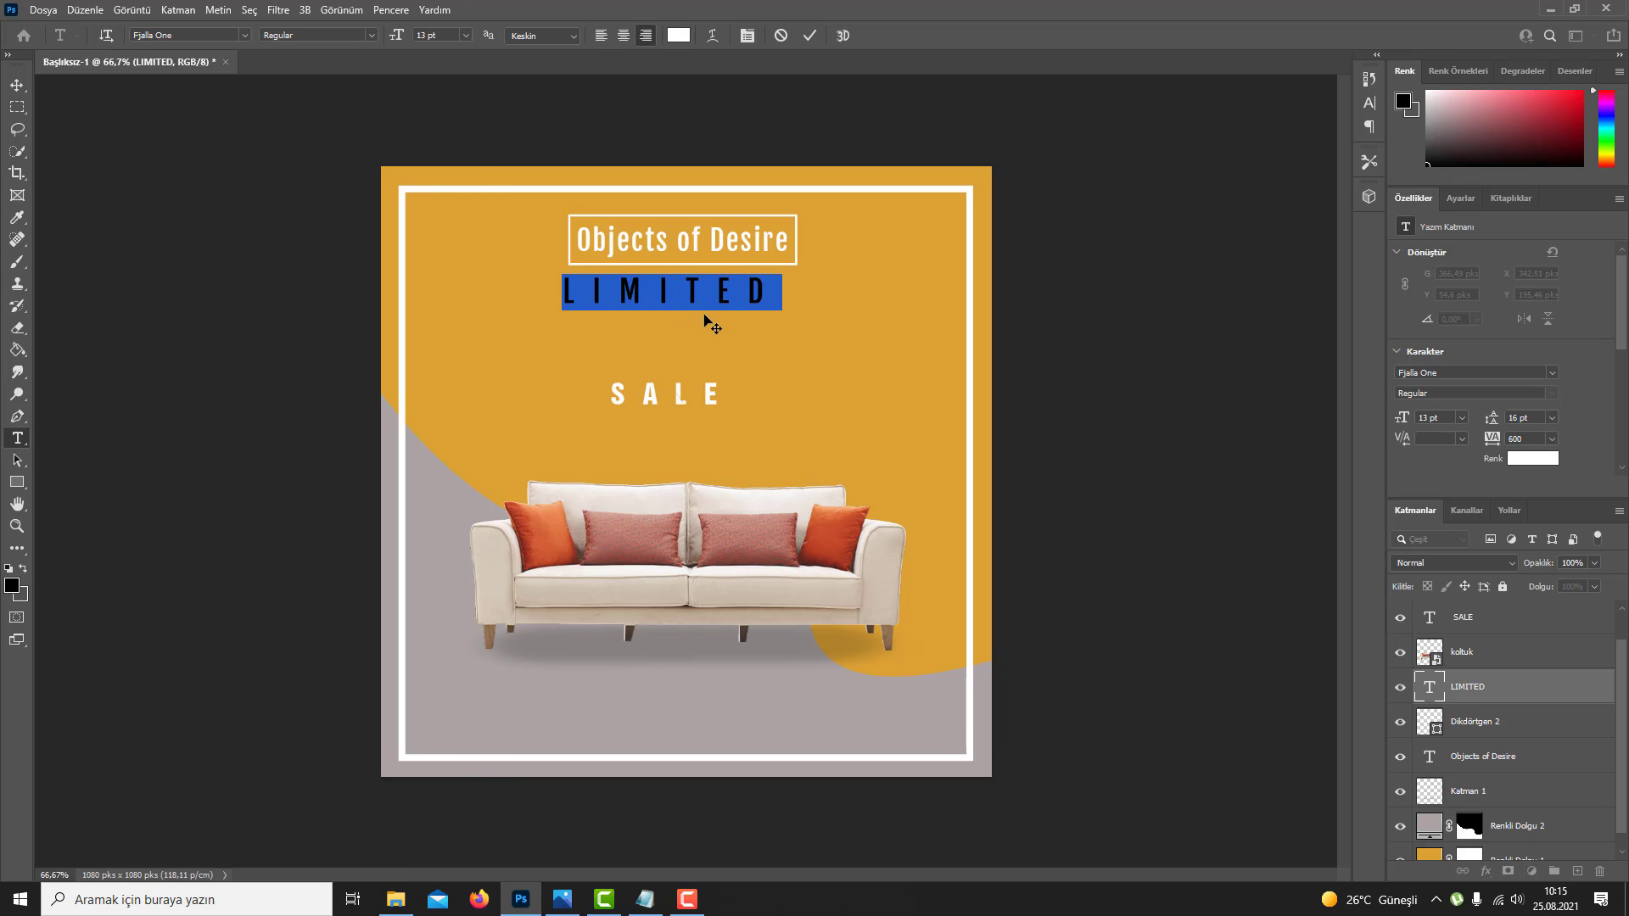
pyautogui.click(689, 293)
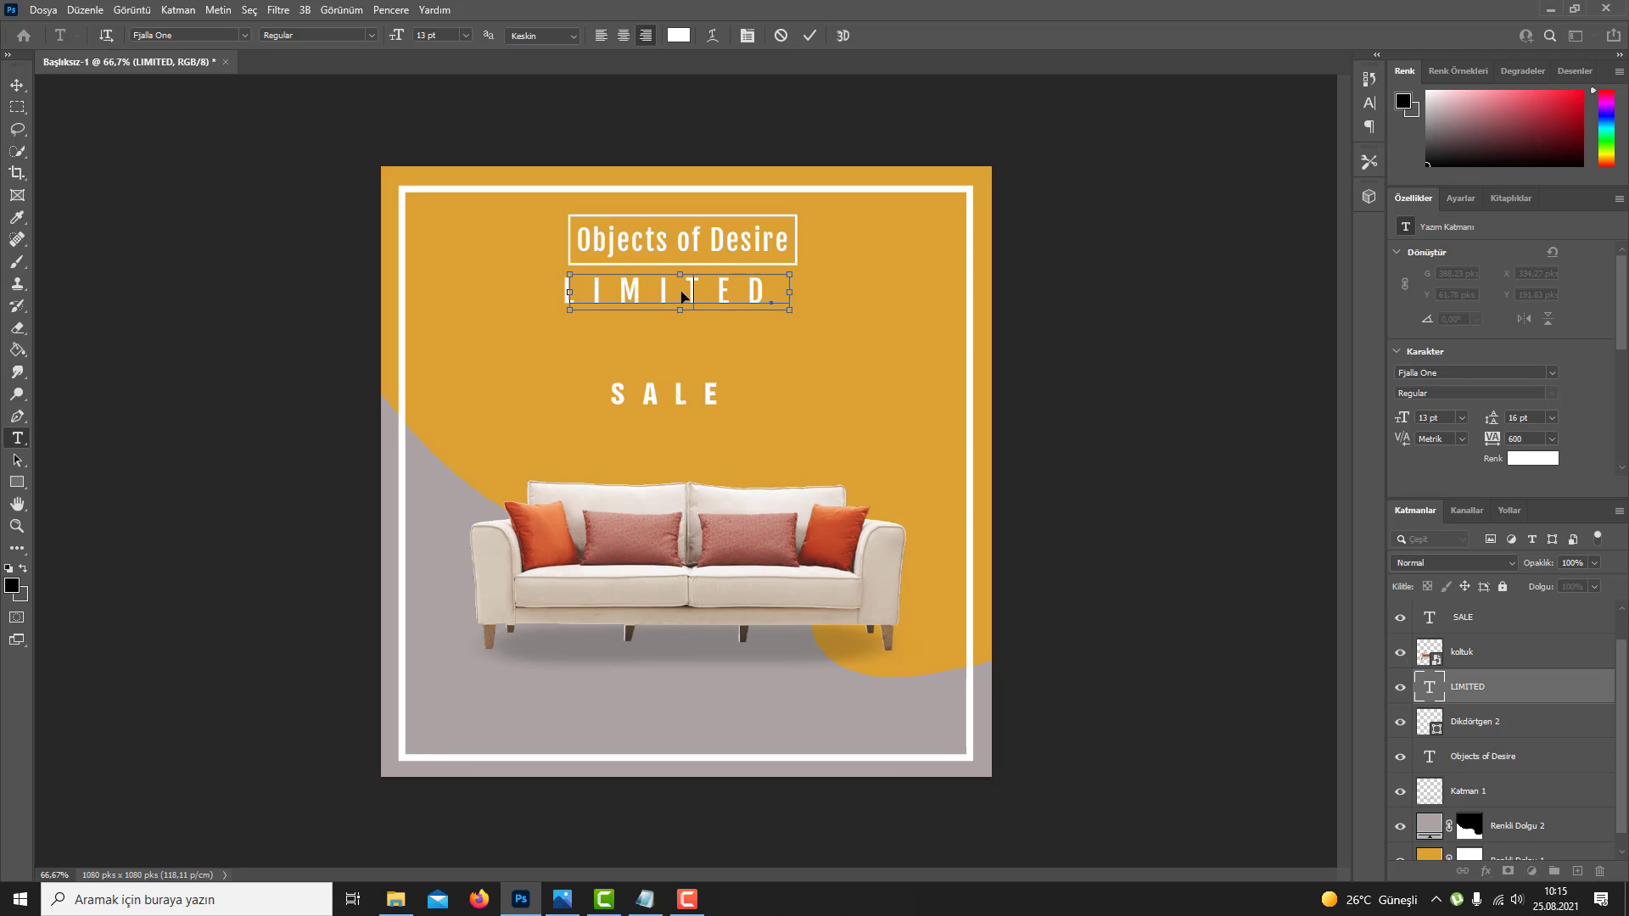
pyautogui.hotkey('ctrl', 'Return')
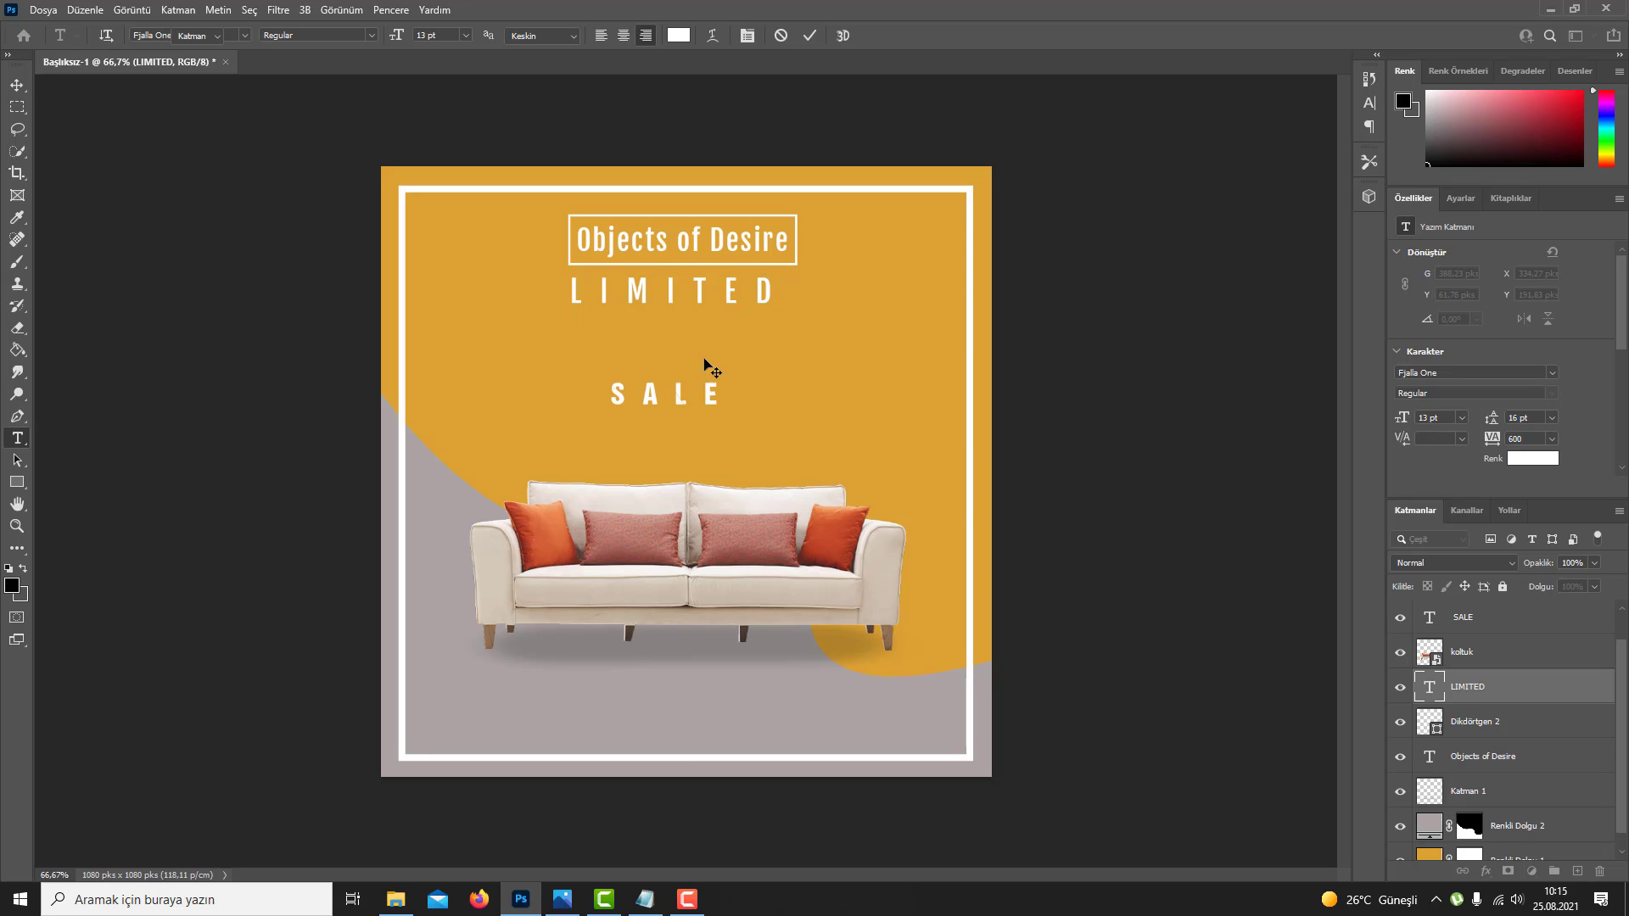
# Step: Nudge LIMITED two steps right so it sits centred under the heading
pyautogui.press('v')
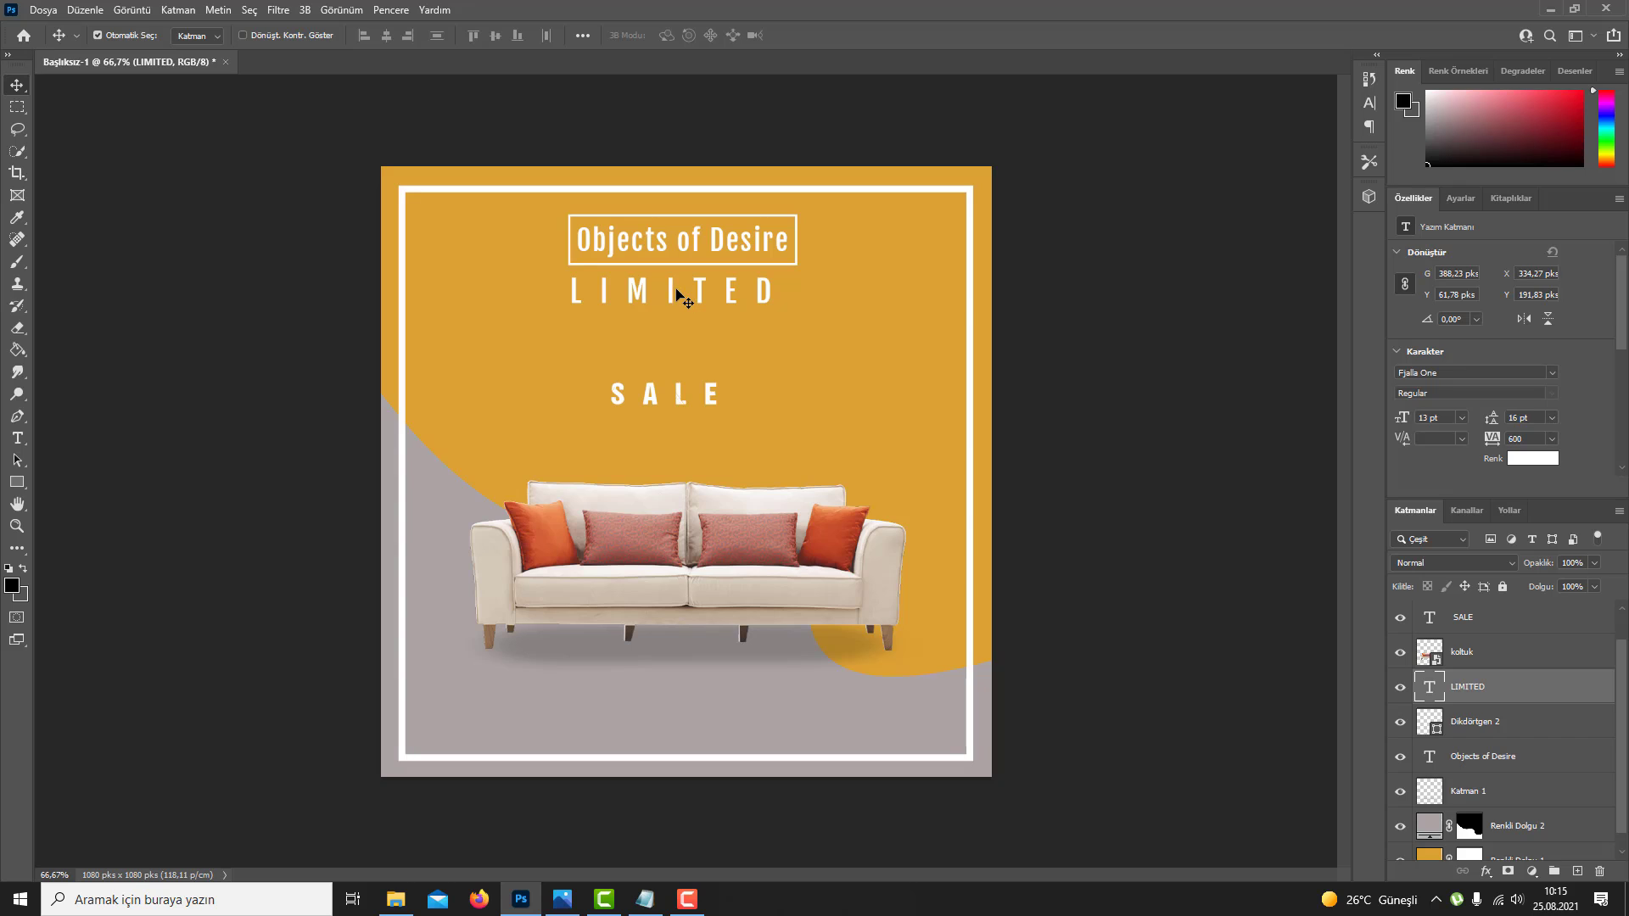
pyautogui.press('Right')
pyautogui.press('Right')
pyautogui.press('Right')
pyautogui.press('Right')
pyautogui.press('Right')
pyautogui.press('Right')
pyautogui.press('Right')
pyautogui.press('Right')
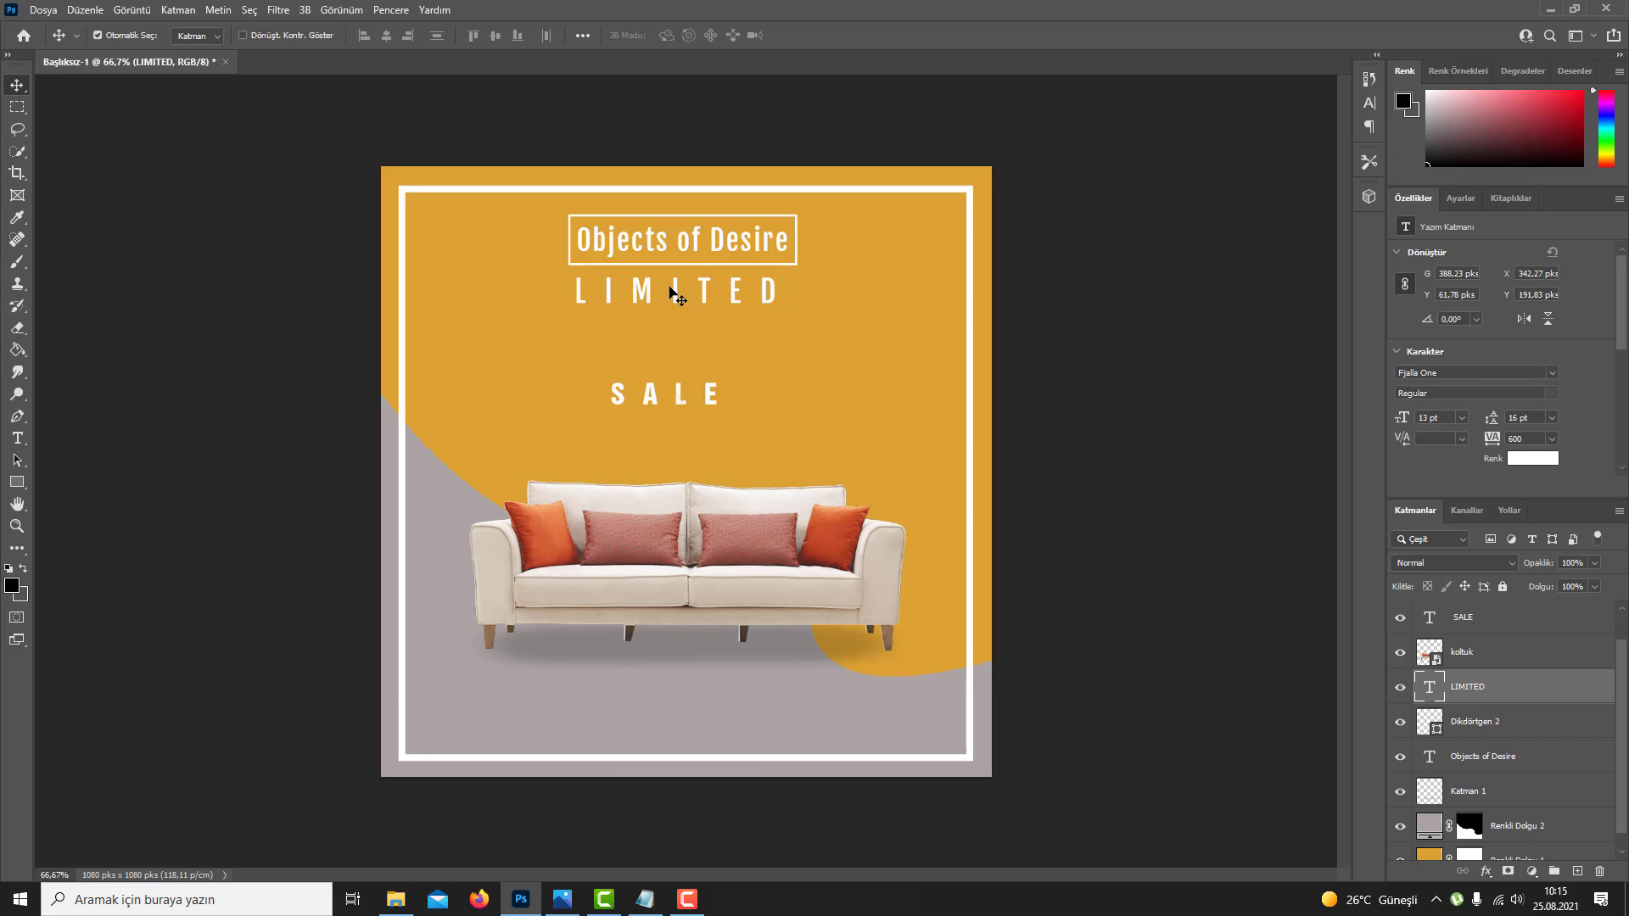
pyautogui.press('Right')
pyautogui.press('Right')
pyautogui.press('Right')
pyautogui.press('Right')
pyautogui.press('Right')
pyautogui.press('Right')
pyautogui.press('Right')
pyautogui.press('Right')
pyautogui.press('Right')
pyautogui.press('Right')
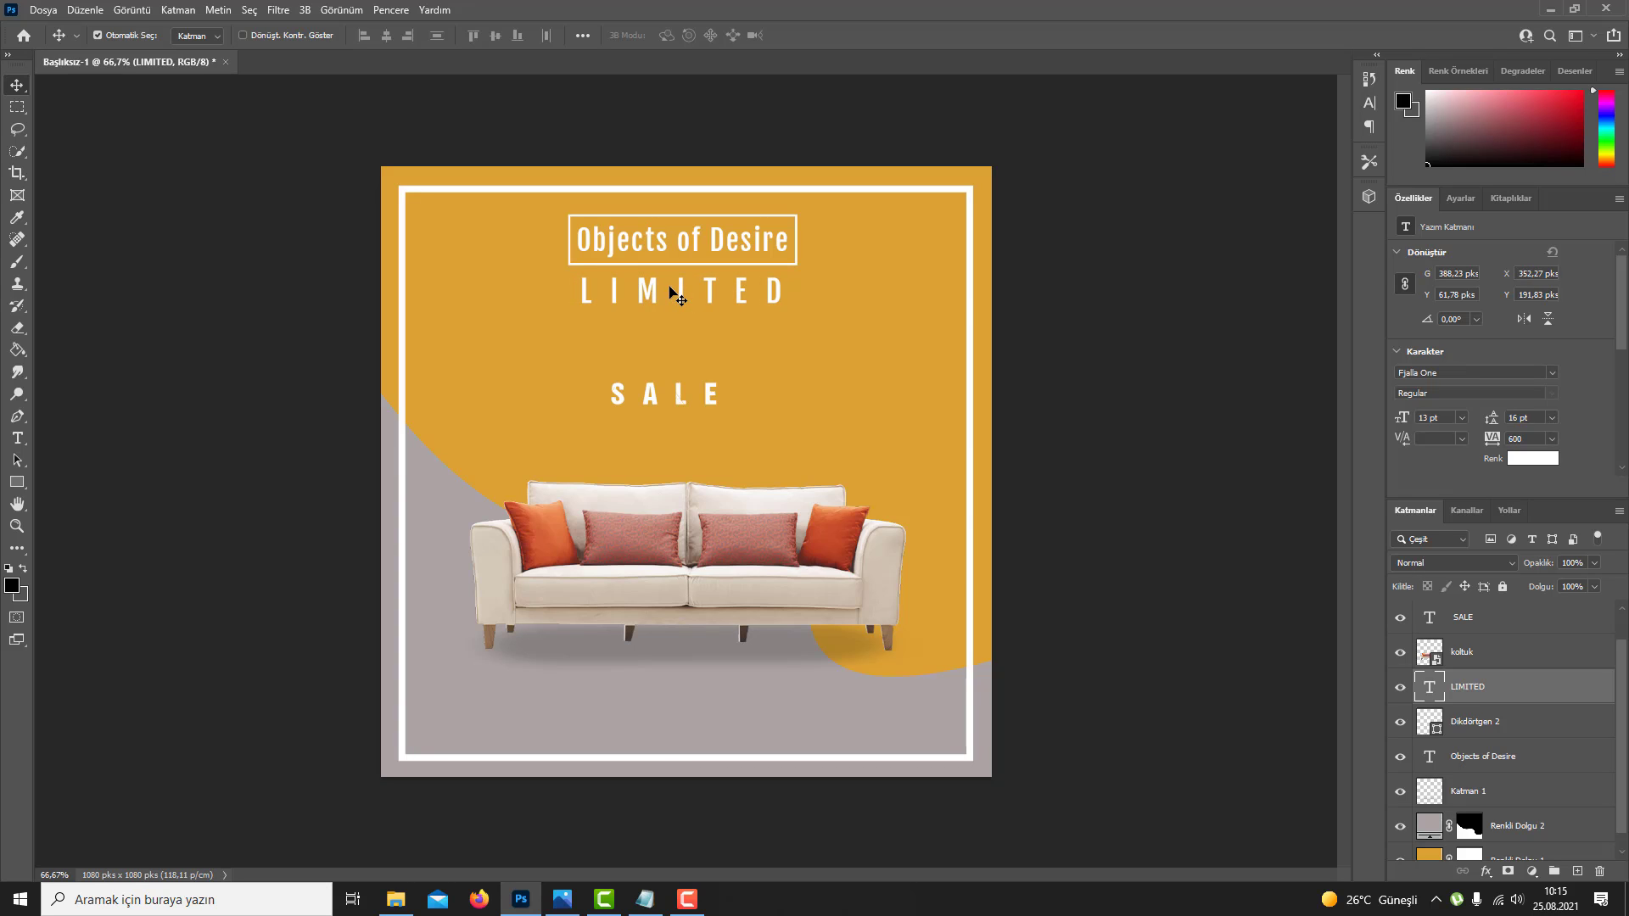
# Step: Remove the empty line above SALE and set it in Burbank Big Condensed Black
pyautogui.click(686, 400)
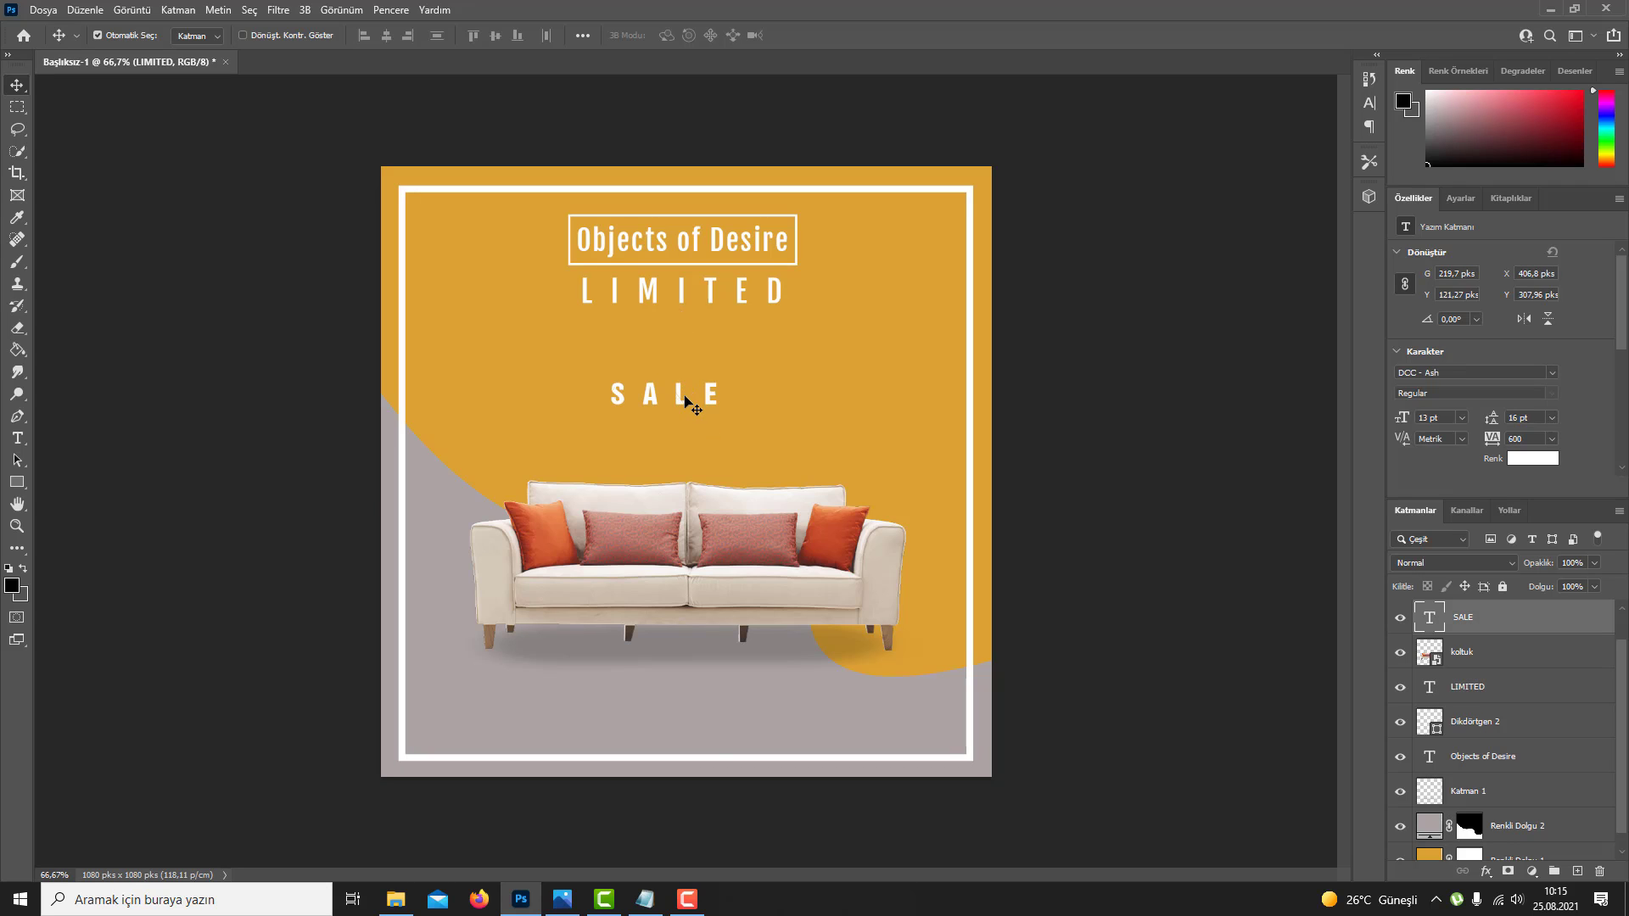
pyautogui.doubleClick(686, 401)
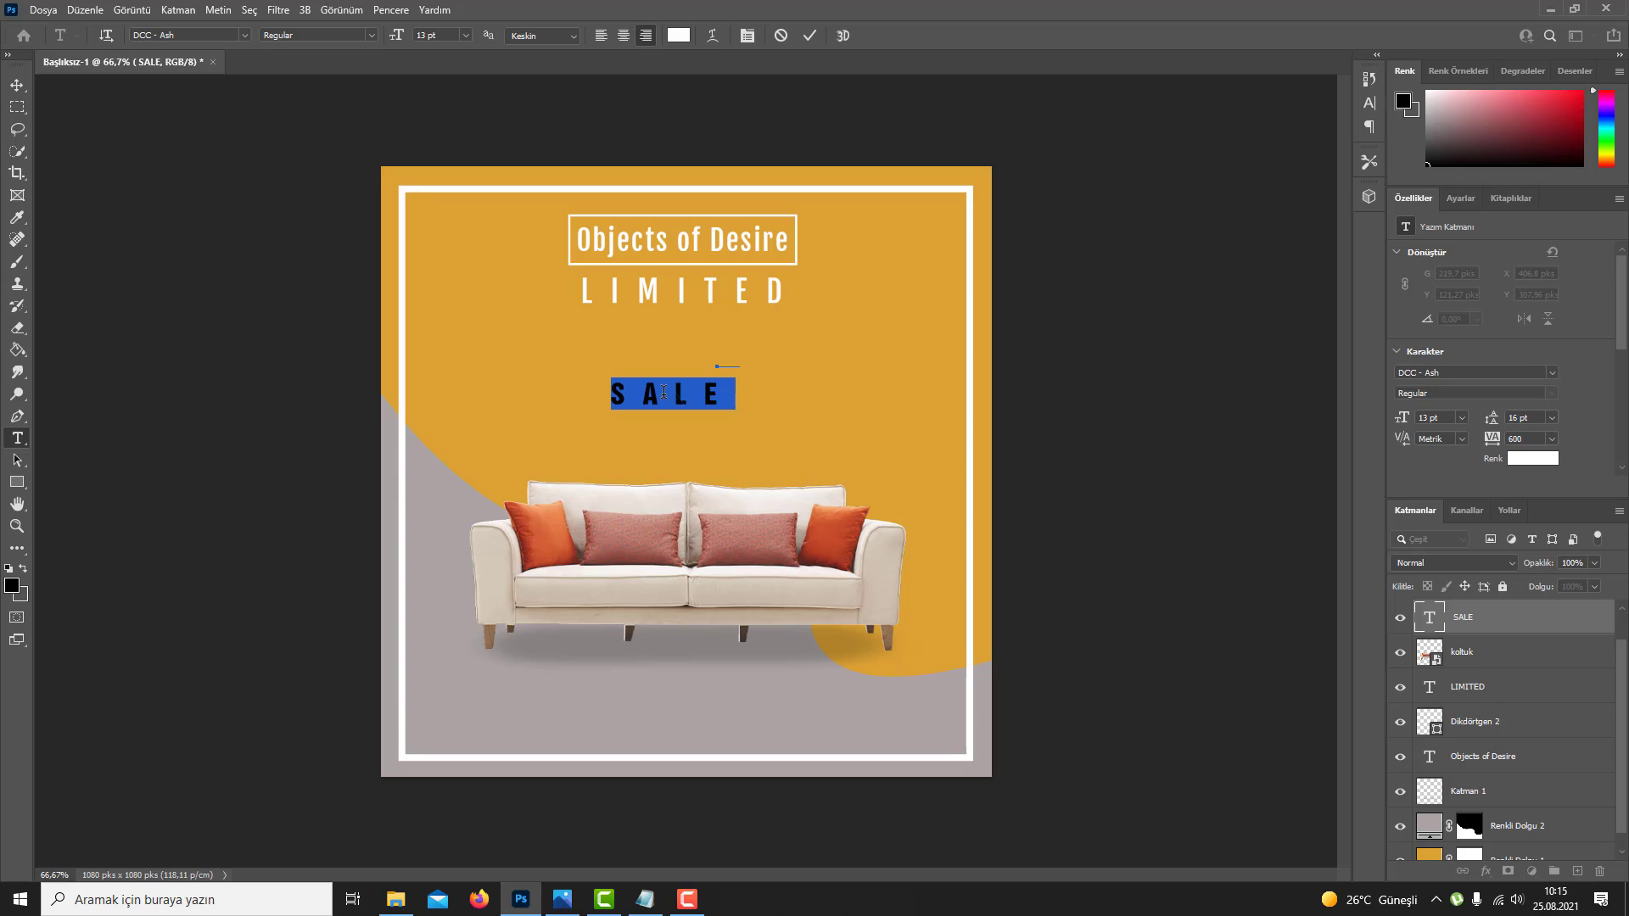
pyautogui.click(674, 390)
pyautogui.click(612, 393)
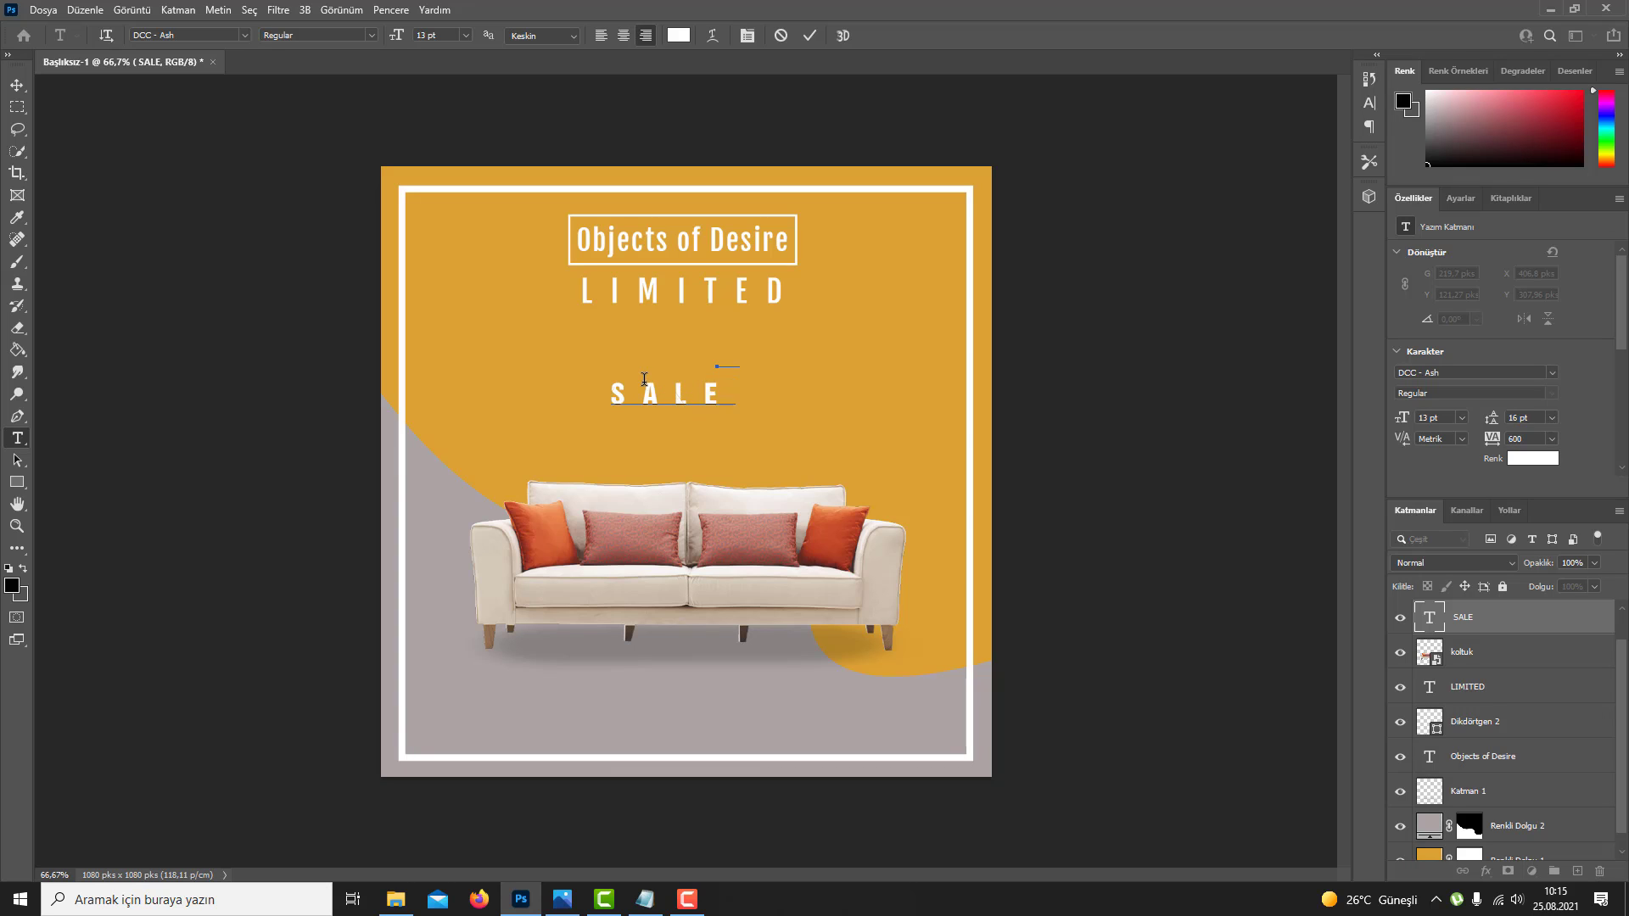
pyautogui.press('BackSpace')
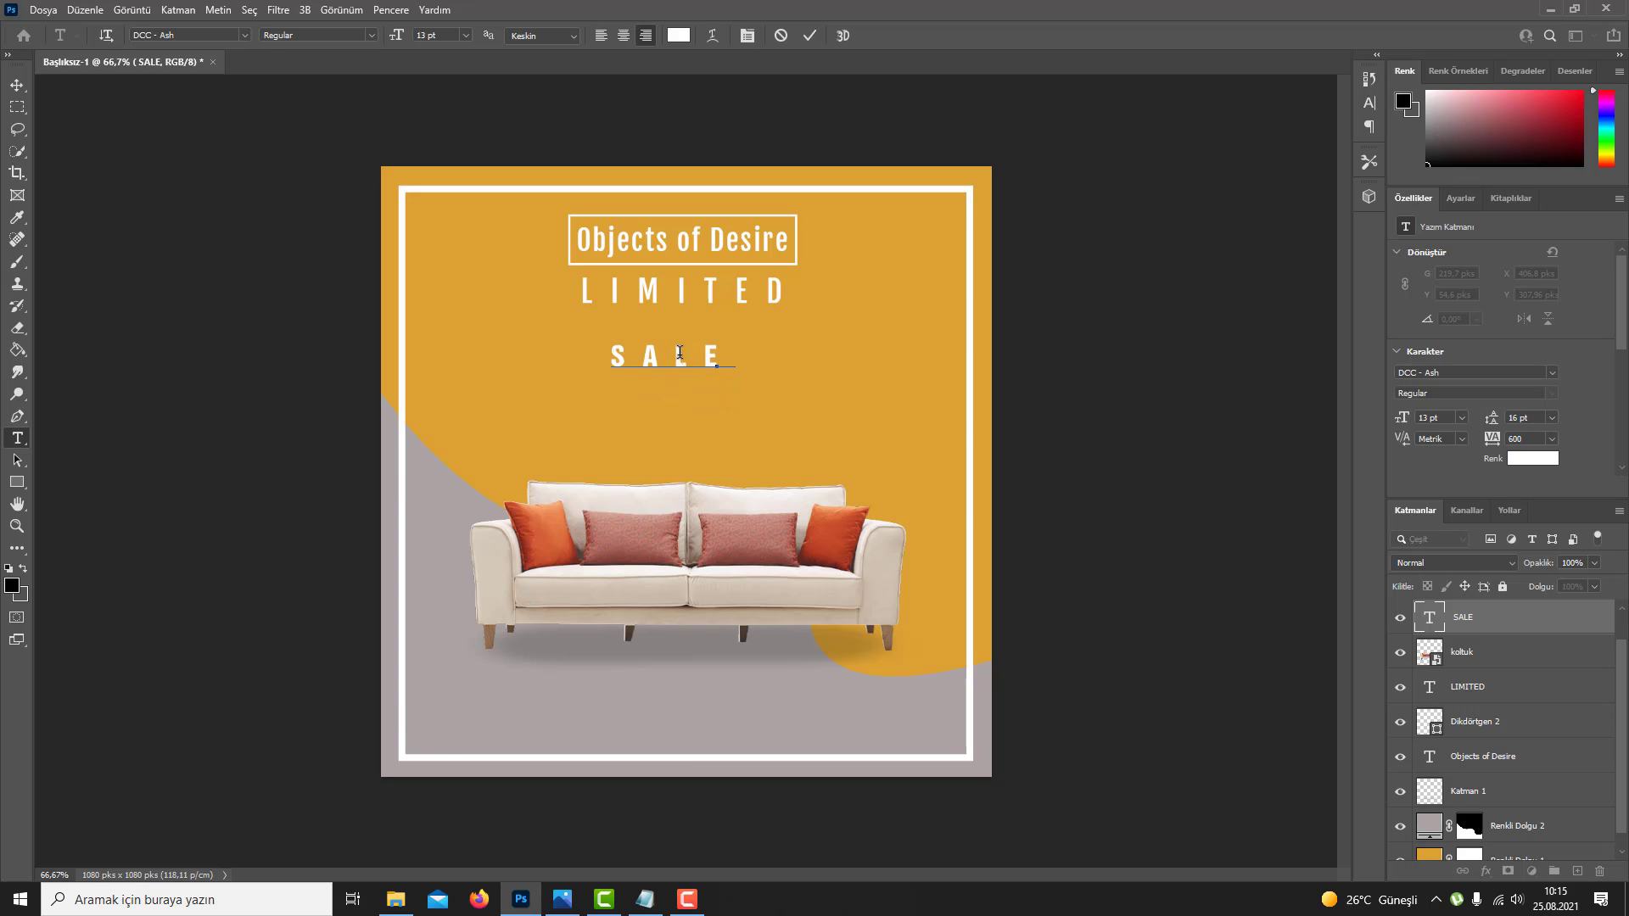
pyautogui.doubleClick(669, 356)
pyautogui.click(202, 34)
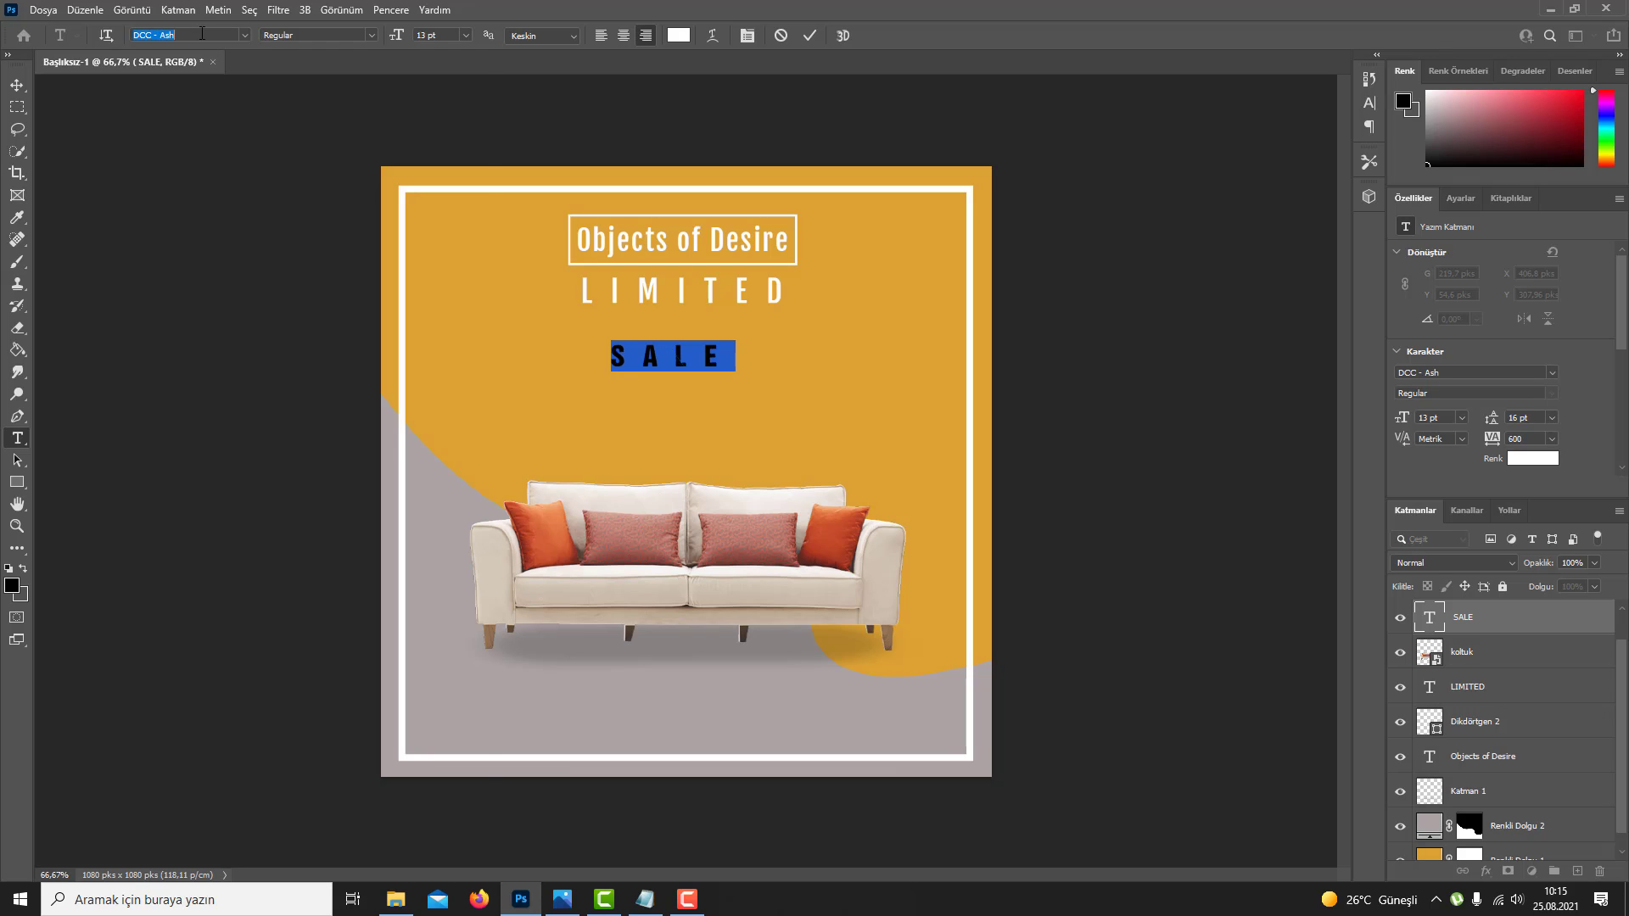
pyautogui.write('bur')
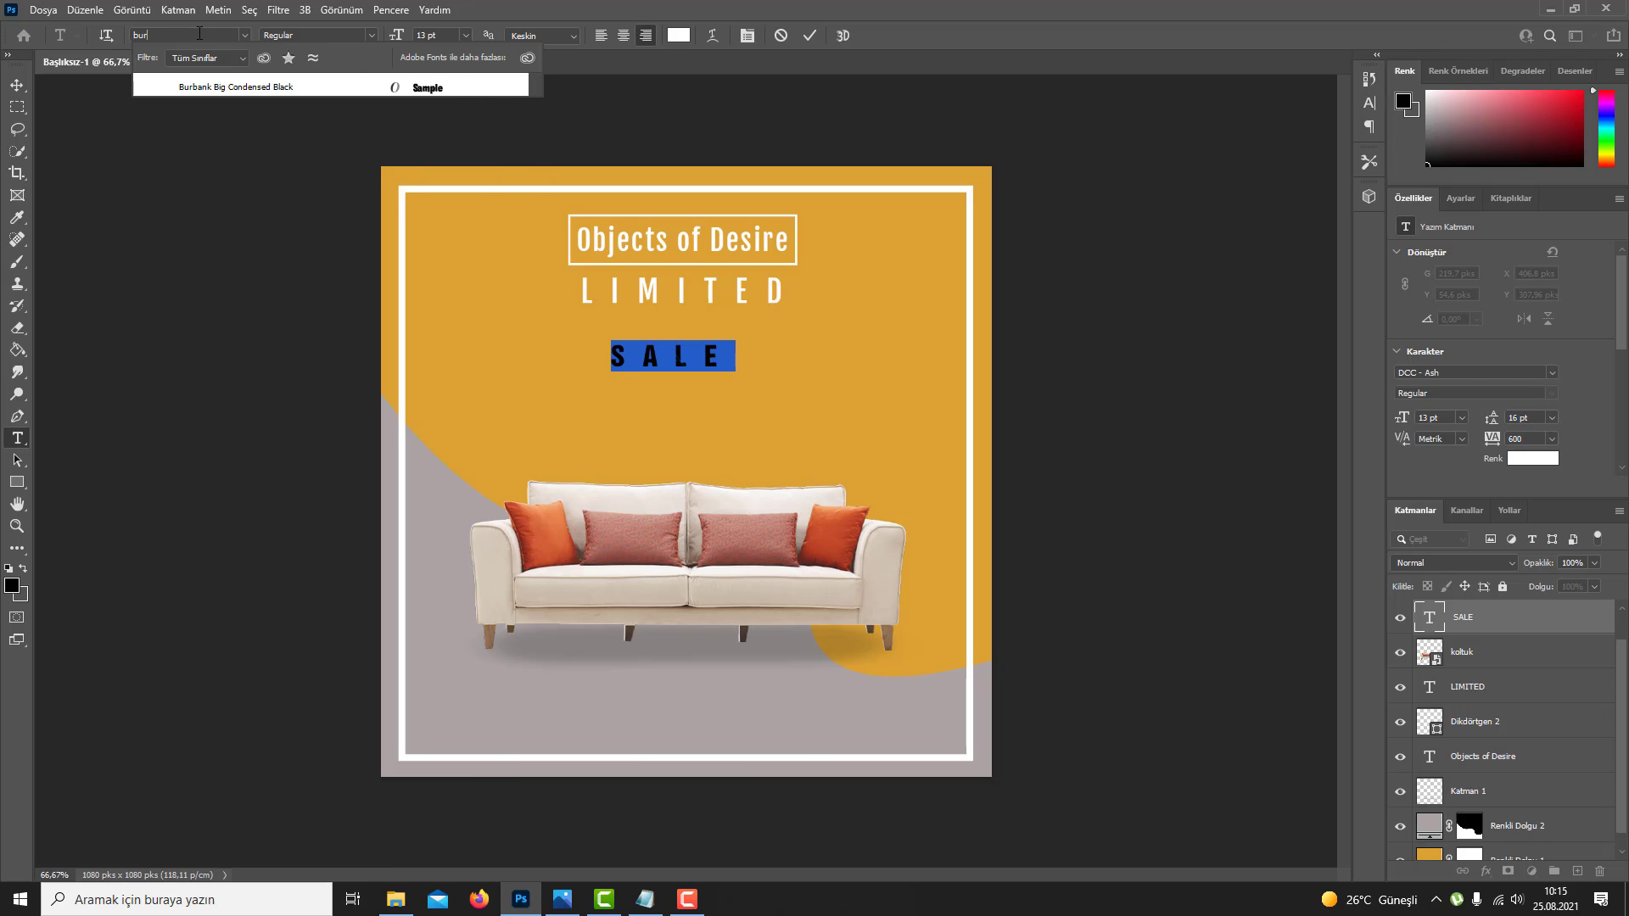
pyautogui.click(217, 87)
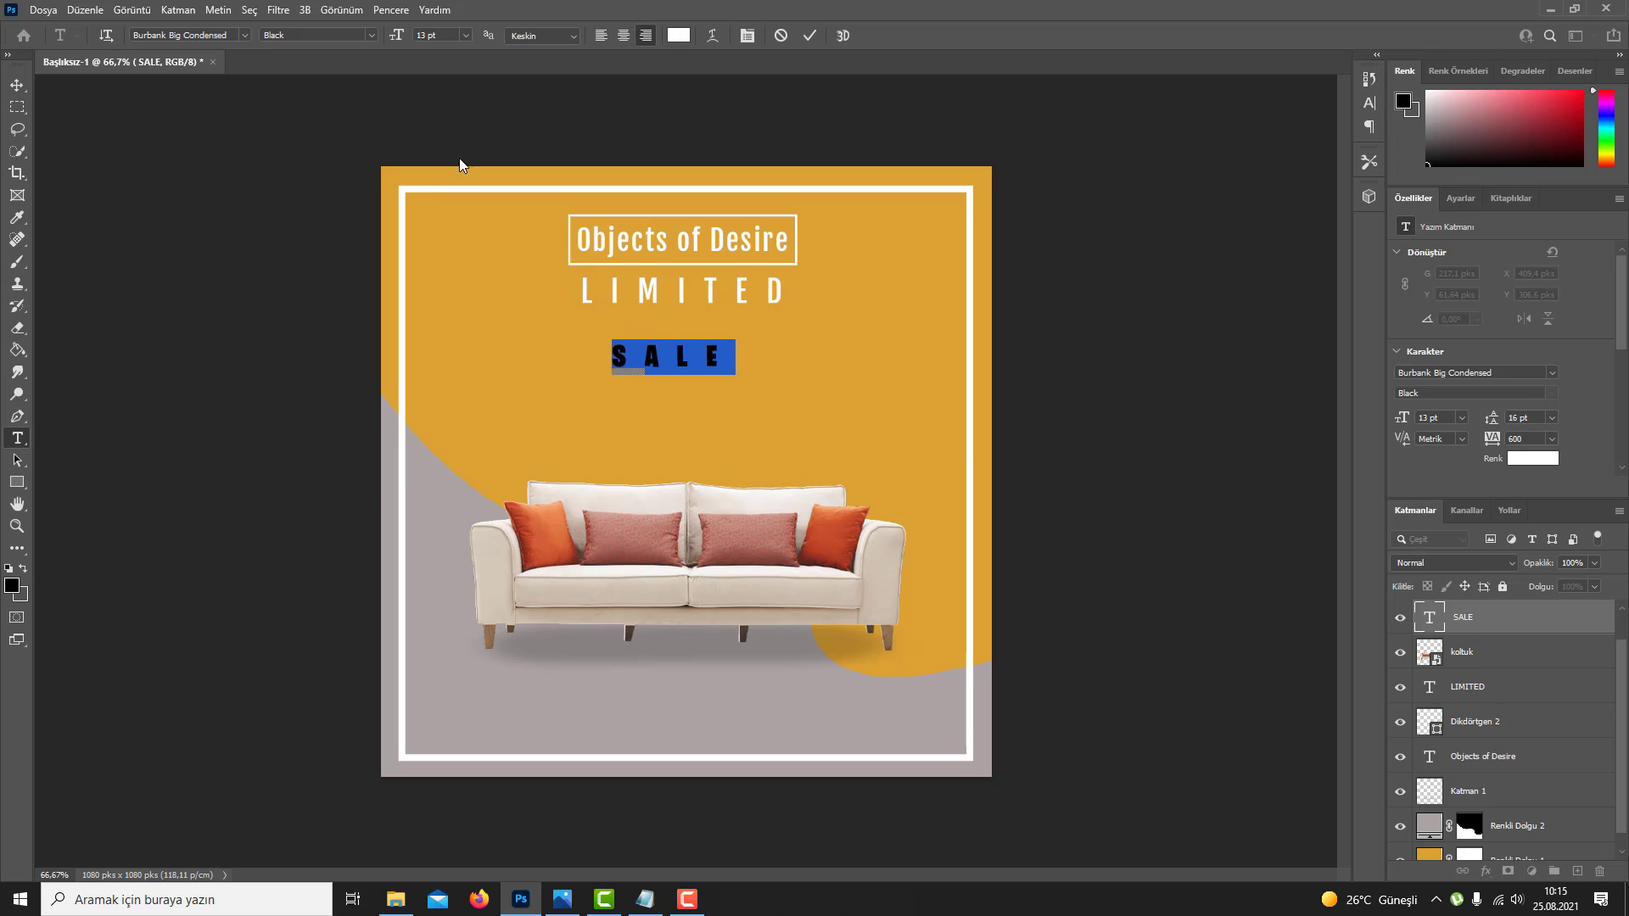
# Step: Resize SALE to 45 pt with 180 tracking and place it under LIMITED
pyautogui.scroll(6, 429, 42)
pyautogui.scroll(10, 432, 42)
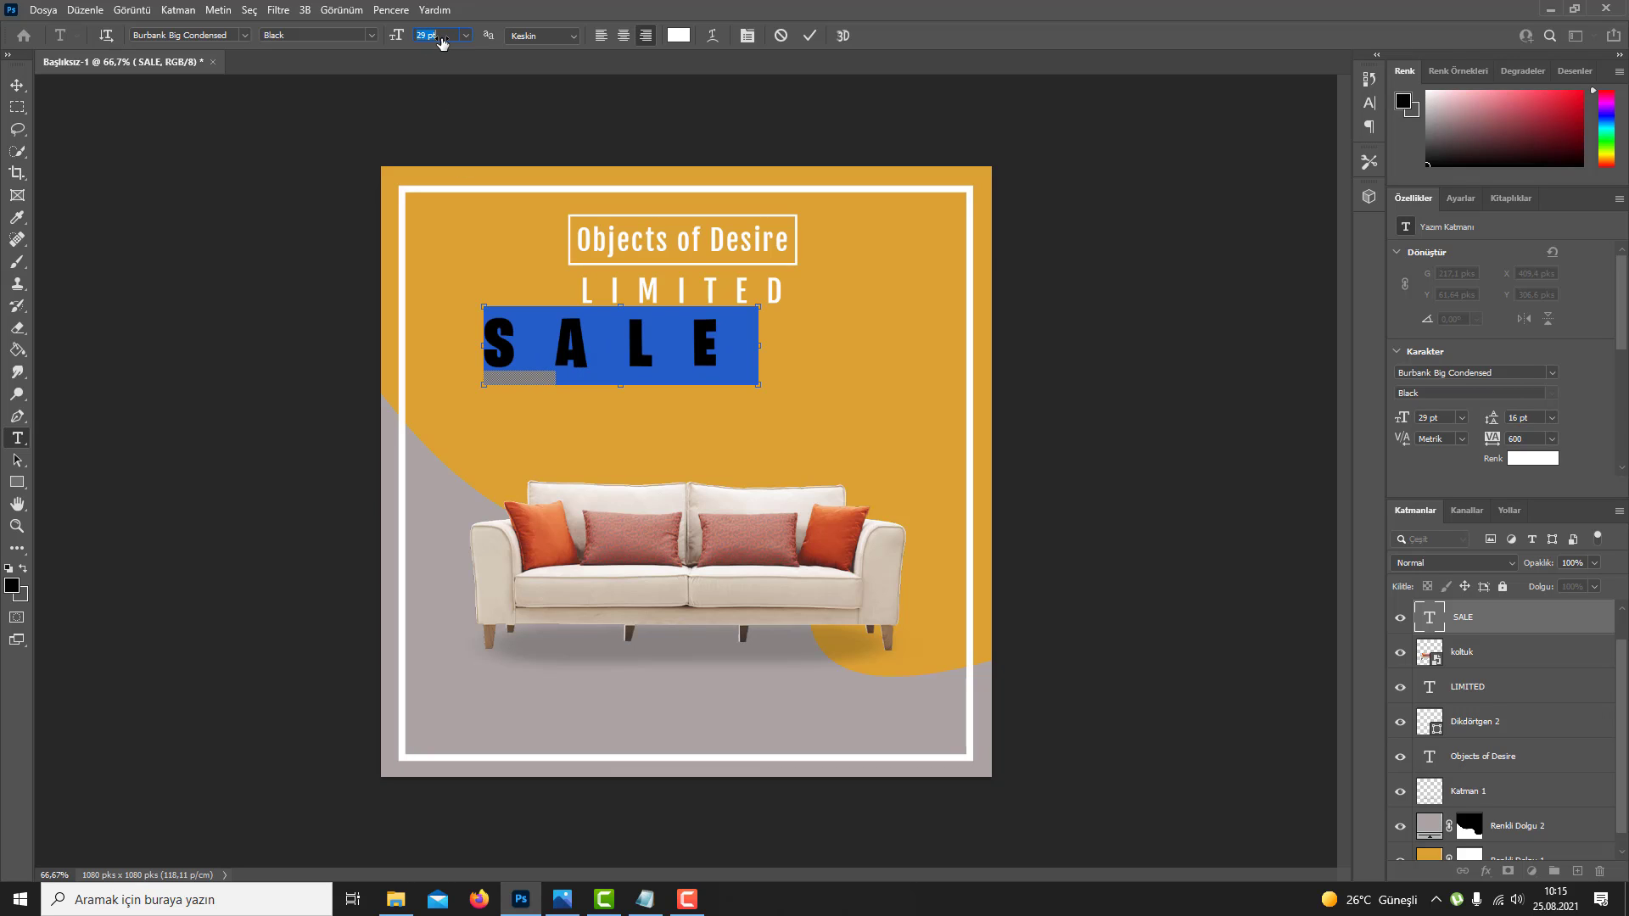
pyautogui.moveTo(623, 337); pyautogui.dragTo(665, 351)
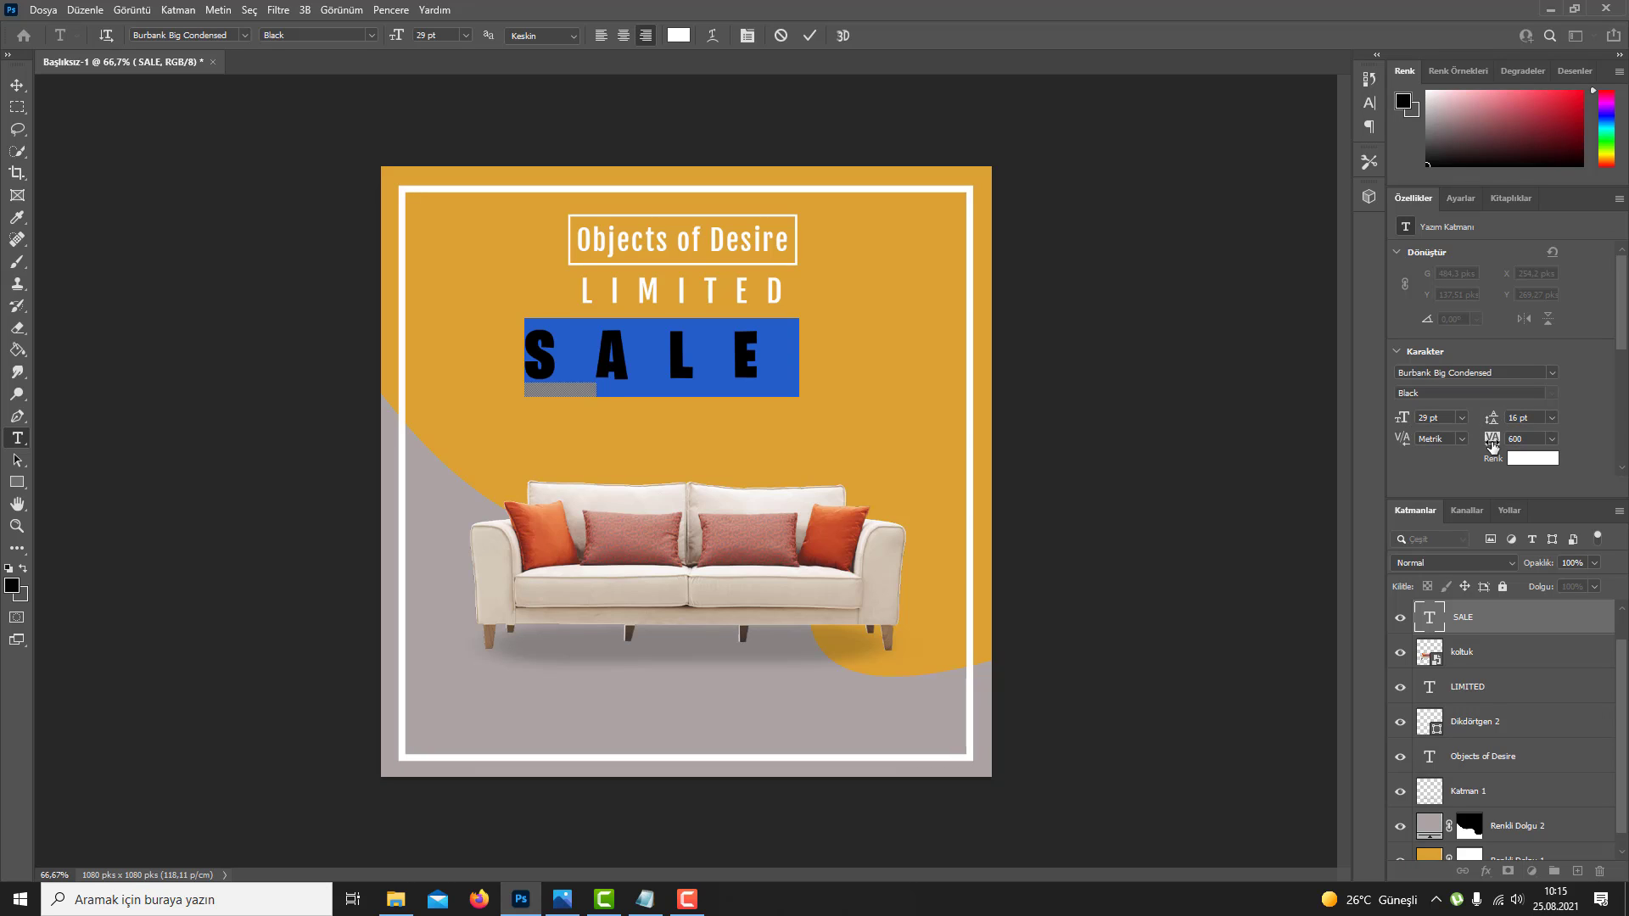
pyautogui.moveTo(1491, 440); pyautogui.dragTo(1474, 447)
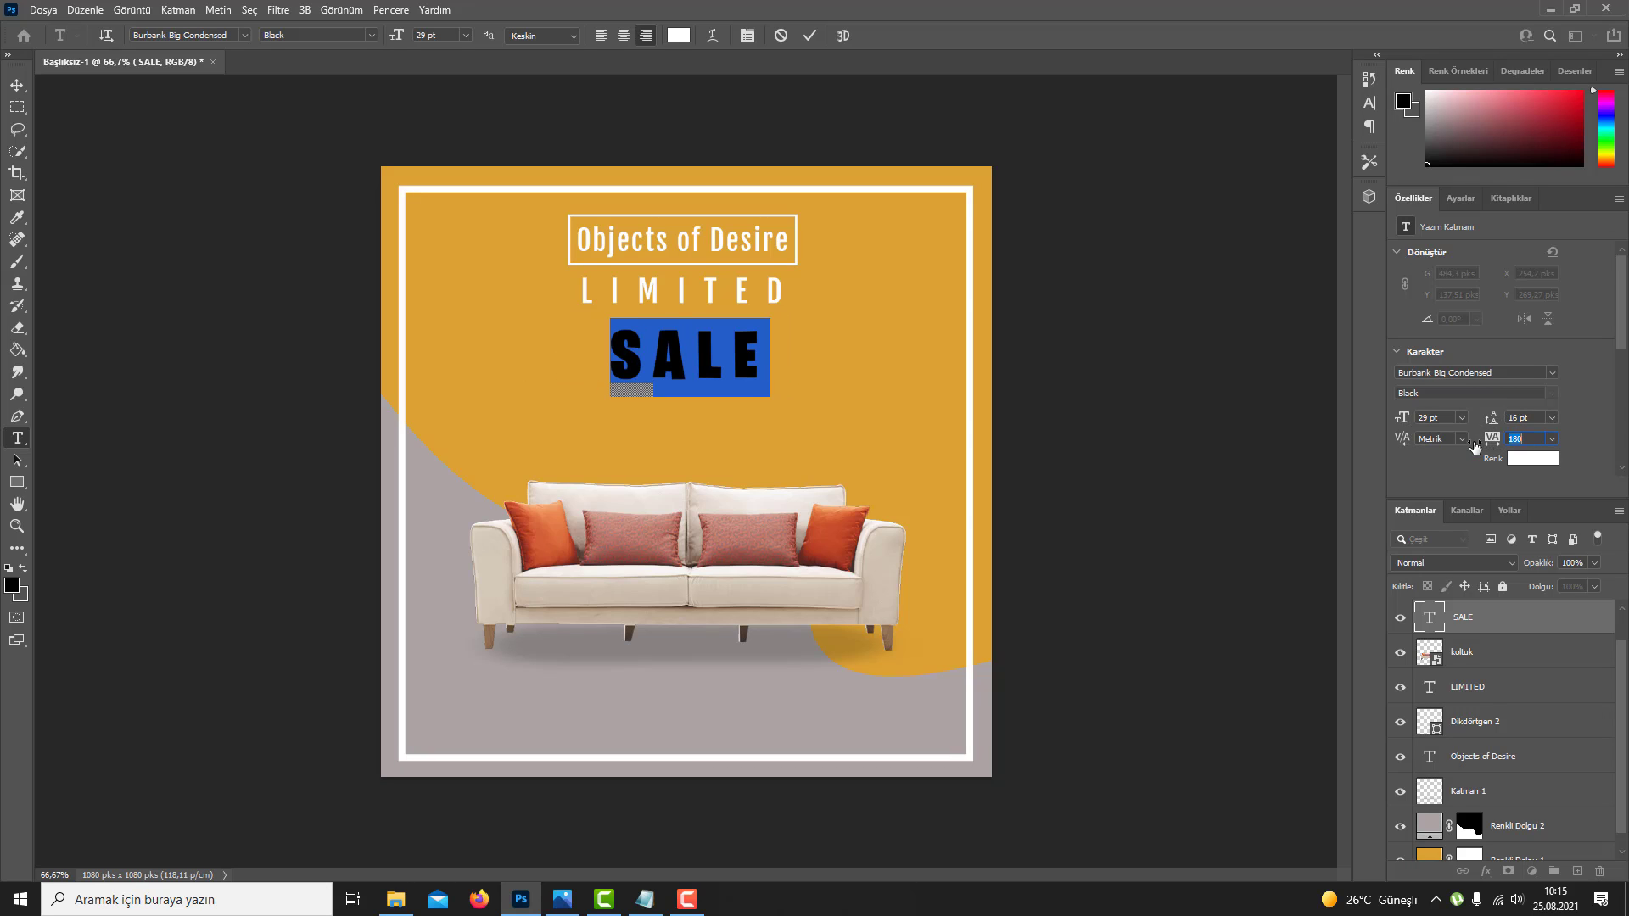
pyautogui.moveTo(423, 43); pyautogui.dragTo(442, 44)
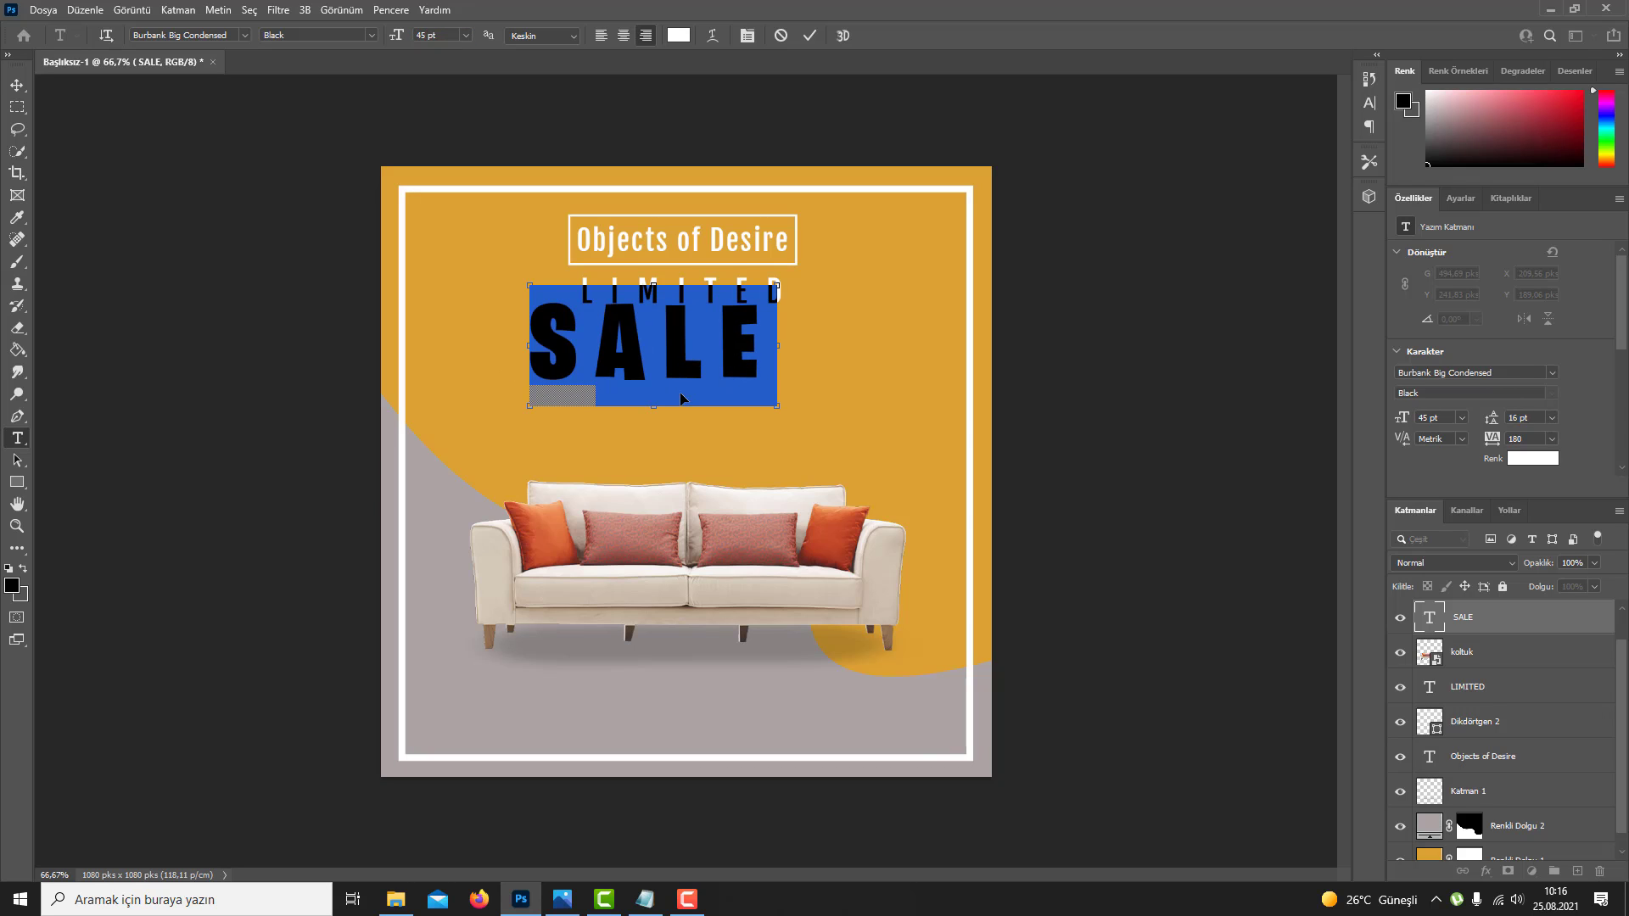
pyautogui.moveTo(675, 375); pyautogui.dragTo(699, 384)
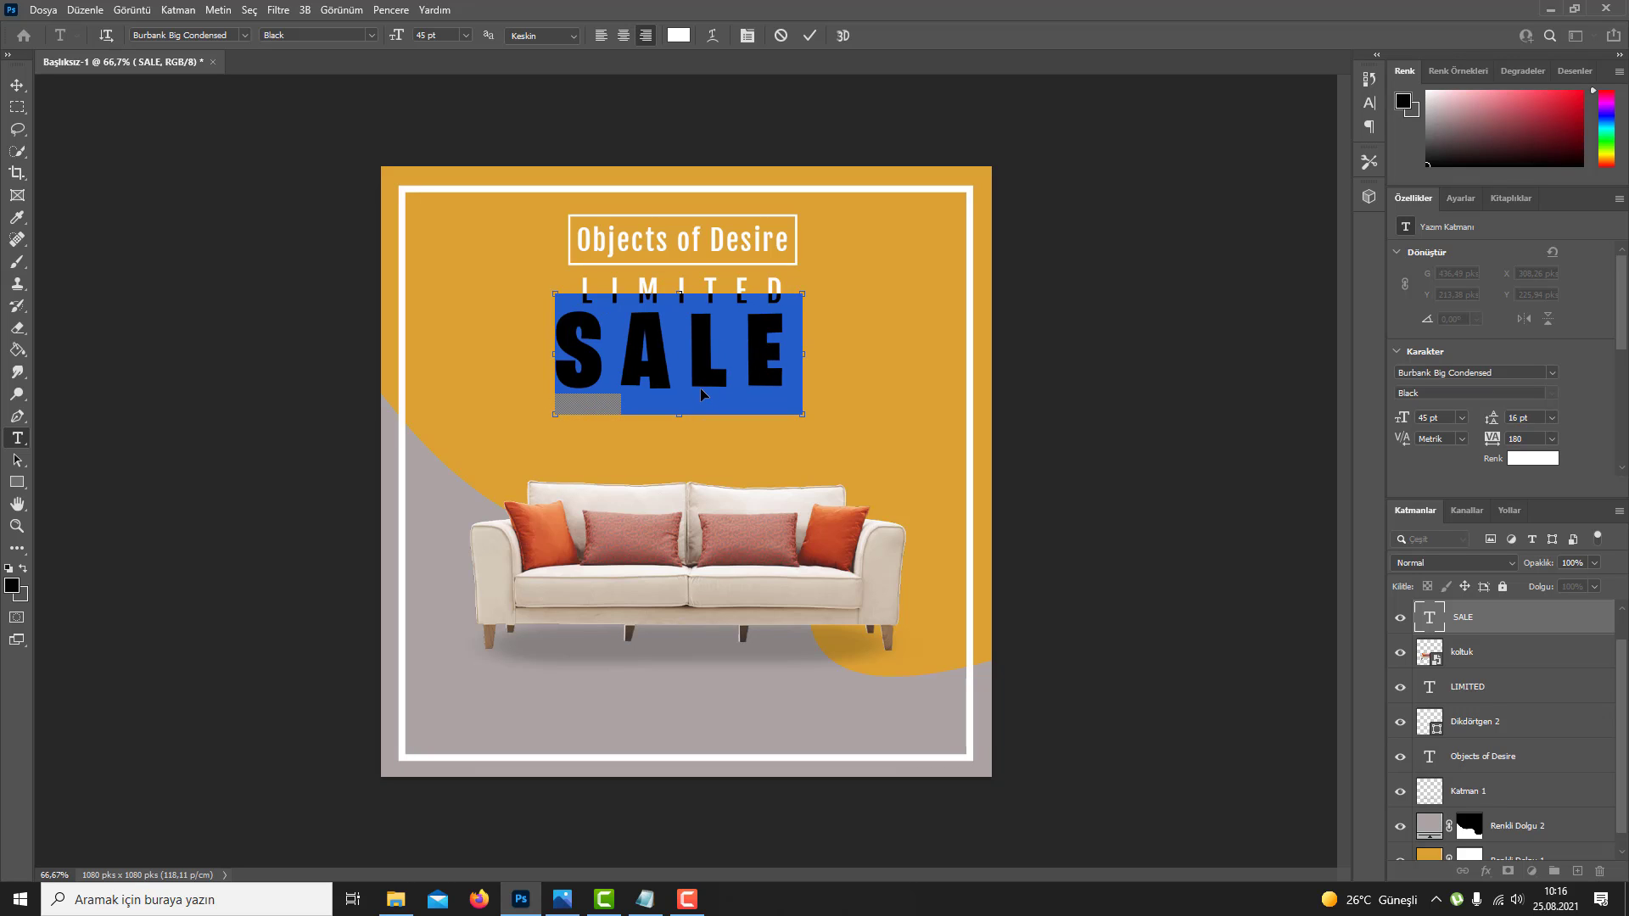
pyautogui.hotkey('ctrl', 'Return')
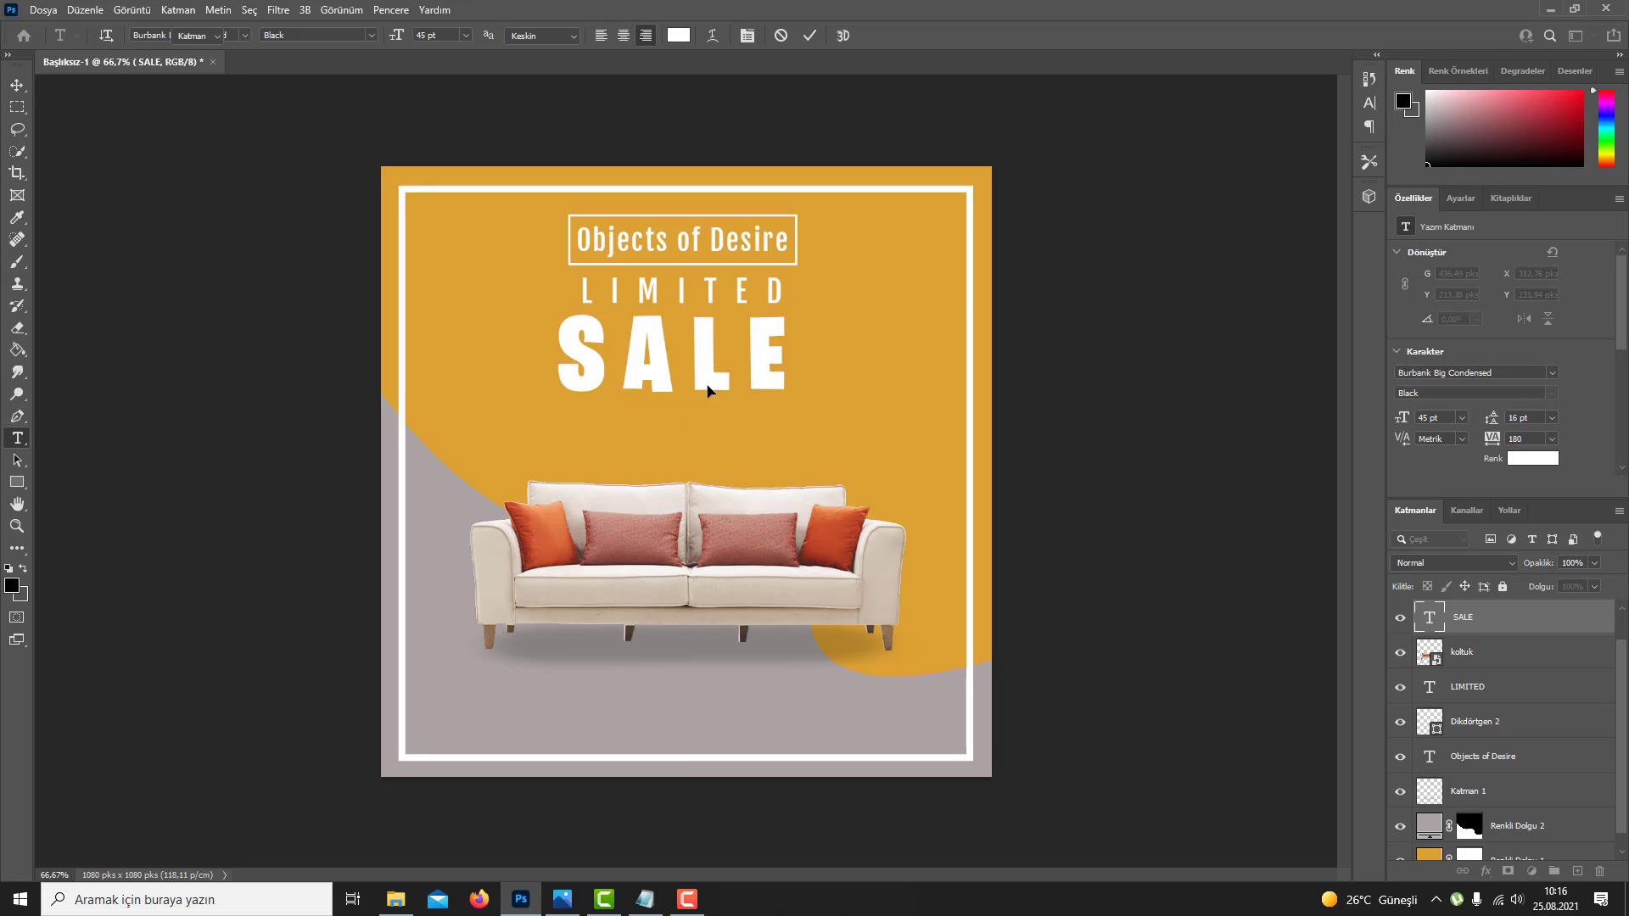
# Step: Centre SALE above the sofa and nudge it down slightly
pyautogui.press('v')
pyautogui.moveTo(710, 378); pyautogui.dragTo(713, 381)
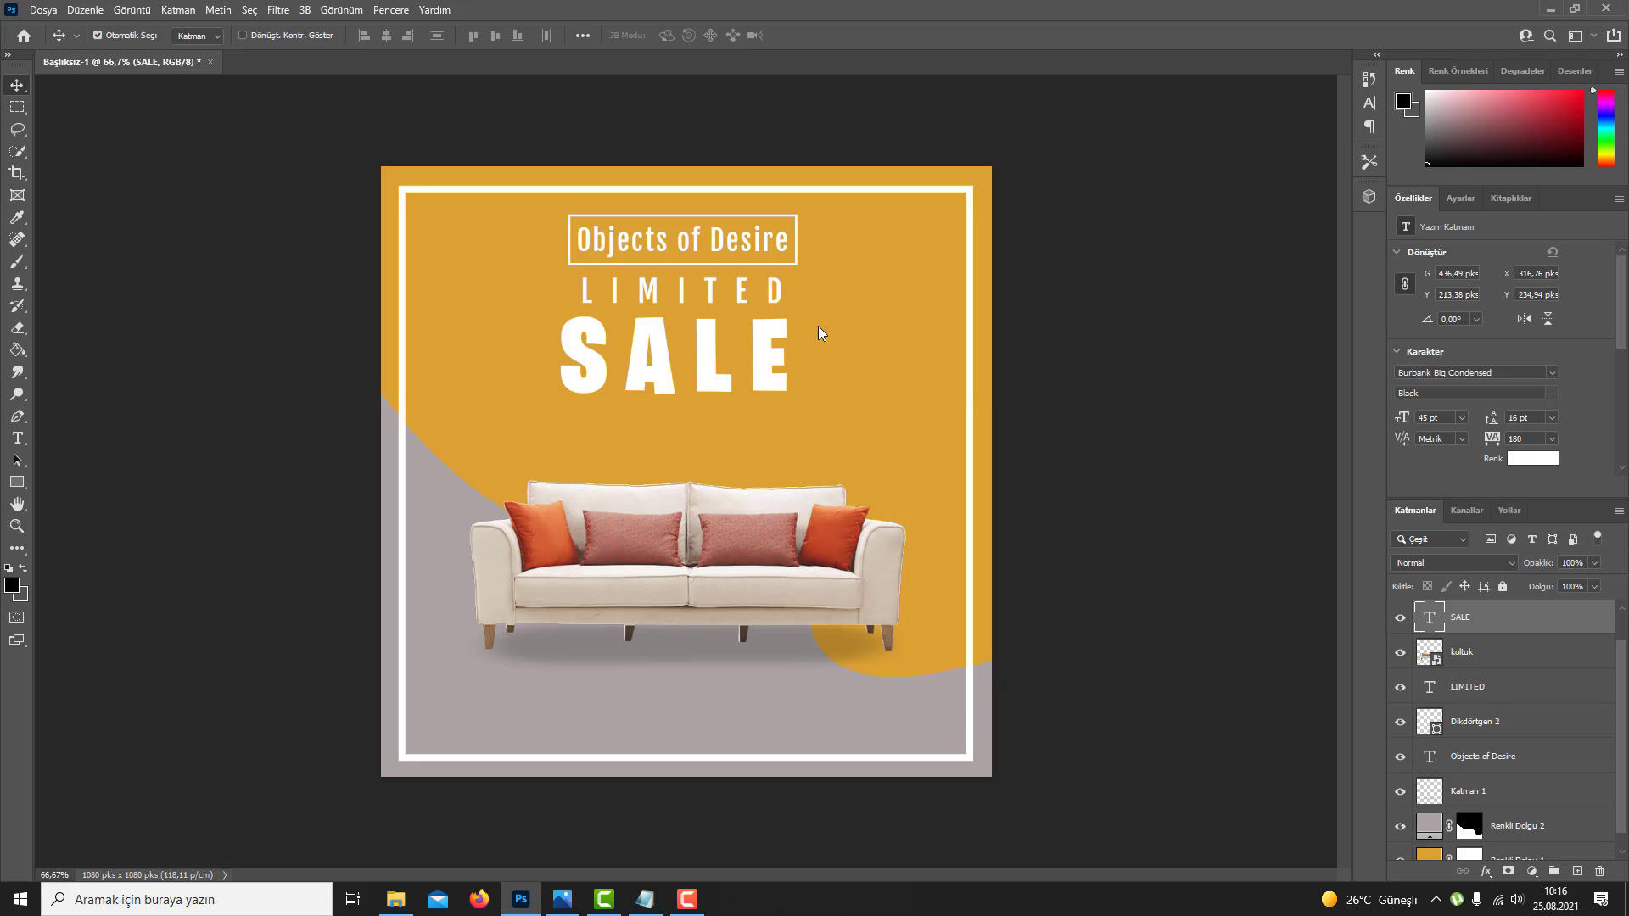
pyautogui.press('Down')
pyautogui.press('Down')
pyautogui.press('Down')
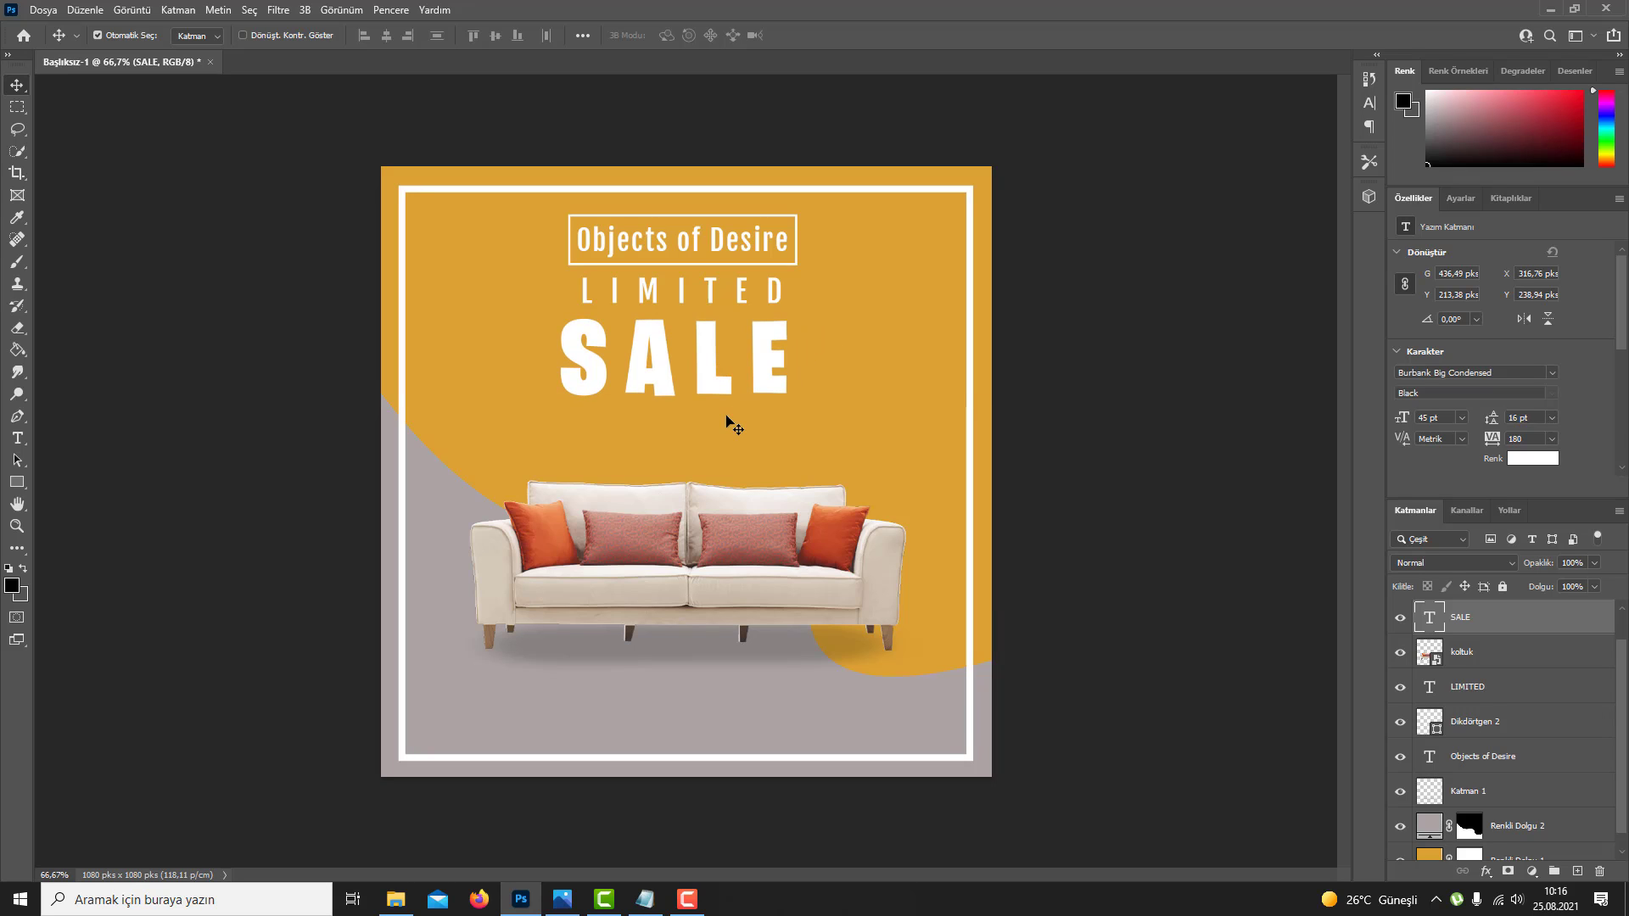
# Step: Reduce LIMITED to 11 pt and move it slightly higher, closer to the title
pyautogui.click(702, 293)
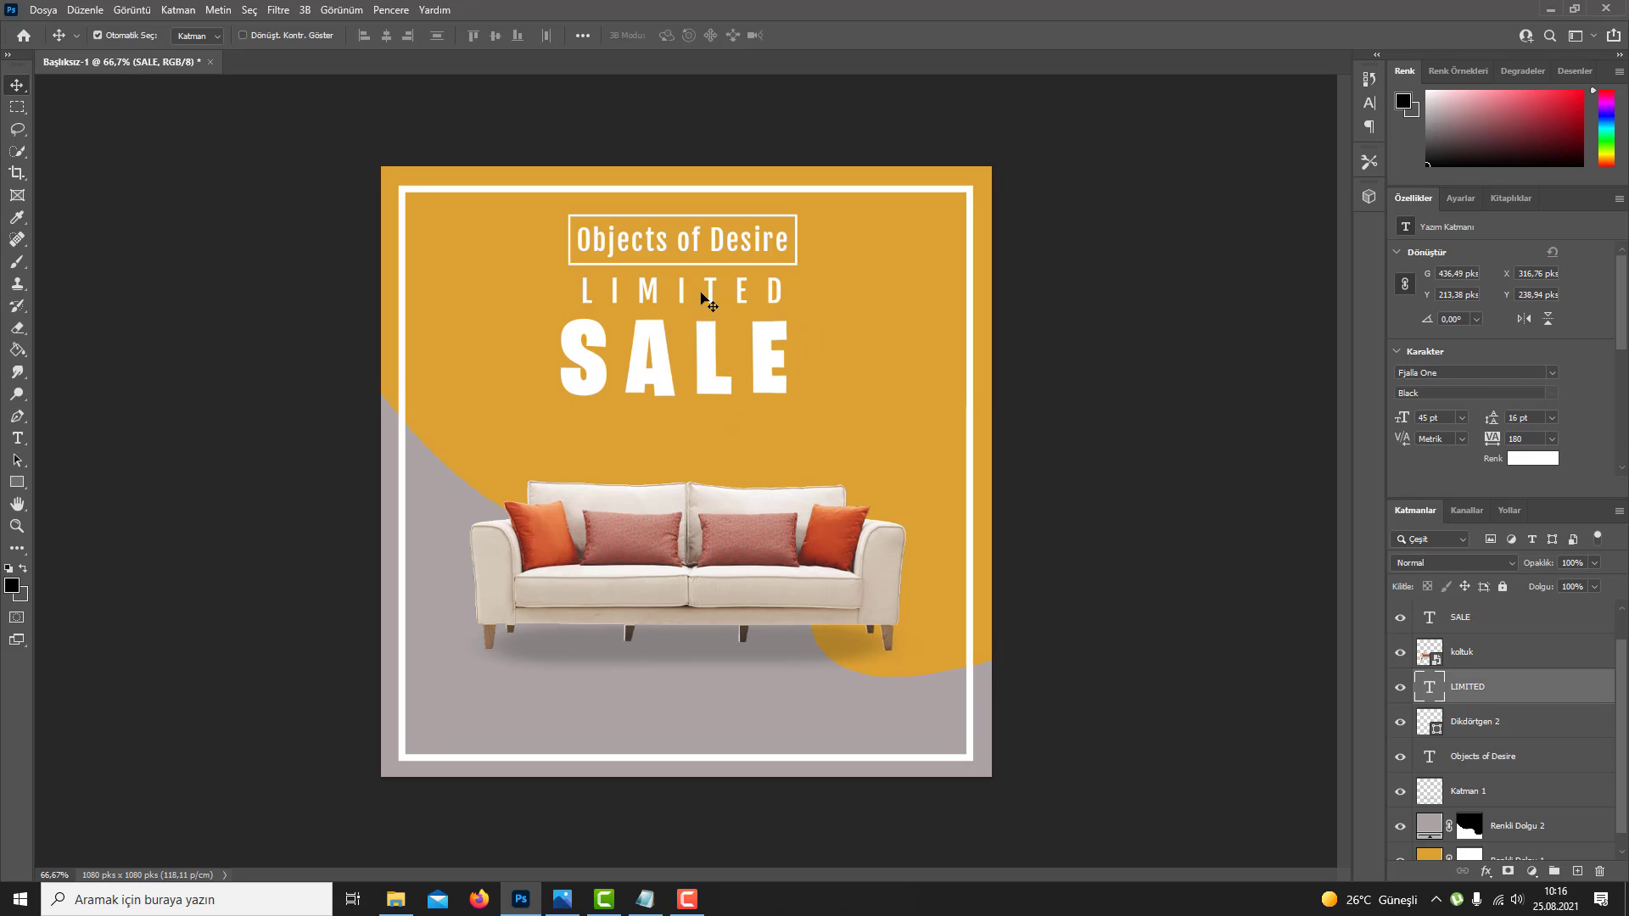
pyautogui.doubleClick(673, 290)
pyautogui.write('11')
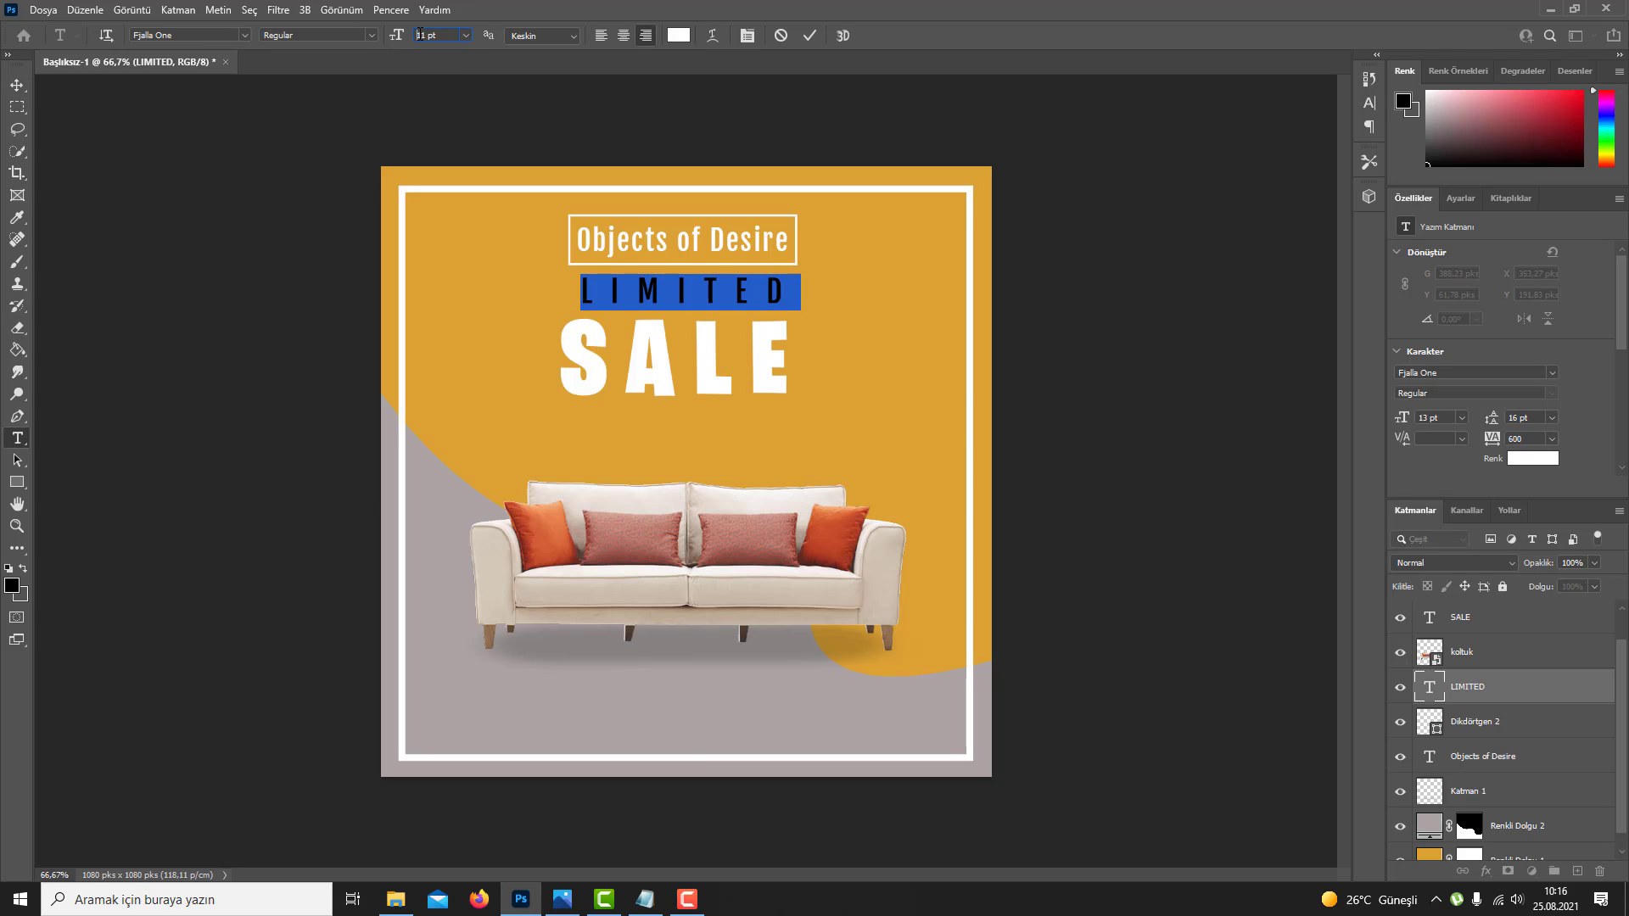
pyautogui.press('Return')
pyautogui.moveTo(695, 304); pyautogui.dragTo(682, 298)
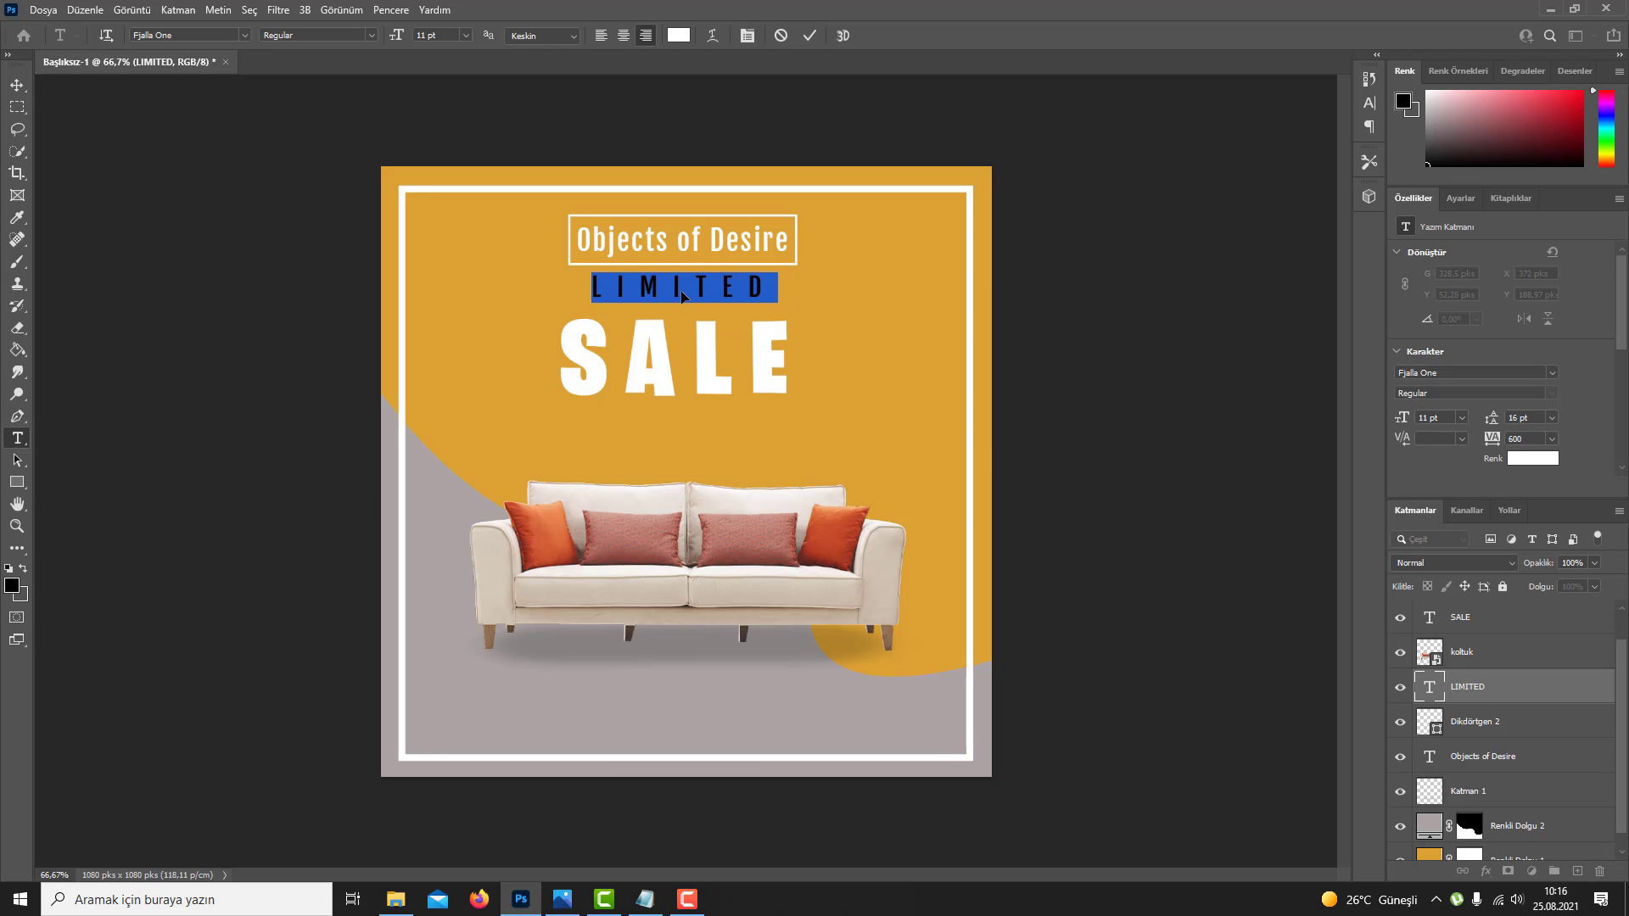
pyautogui.press('Escape')
pyautogui.press('v')
# Step: Nudge SALE down and left to realign it under LIMITED
pyautogui.click(717, 384)
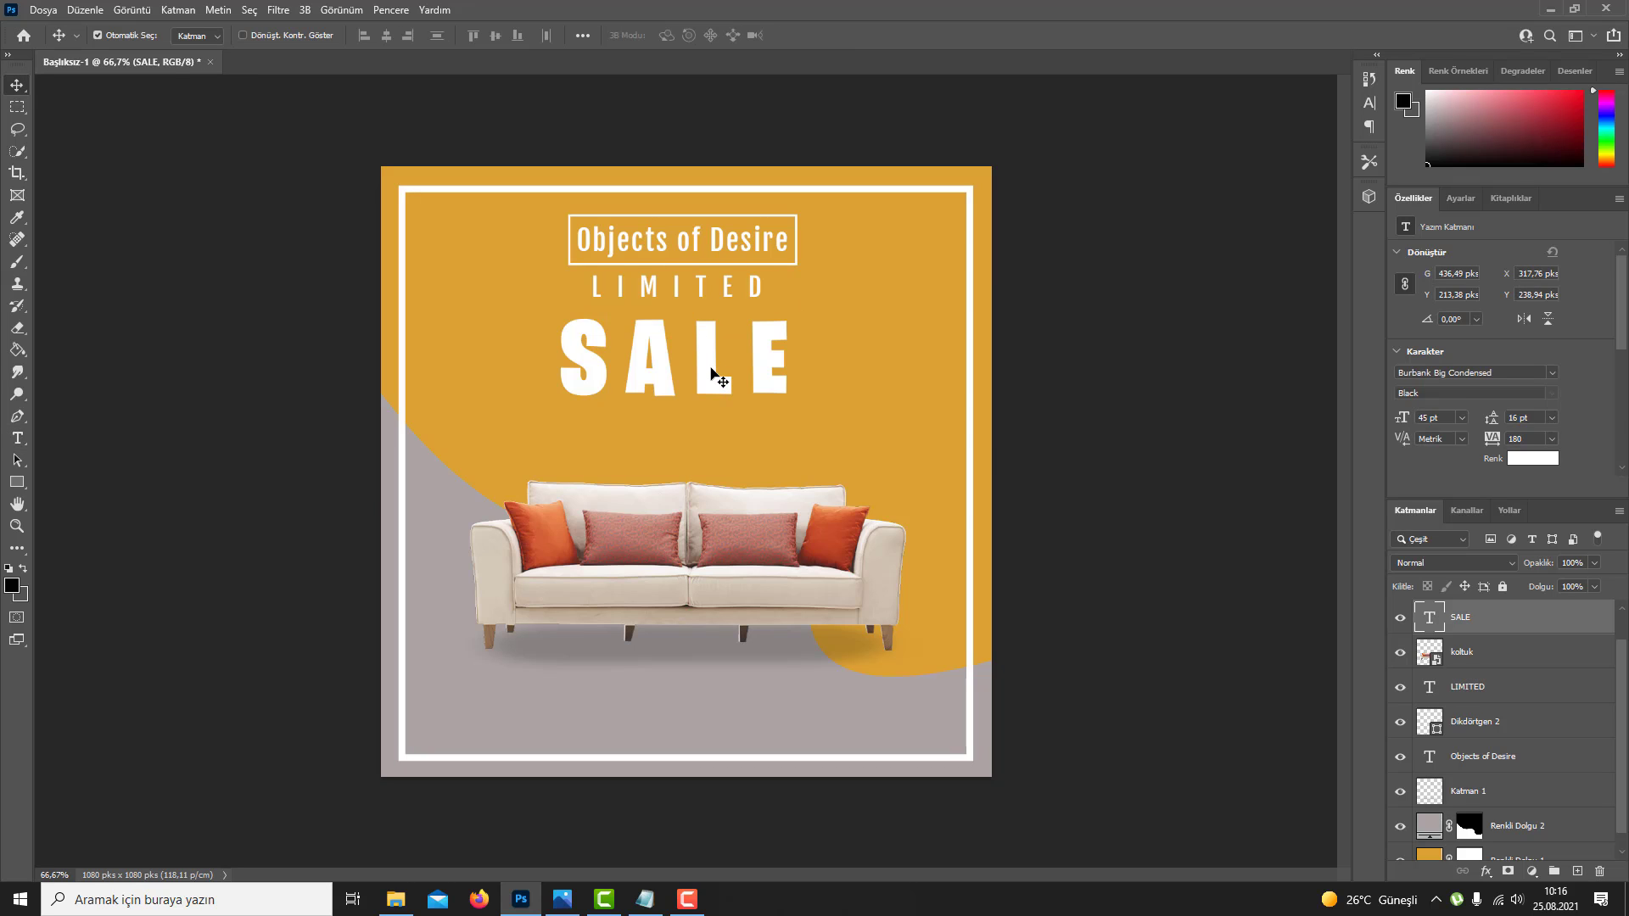
pyautogui.press('Down')
pyautogui.press('Down')
pyautogui.press('Left')
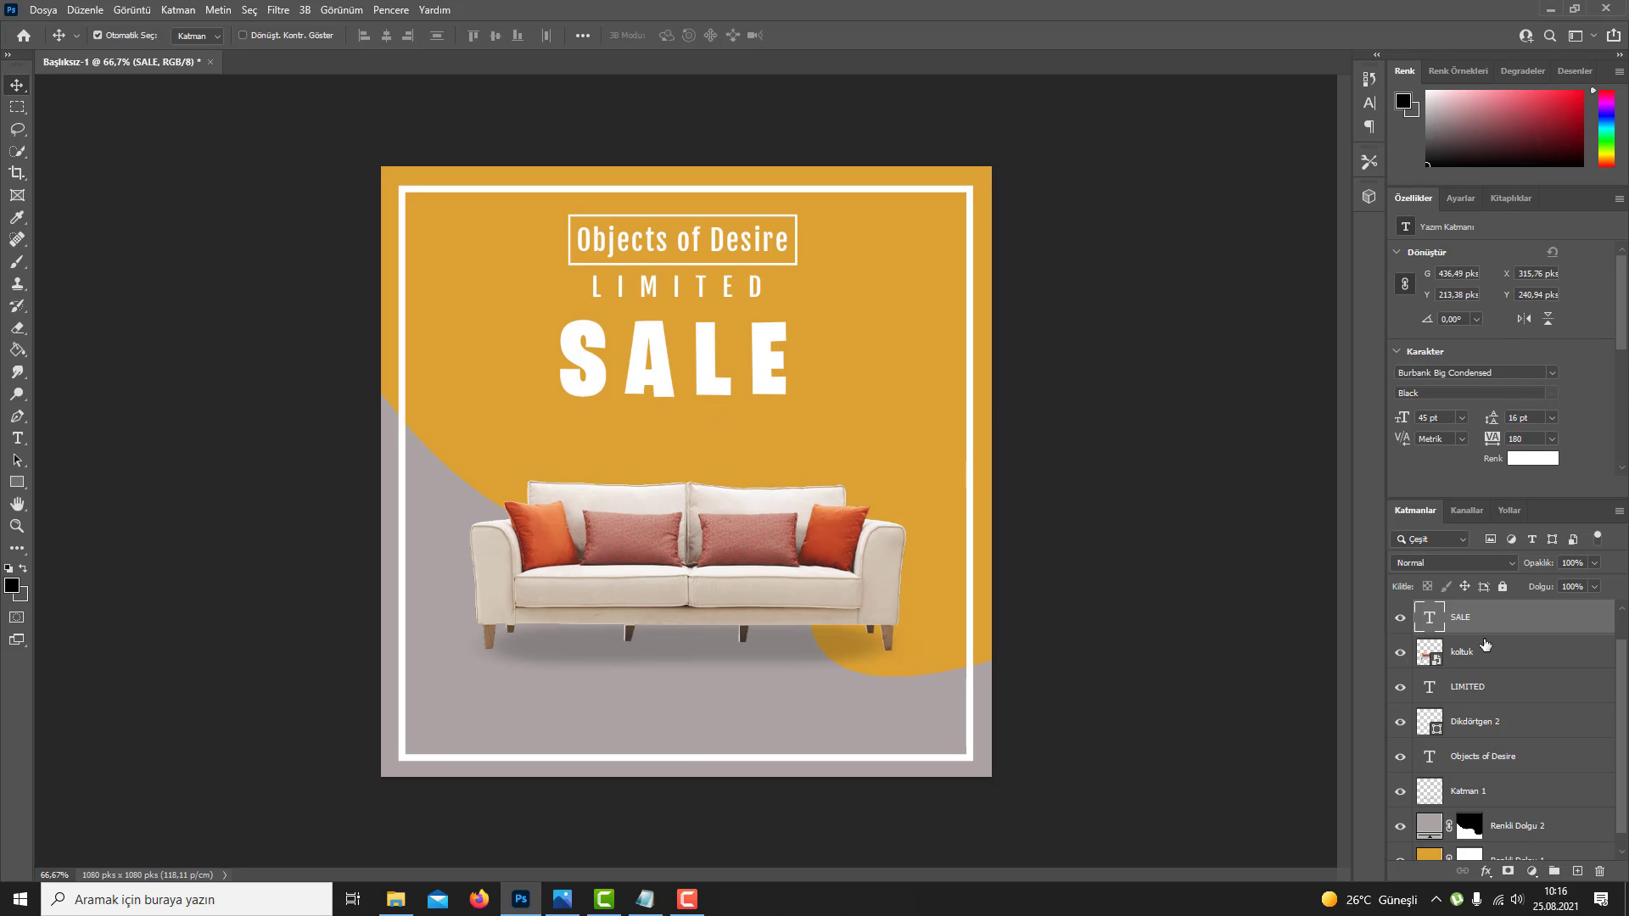
pyautogui.rightClick(1504, 623)
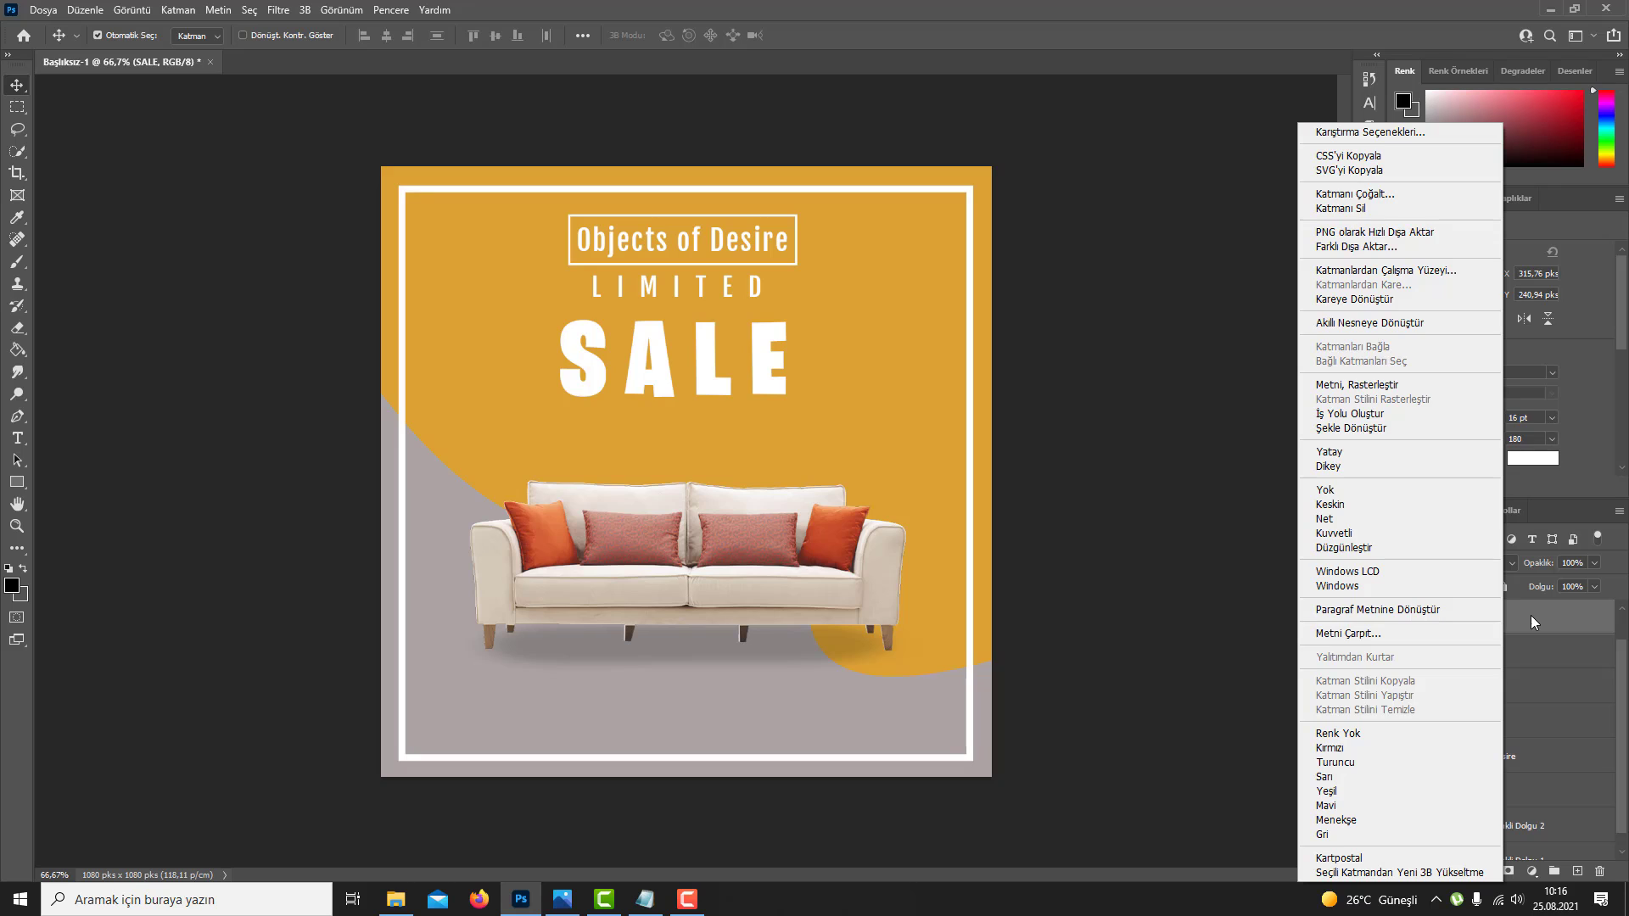
pyautogui.click(1530, 616)
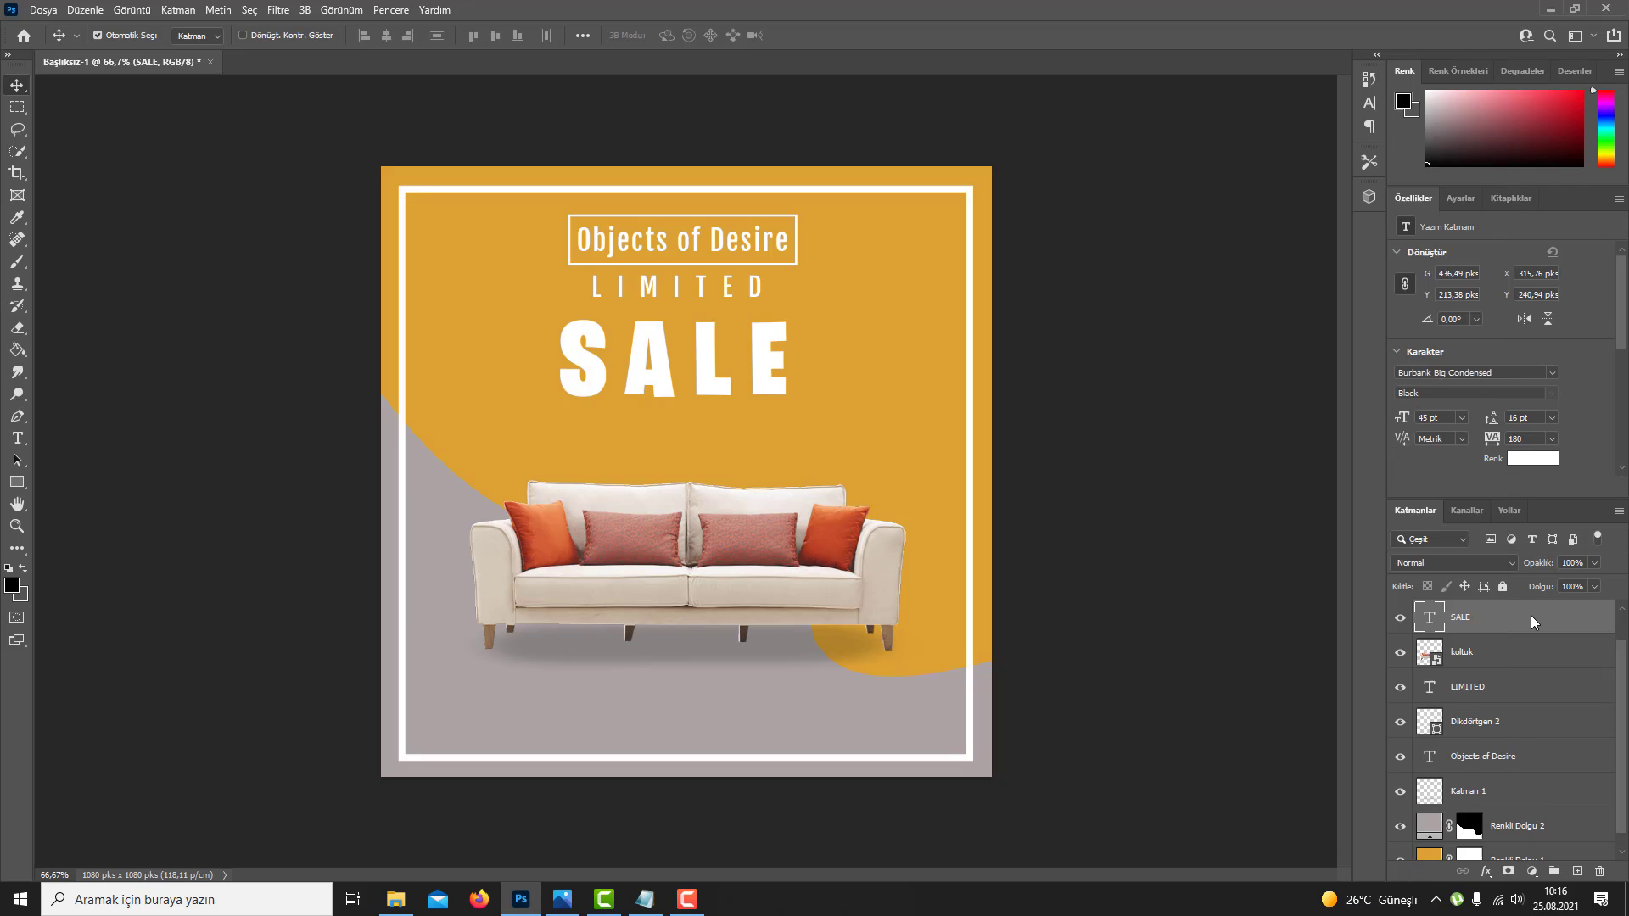
pyautogui.click(1515, 536)
pyautogui.click(1490, 536)
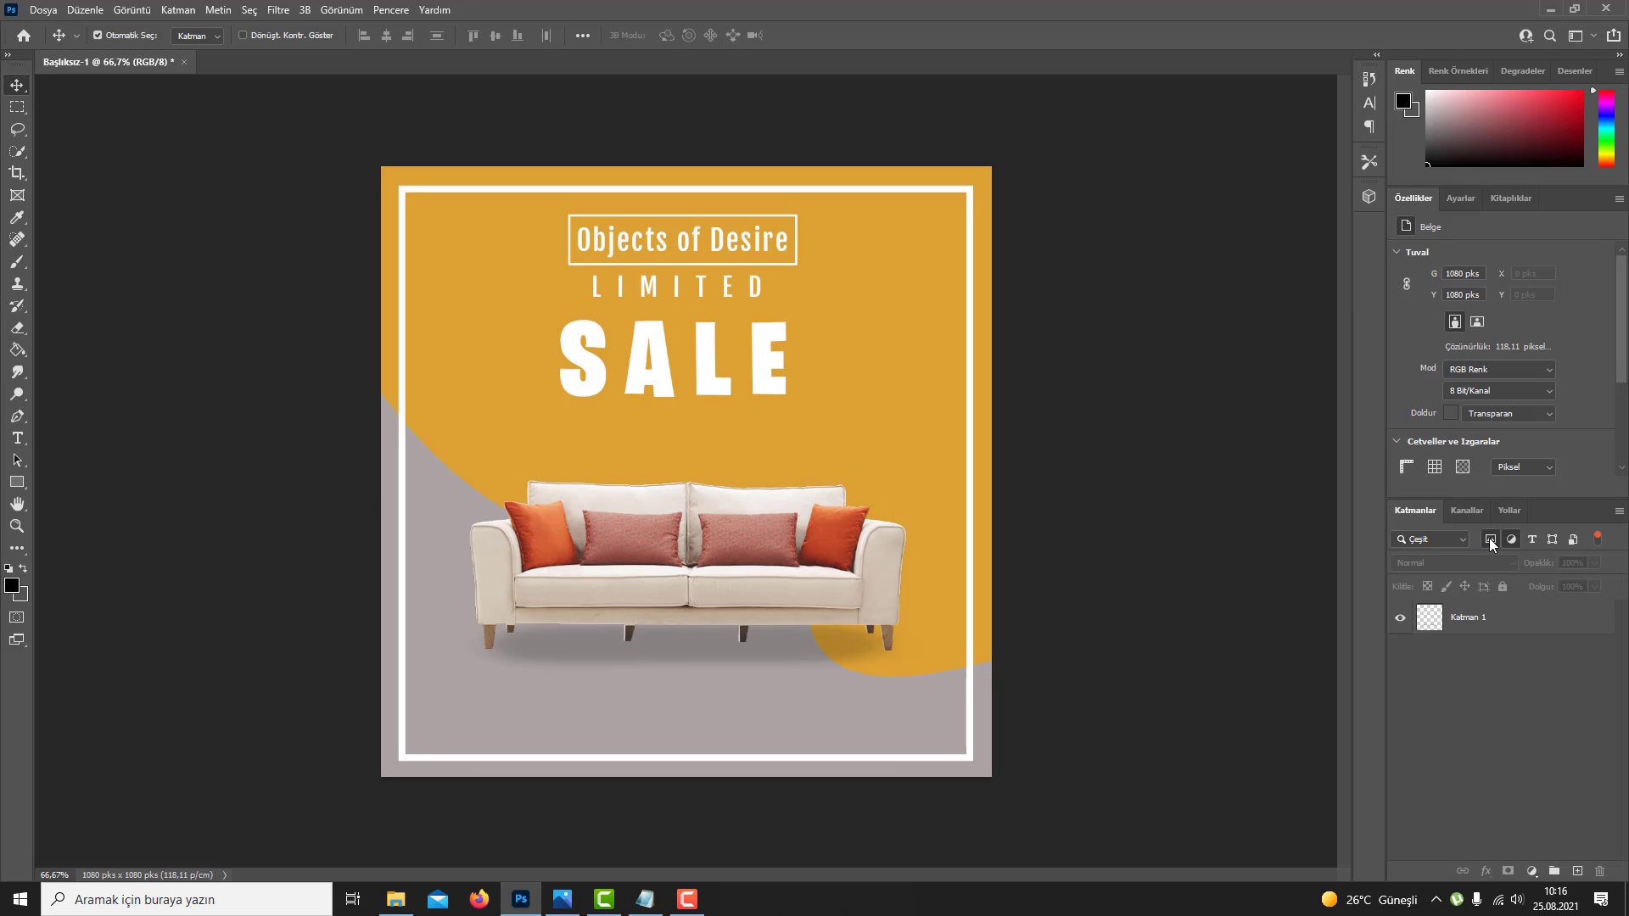
pyautogui.click(1420, 512)
pyautogui.click(1494, 541)
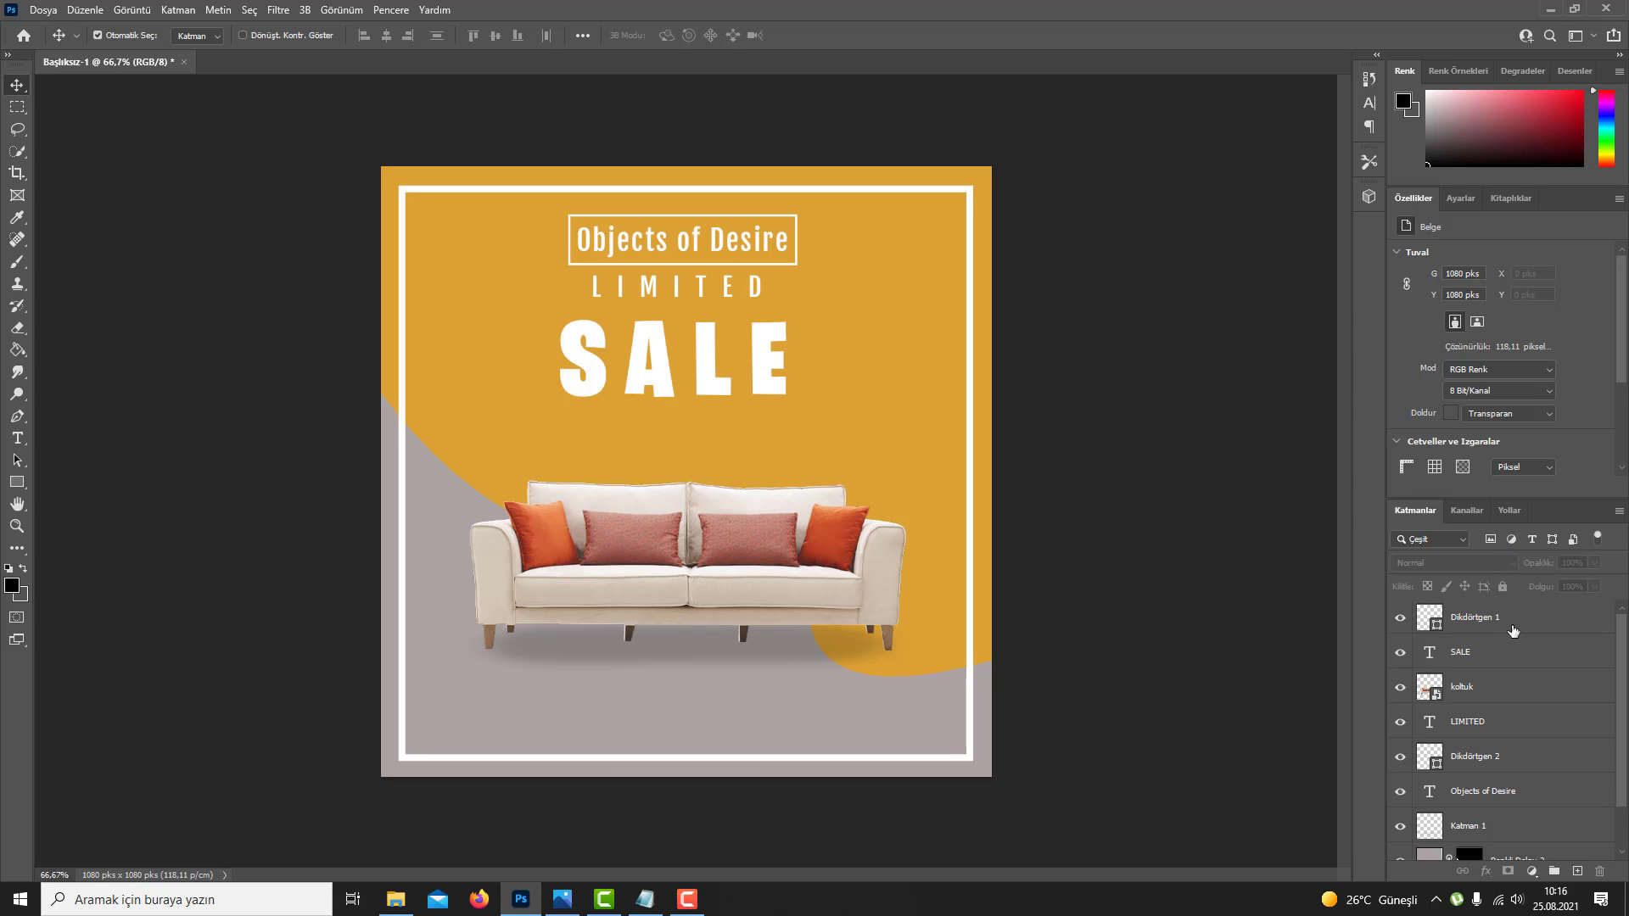
pyautogui.click(1493, 655)
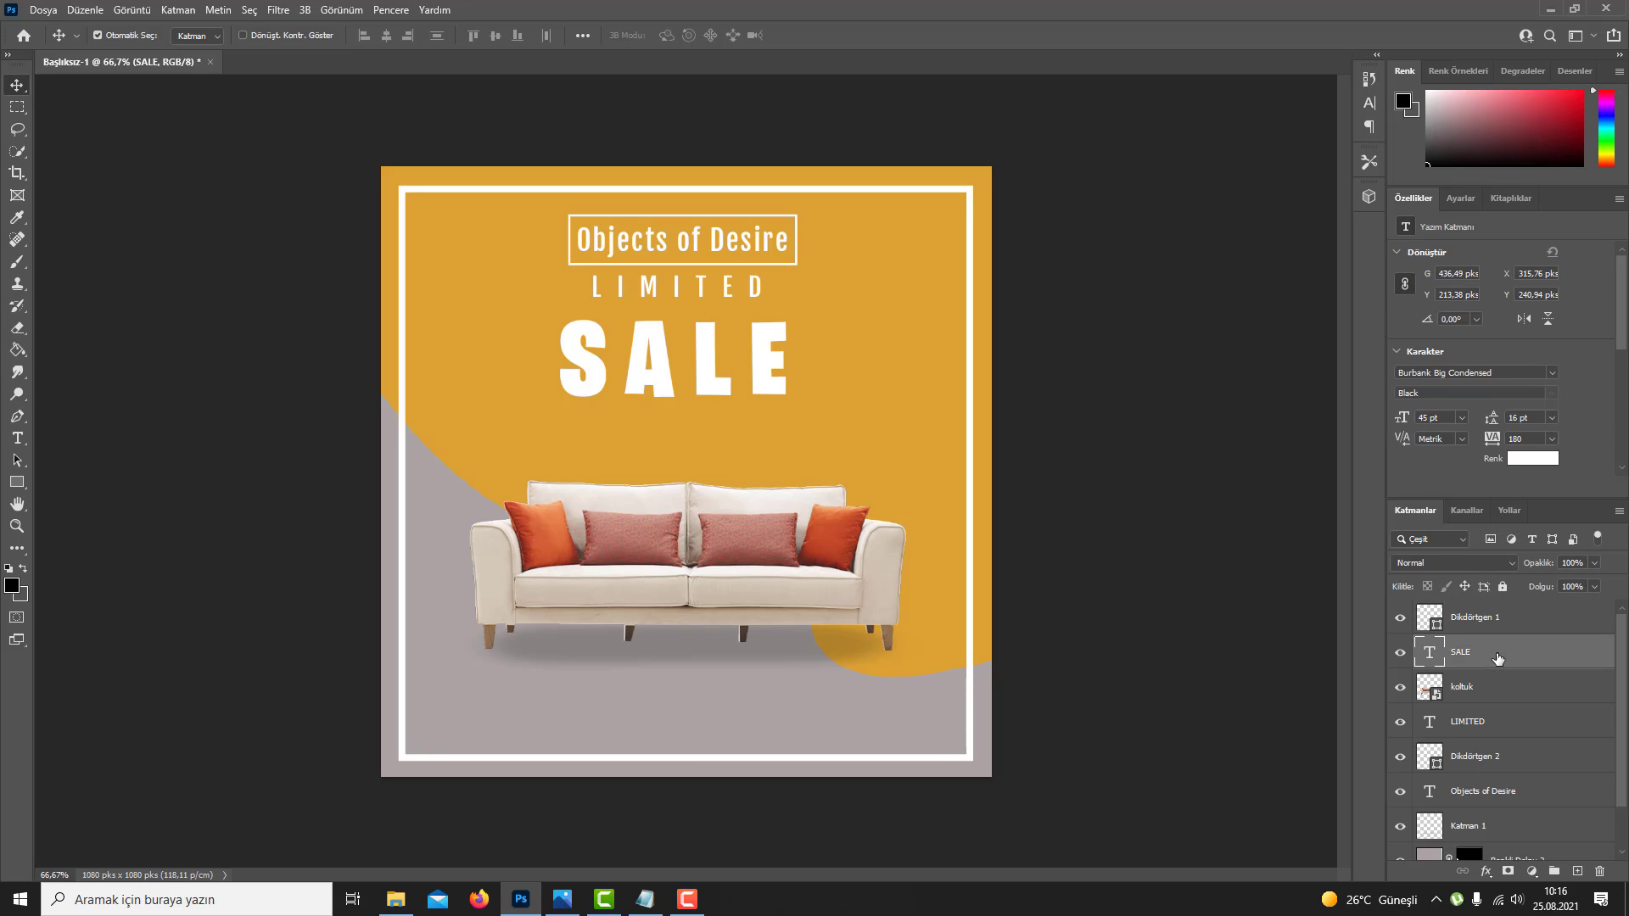
pyautogui.click(1534, 874)
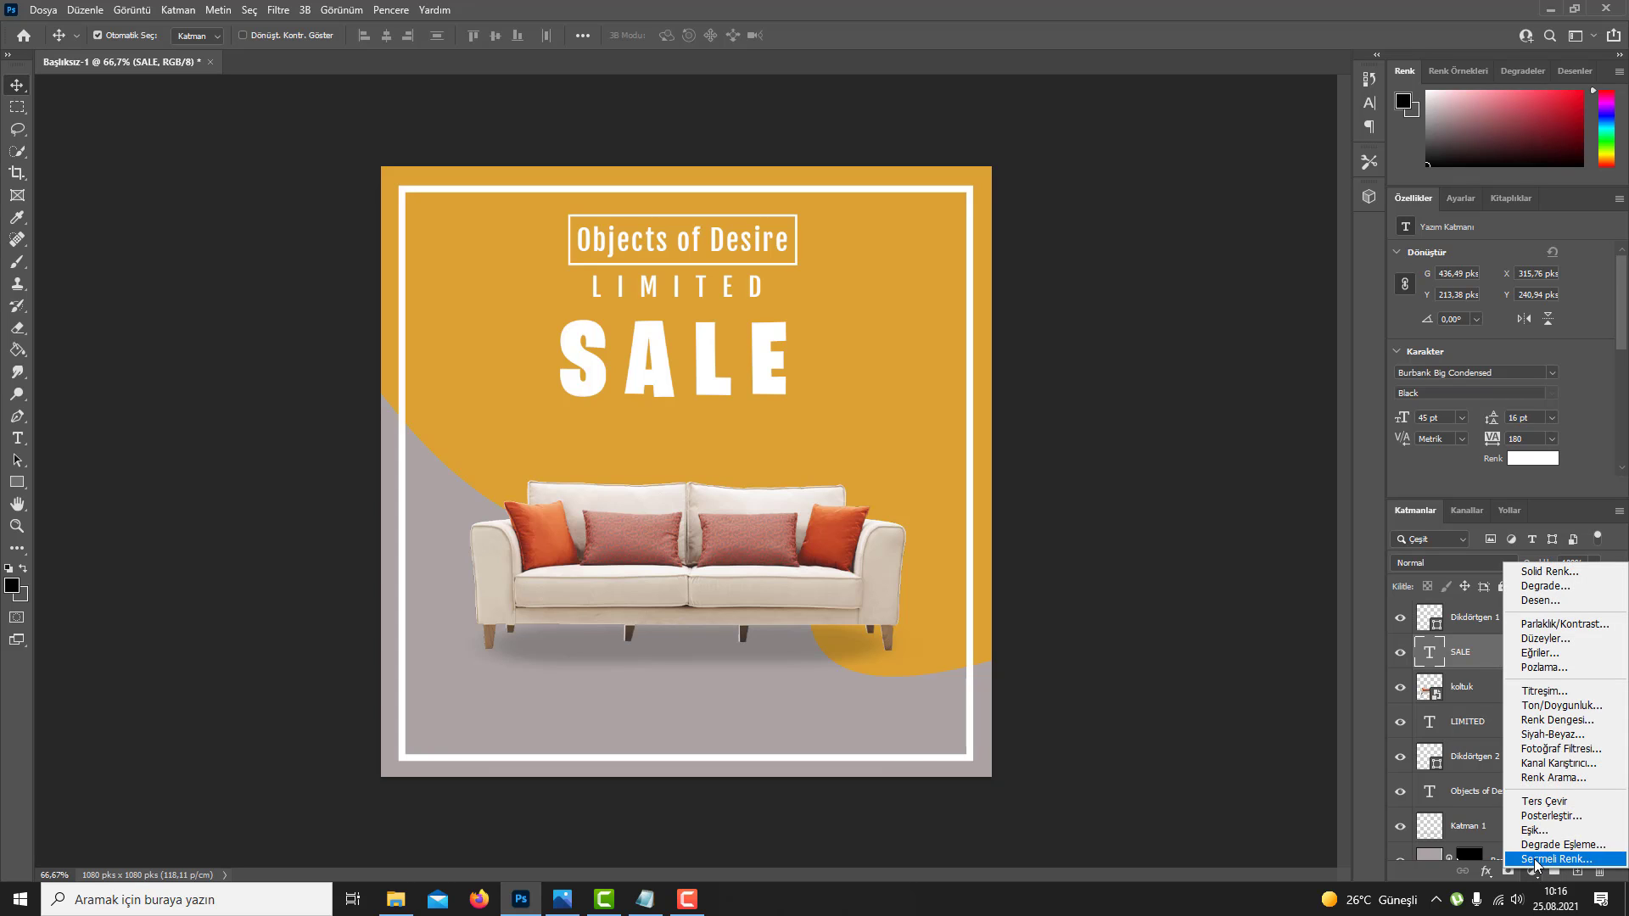
pyautogui.click(1536, 602)
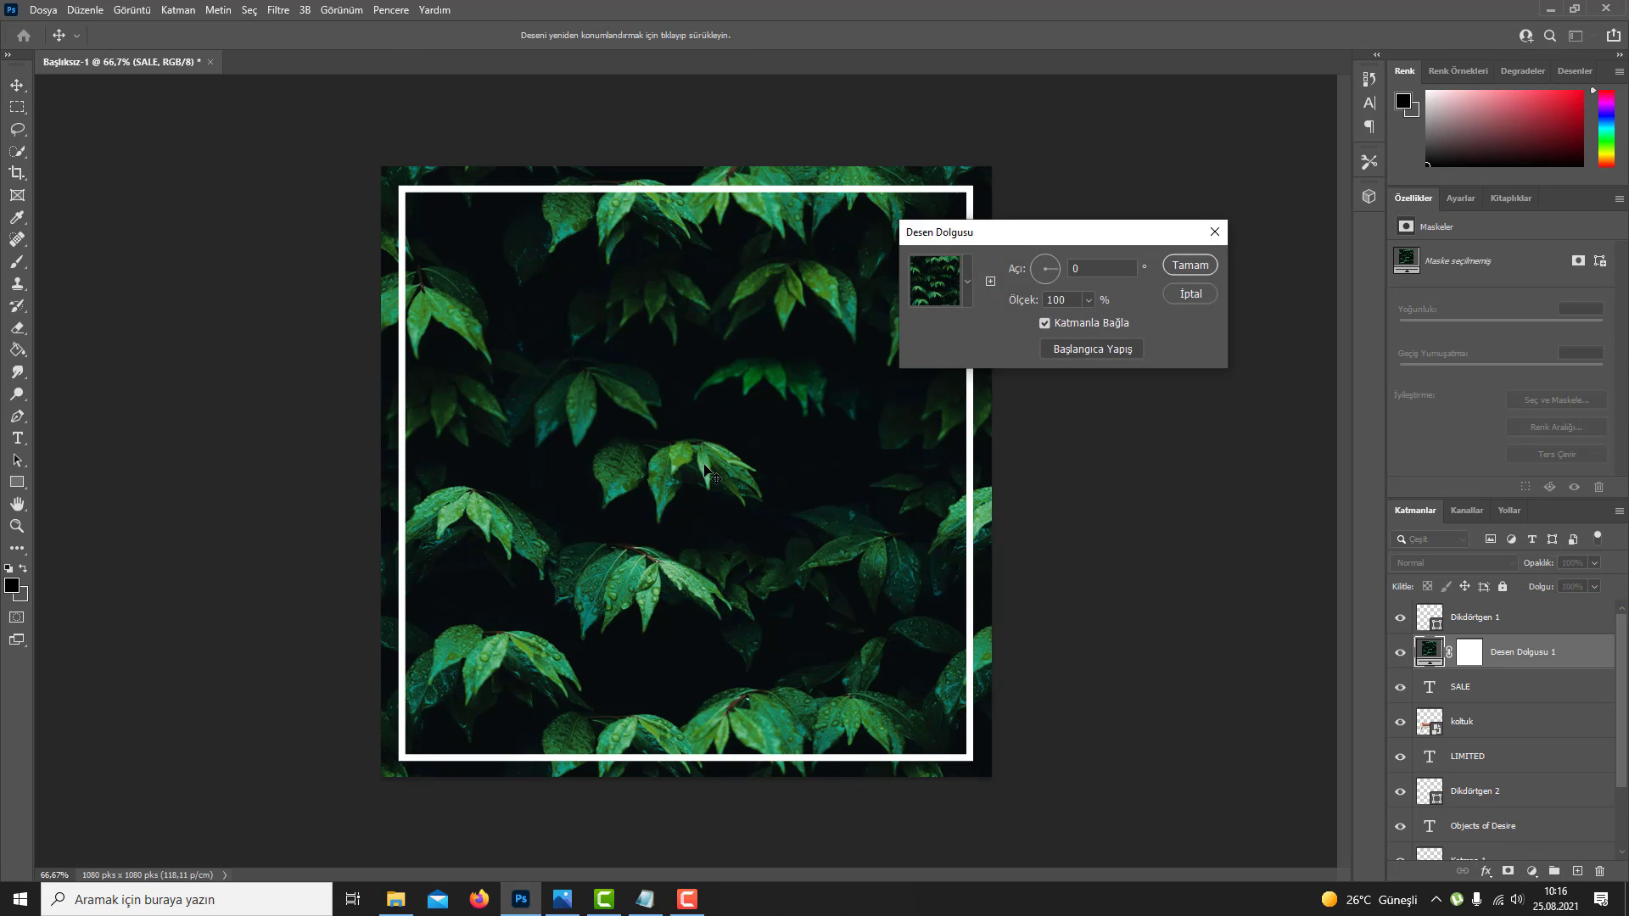
pyautogui.click(966, 274)
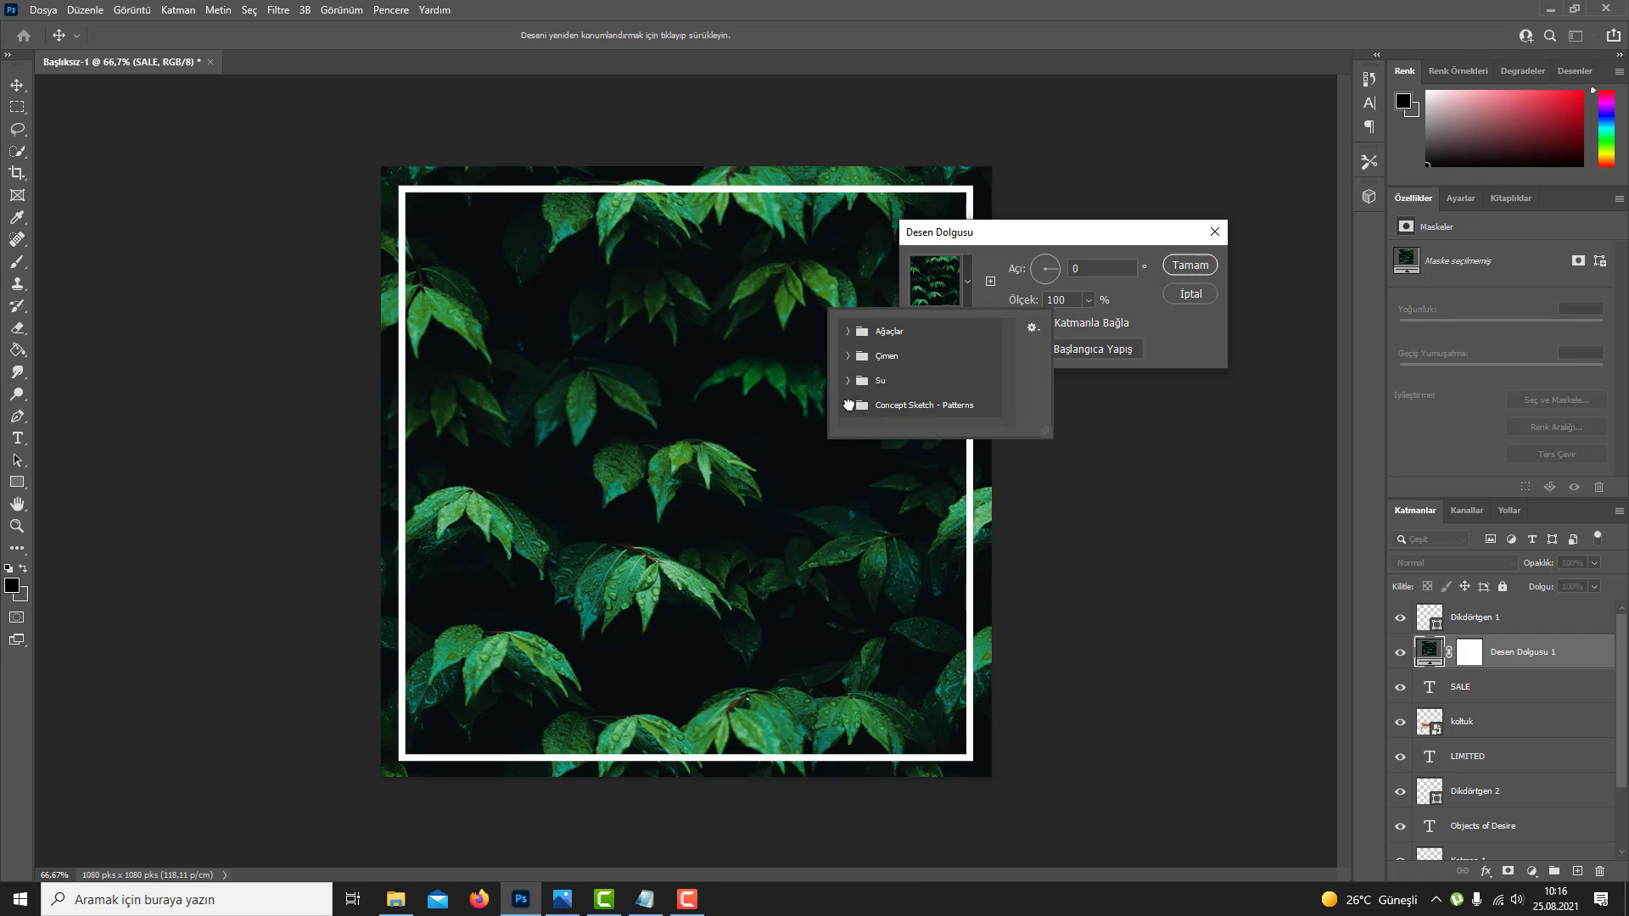
pyautogui.click(920, 398)
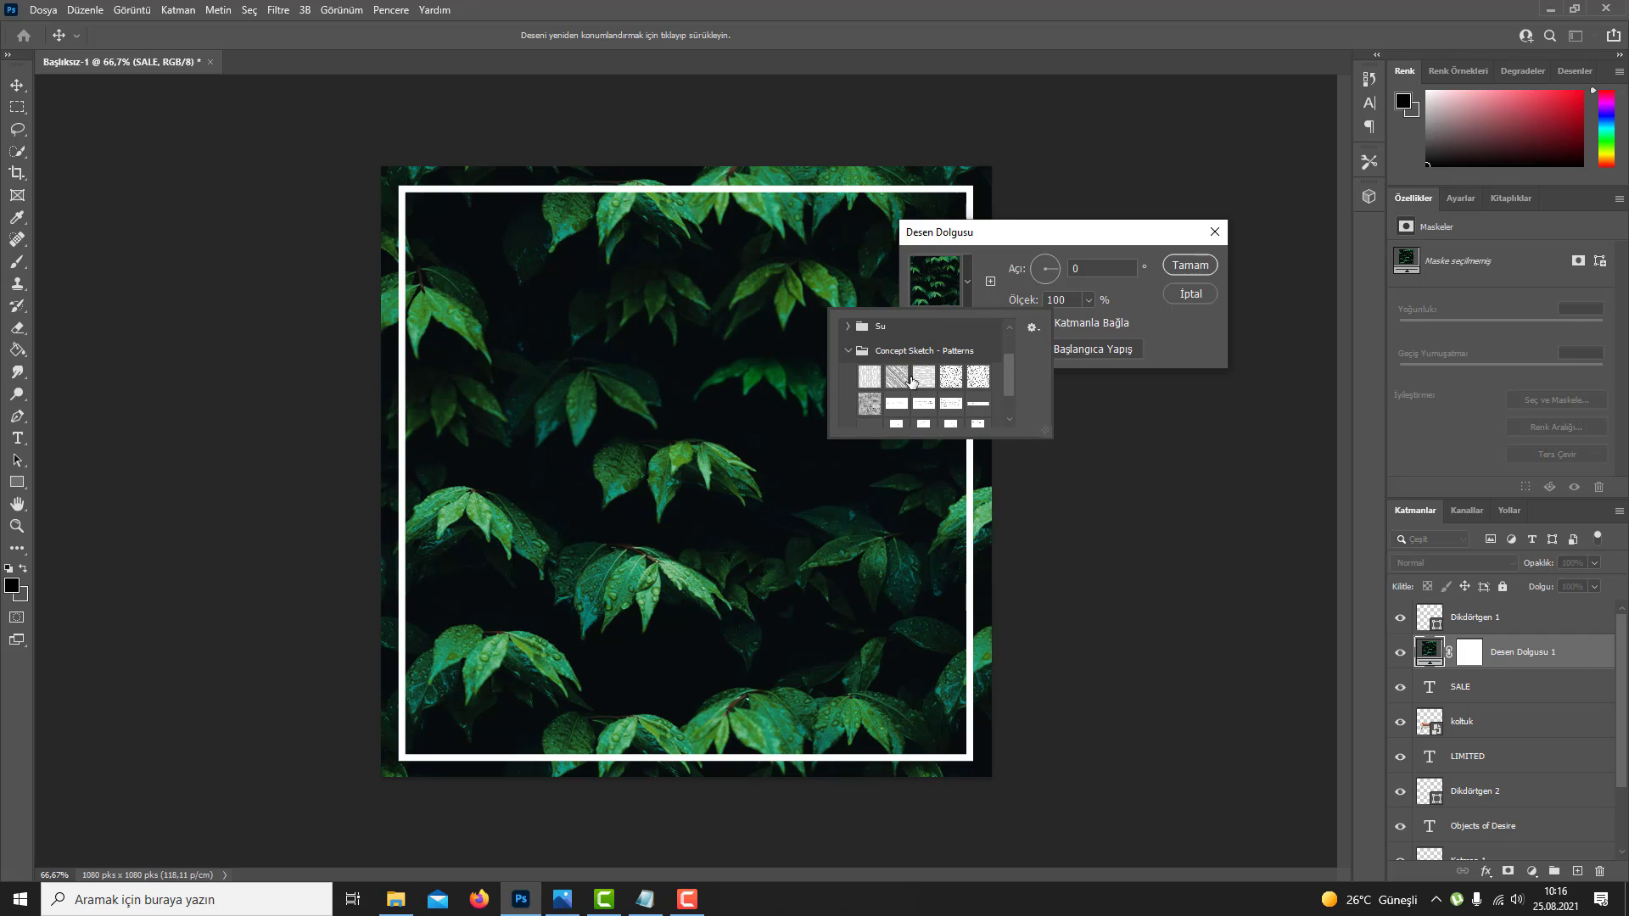
pyautogui.click(907, 376)
pyautogui.press('Escape')
pyautogui.press('Escape')
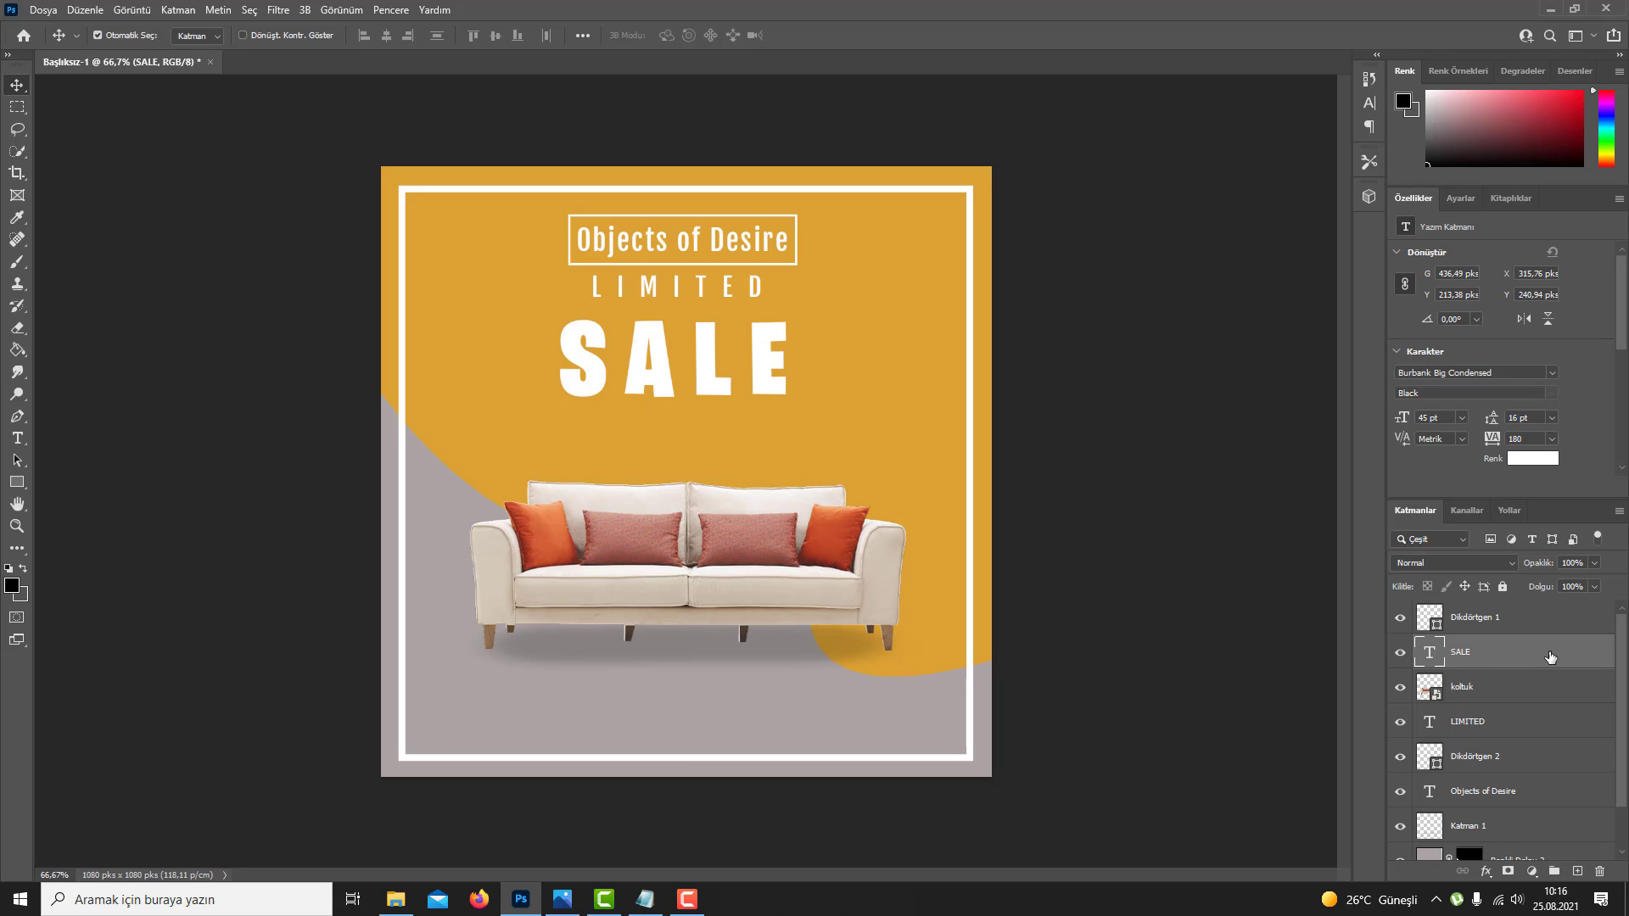
# Step: Add a Multiply drop shadow to SALE at 45% opacity with 10 px distance
pyautogui.doubleClick(1551, 656)
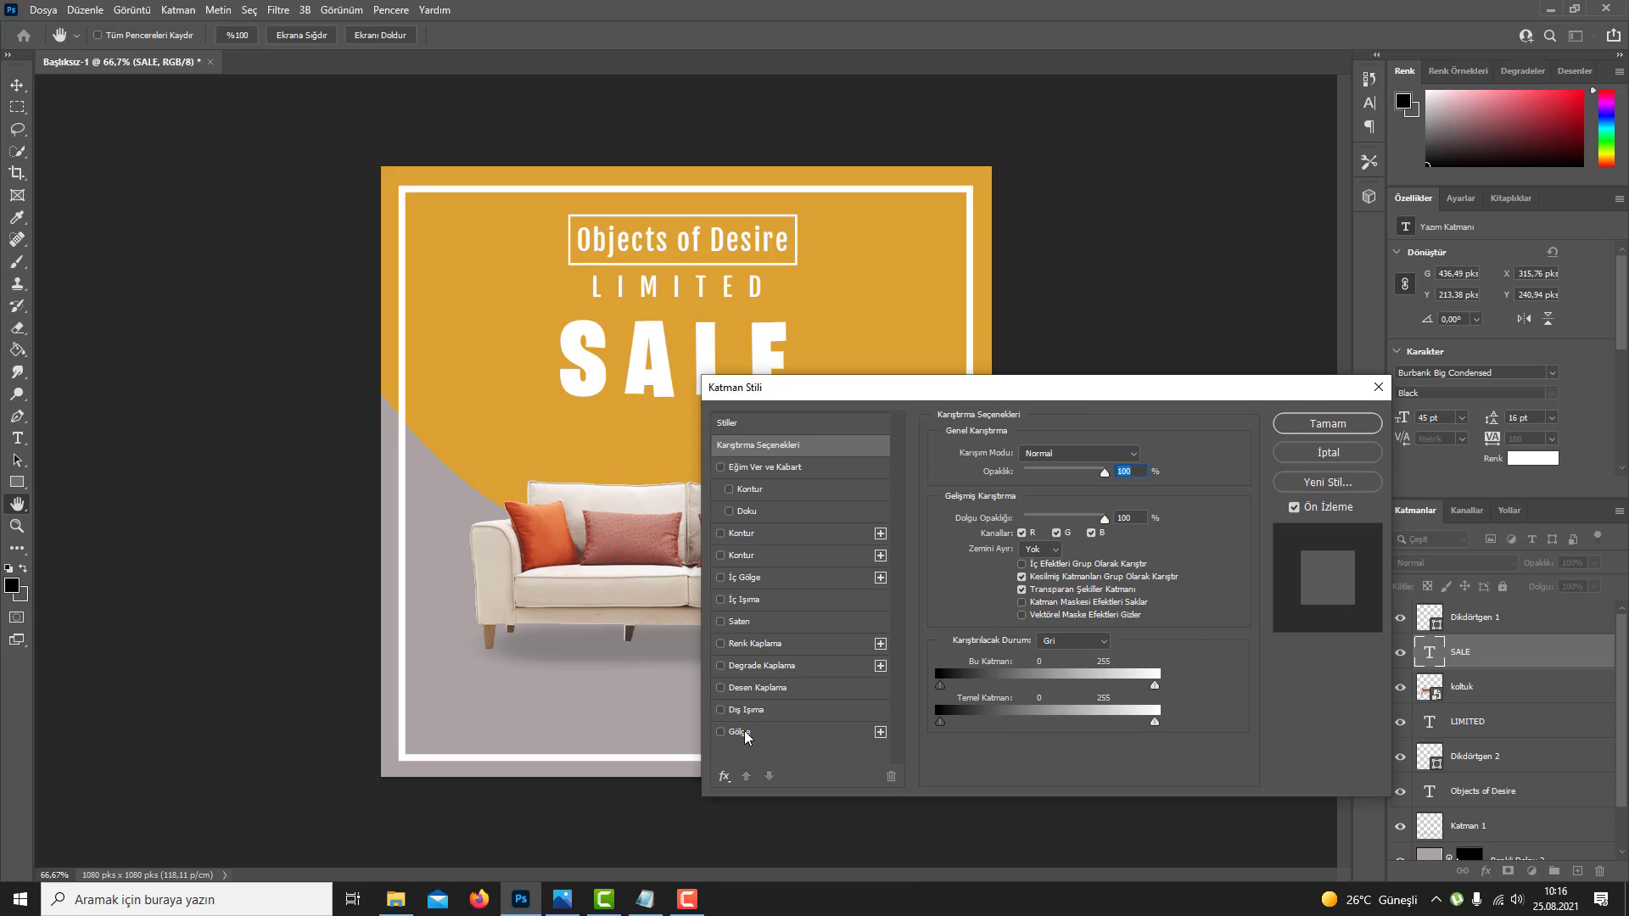
pyautogui.click(744, 732)
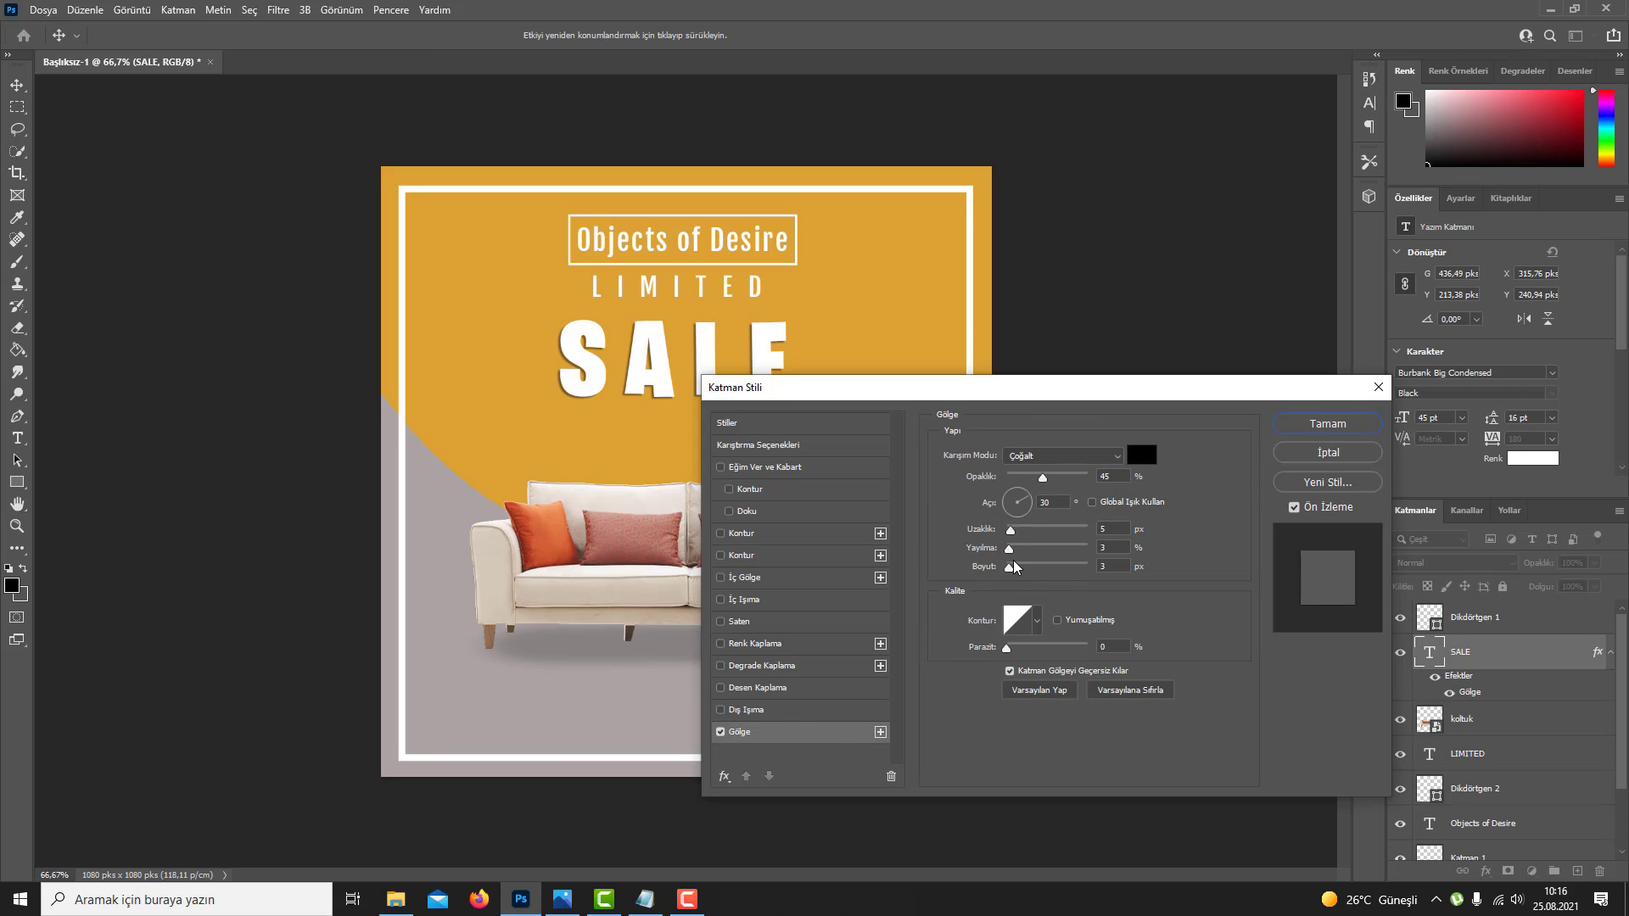
pyautogui.moveTo(1011, 531); pyautogui.dragTo(1016, 530)
pyautogui.click(1302, 424)
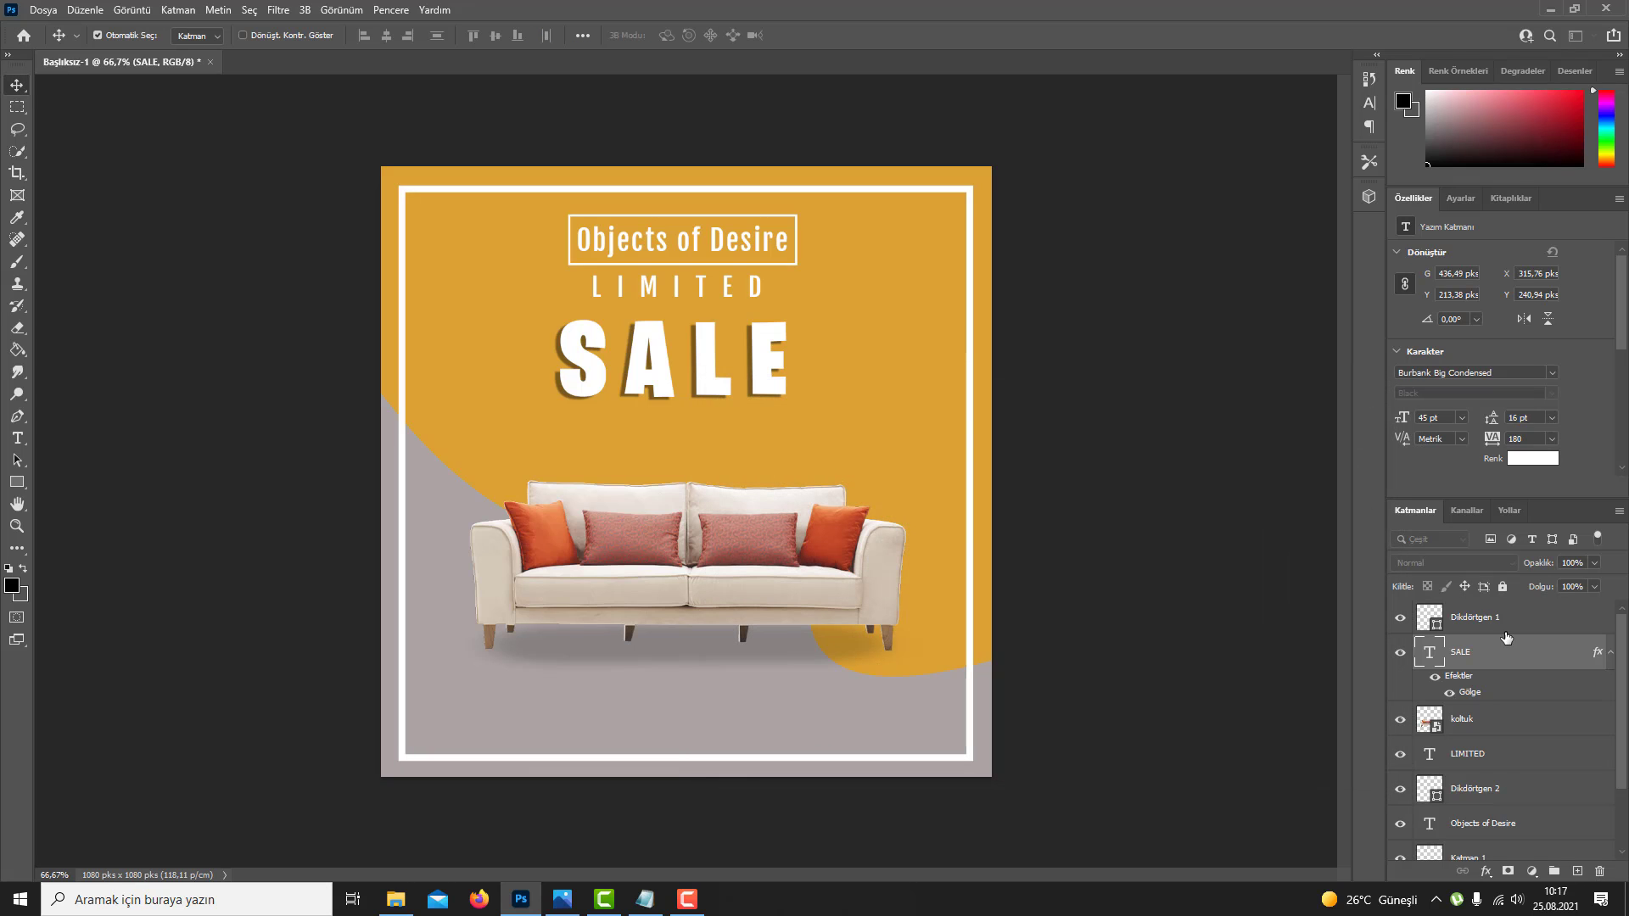
pyautogui.rightClick(1549, 659)
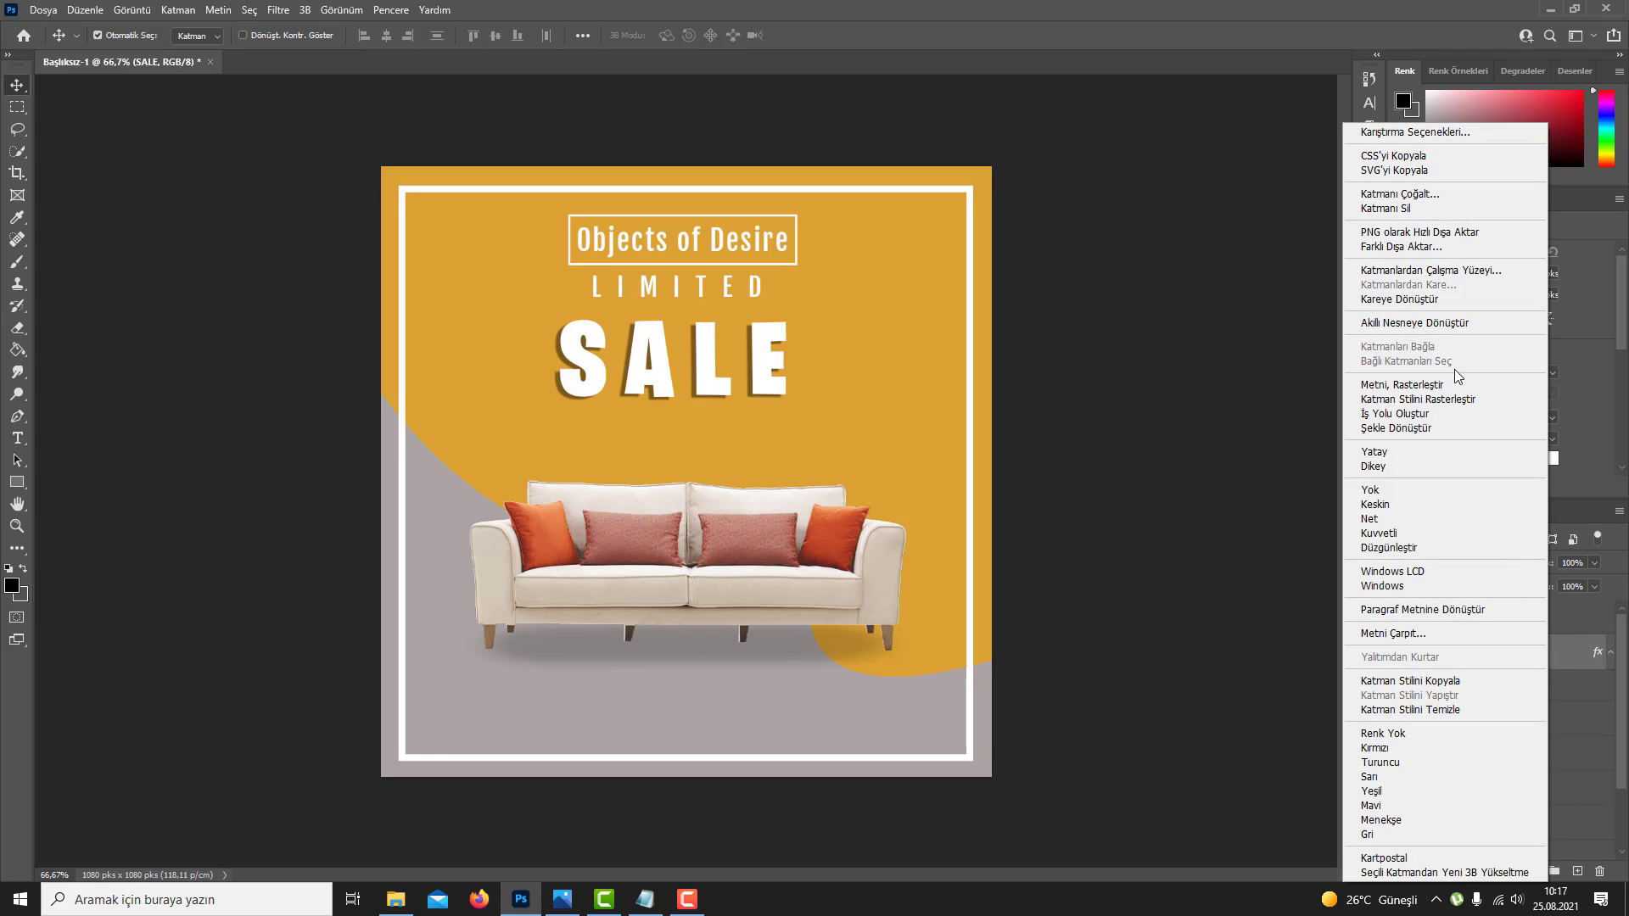
pyautogui.click(1560, 649)
pyautogui.click(1531, 871)
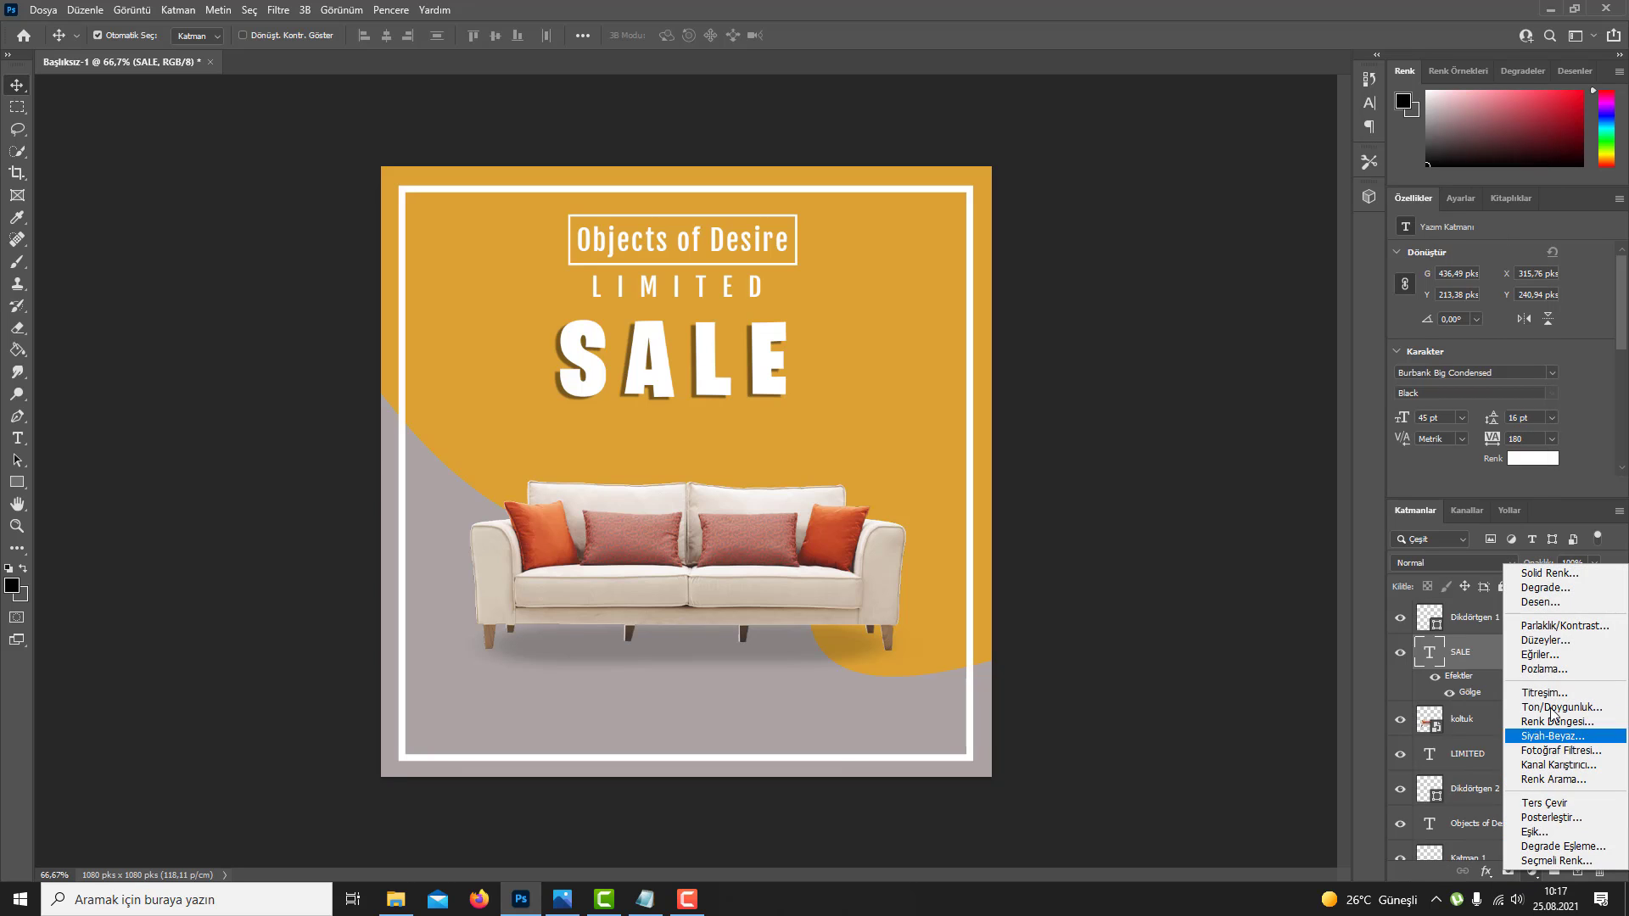
pyautogui.click(1562, 604)
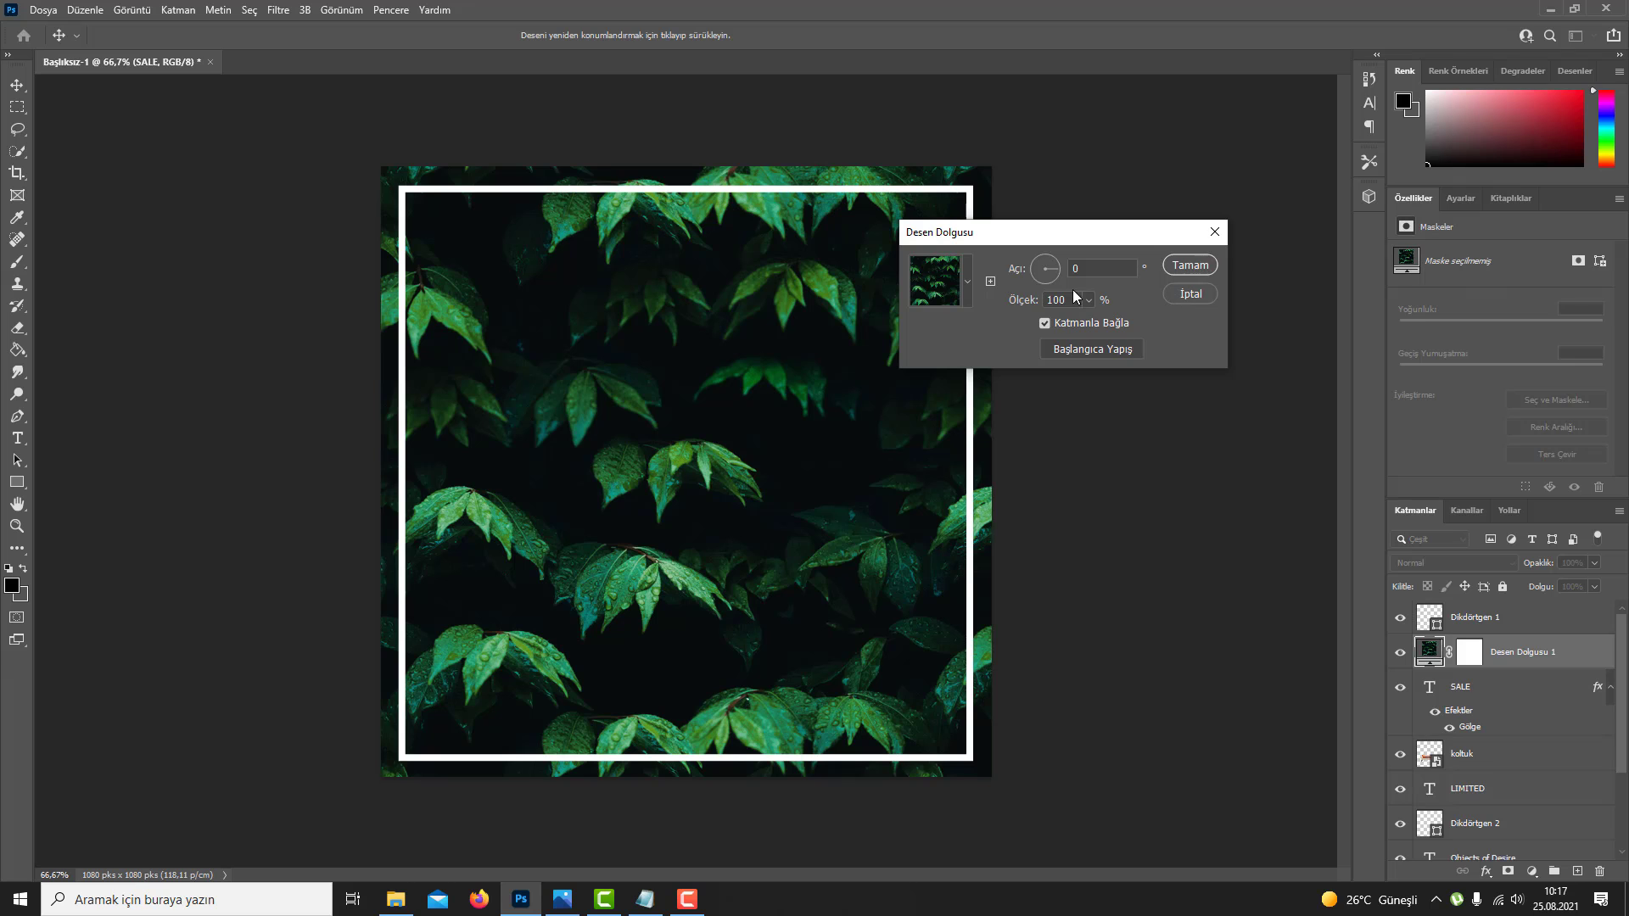
pyautogui.click(966, 282)
pyautogui.click(894, 380)
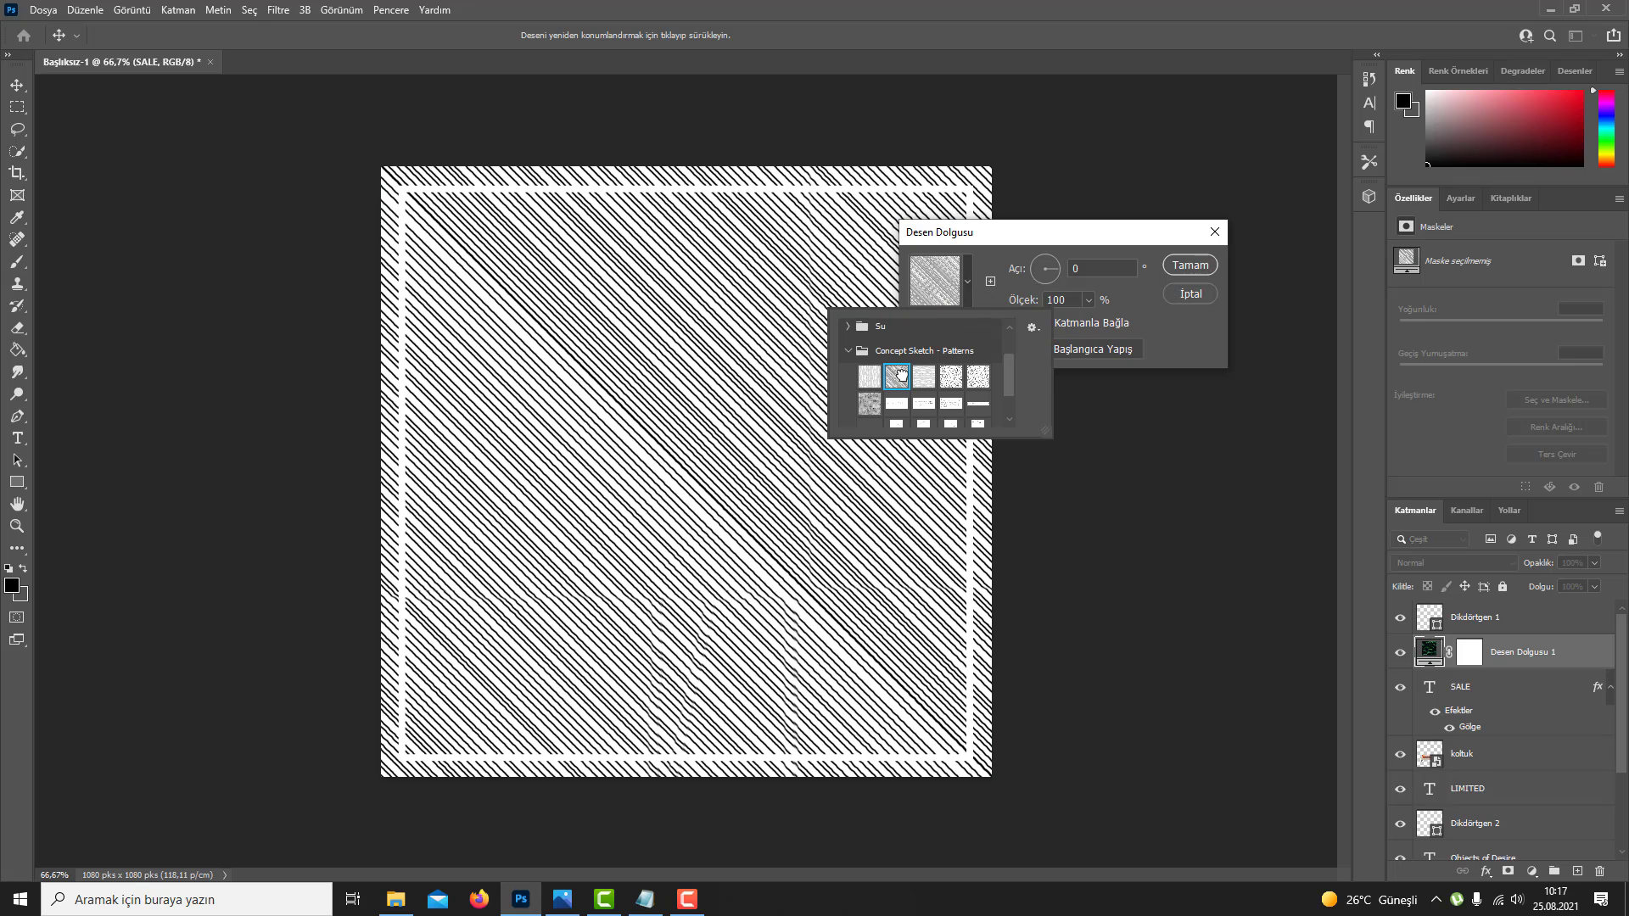
pyautogui.click(869, 401)
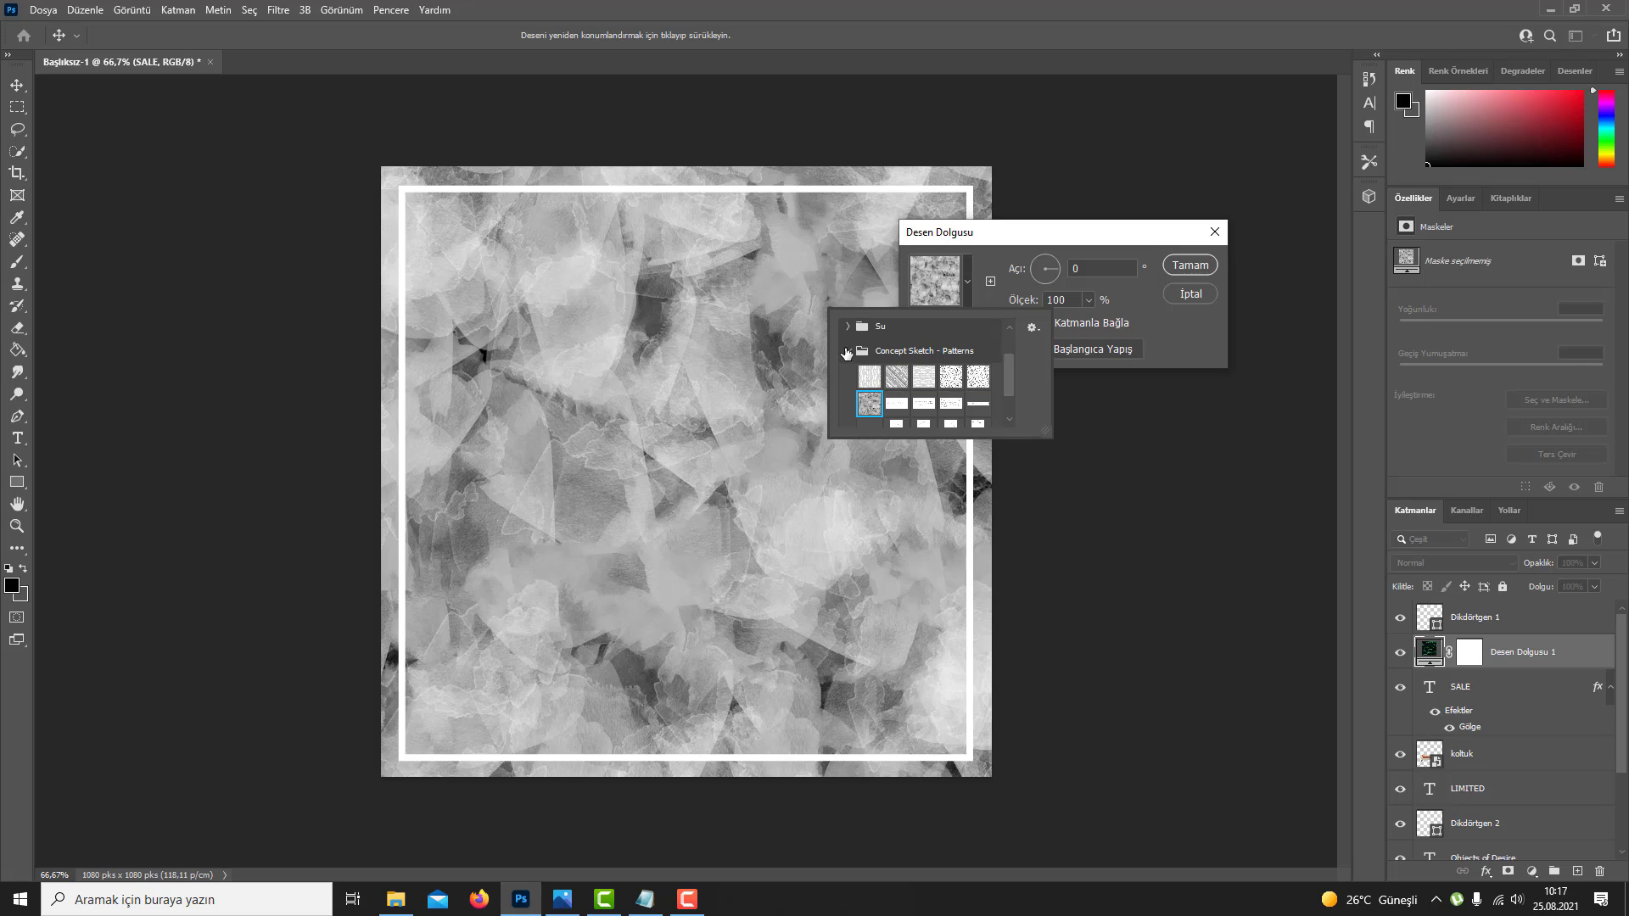
pyautogui.click(848, 350)
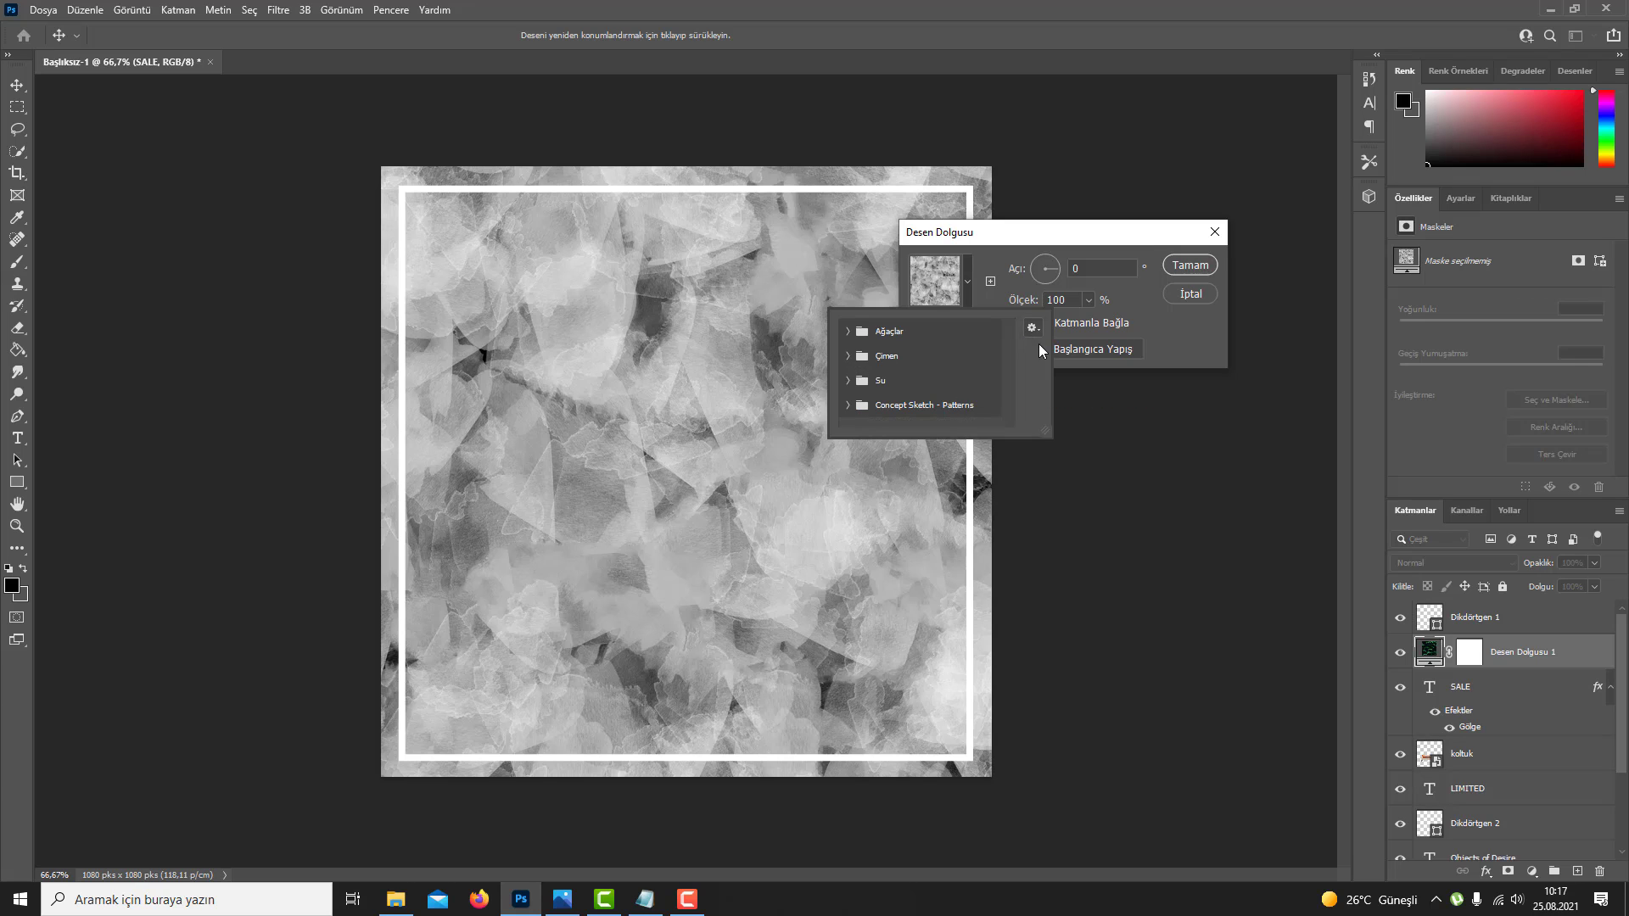
pyautogui.click(1187, 308)
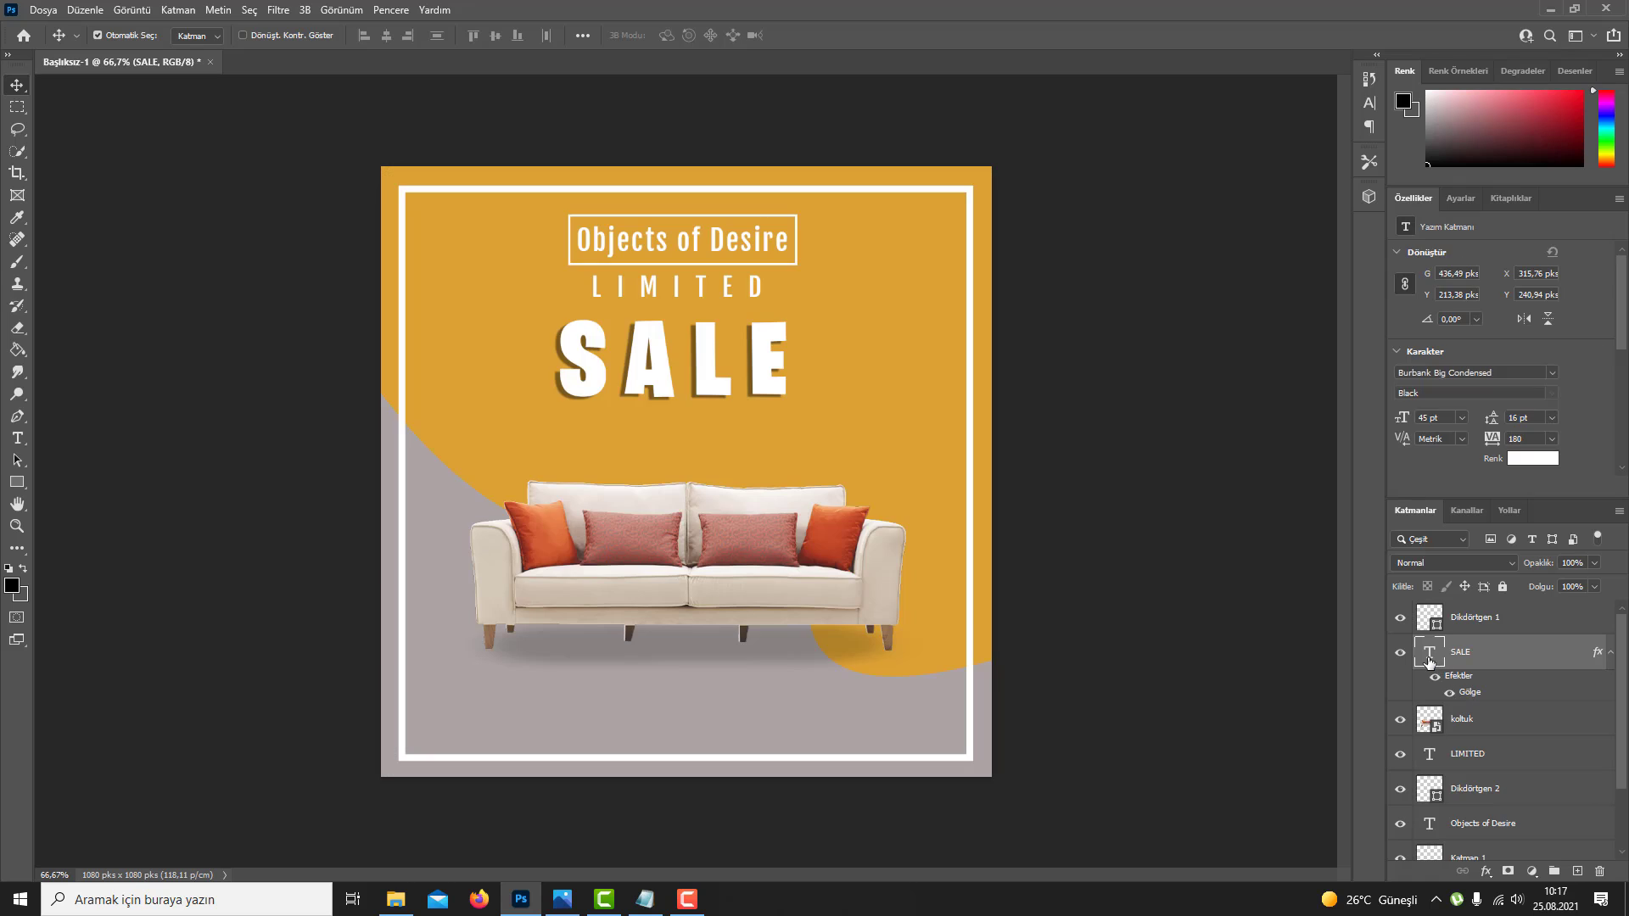
# Step: Paste the line "the quest ends here" from the notes into a new text box
pyautogui.click(750, 458)
pyautogui.press('t')
pyautogui.click(599, 471)
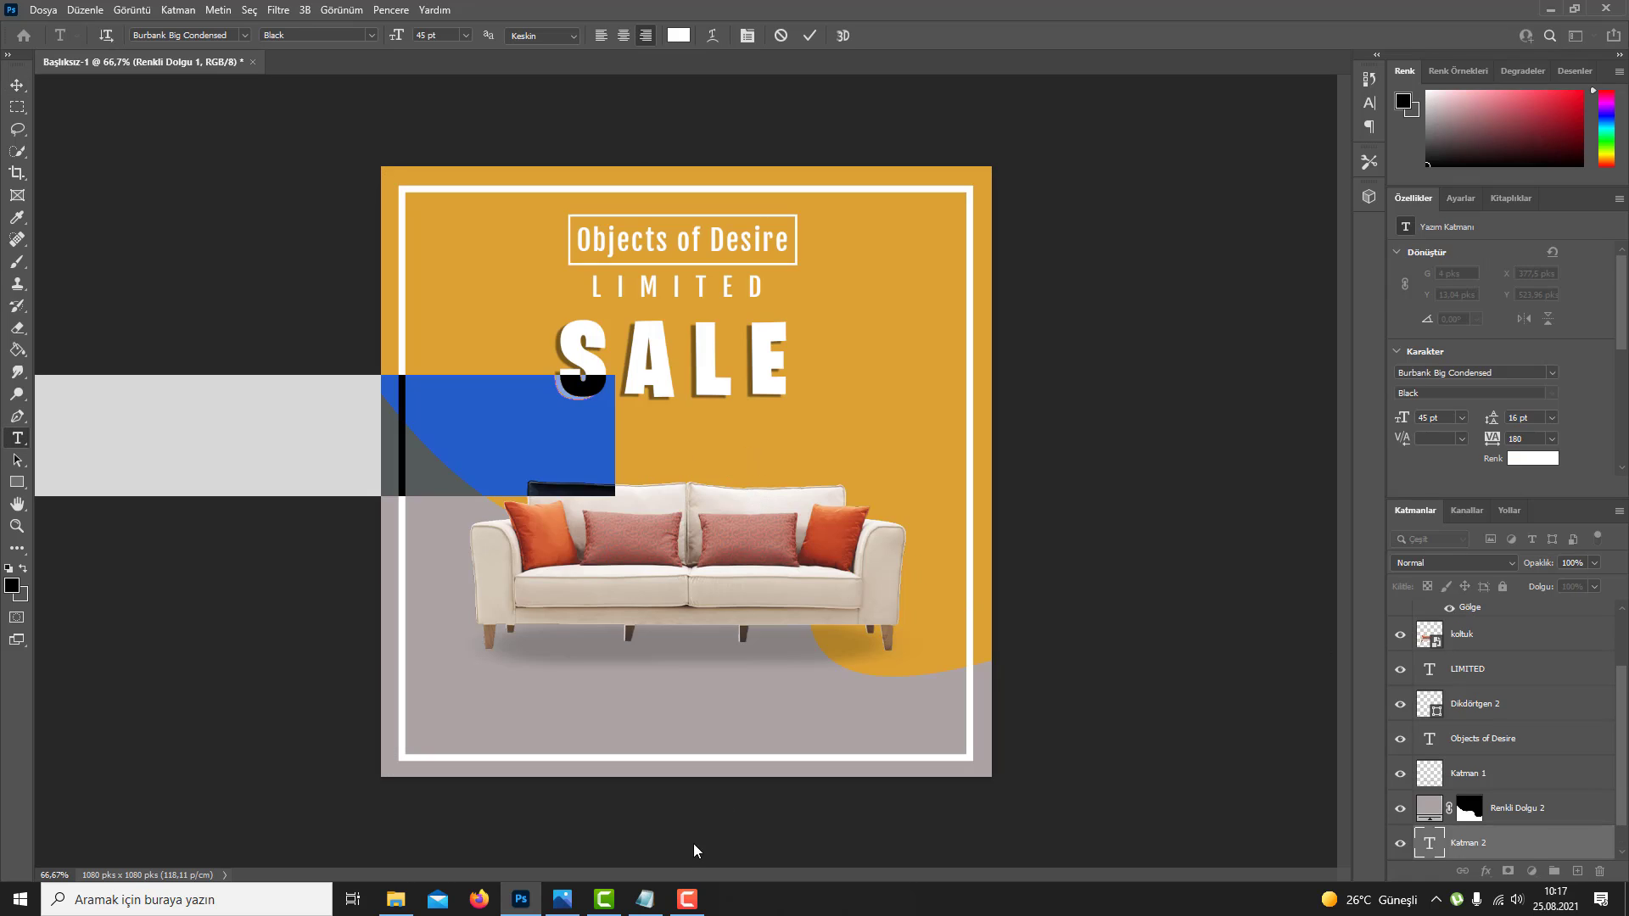
pyautogui.click(644, 899)
pyautogui.moveTo(484, 759); pyautogui.dragTo(312, 759)
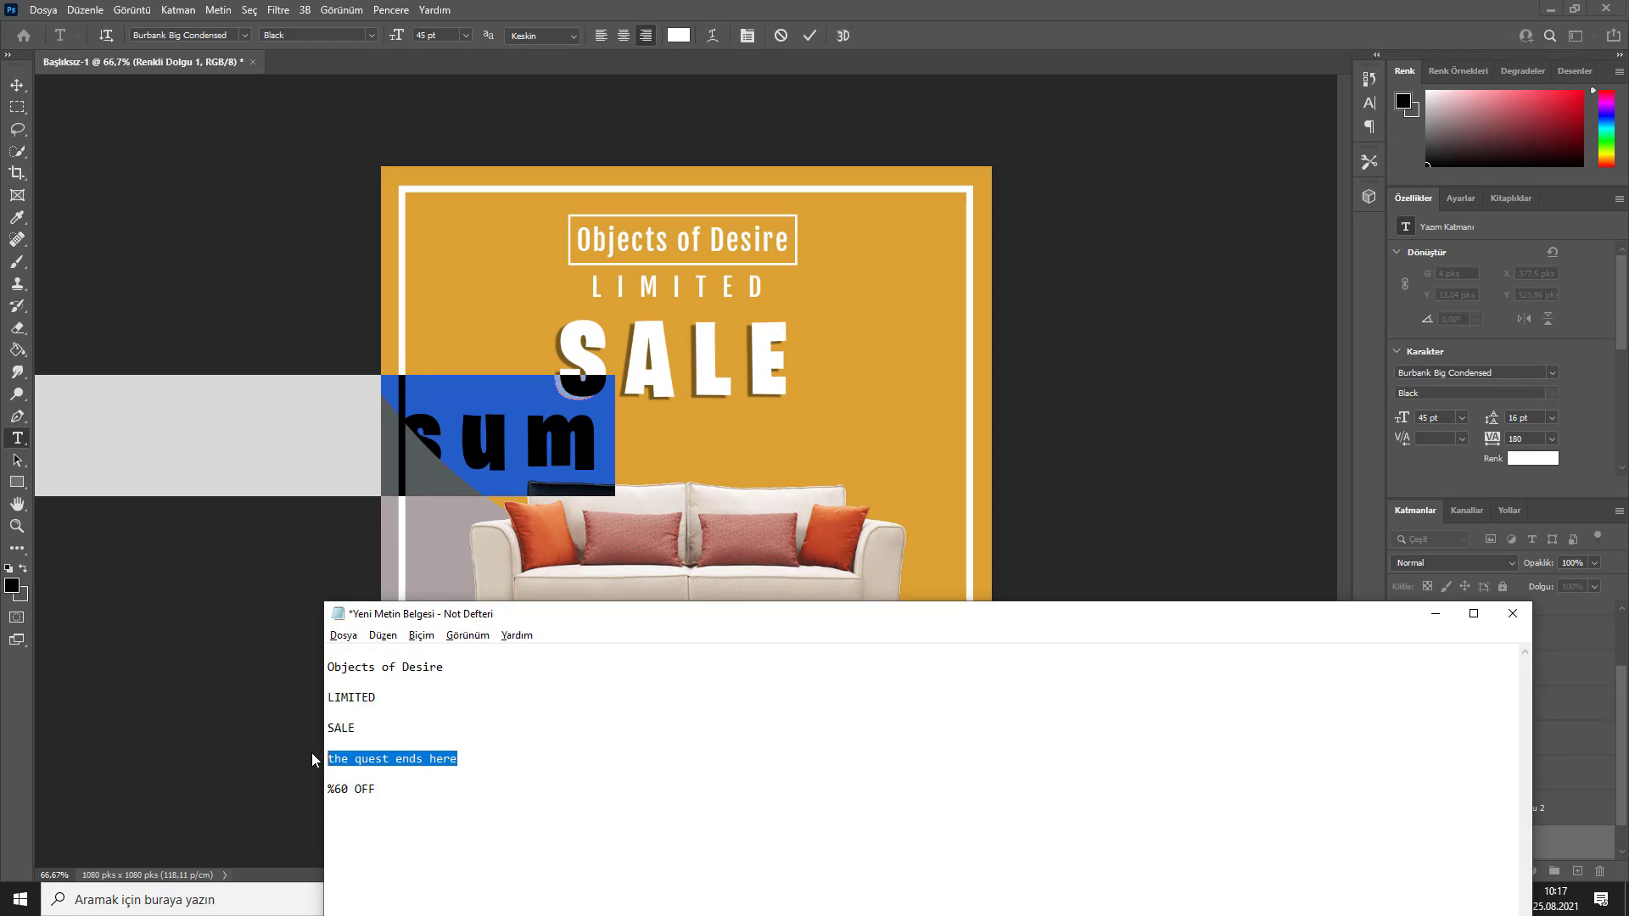
pyautogui.click(291, 434)
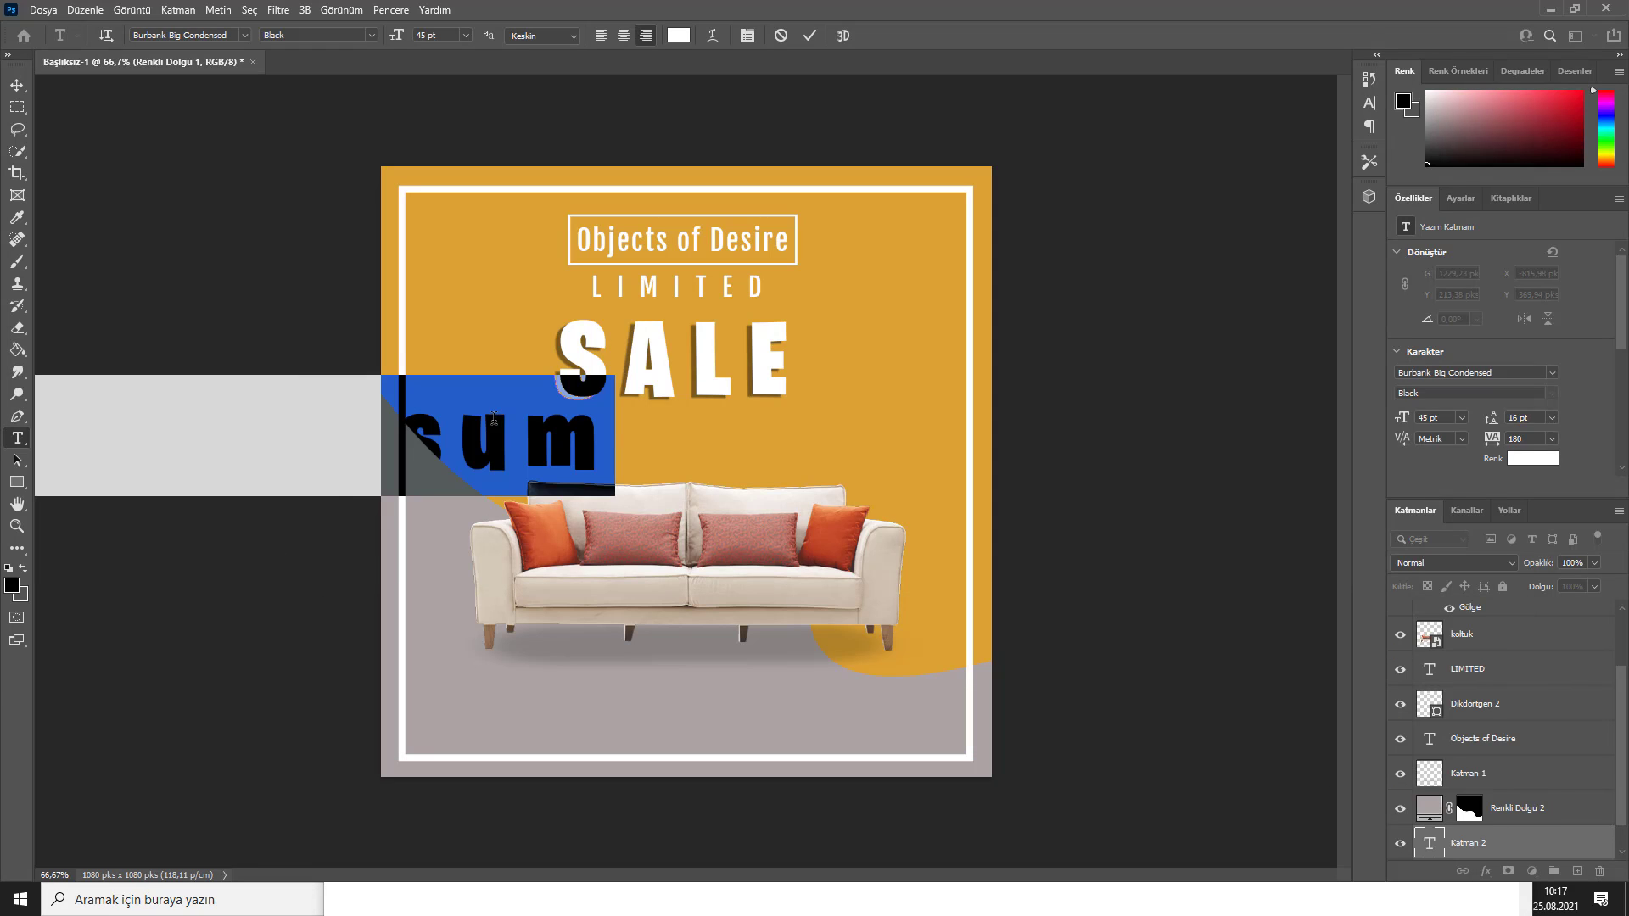
pyautogui.hotkey('ctrl', 'v')
# Step: Set the line to 8 pt with 480 tracking, centred above the sofa
pyautogui.hotkey('ctrl', 'a')
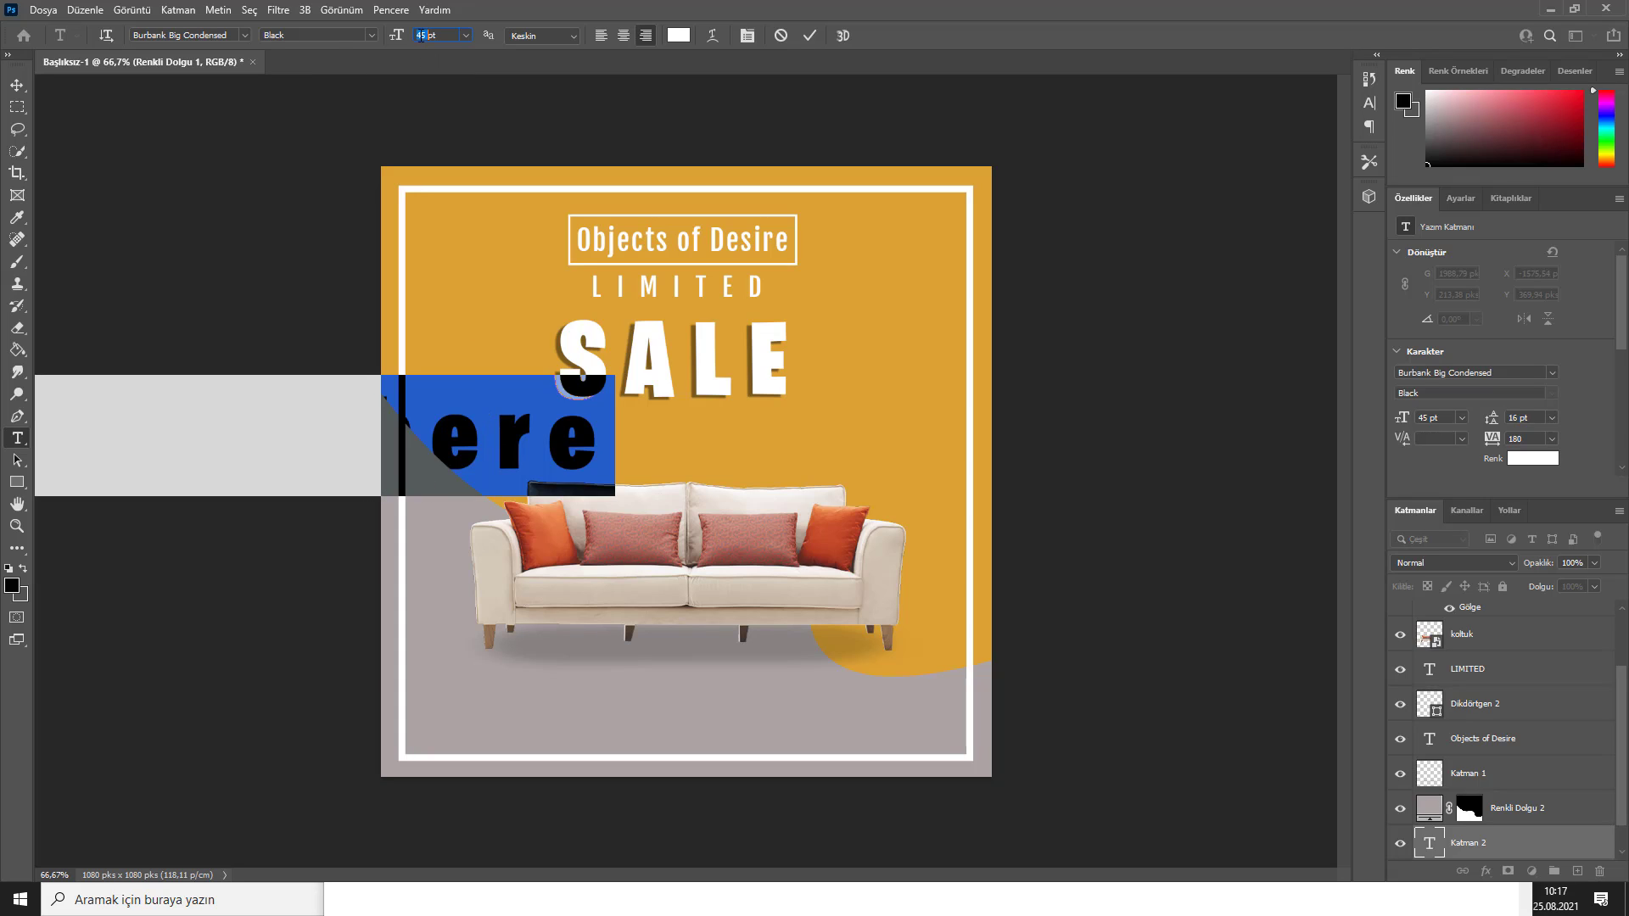
pyautogui.write('8')
pyautogui.press('Return')
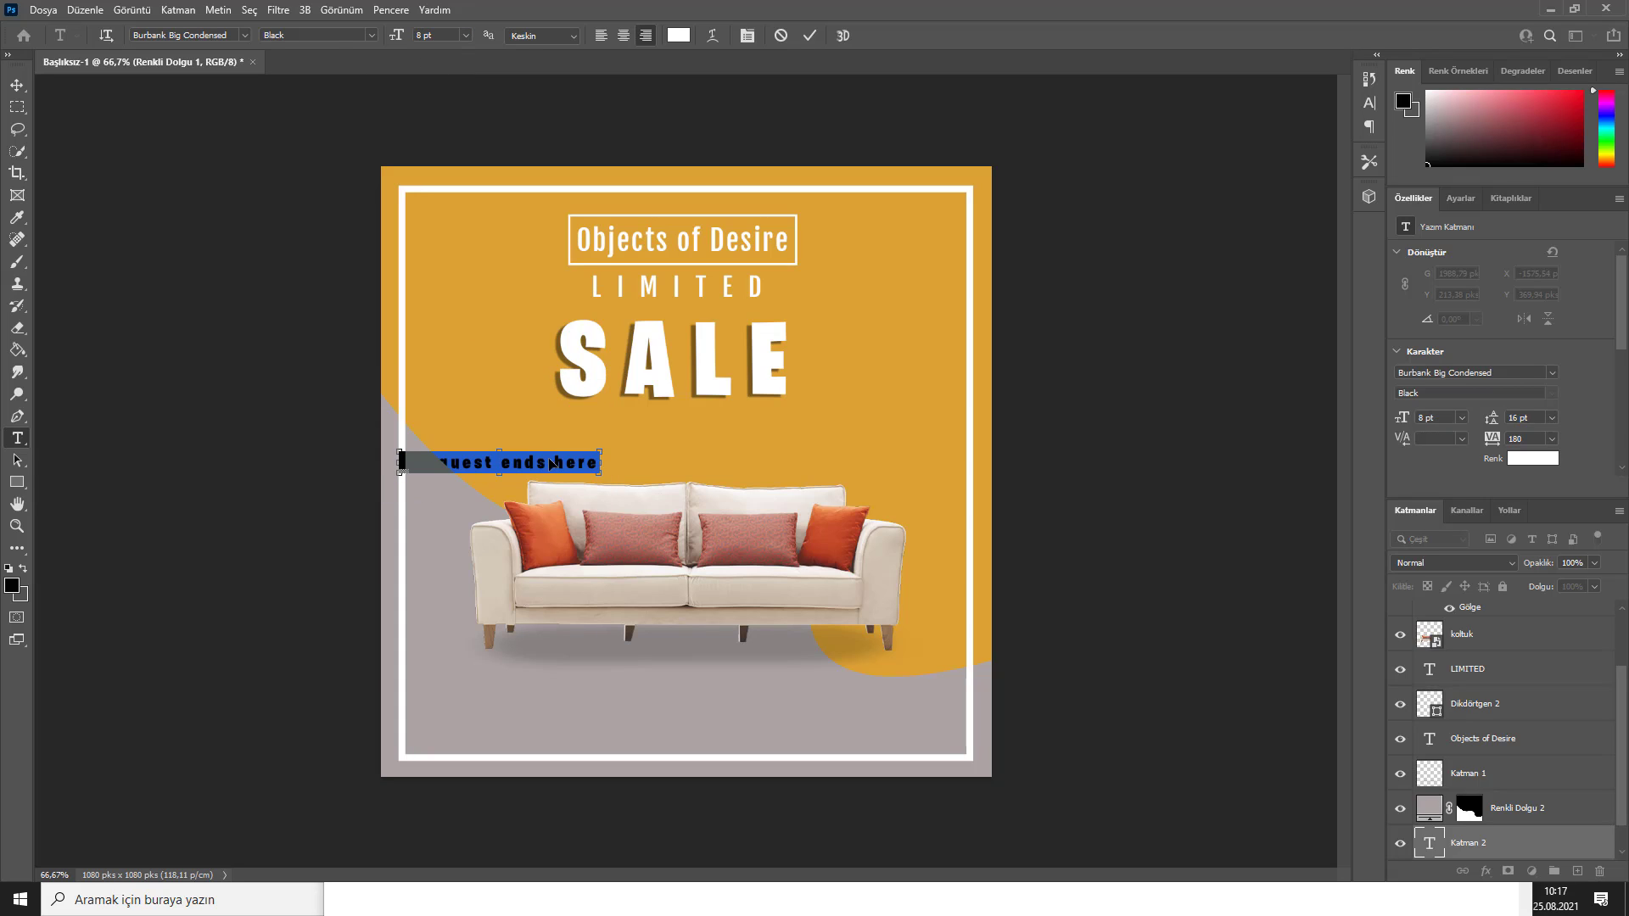
pyautogui.moveTo(560, 473); pyautogui.dragTo(816, 475)
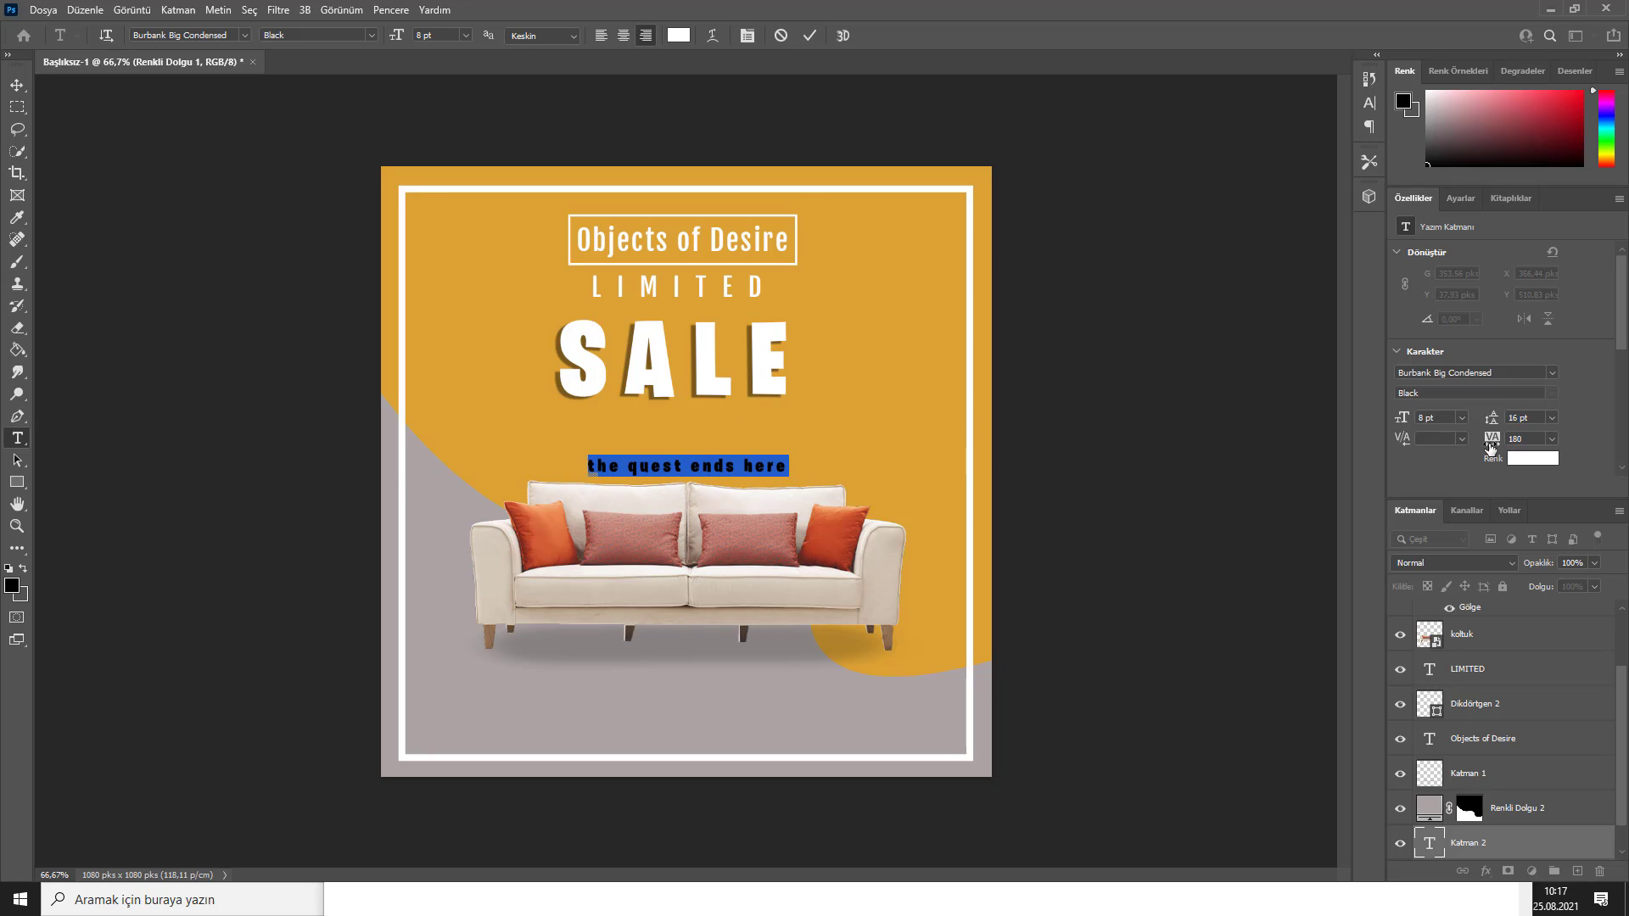
pyautogui.moveTo(1489, 439); pyautogui.dragTo(1497, 445)
pyautogui.press('Return')
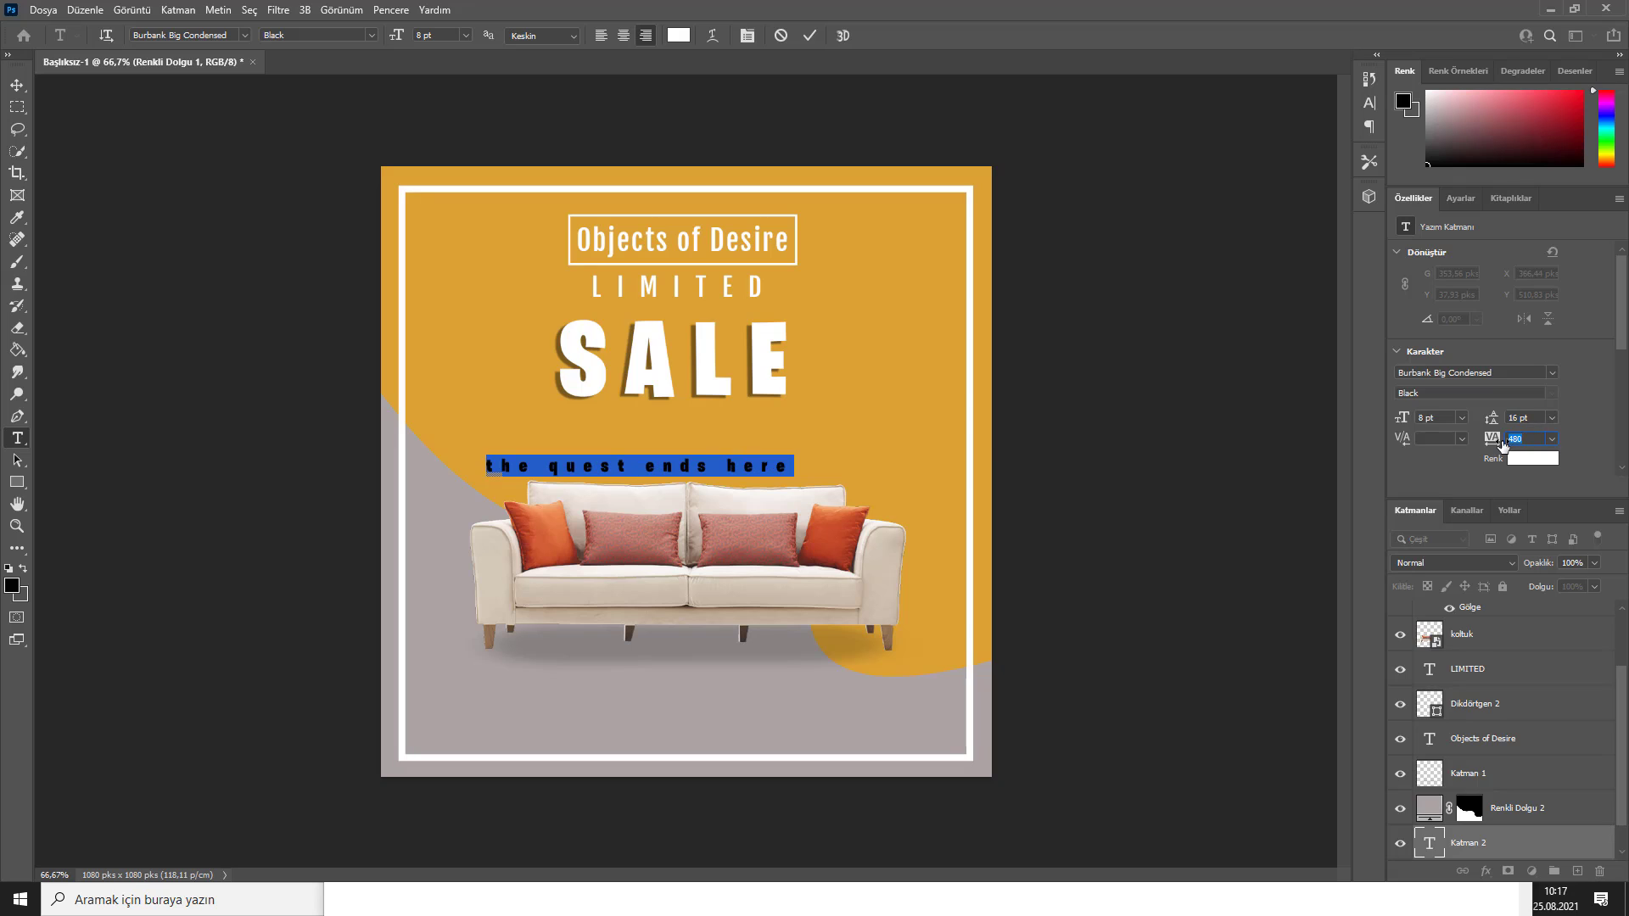
pyautogui.moveTo(754, 469); pyautogui.dragTo(788, 470)
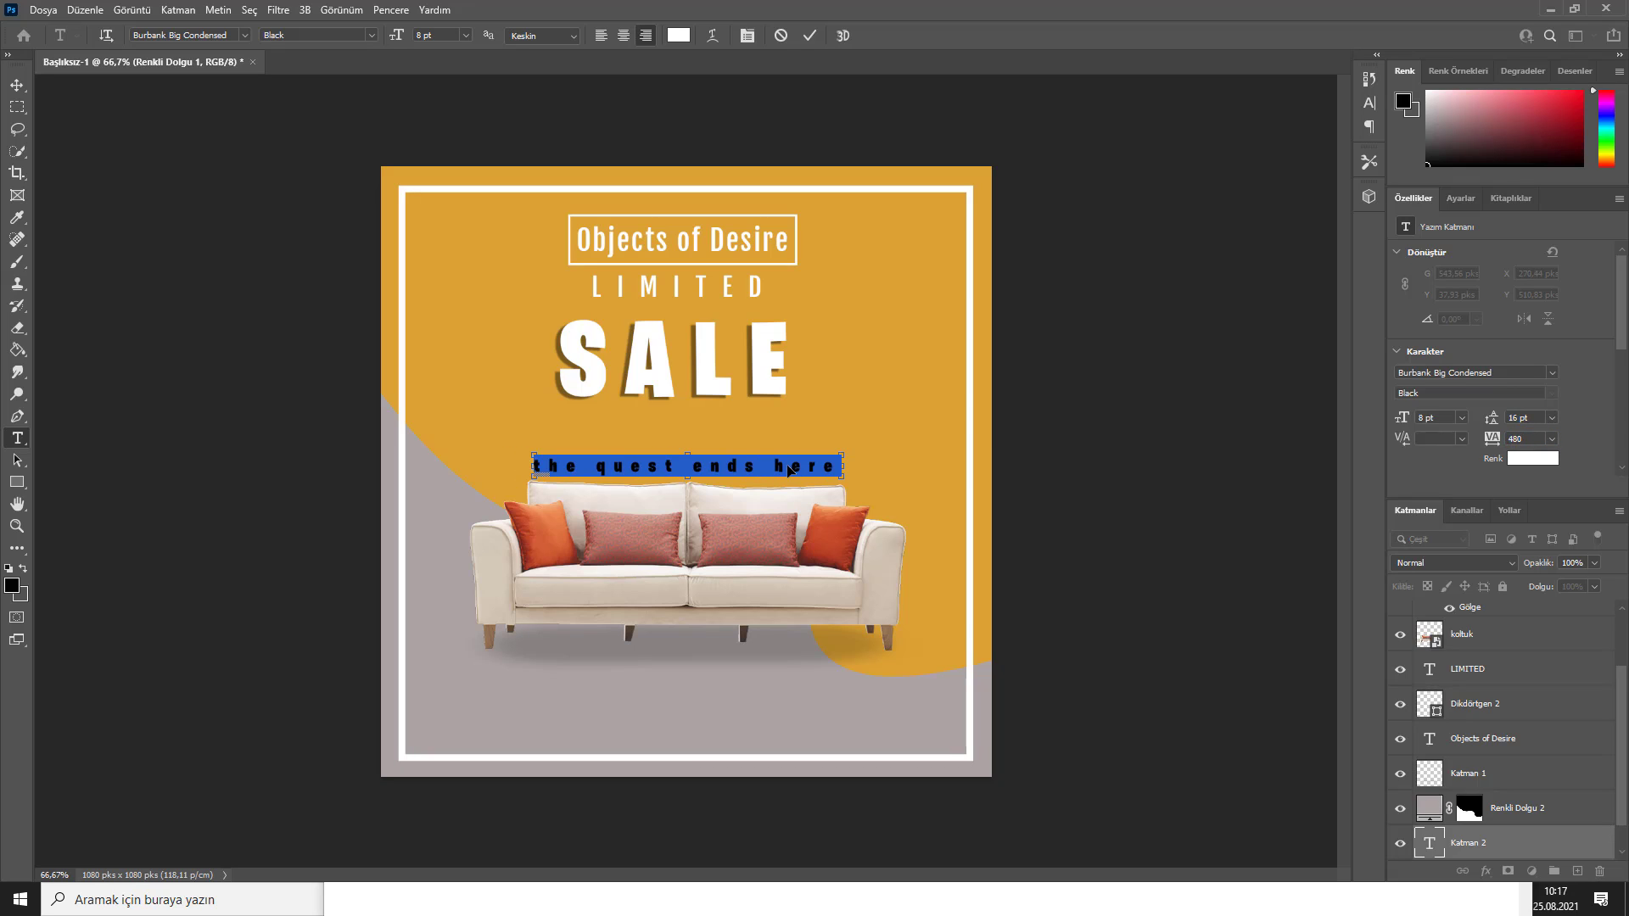
pyautogui.hotkey('ctrl', 'Return')
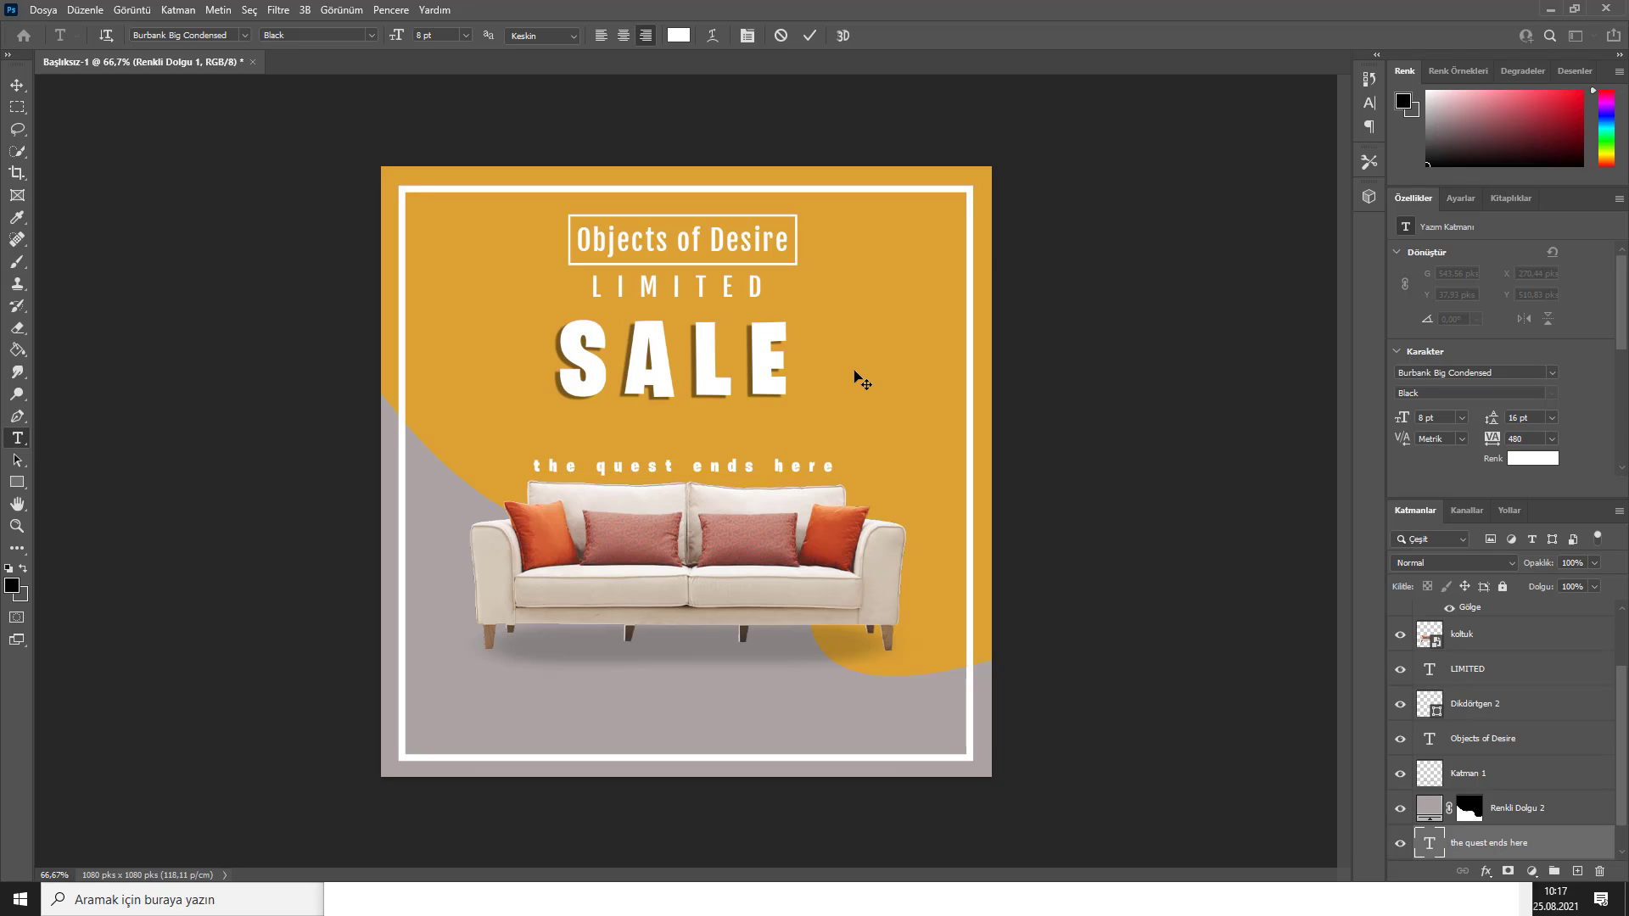
# Step: Paste "%60 OFF" from the notes into a new text box on the poster
pyautogui.click(924, 297)
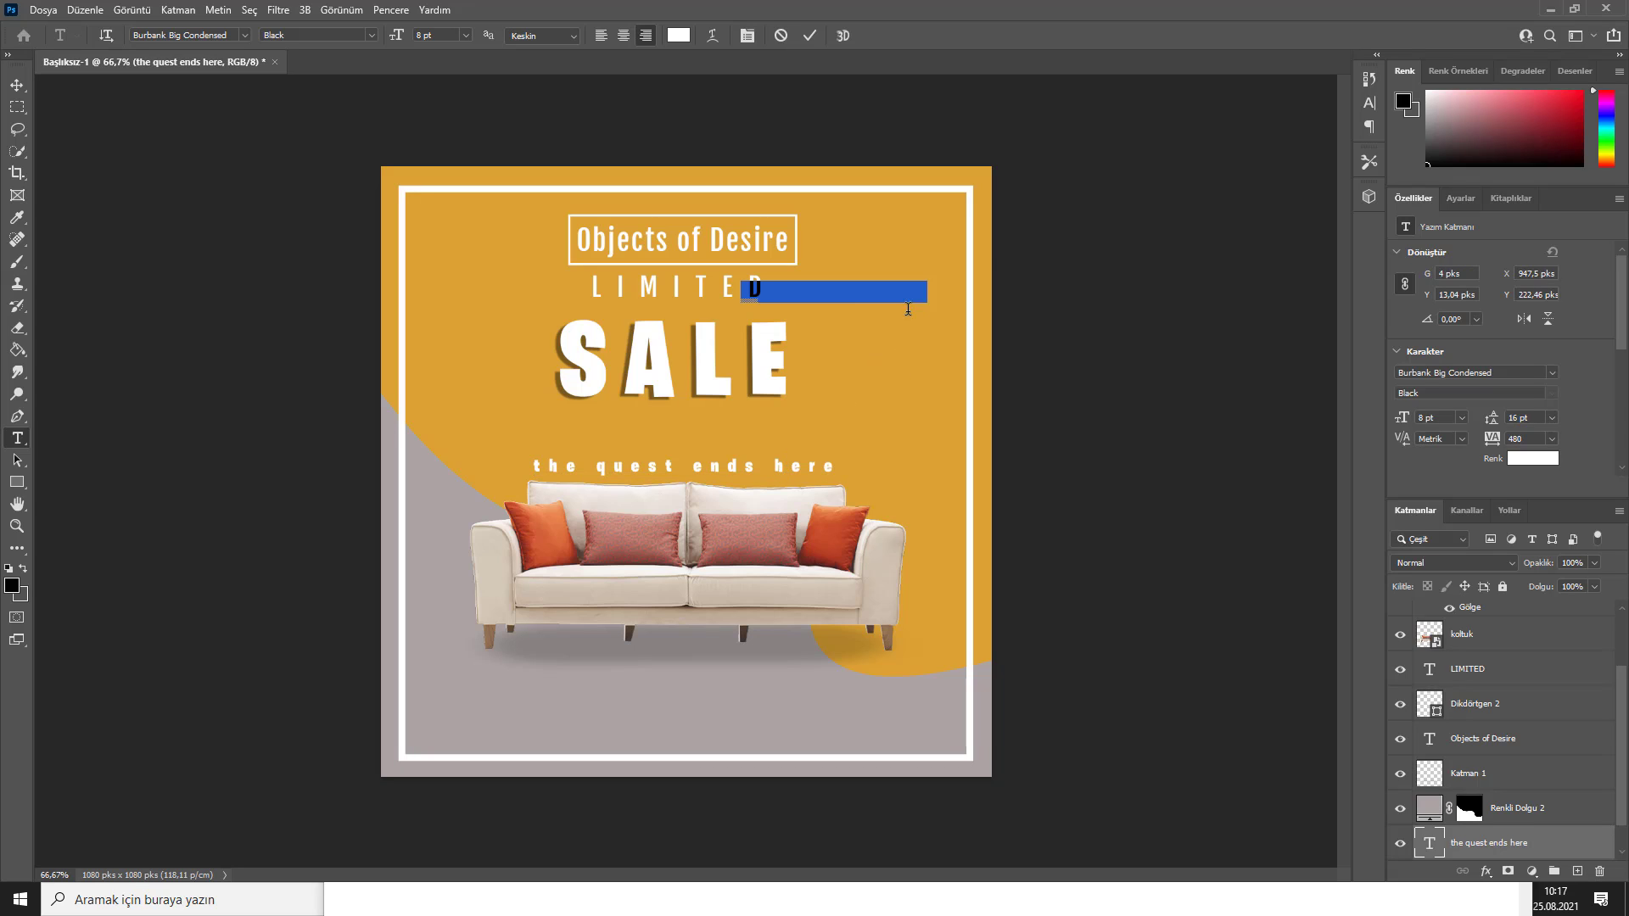
pyautogui.click(499, 892)
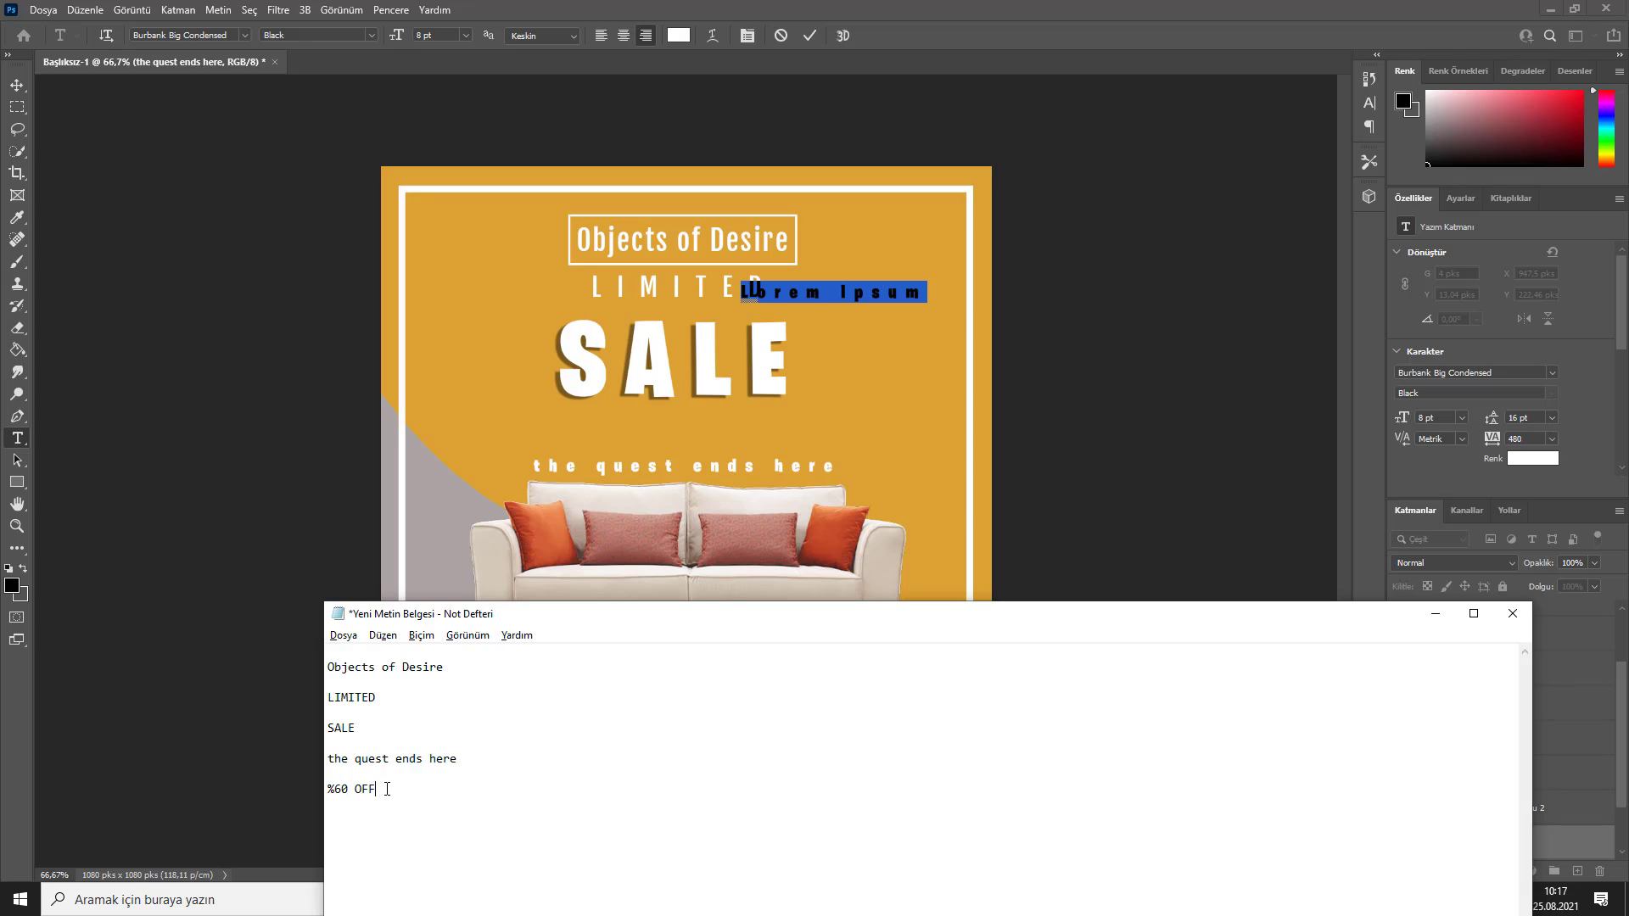
pyautogui.moveTo(386, 789); pyautogui.dragTo(321, 783)
pyautogui.hotkey('ctrl', 'c')
pyautogui.click(865, 311)
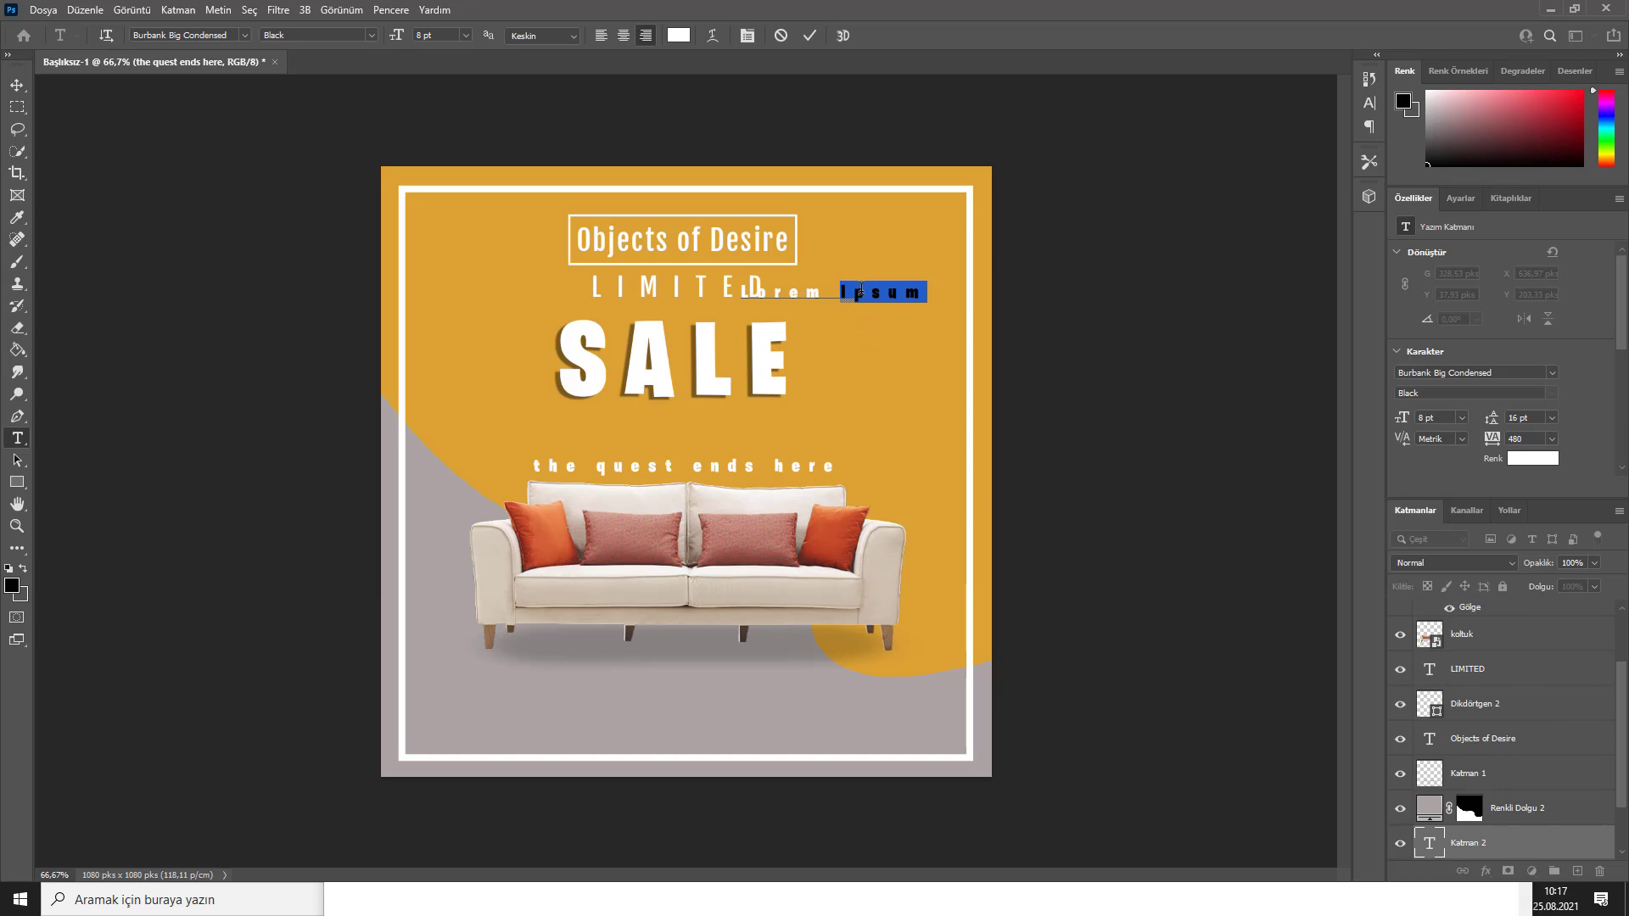
pyautogui.hotkey('ctrl', 'v')
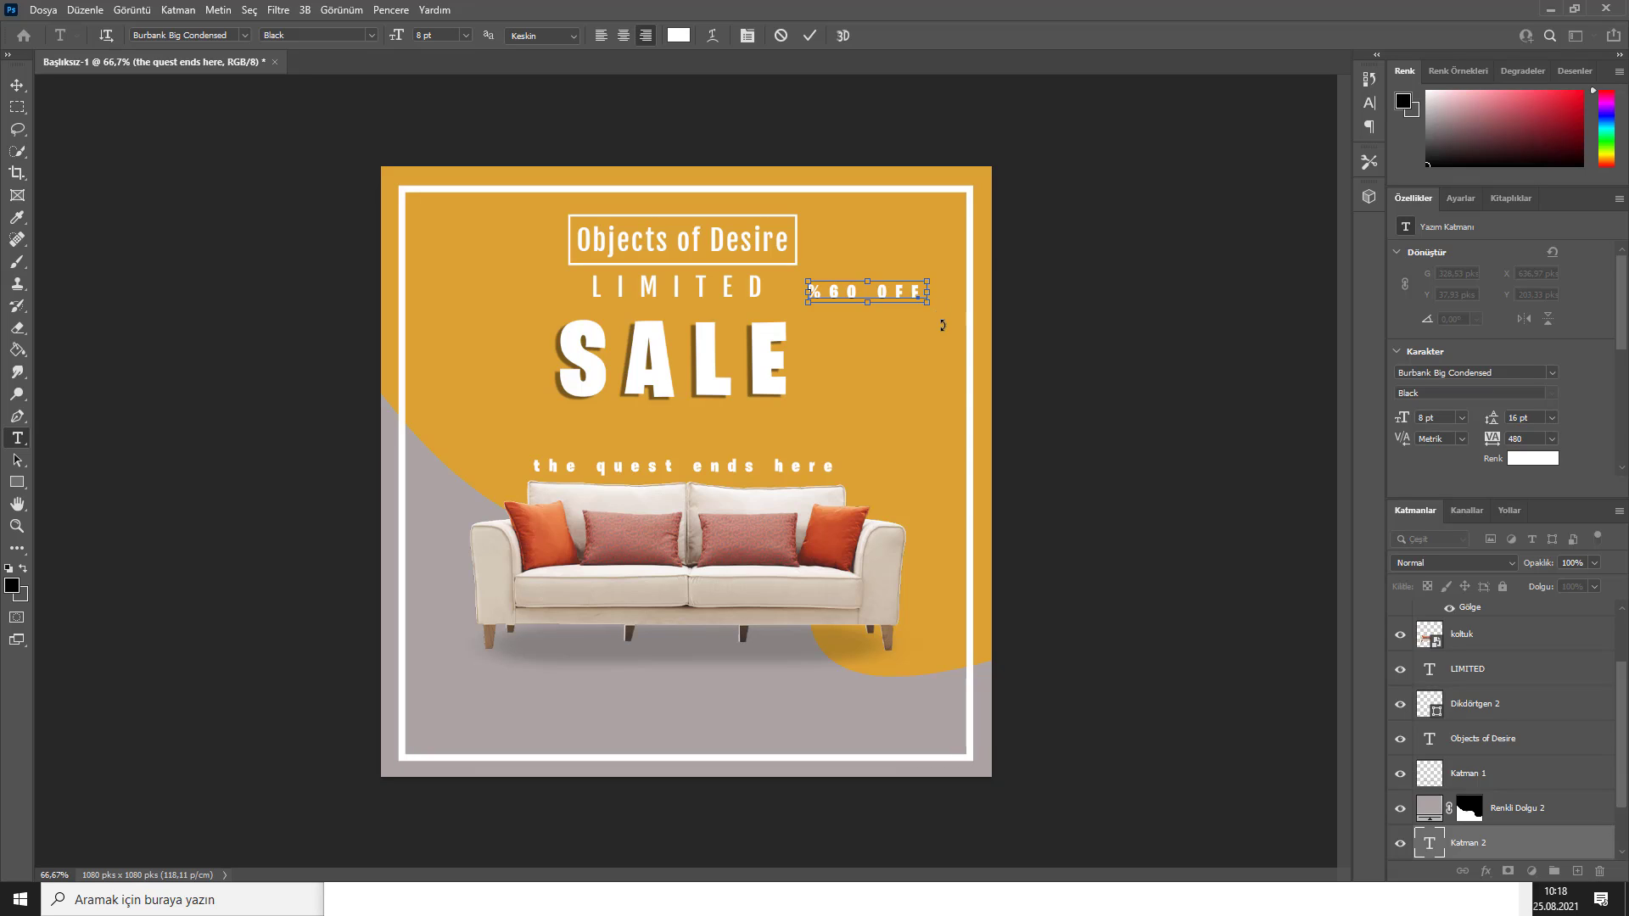
# Step: Rotate the %60 OFF text to run vertically and shift it right
pyautogui.moveTo(942, 325); pyautogui.dragTo(847, 411)
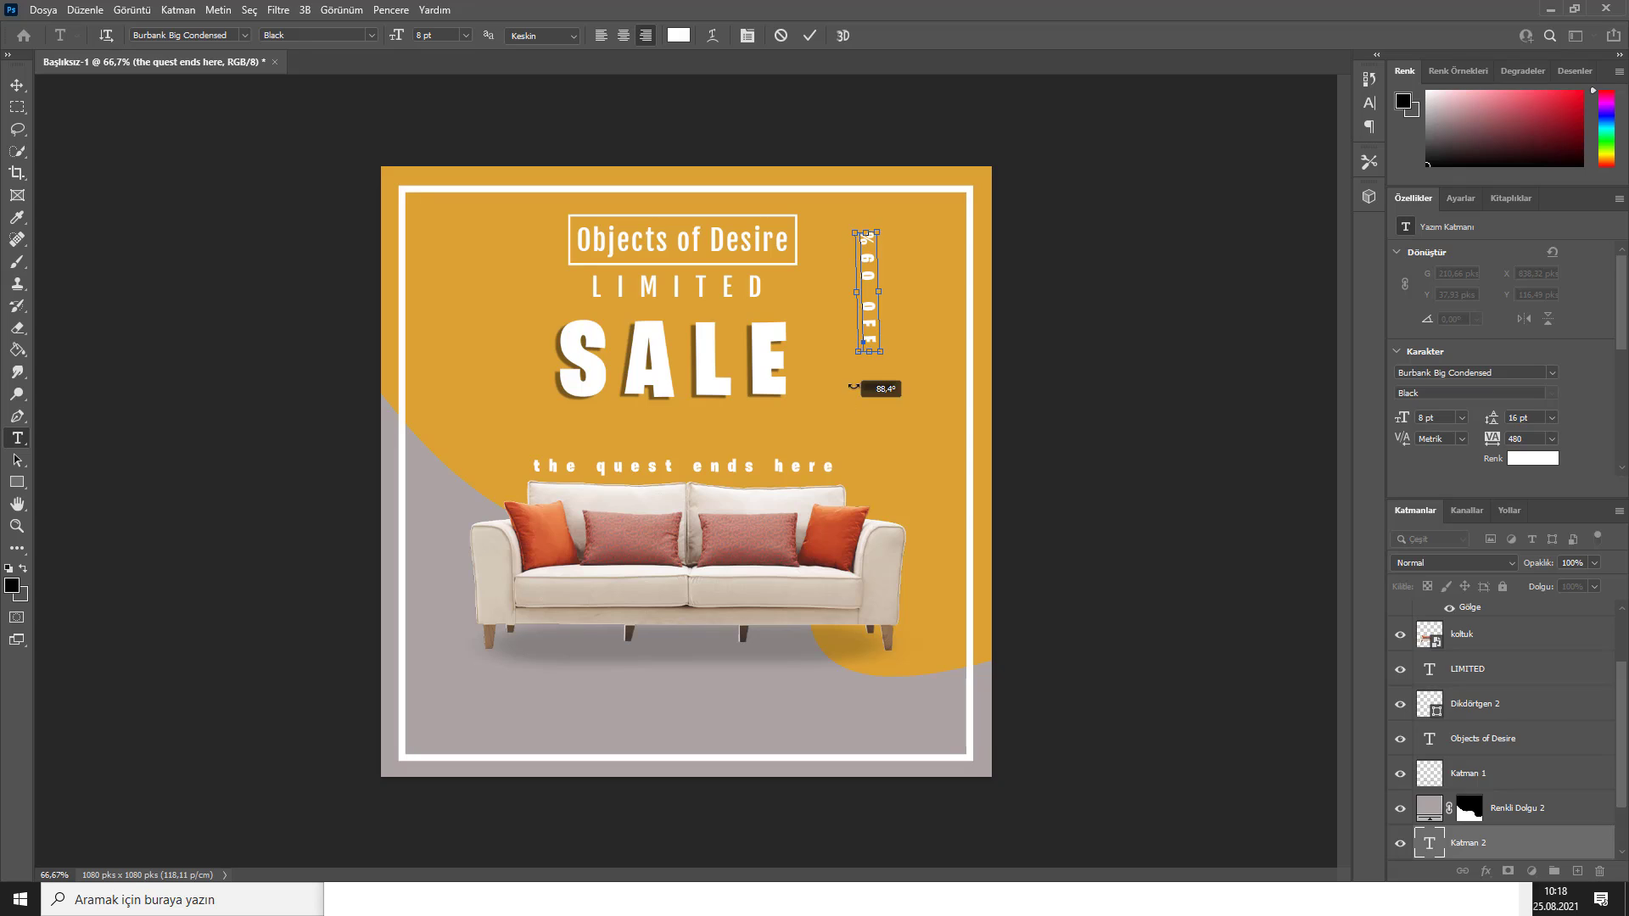
pyautogui.moveTo(878, 291); pyautogui.dragTo(939, 348)
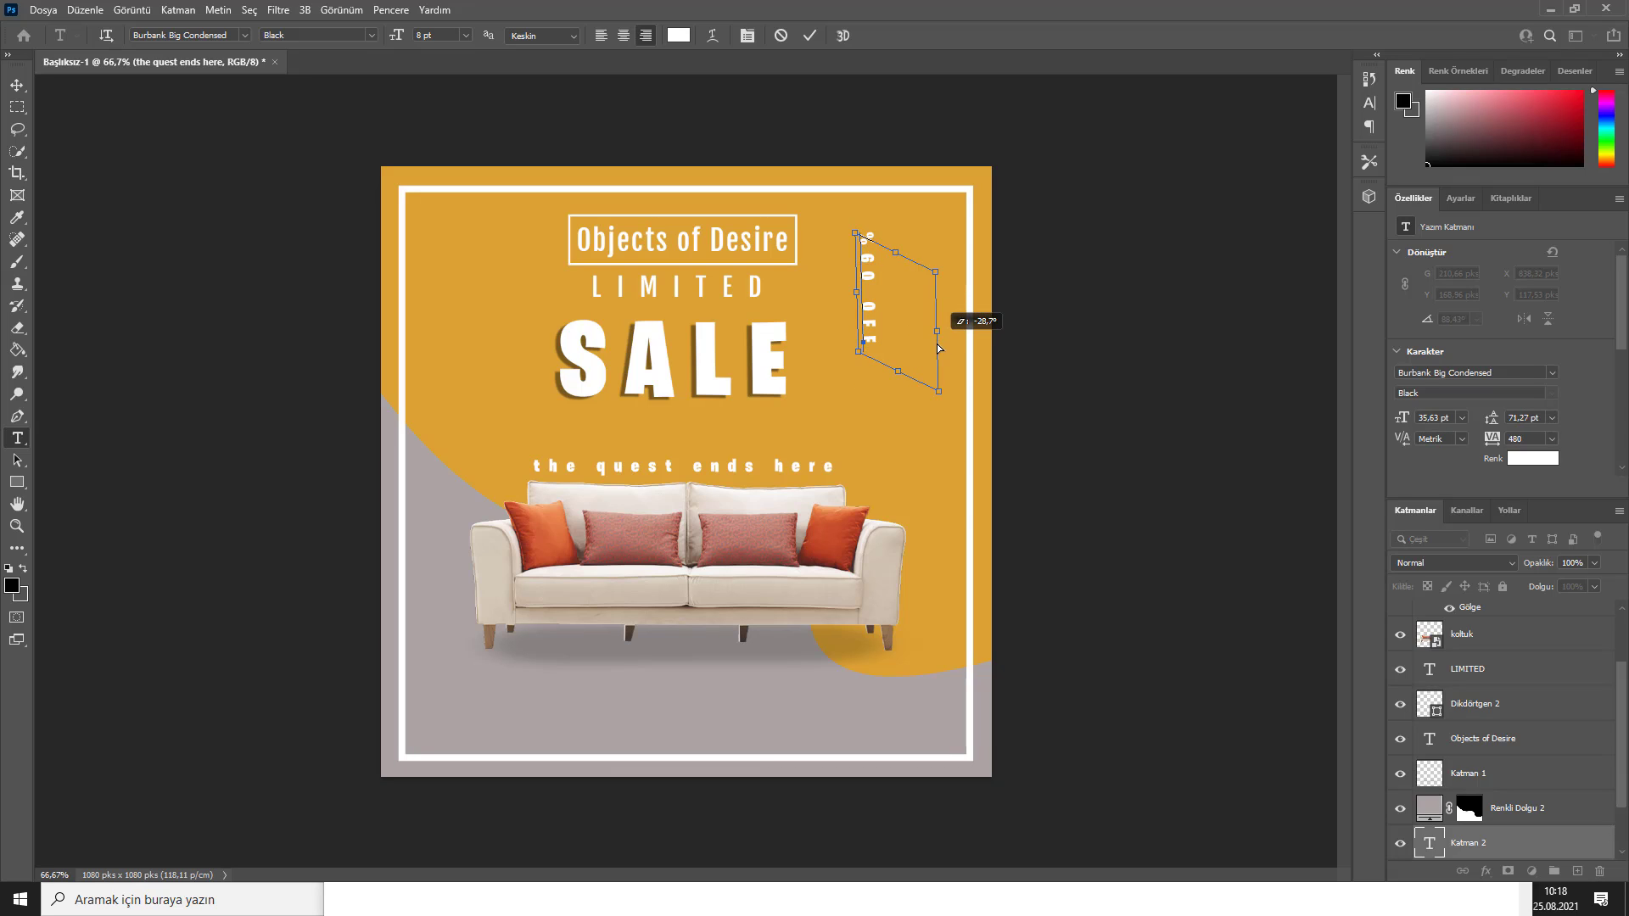
pyautogui.press('Escape')
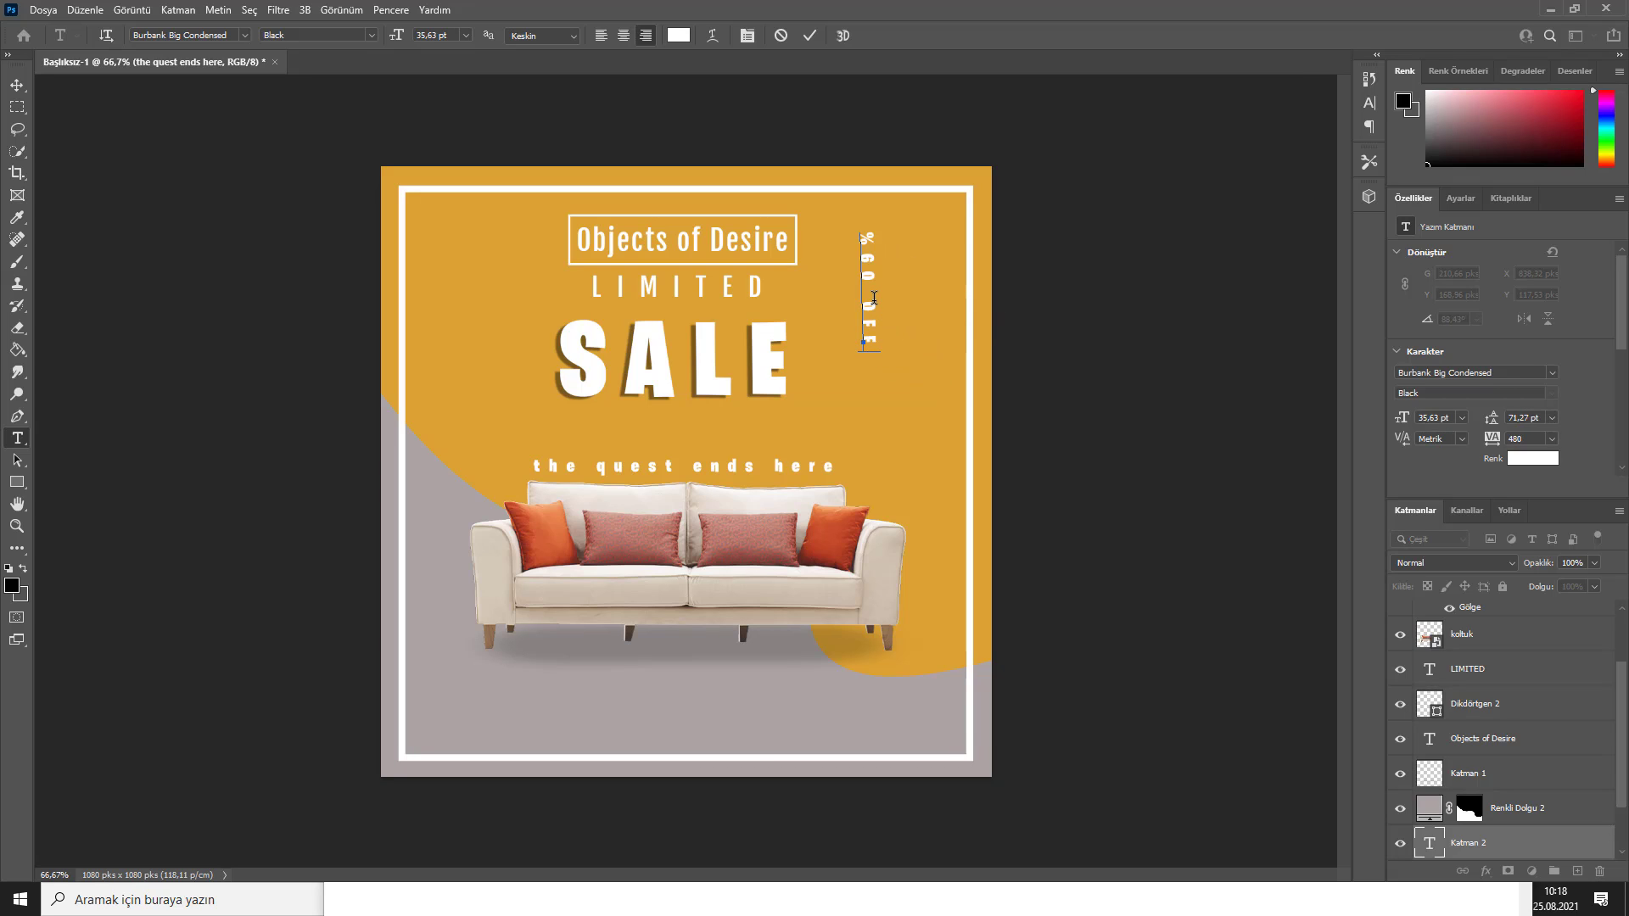
pyautogui.hotkey('ctrl', 'Return')
pyautogui.press('v')
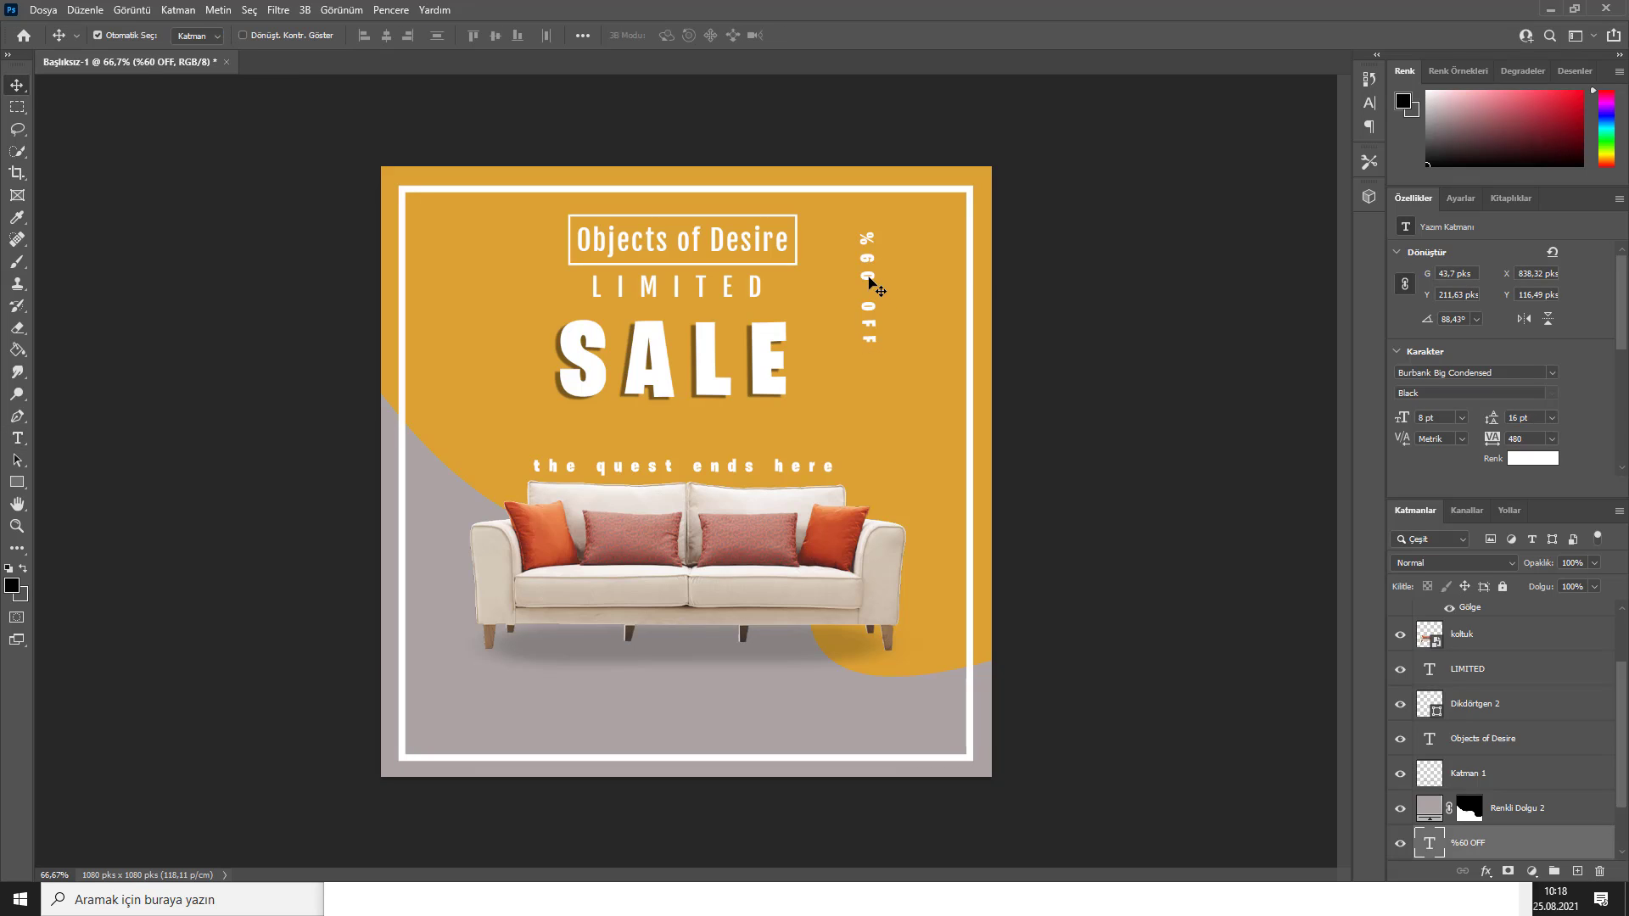
pyautogui.moveTo(880, 294); pyautogui.dragTo(944, 316)
# Step: Enlarge %60 OFF to 21 pt and move it down the poster's right edge
pyautogui.doubleClick(944, 315)
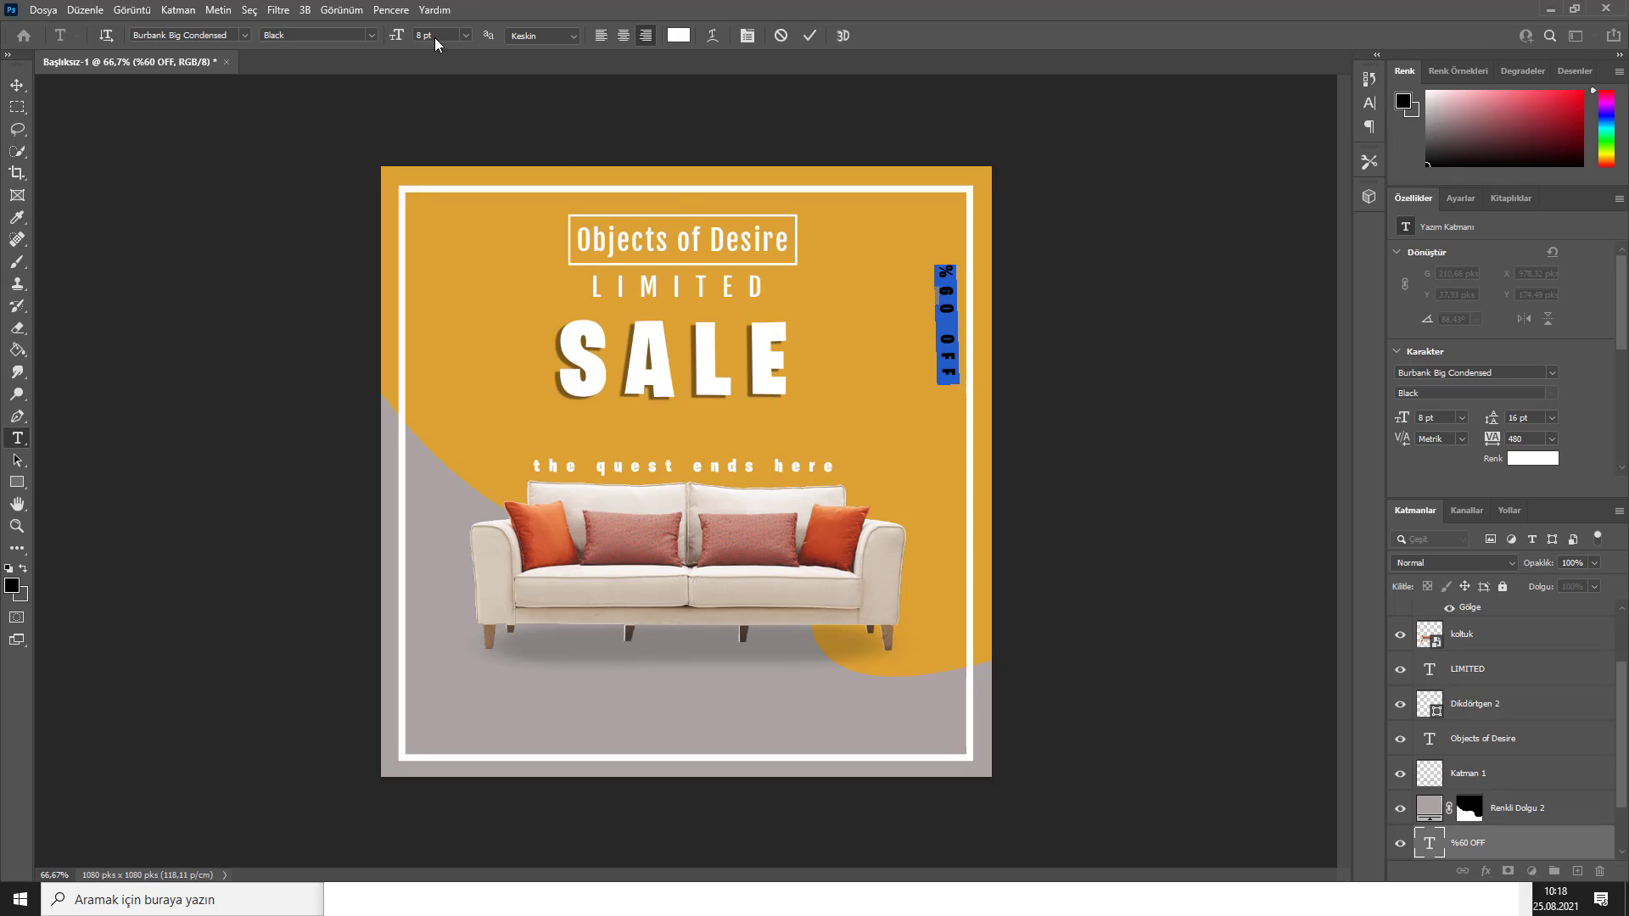
pyautogui.scroll(5, 422, 39)
pyautogui.scroll(8, 425, 41)
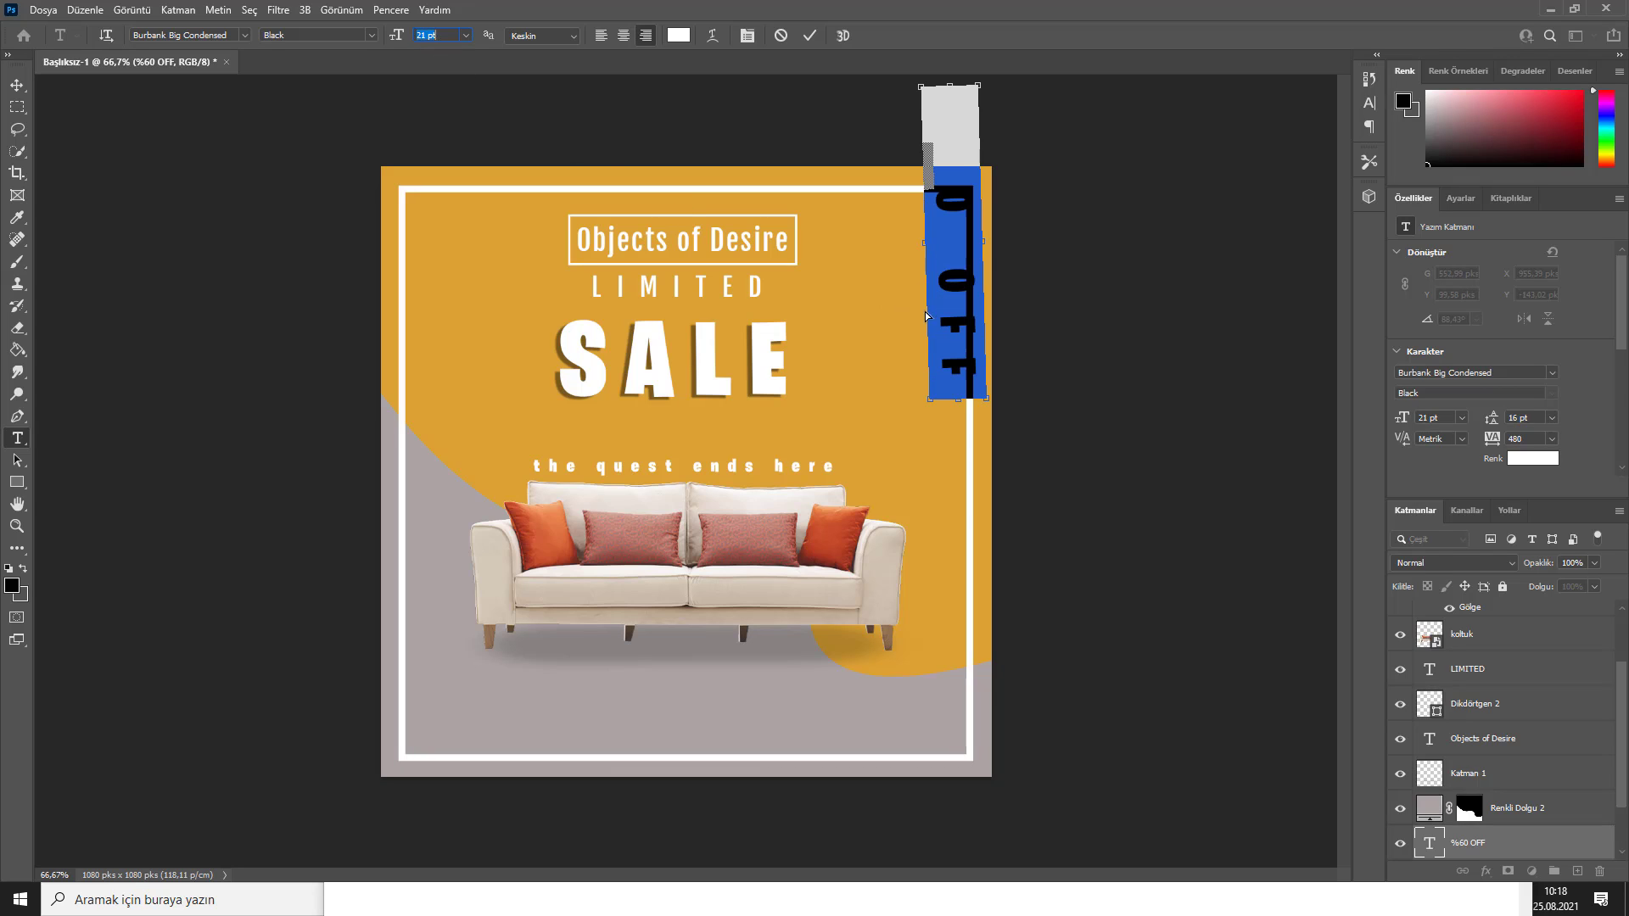
pyautogui.moveTo(950, 332)
pyautogui.mouseDown()
pyautogui.moveTo(955, 464)
pyautogui.moveTo(986, 521)
pyautogui.mouseUp()
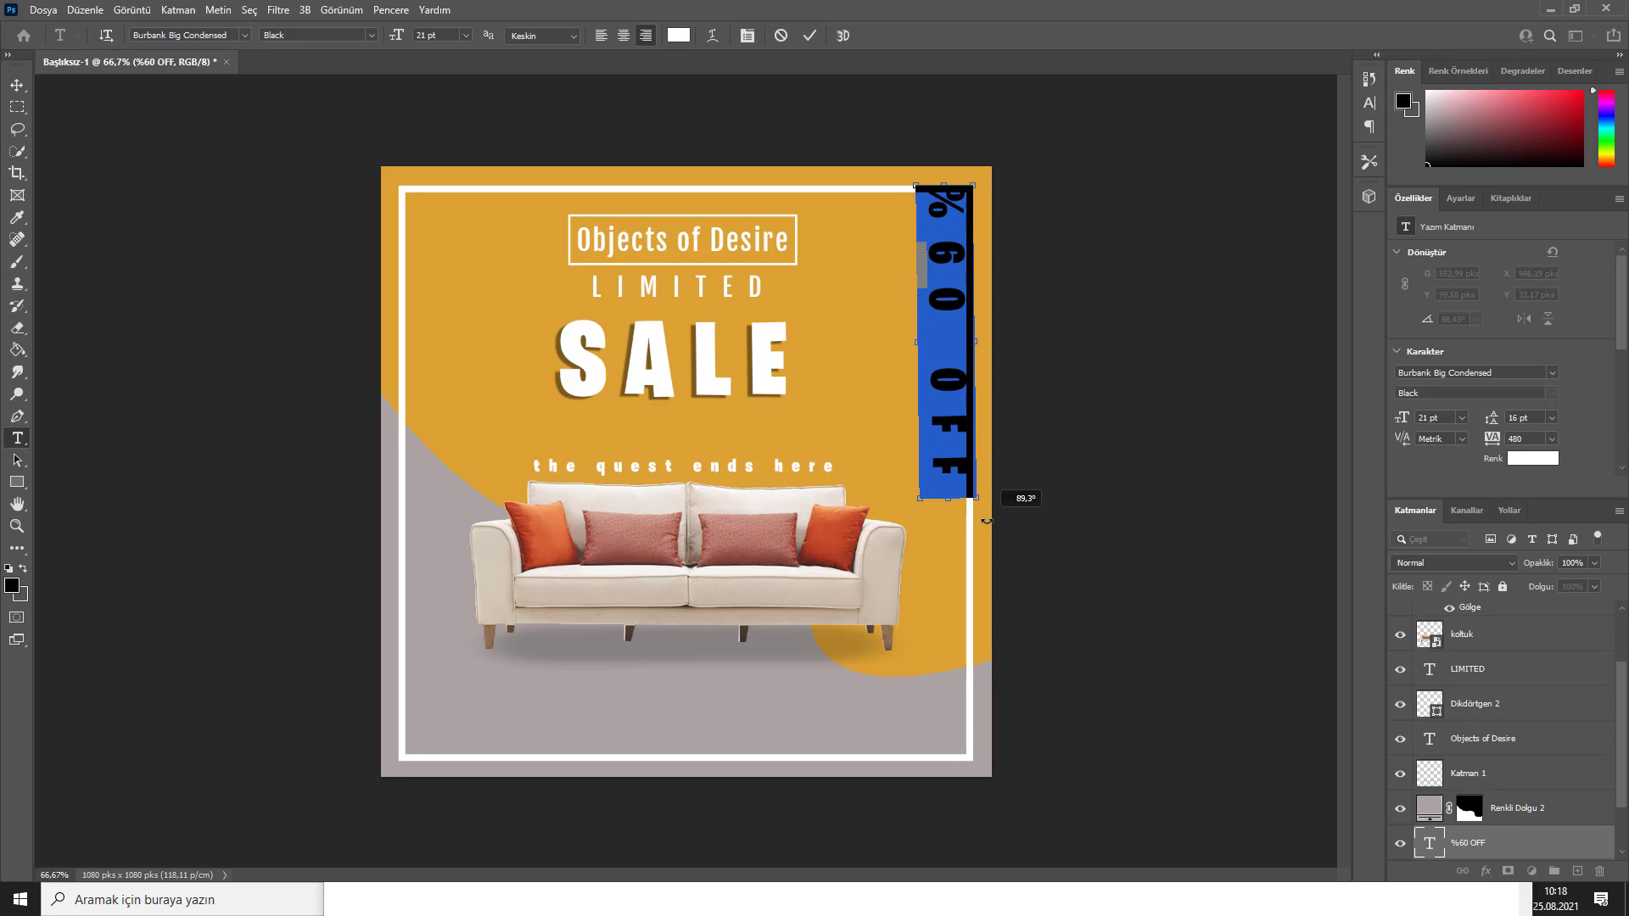
pyautogui.moveTo(943, 404); pyautogui.dragTo(935, 429)
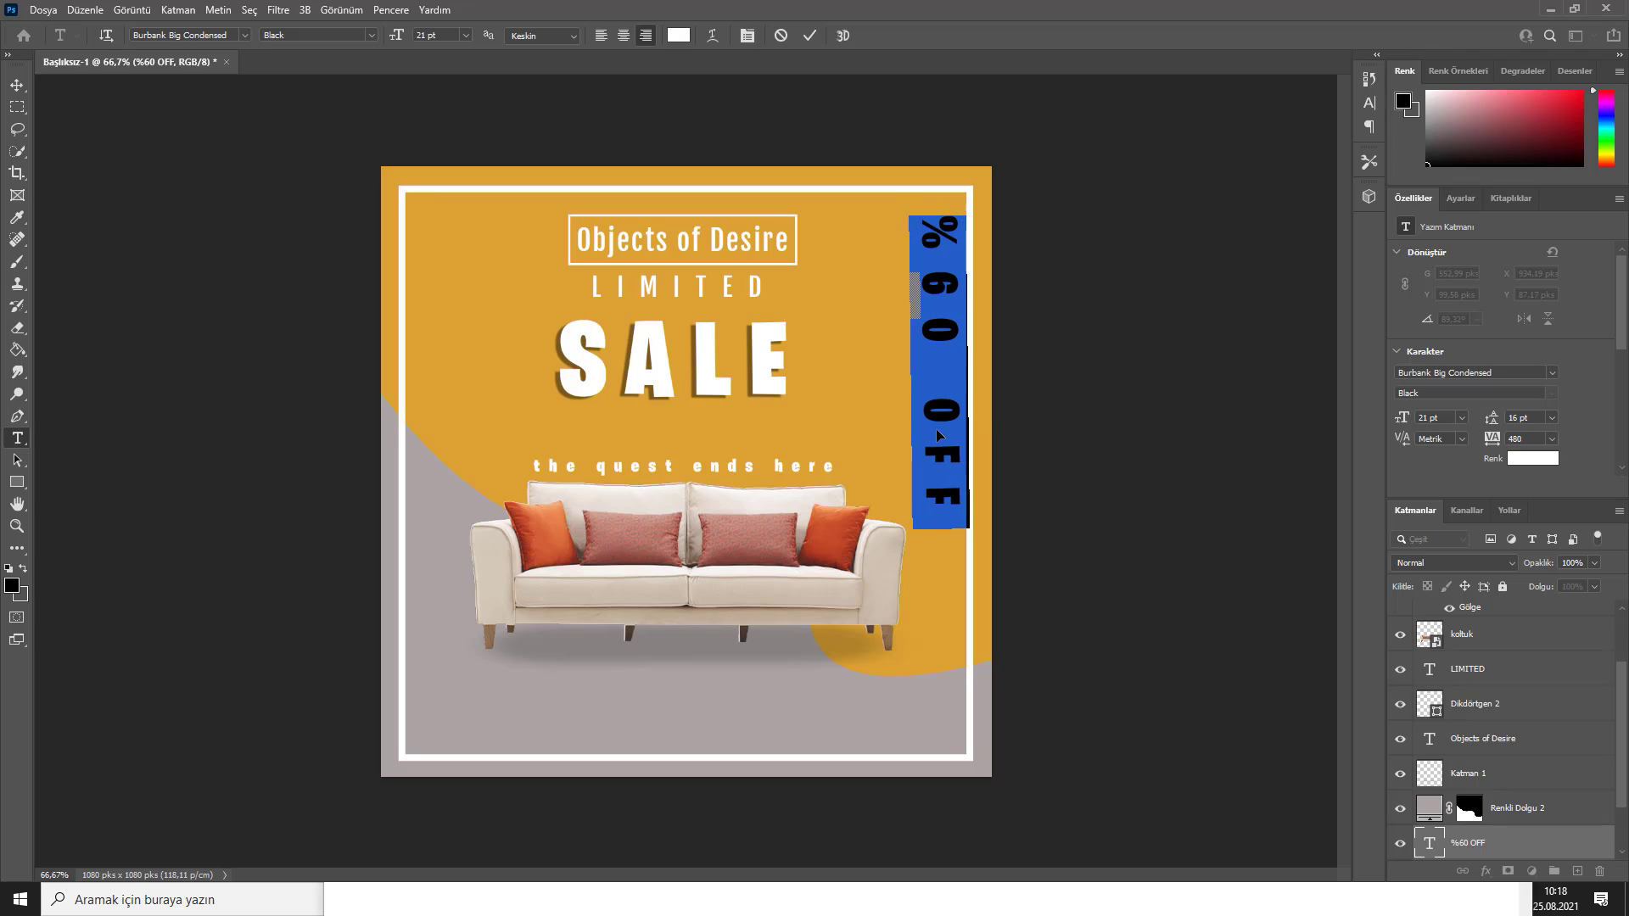
pyautogui.hotkey('ctrl', 'Return')
# Step: Tighten the %60 OFF tracking to 180 and move it up beside SALE
pyautogui.press('v')
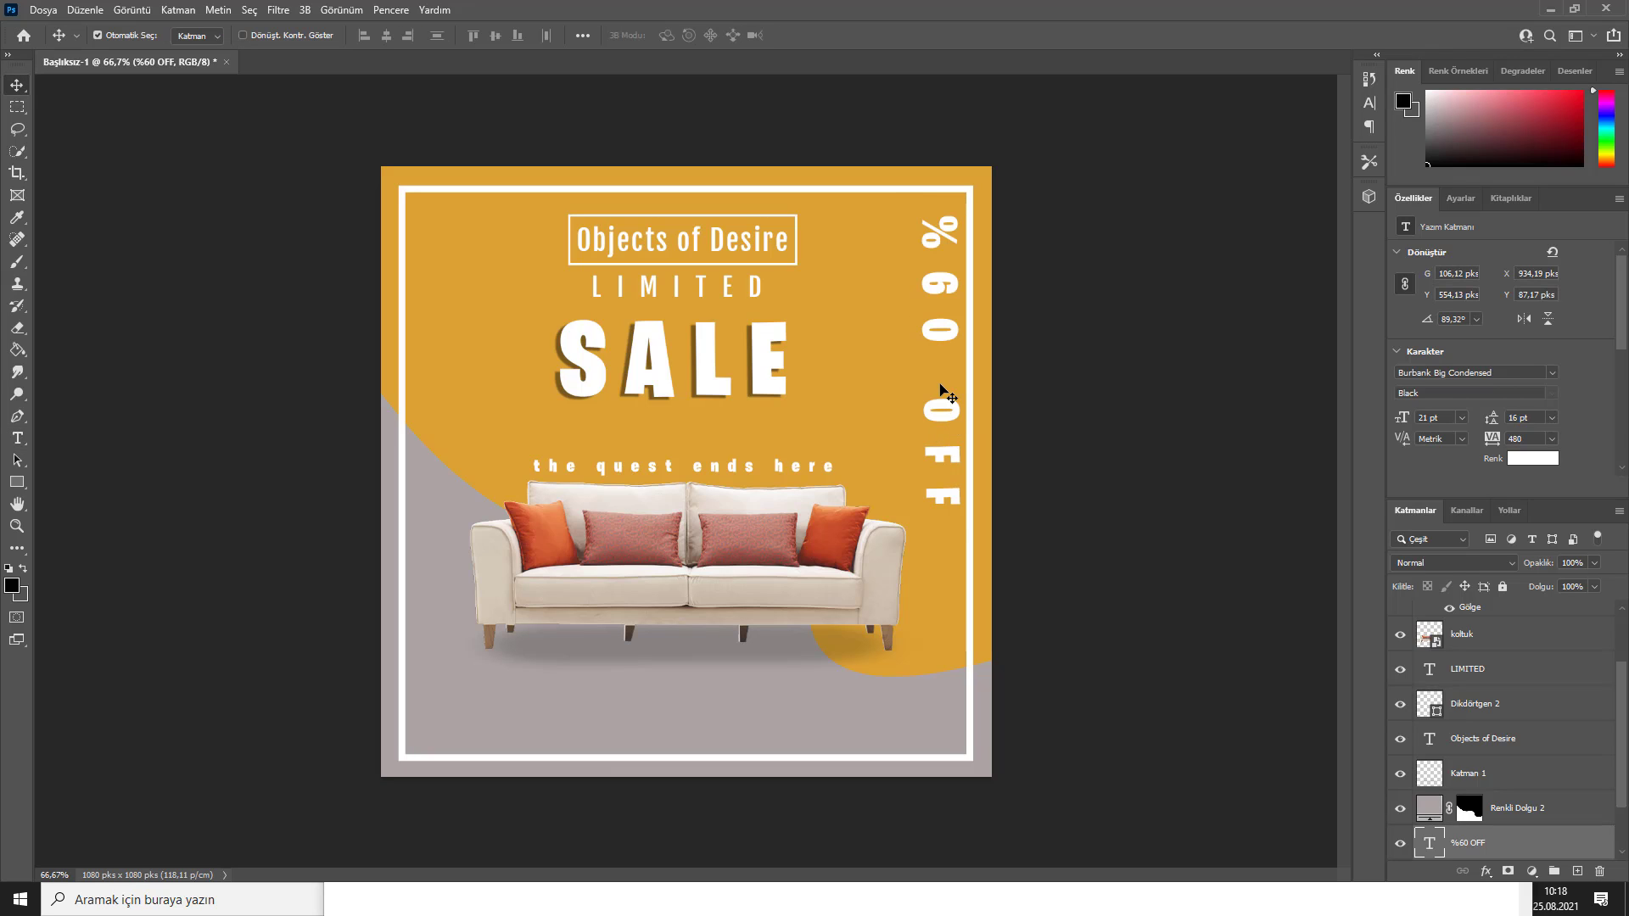
pyautogui.doubleClick(942, 392)
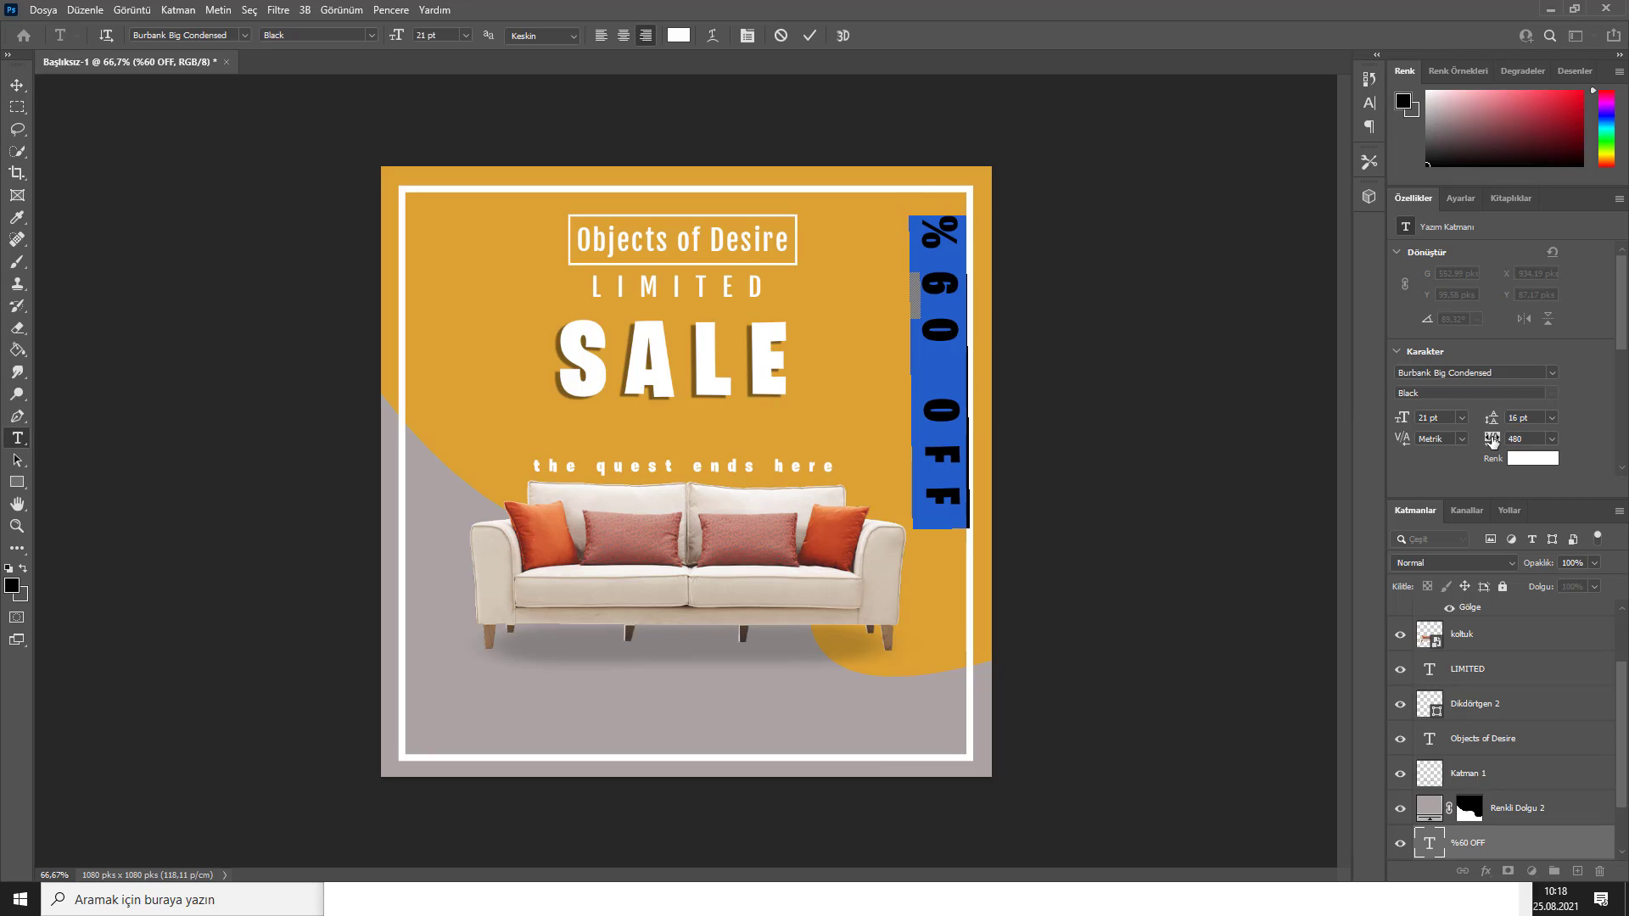
pyautogui.moveTo(1491, 438); pyautogui.dragTo(1480, 444)
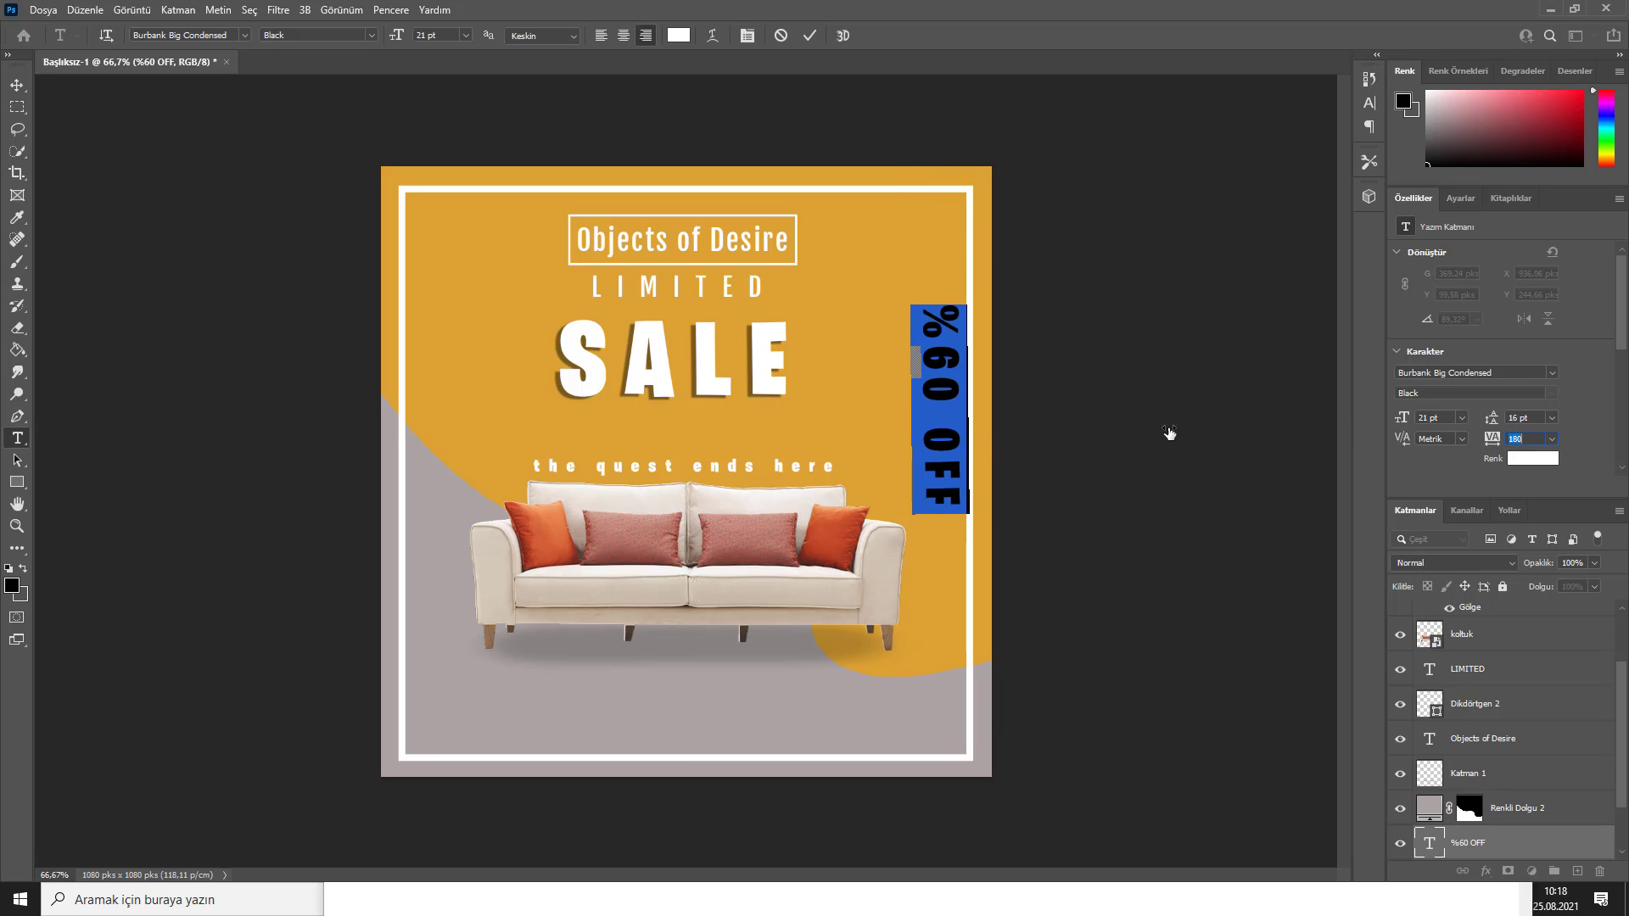
pyautogui.moveTo(950, 411); pyautogui.dragTo(940, 345)
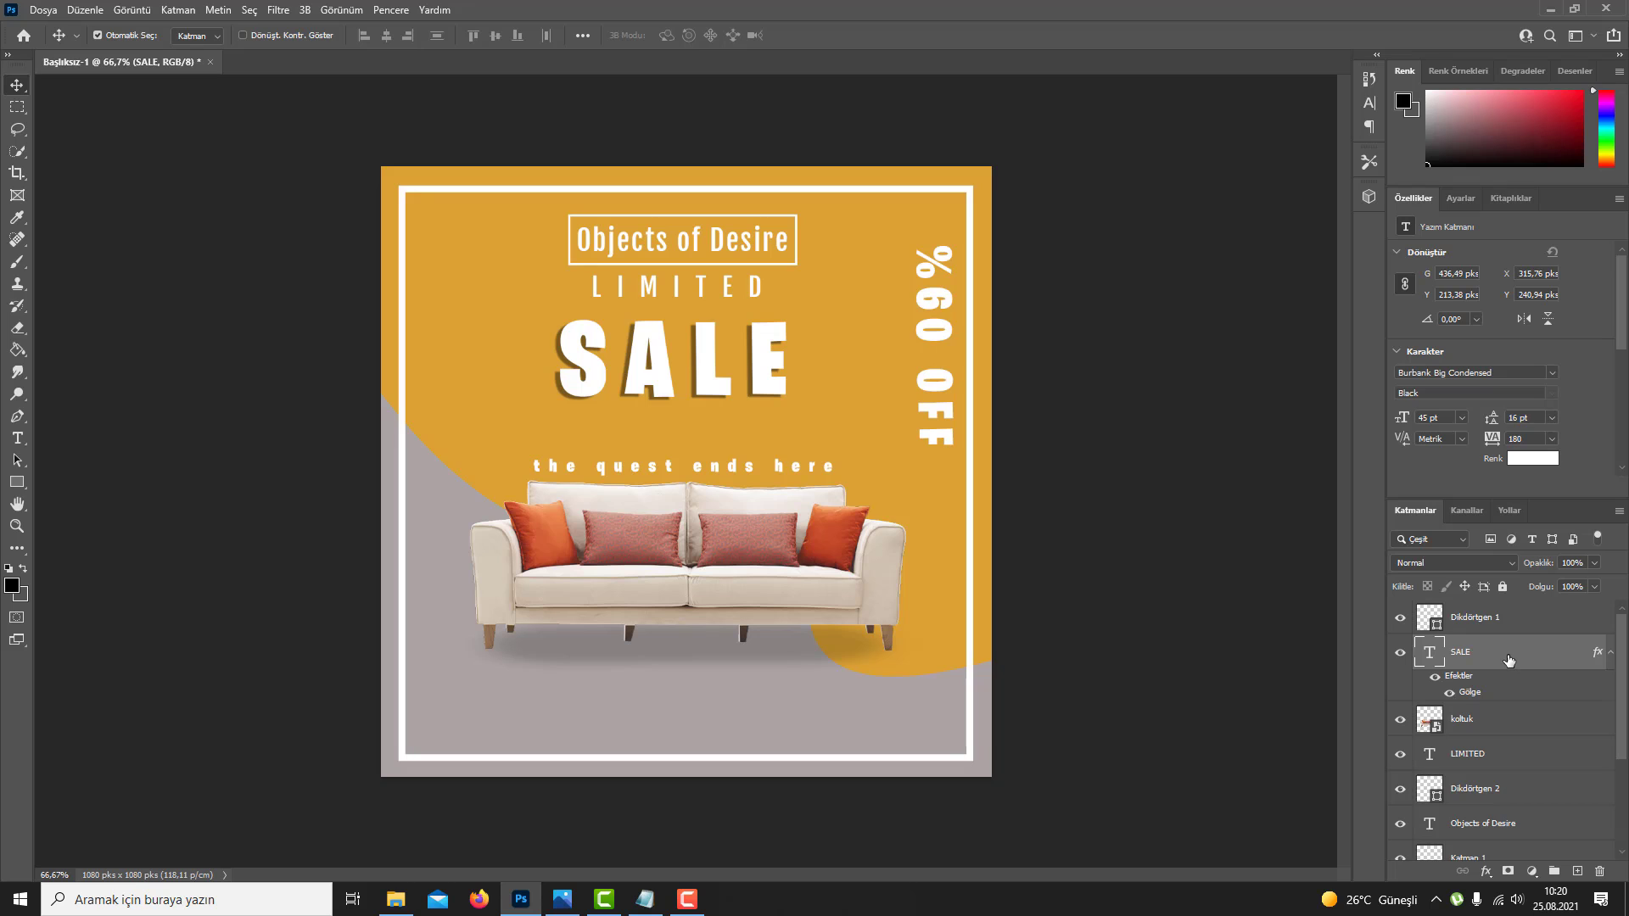
# Step: Give SALE a Pattern Overlay using Concept Sketch - Hatching 2
pyautogui.doubleClick(1508, 660)
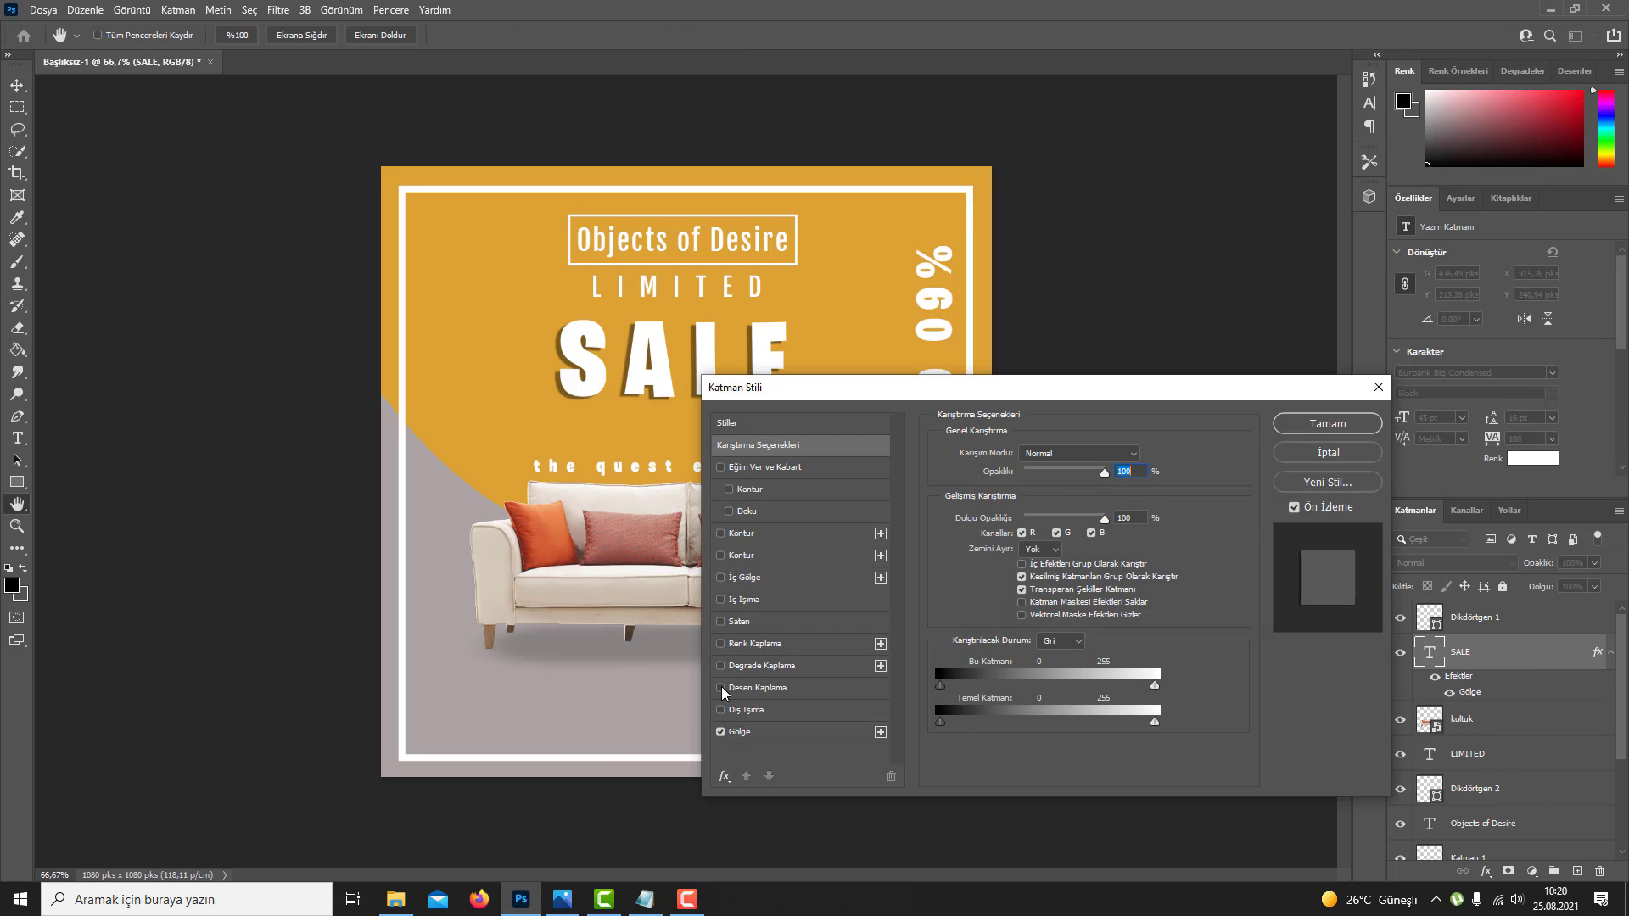
pyautogui.click(759, 688)
pyautogui.click(1046, 526)
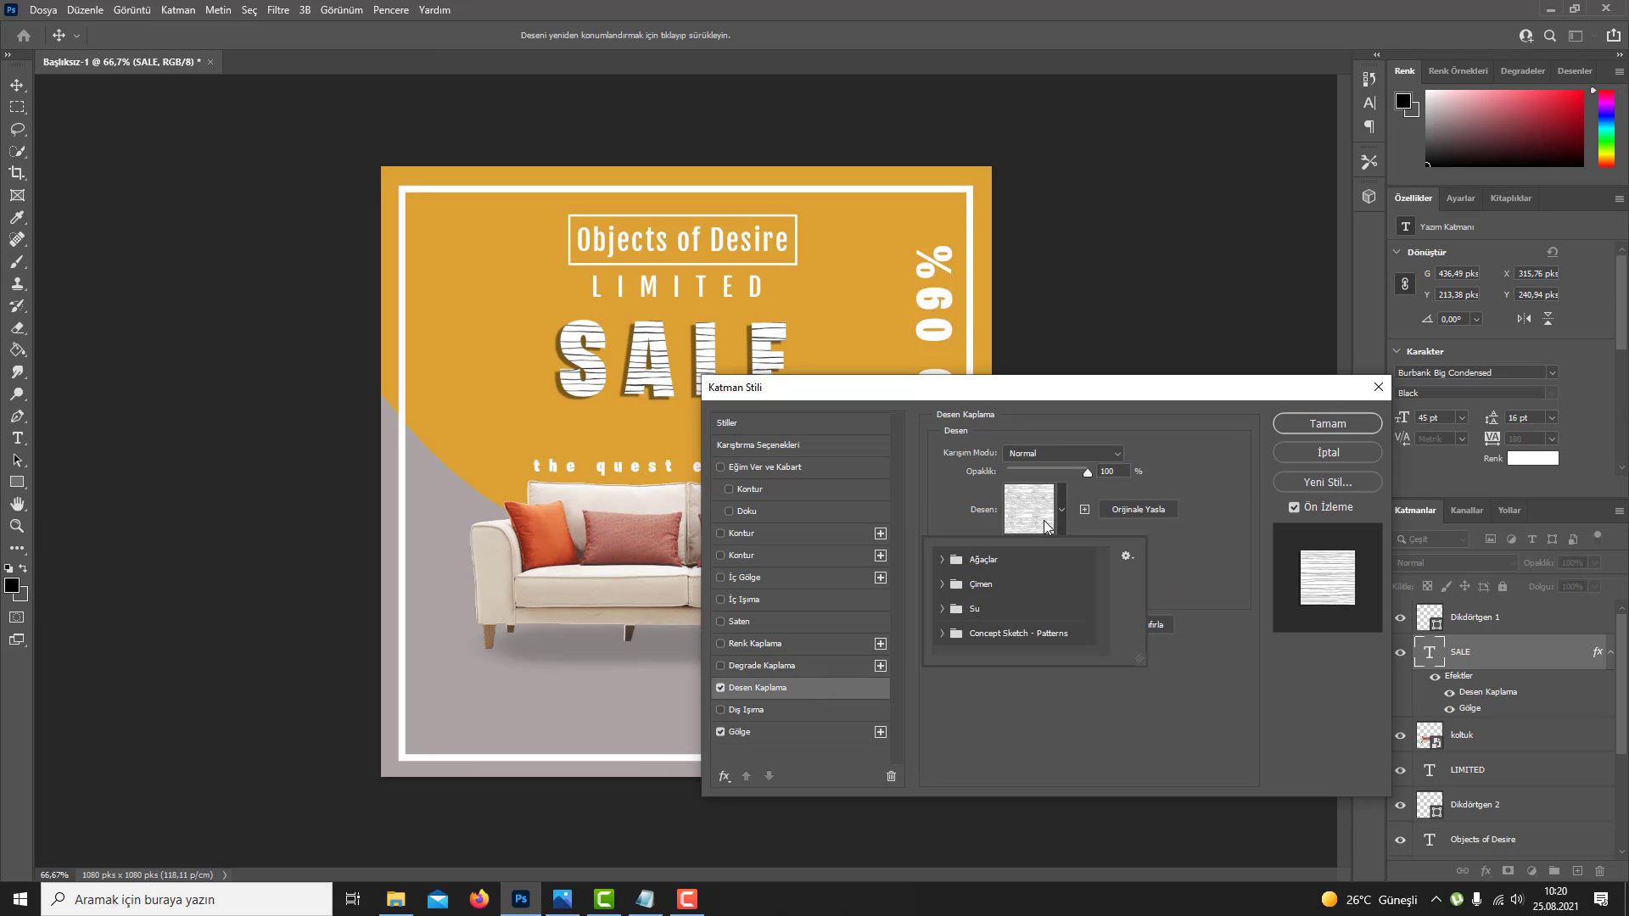
pyautogui.click(943, 634)
pyautogui.click(1044, 619)
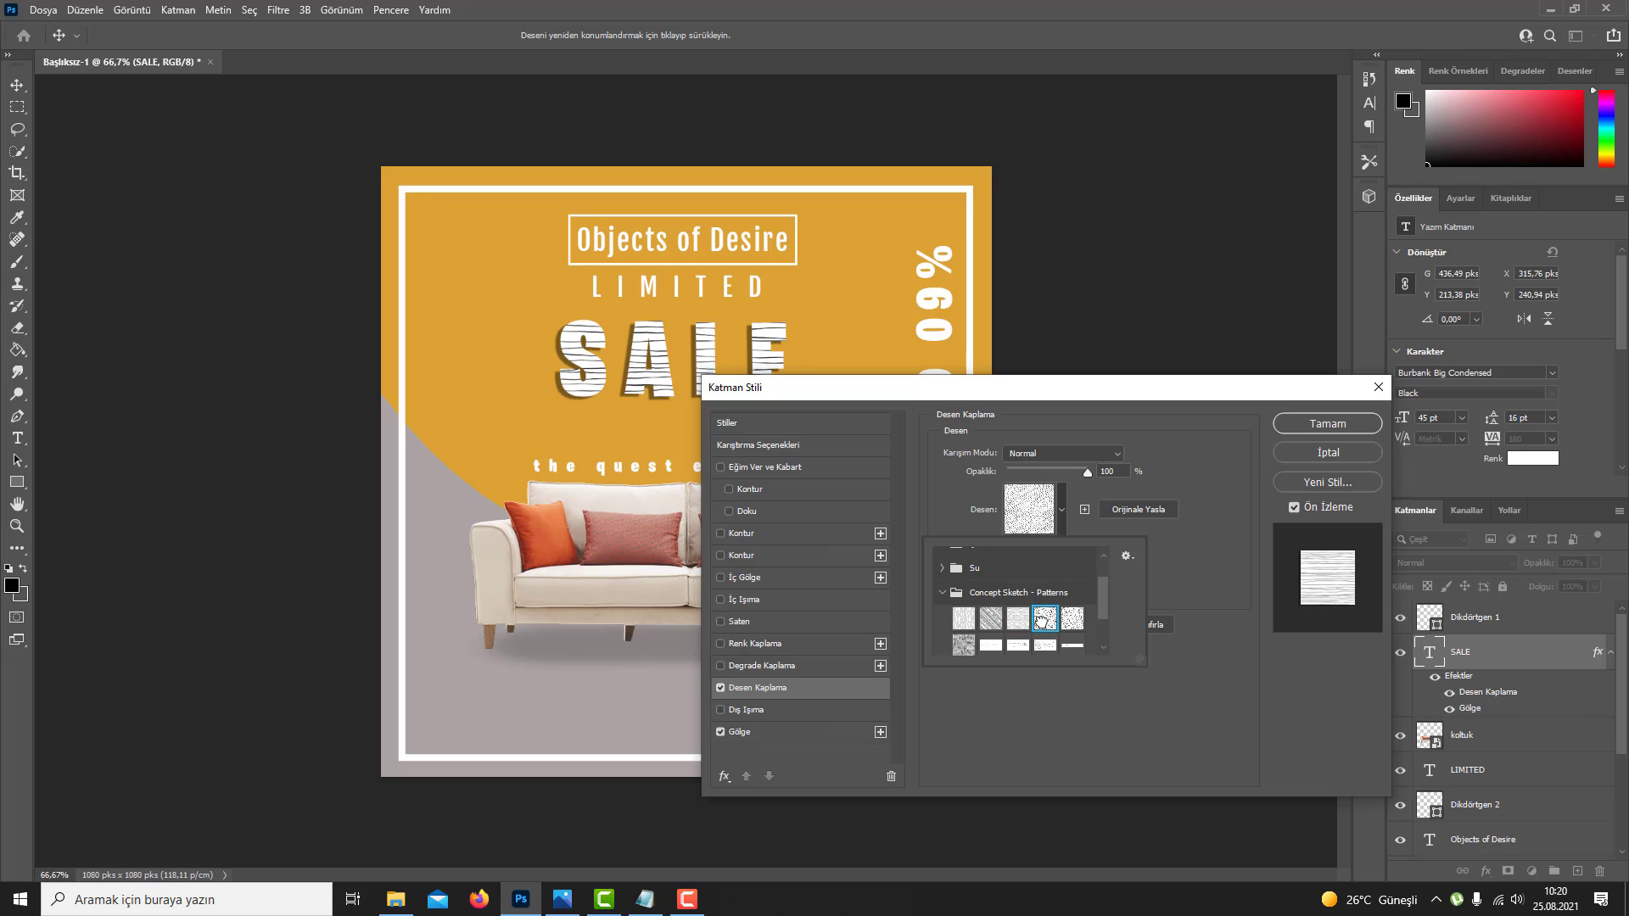
pyautogui.moveTo(973, 389); pyautogui.dragTo(1146, 409)
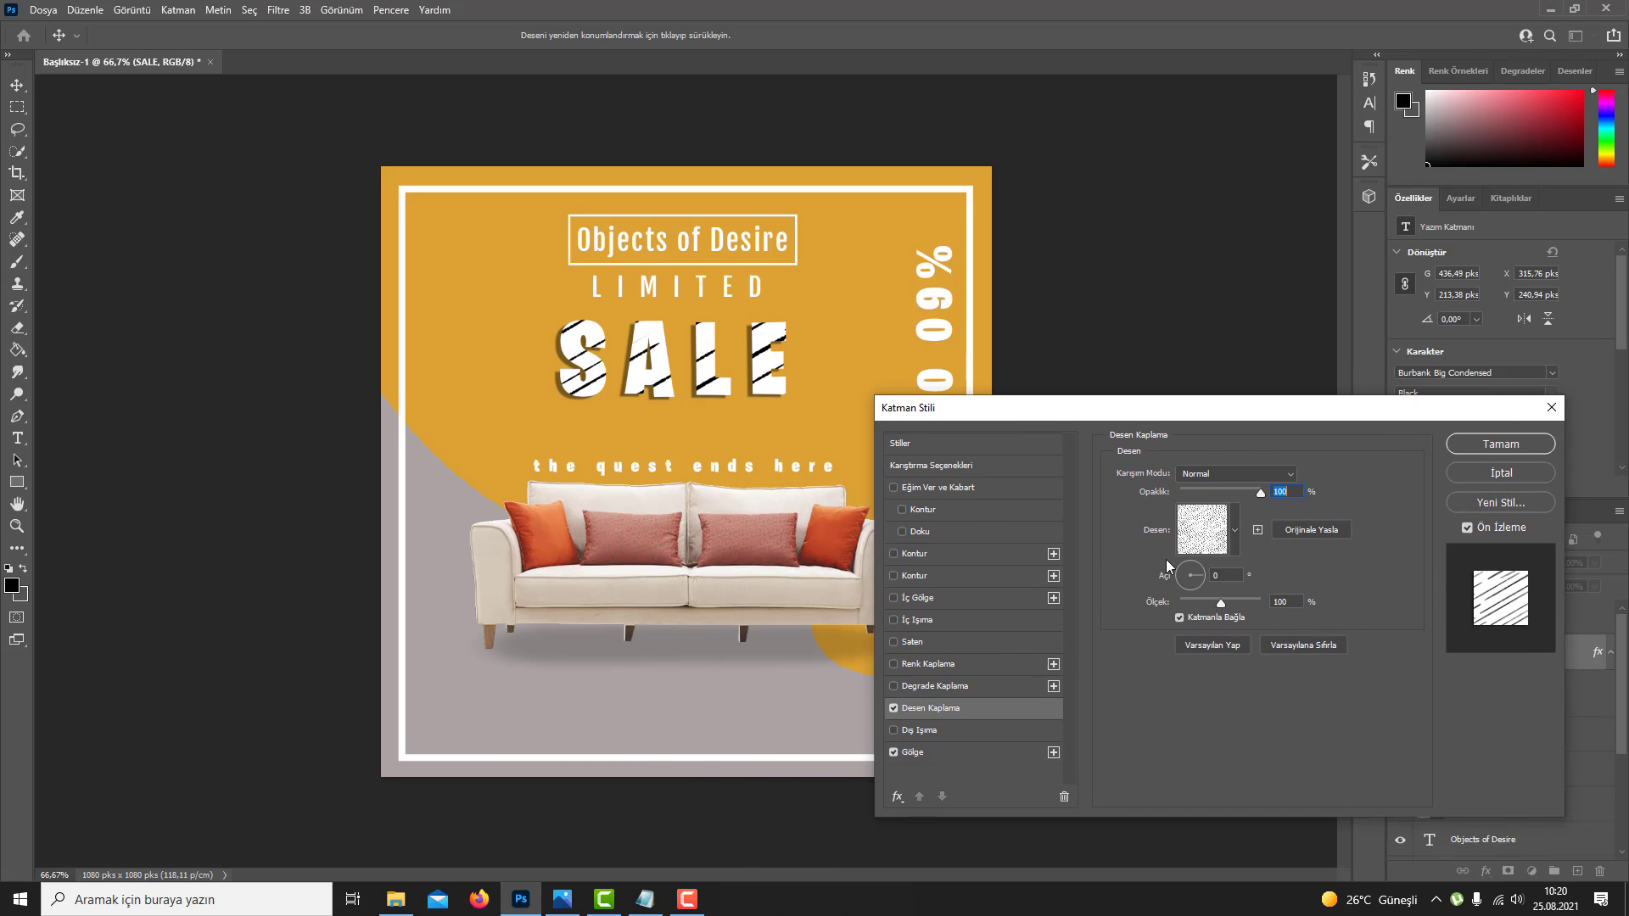
pyautogui.click(1235, 530)
pyautogui.click(1145, 666)
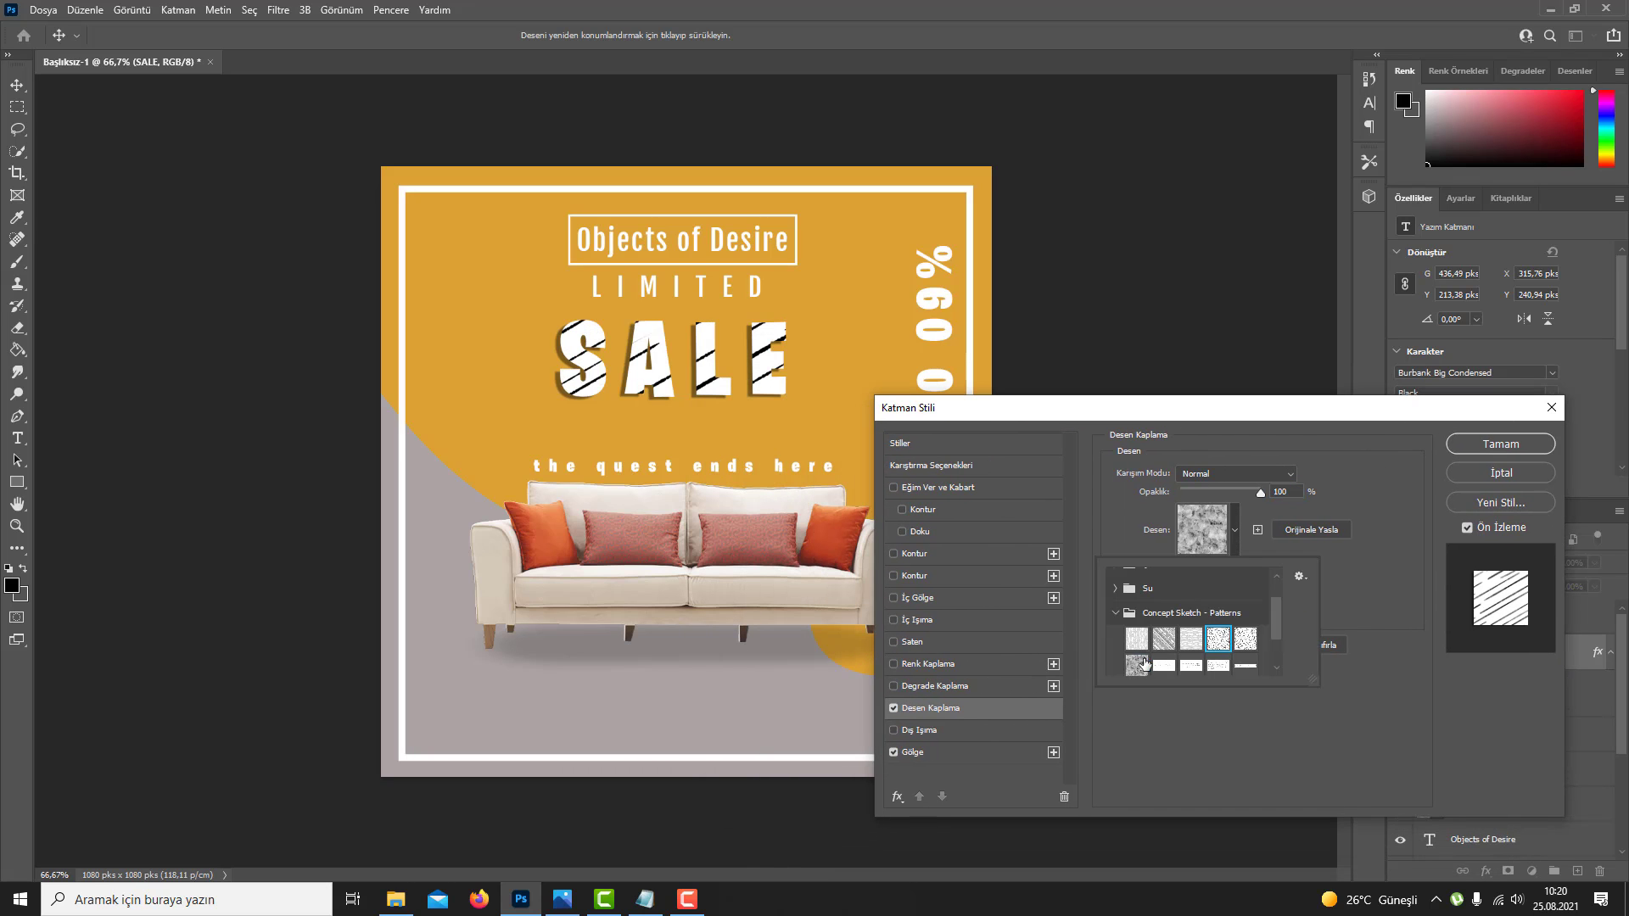
pyautogui.click(1138, 640)
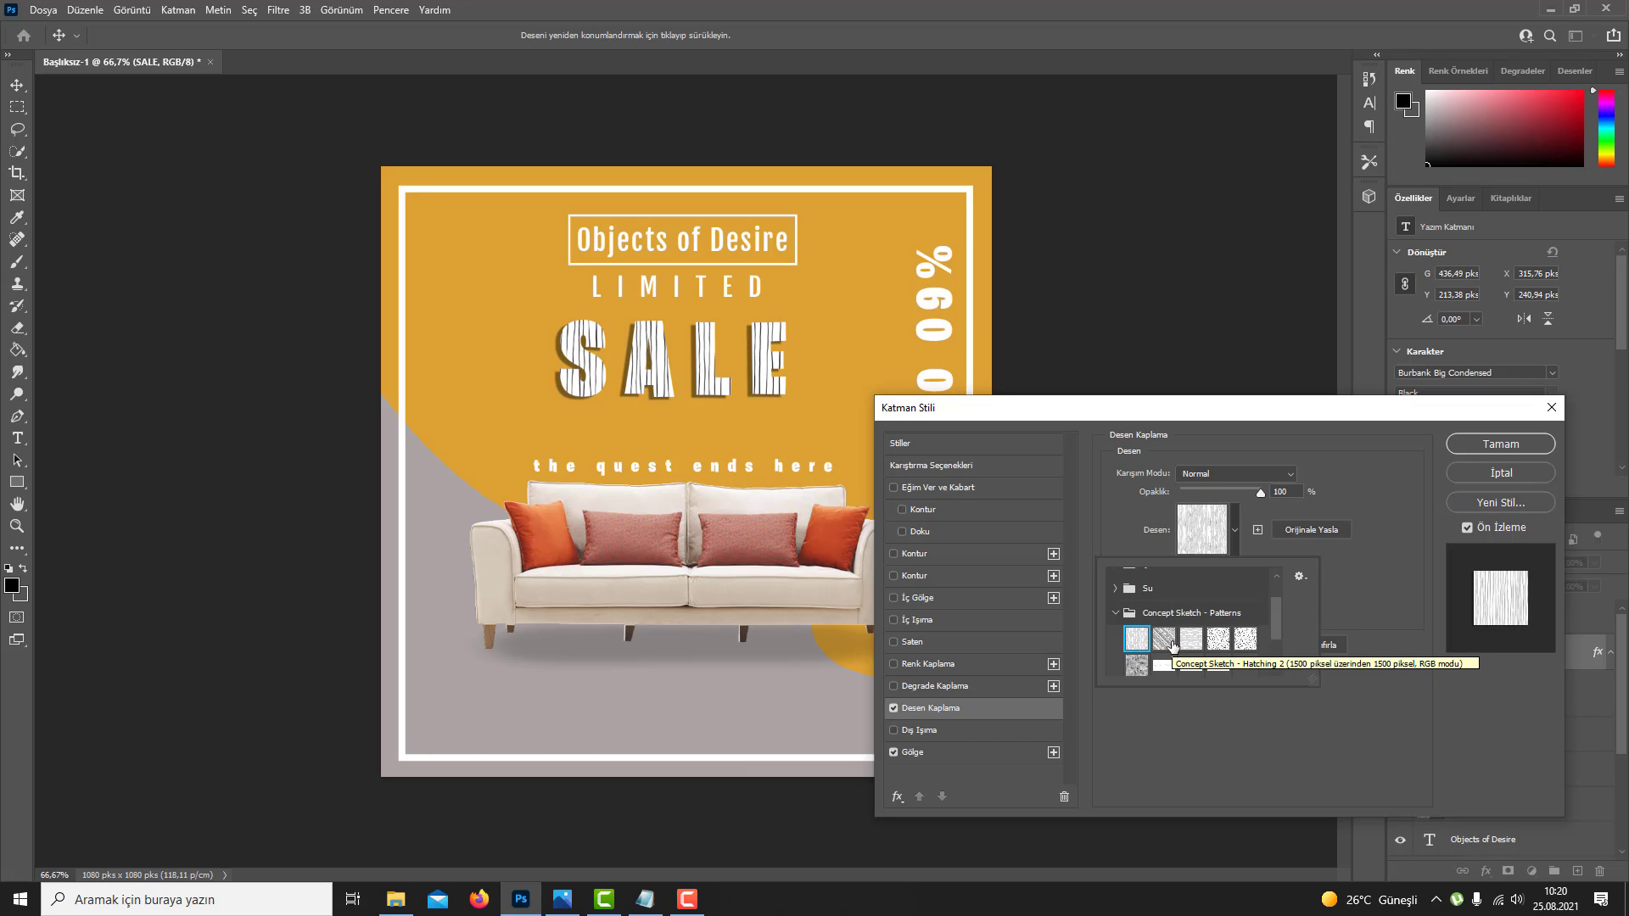
pyautogui.click(1171, 643)
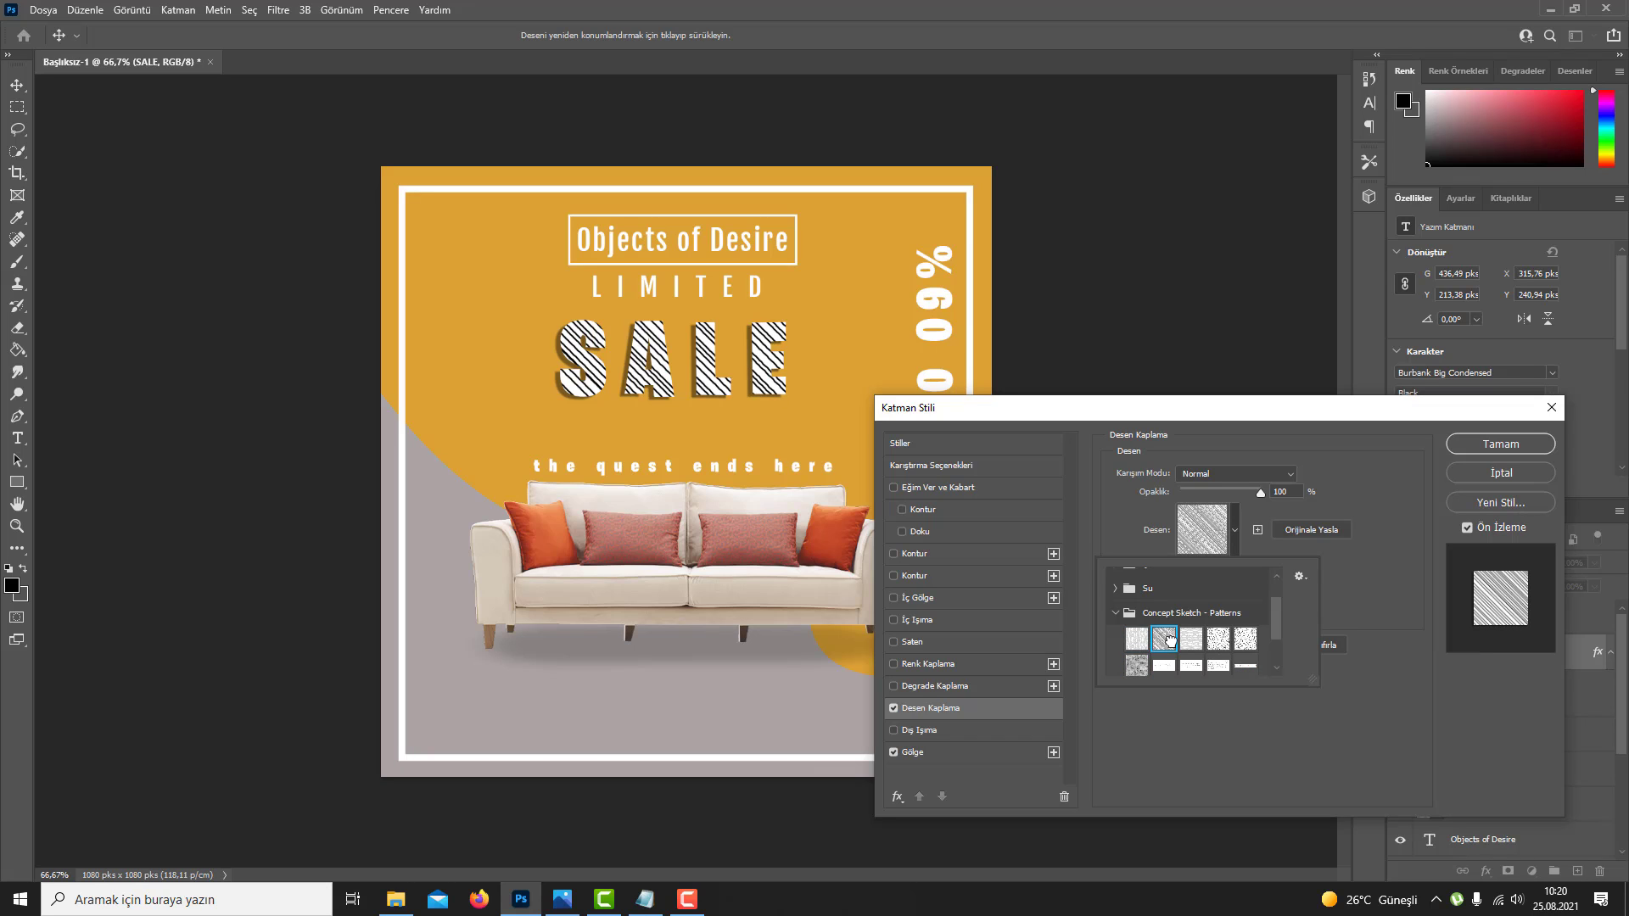
pyautogui.click(1497, 458)
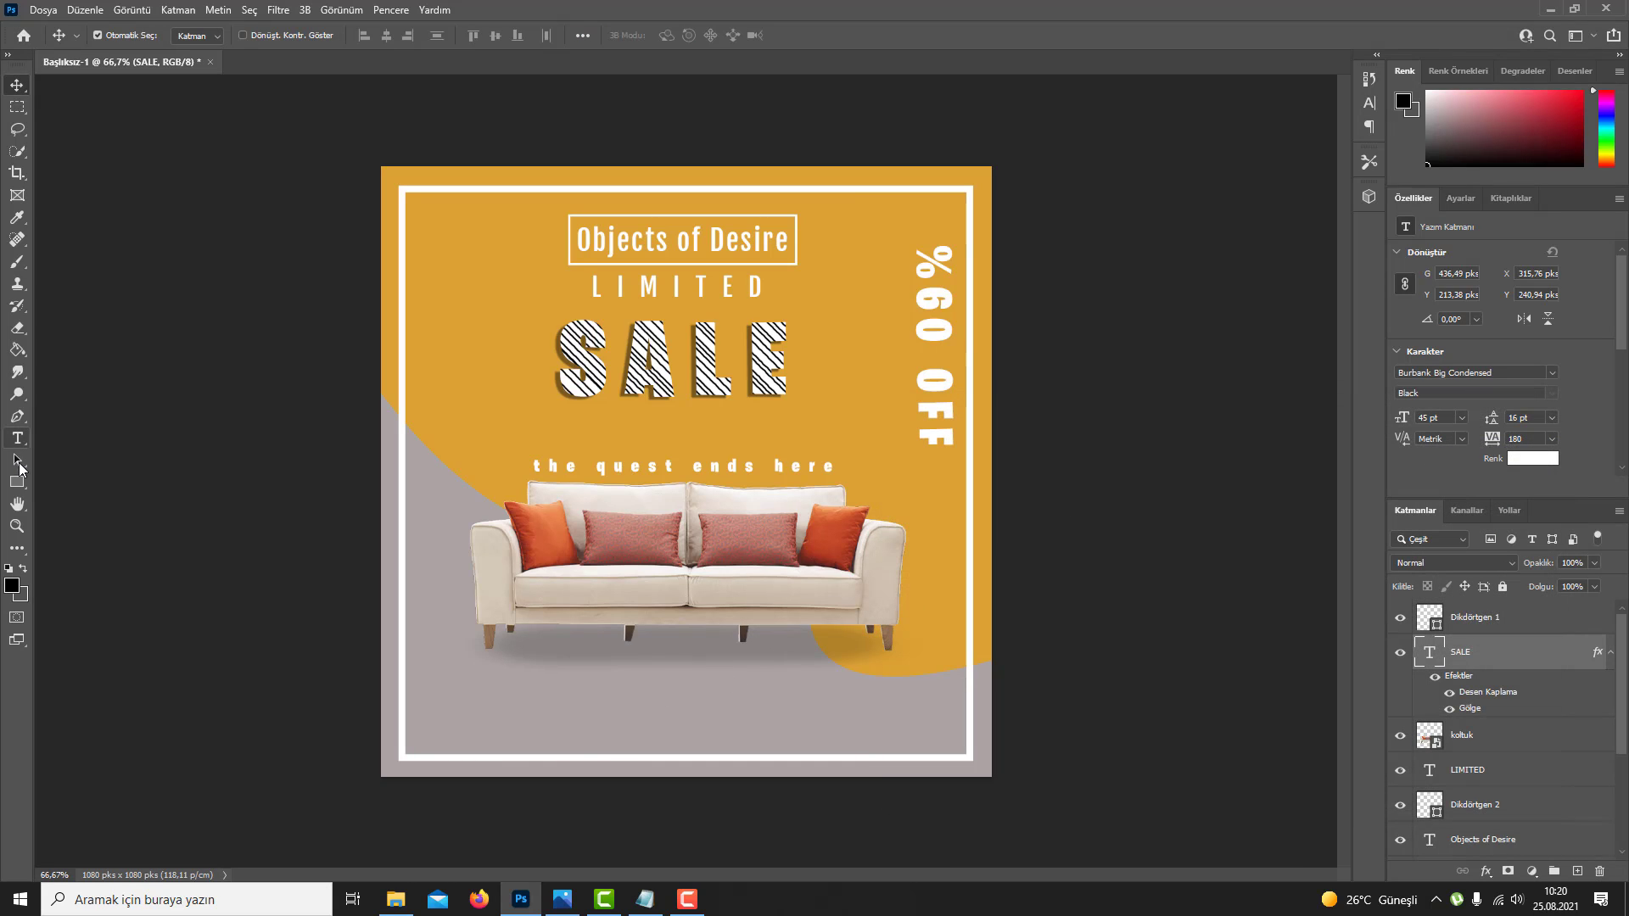
# Step: Set the Rectangle tool's fill to the orange sampled from the canvas
pyautogui.click(17, 481)
pyautogui.click(208, 38)
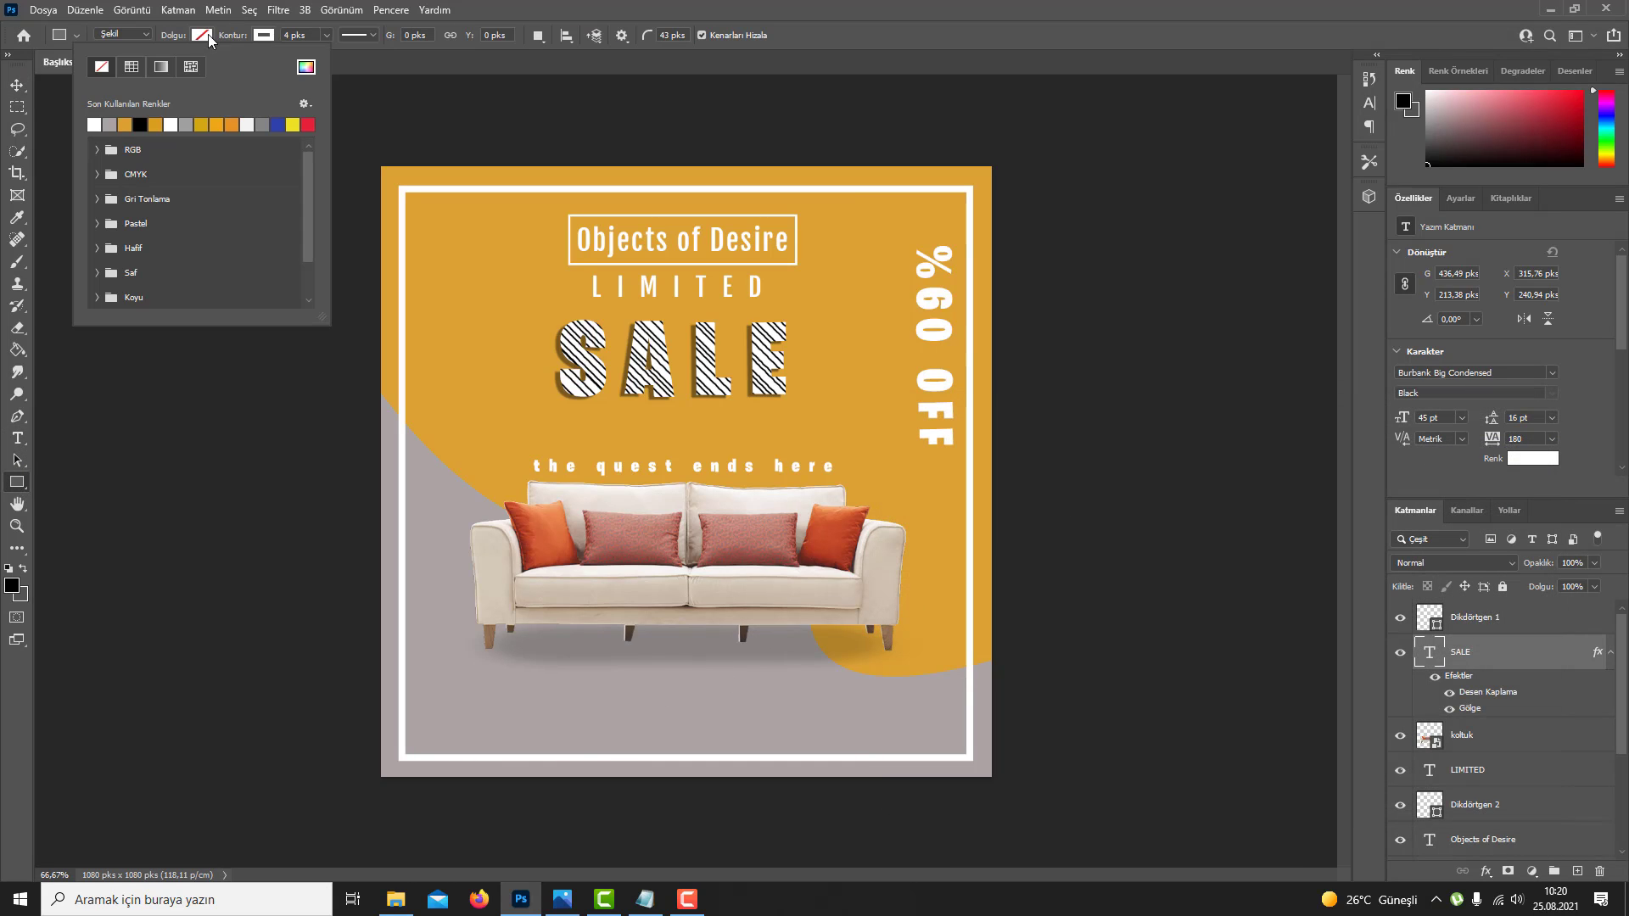
pyautogui.click(484, 282)
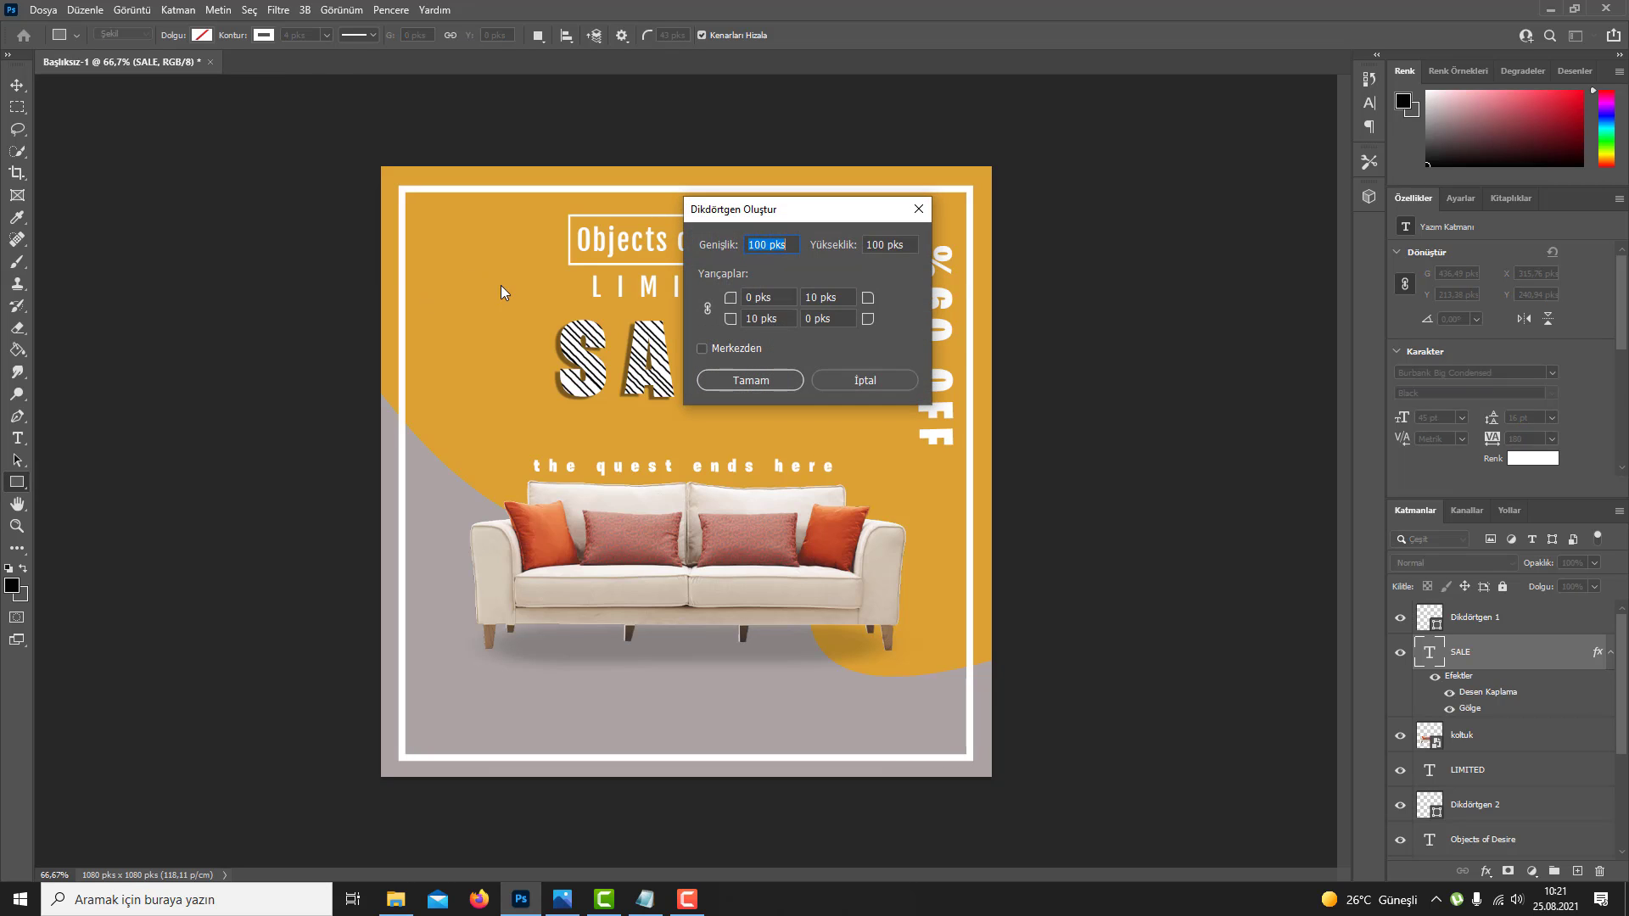
pyautogui.click(853, 389)
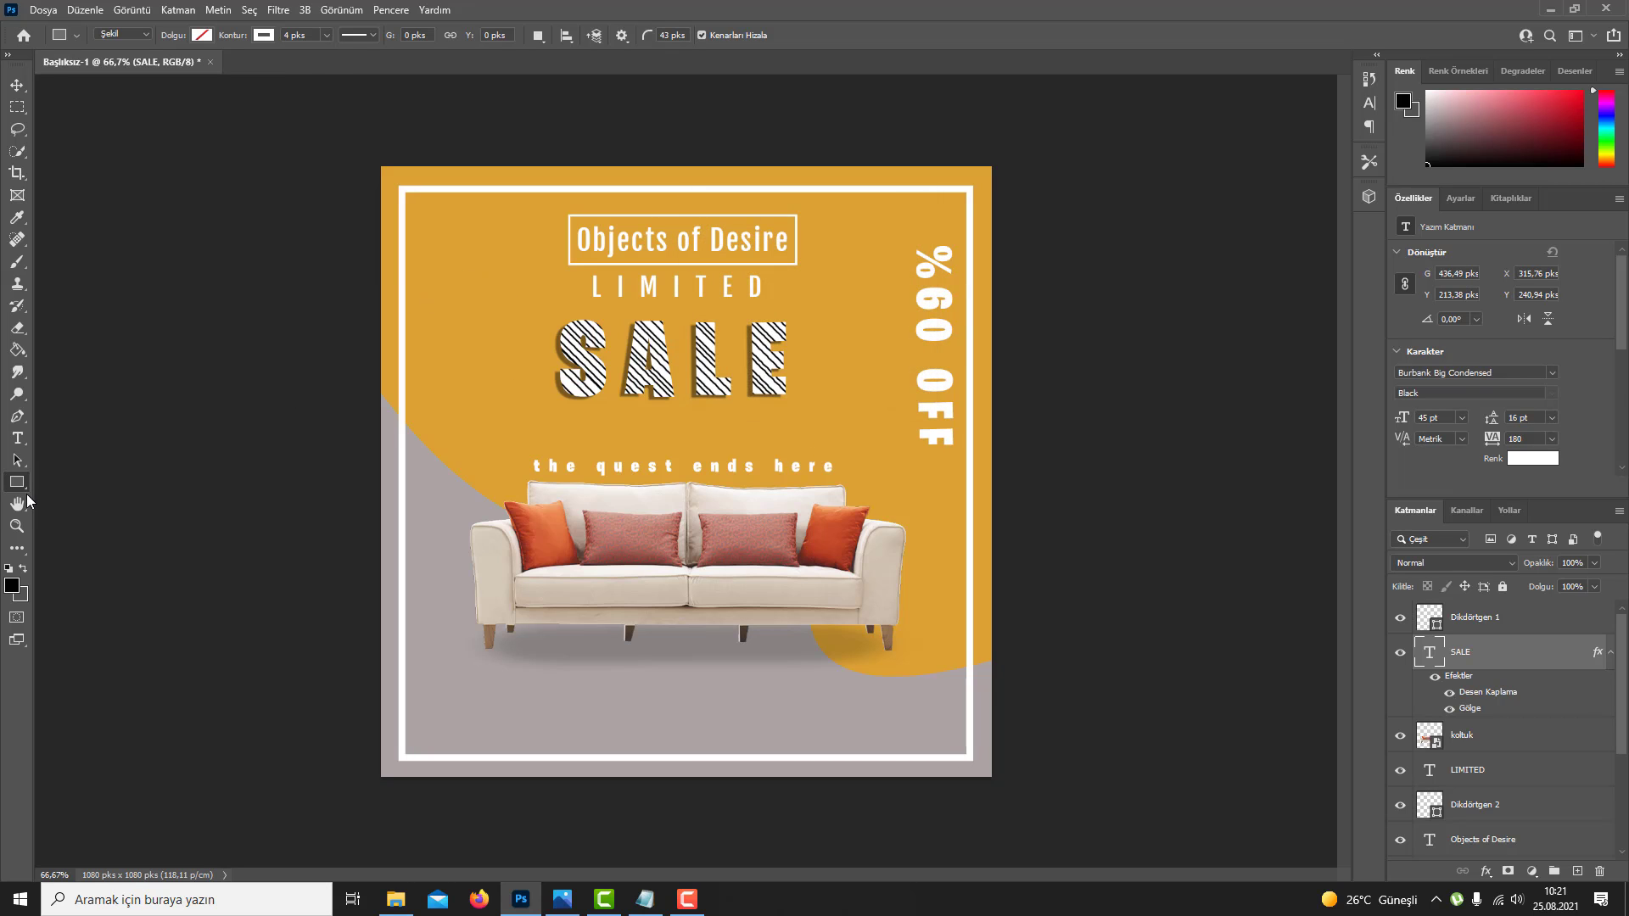
pyautogui.click(202, 35)
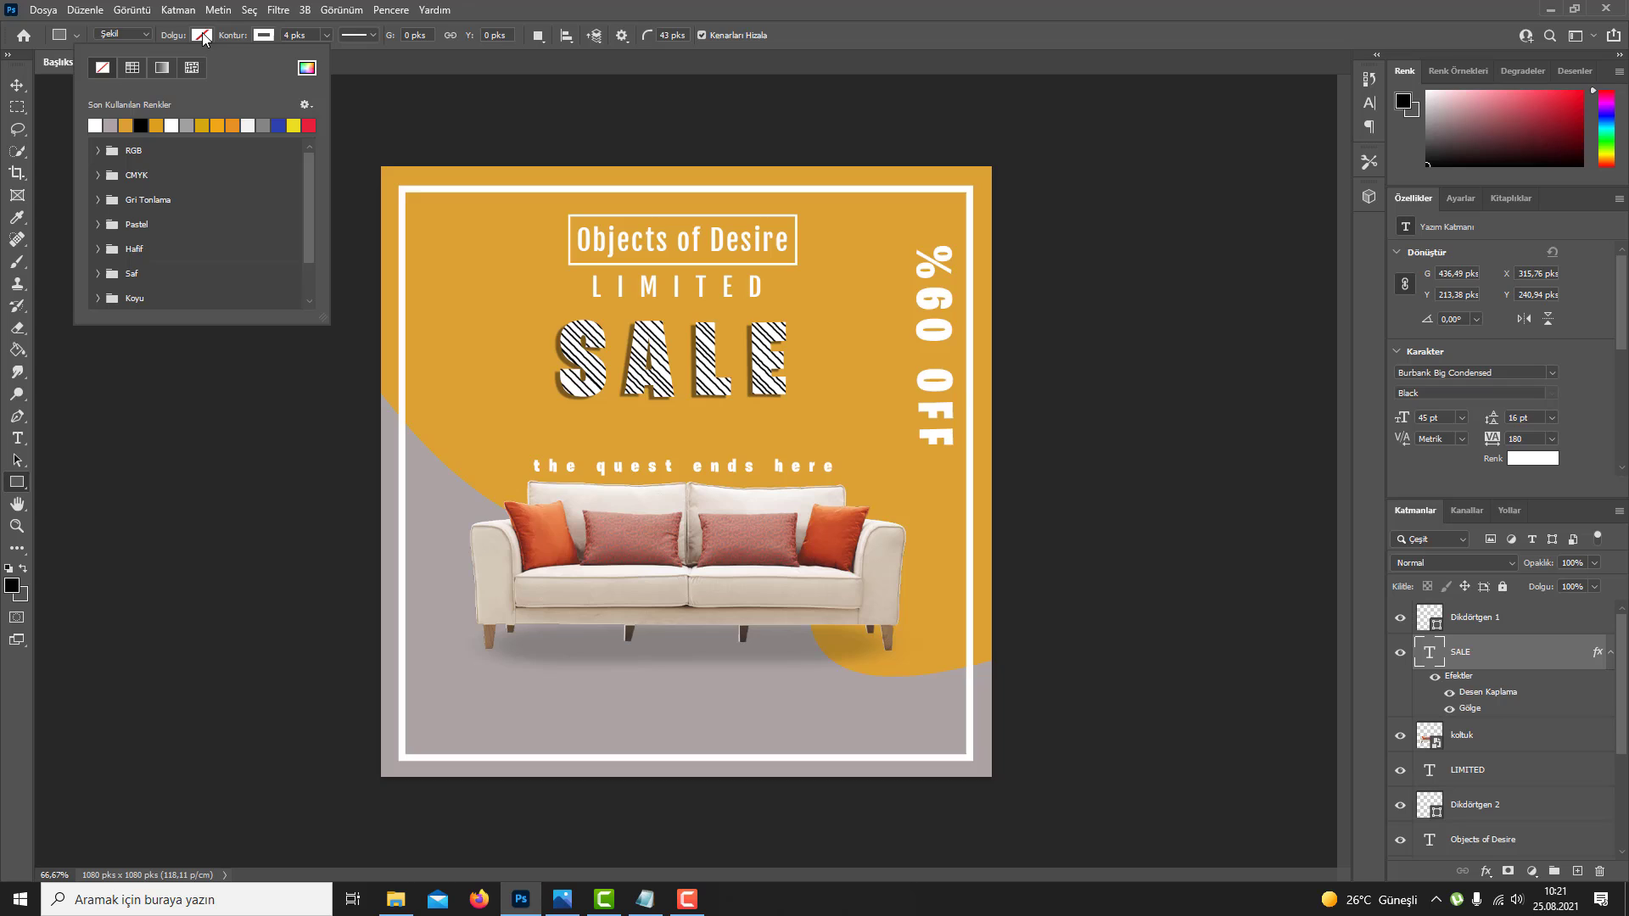
pyautogui.click(305, 69)
pyautogui.click(490, 350)
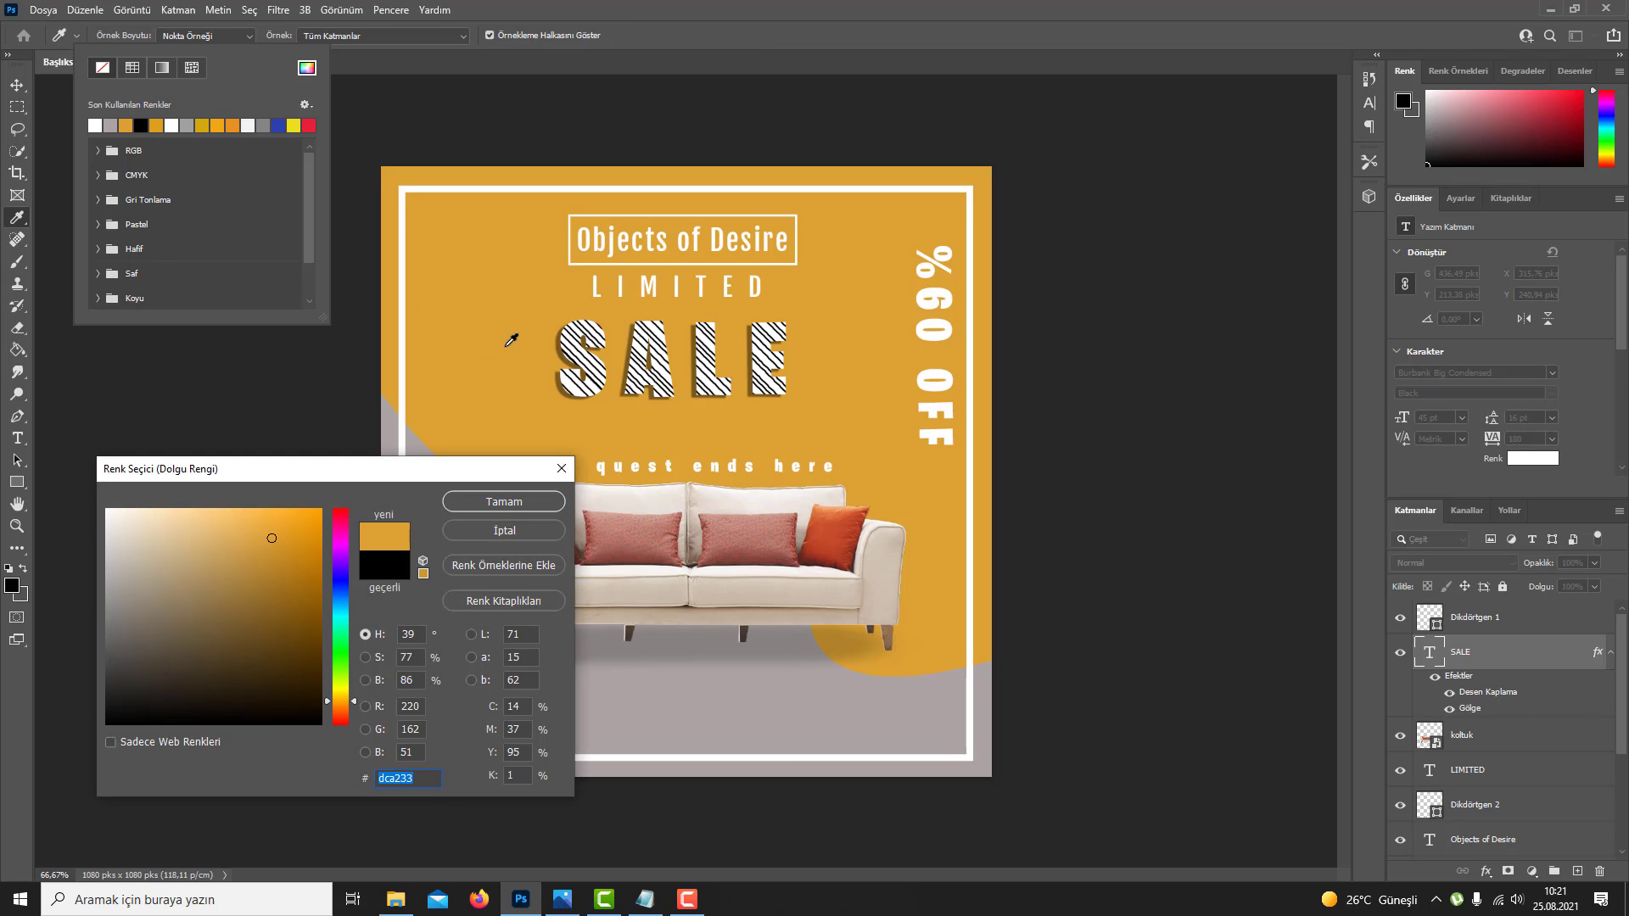
pyautogui.click(530, 501)
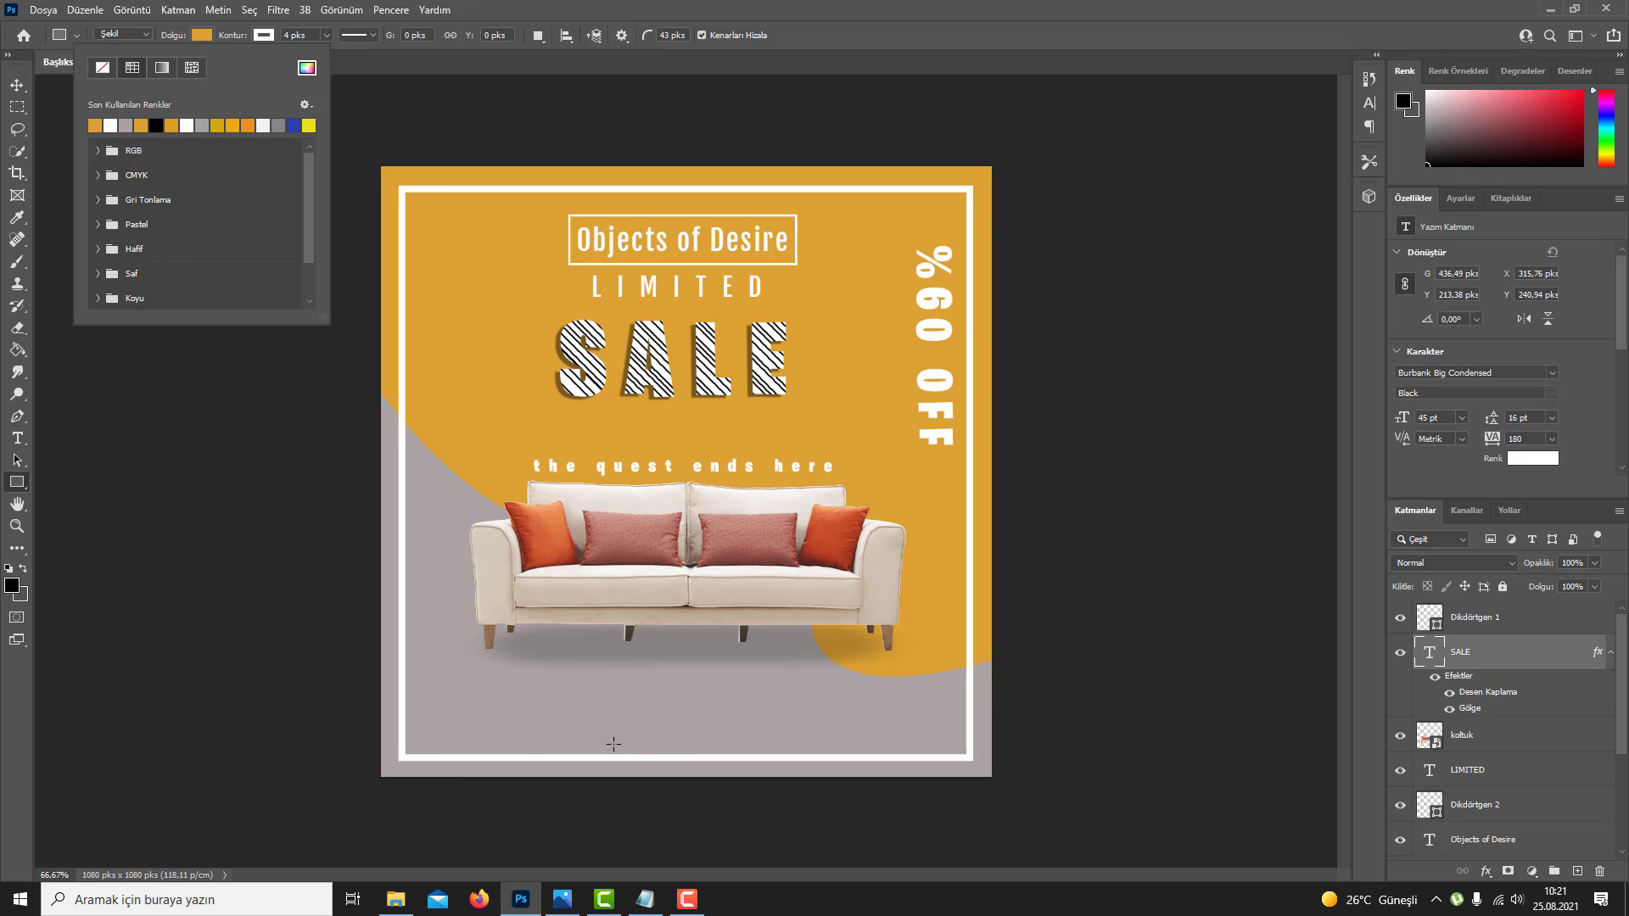
# Step: Draw an outline-free bar with 0 corner radius above Dikdörtgen 1 in the layers
pyautogui.click(265, 37)
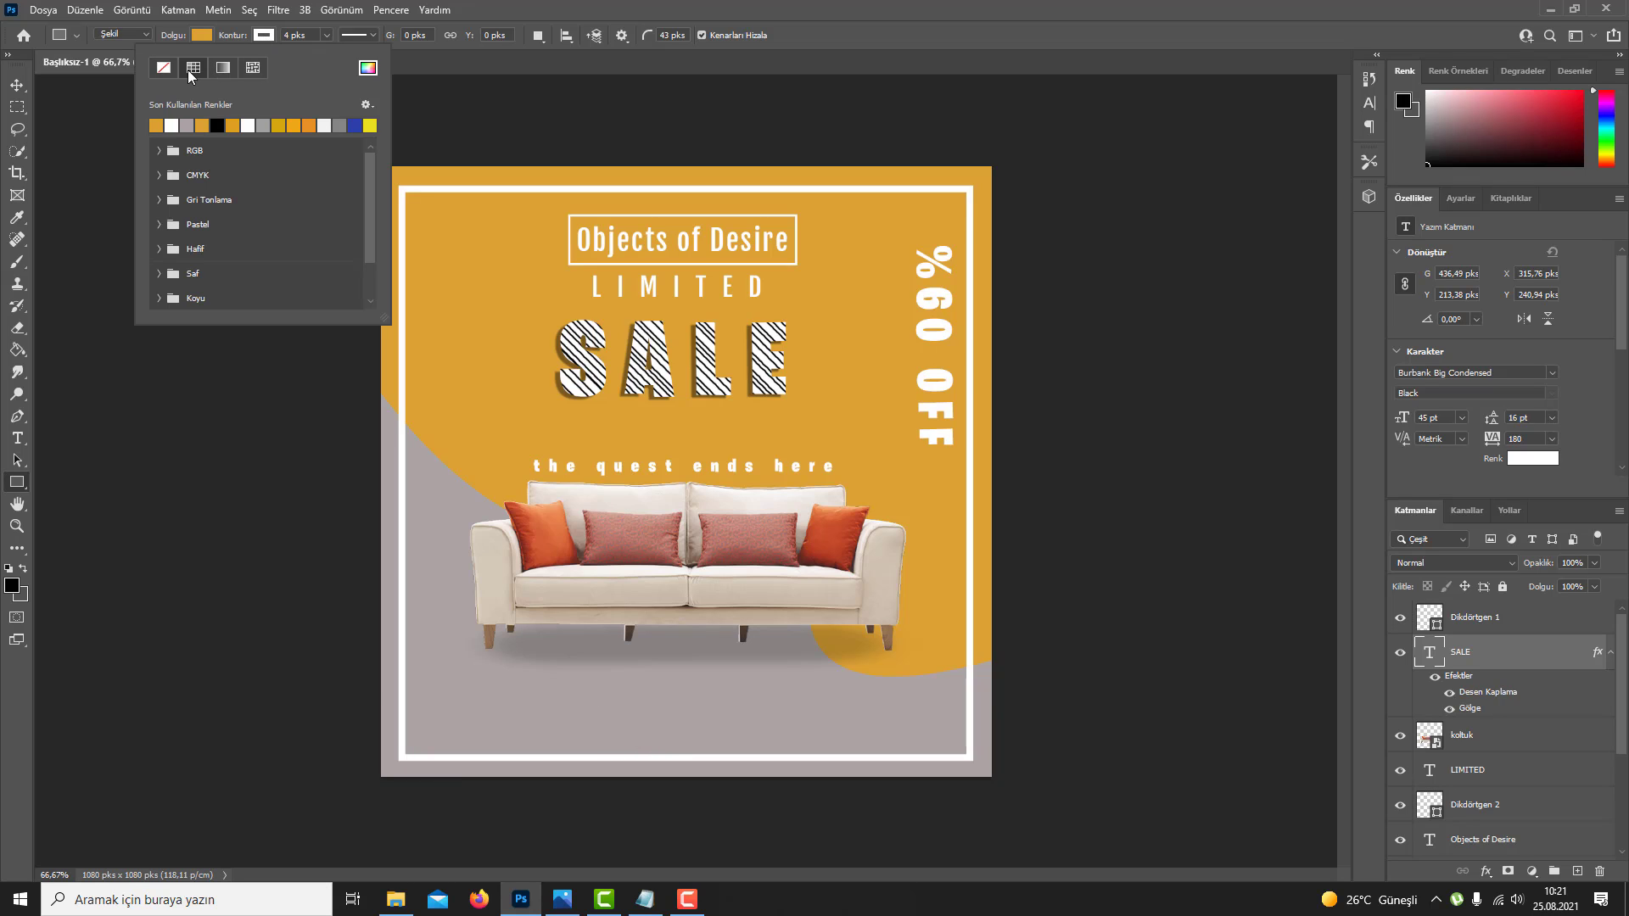
pyautogui.click(165, 69)
pyautogui.moveTo(609, 731); pyautogui.dragTo(794, 759)
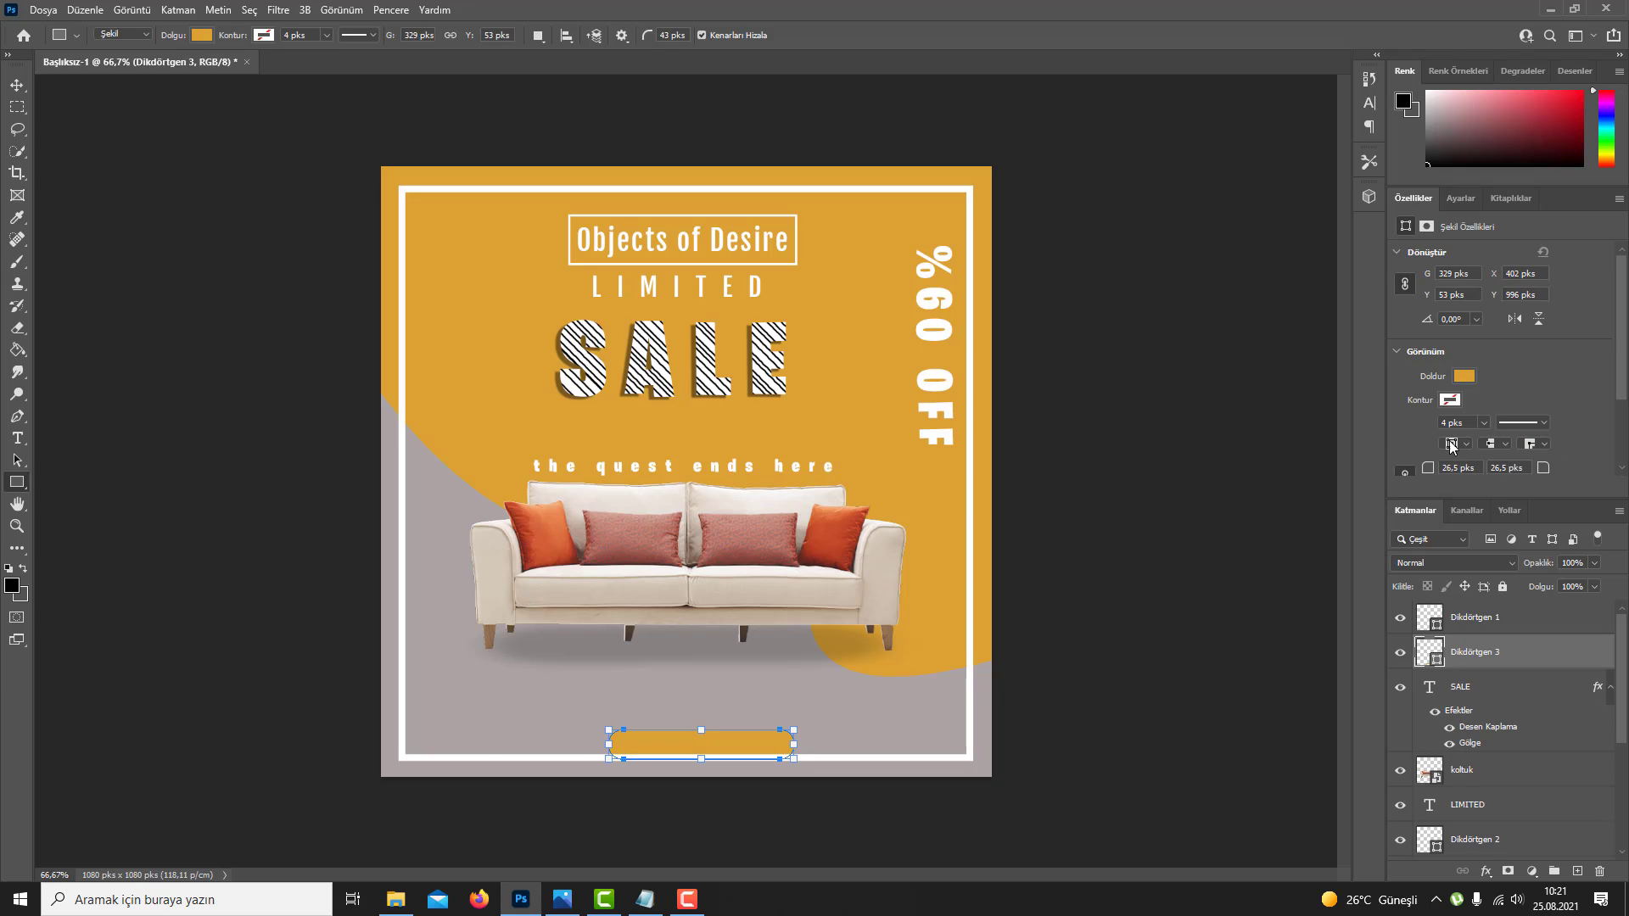
pyautogui.write('0')
pyautogui.press('Return')
pyautogui.moveTo(1520, 660); pyautogui.dragTo(1514, 616)
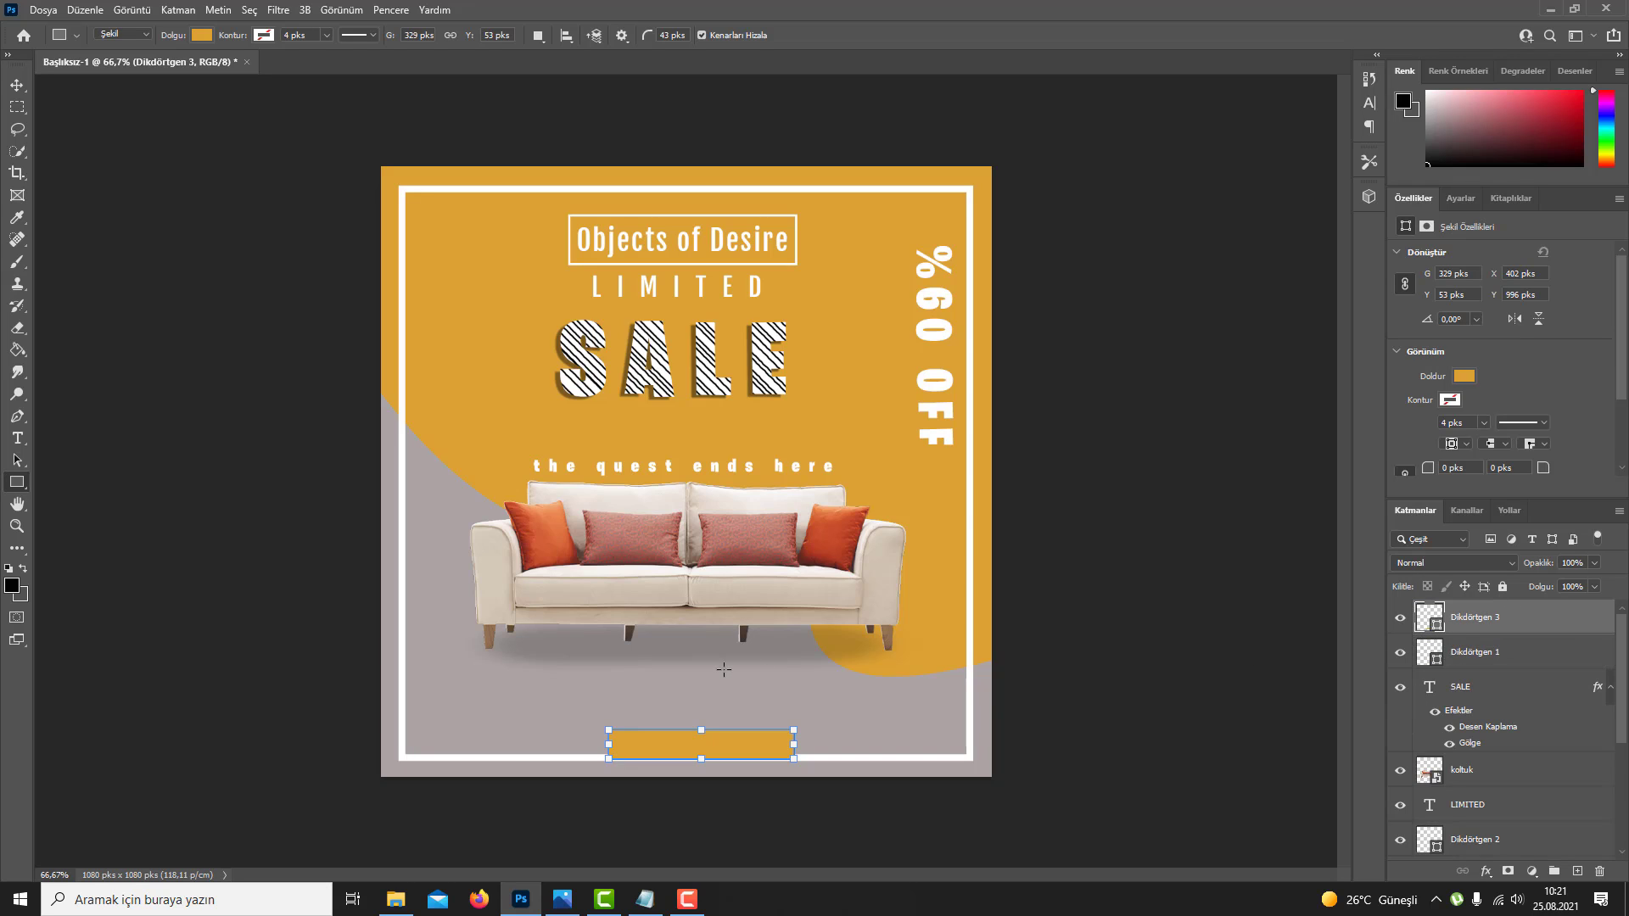
# Step: Centre the orange bar horizontally near the bottom of the post
pyautogui.press('v')
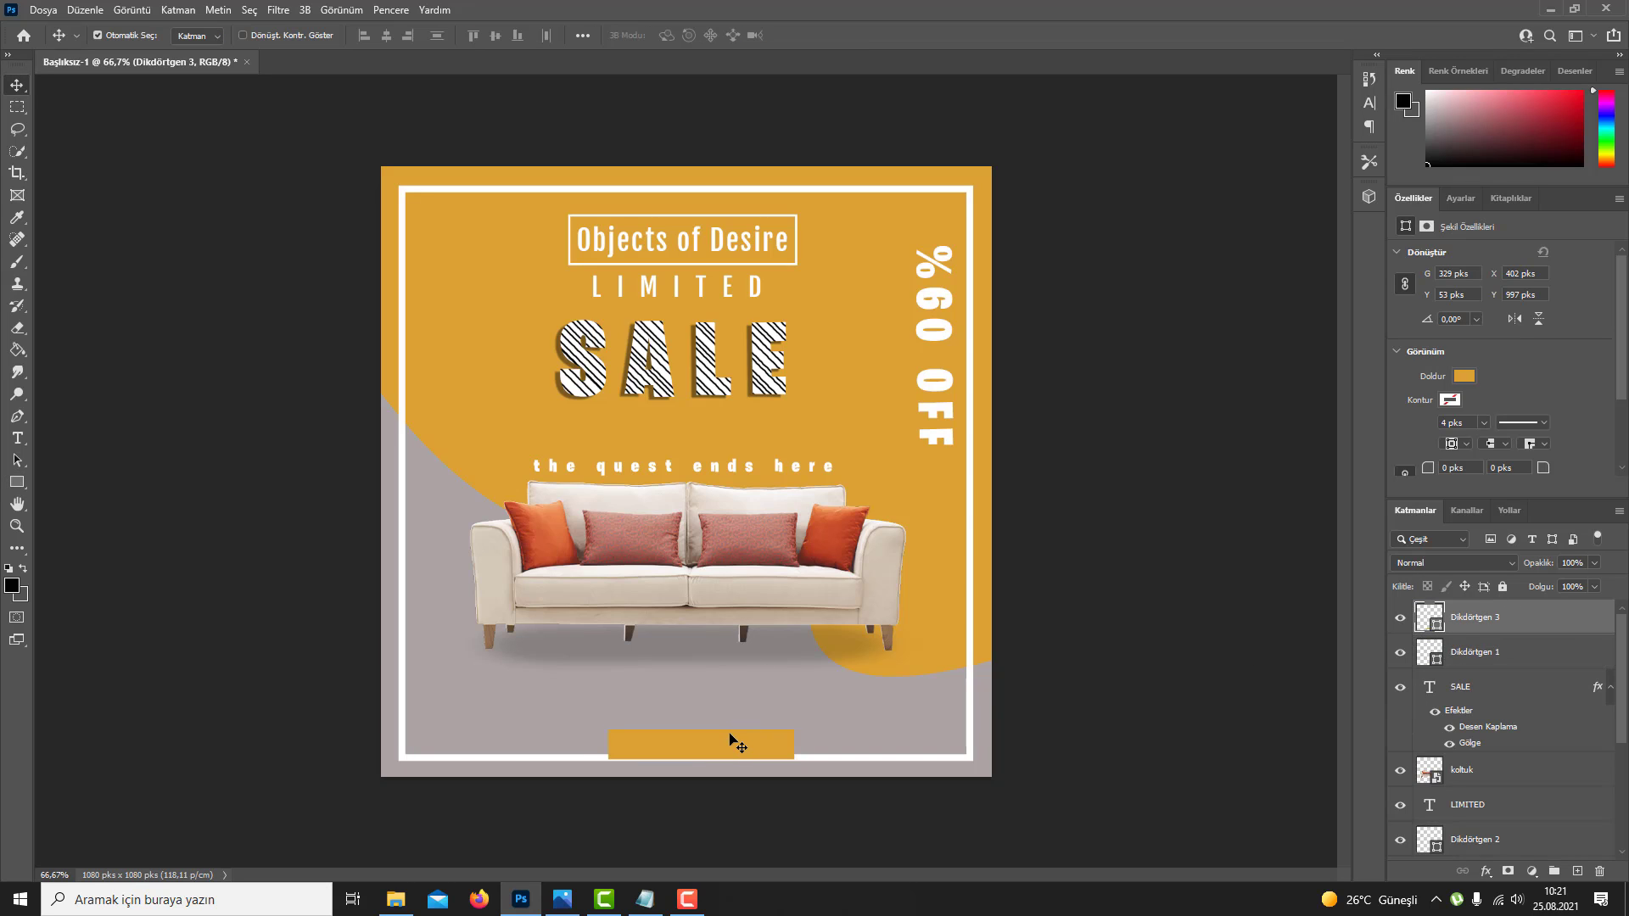
pyautogui.press('Down')
pyautogui.press('Down')
pyautogui.press('Down')
pyautogui.moveTo(729, 733); pyautogui.dragTo(717, 746)
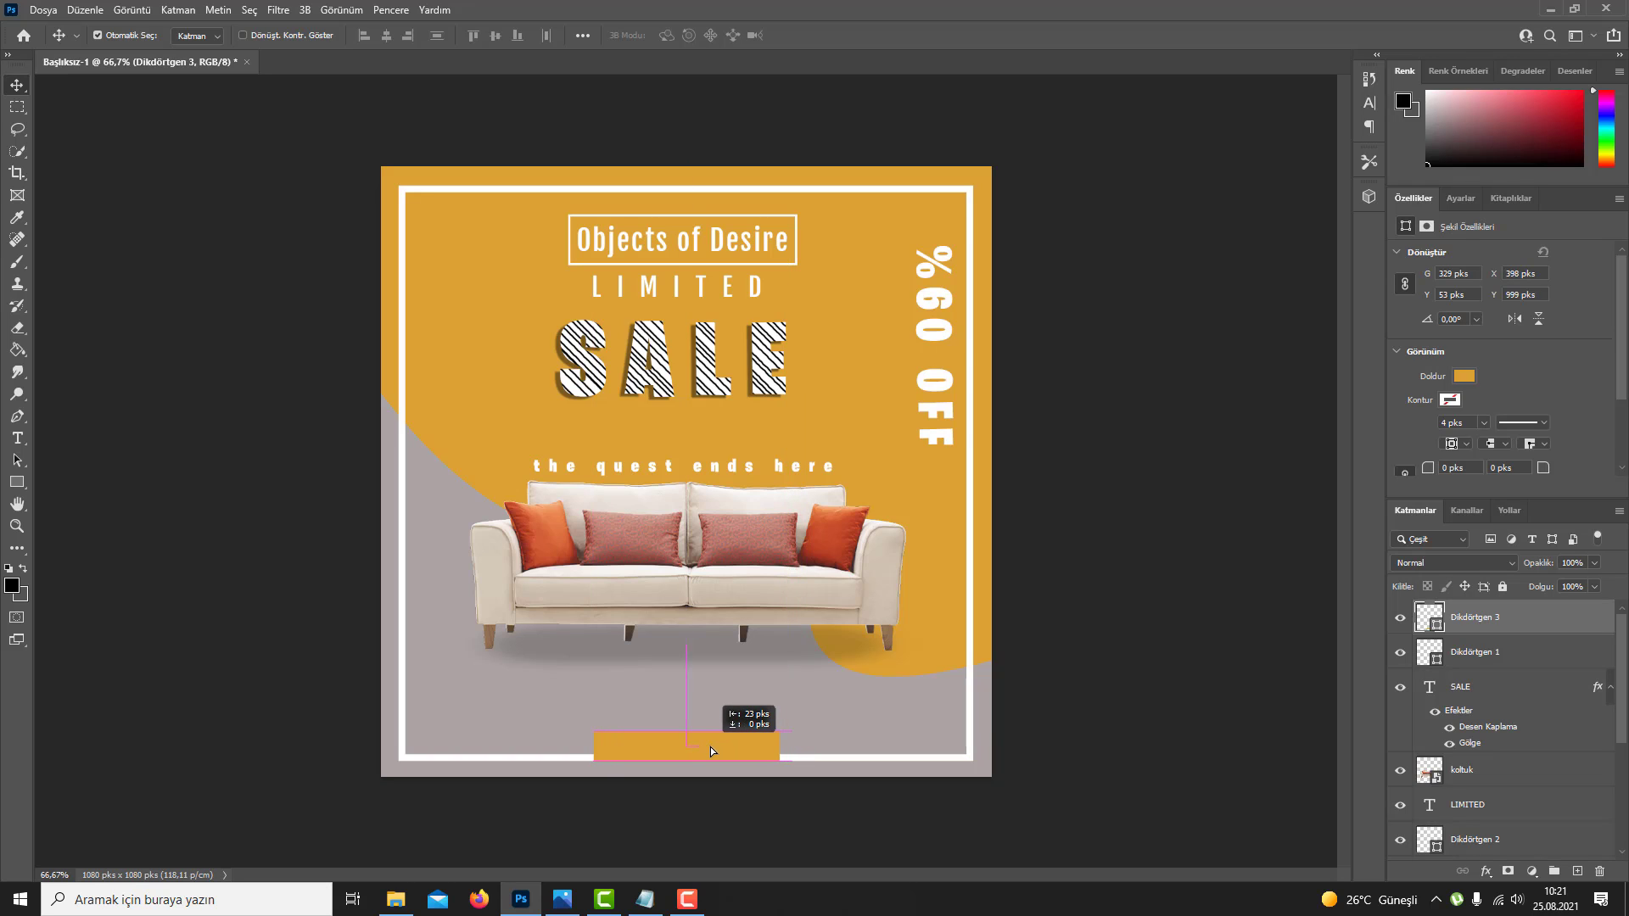
pyautogui.moveTo(716, 747); pyautogui.dragTo(710, 744)
pyautogui.press('Down')
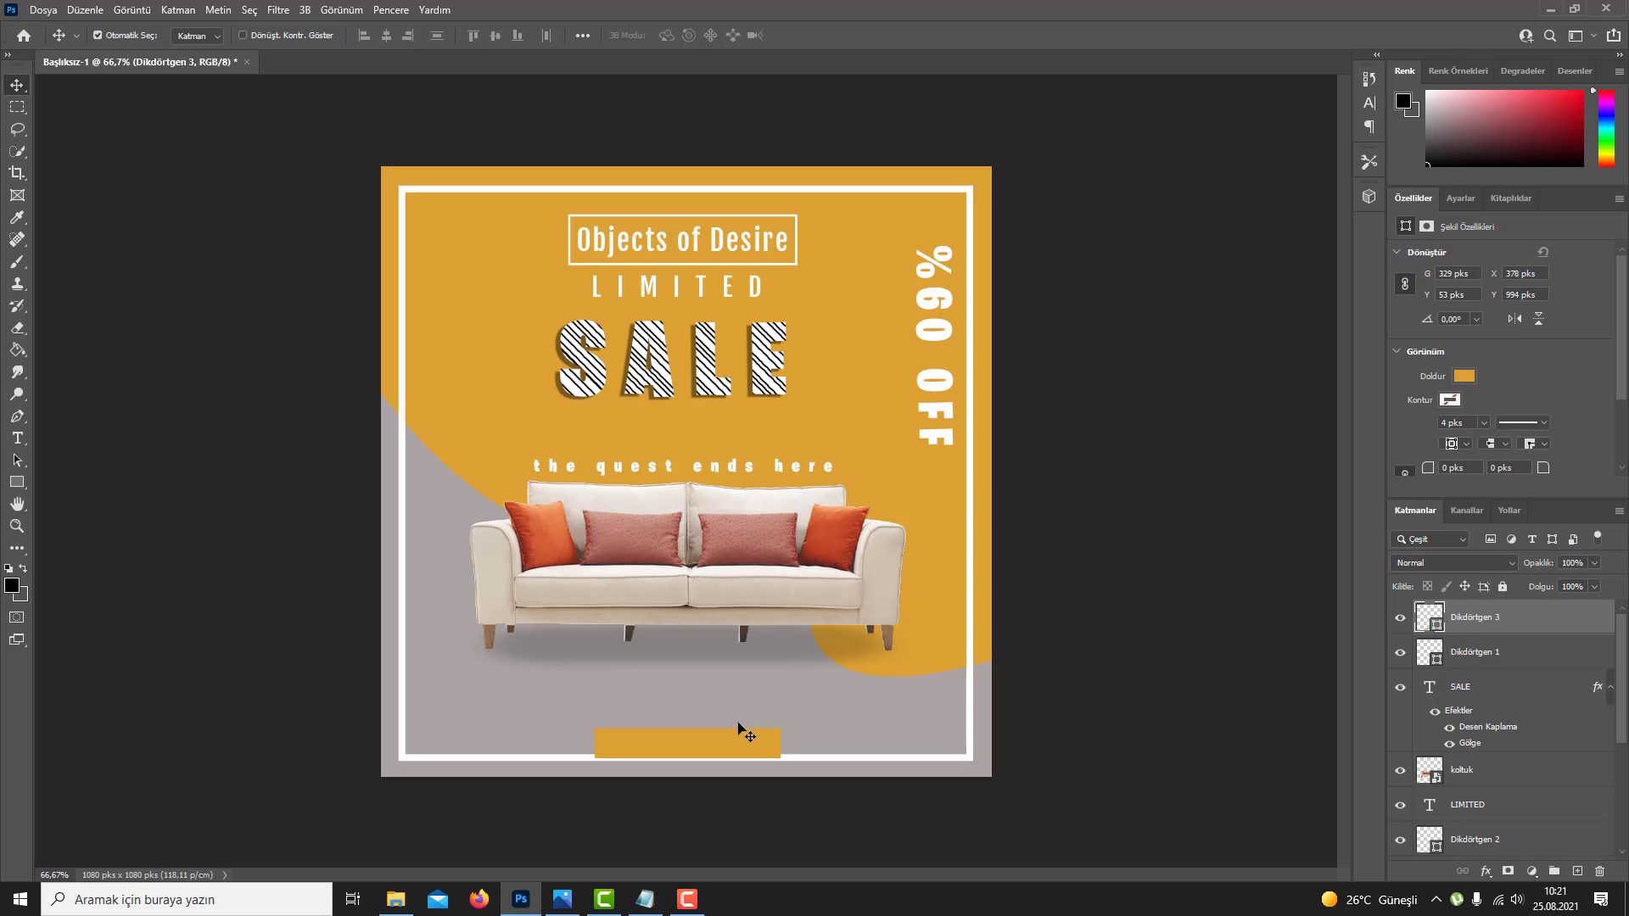
pyautogui.press('Down')
pyautogui.press('Down')
pyautogui.press('Down')
pyautogui.press('Down')
pyautogui.press('Down')
# Step: Type a new text line reading SHOP NOW in all caps below the sofa
pyautogui.press('t')
pyautogui.click(630, 747)
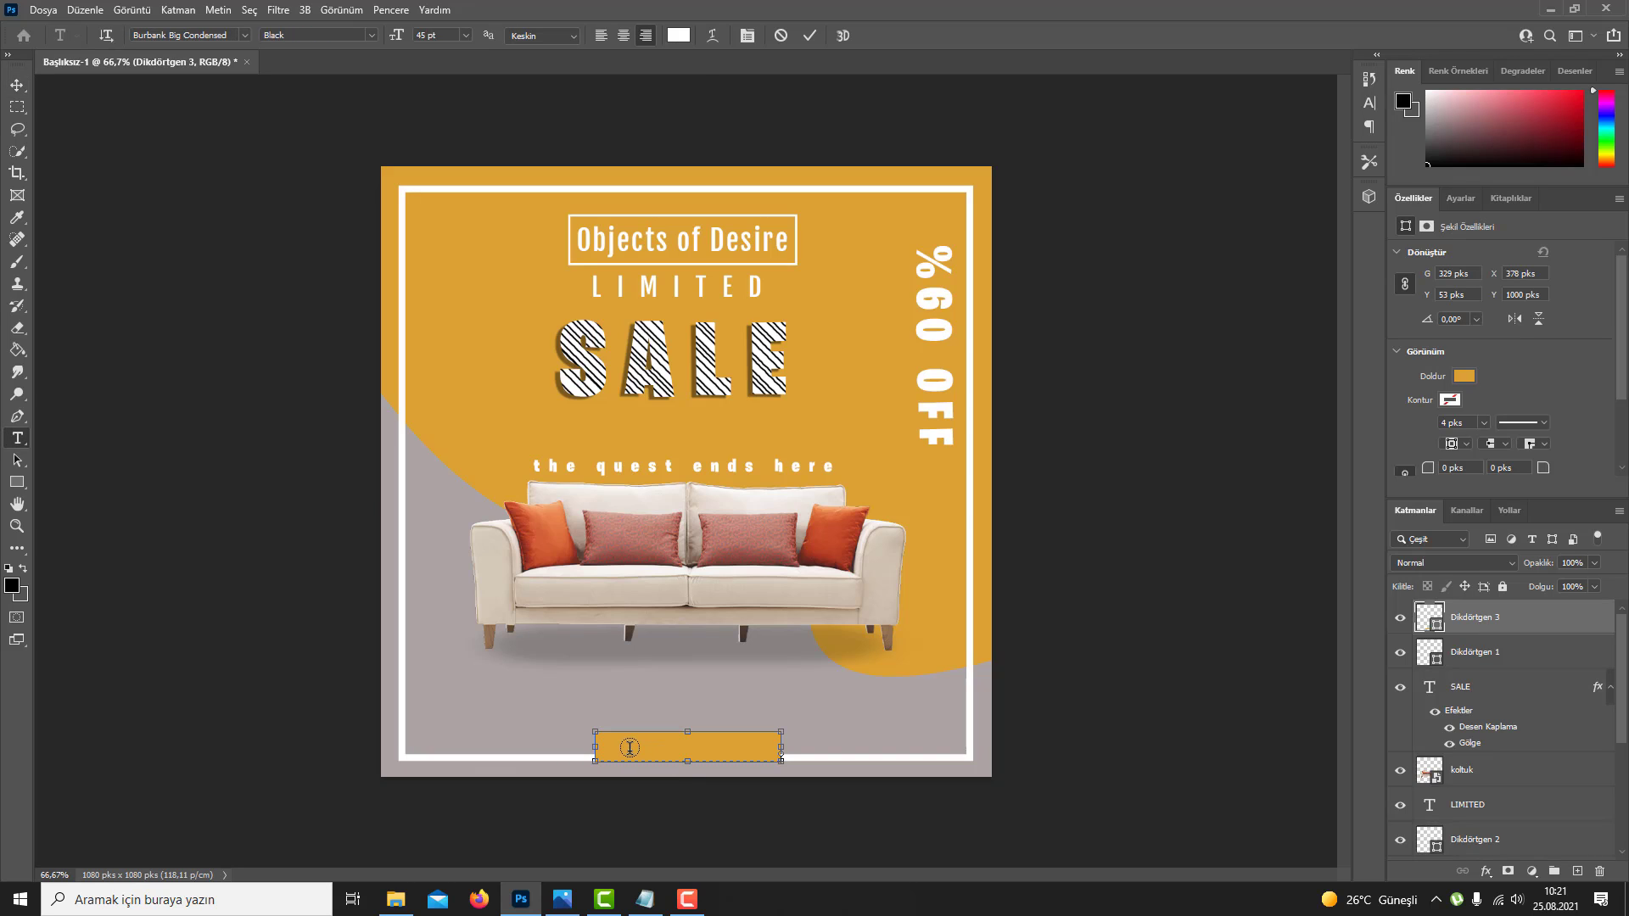
pyautogui.click(664, 683)
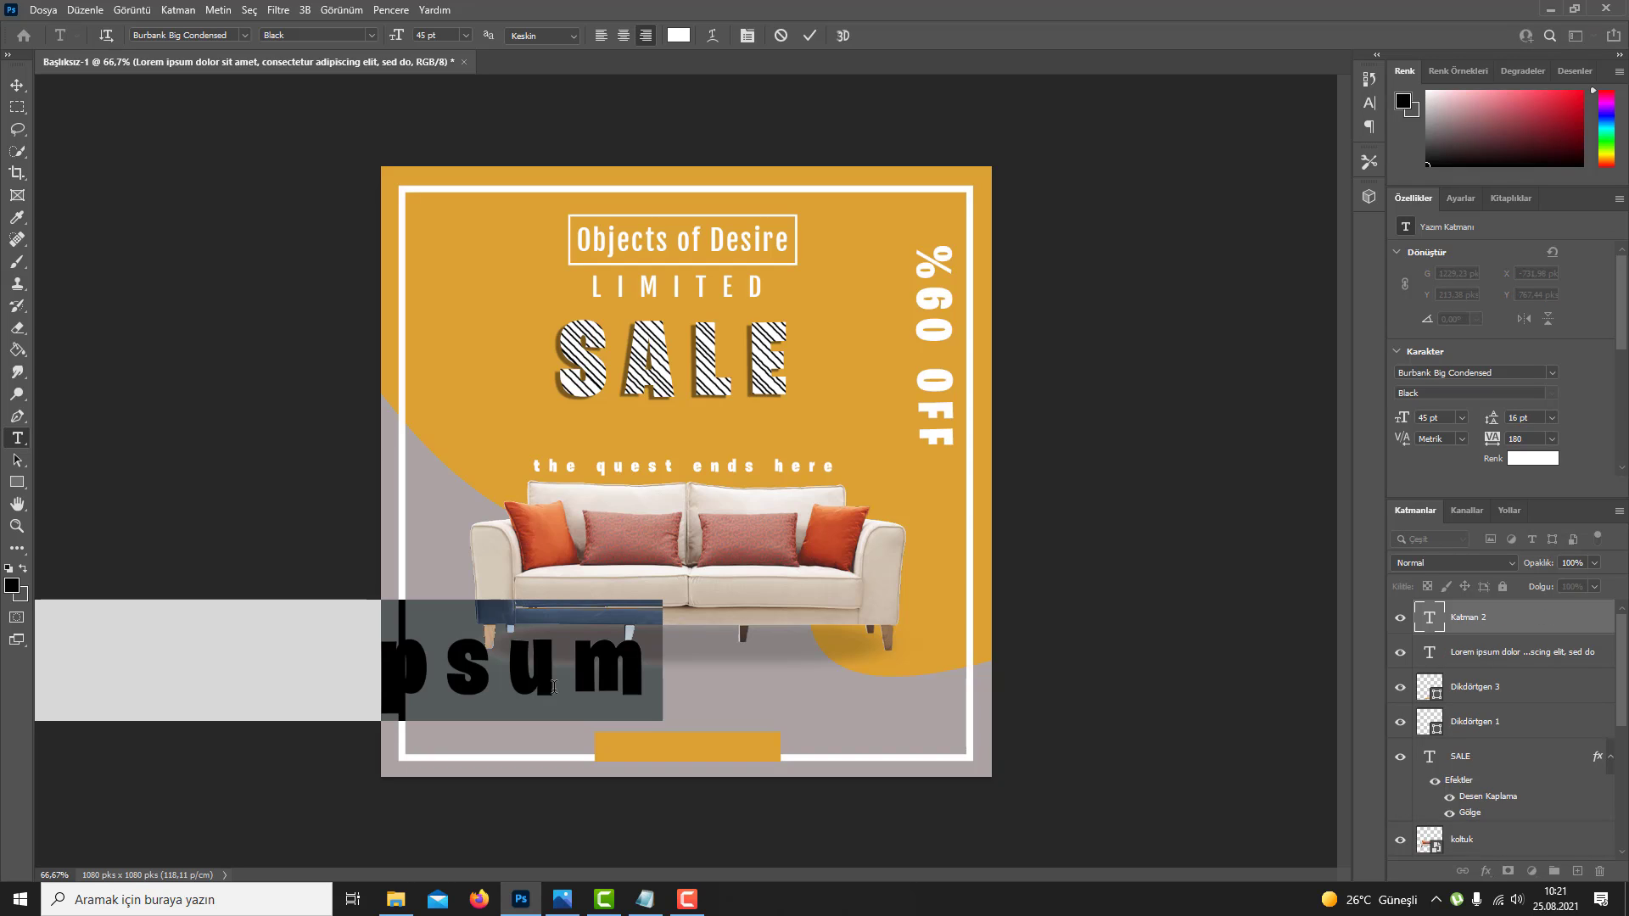
pyautogui.write('S')
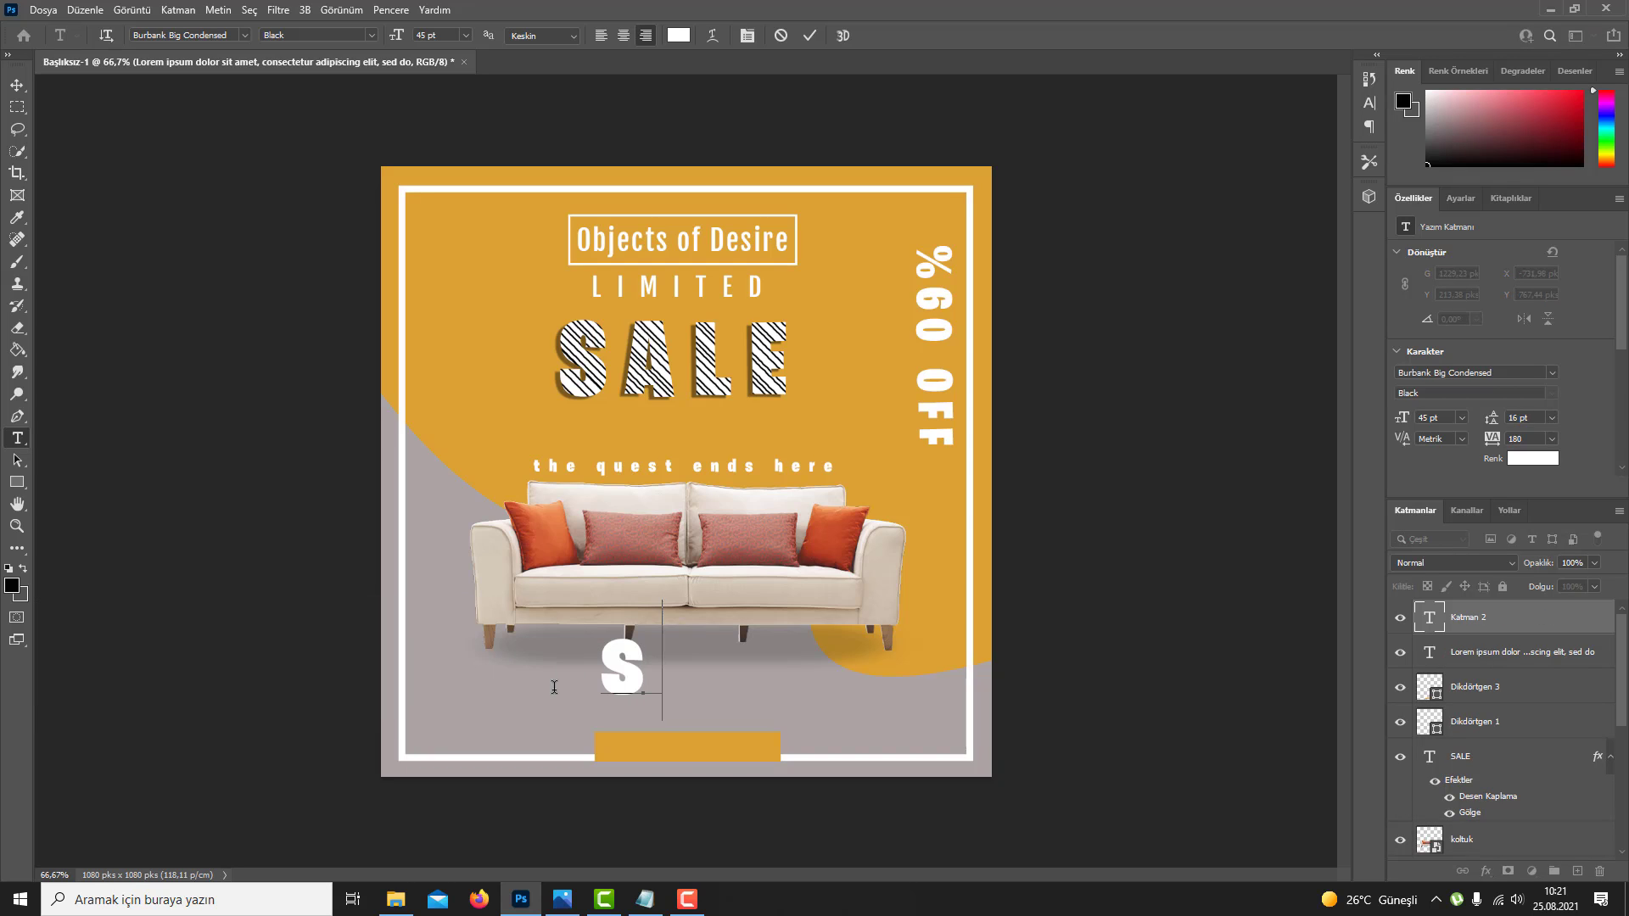
pyautogui.write('hop')
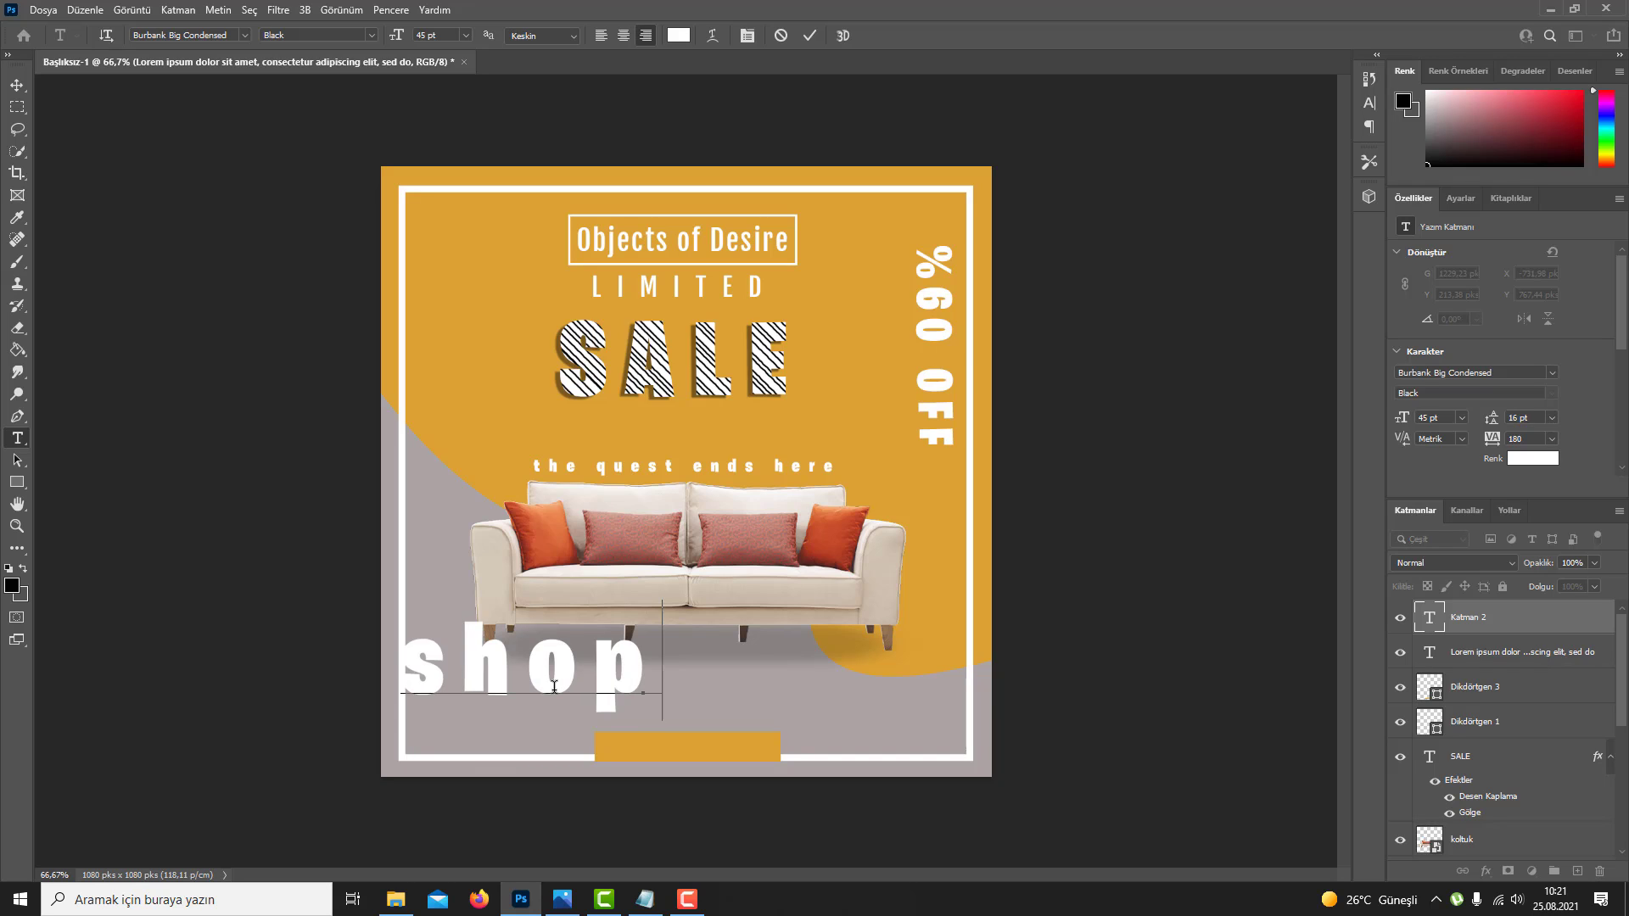
pyautogui.hotkey('ctrl', 'a')
pyautogui.press('Right')
pyautogui.hotkey('ctrl', 'shift', 'k')
pyautogui.write('NO')
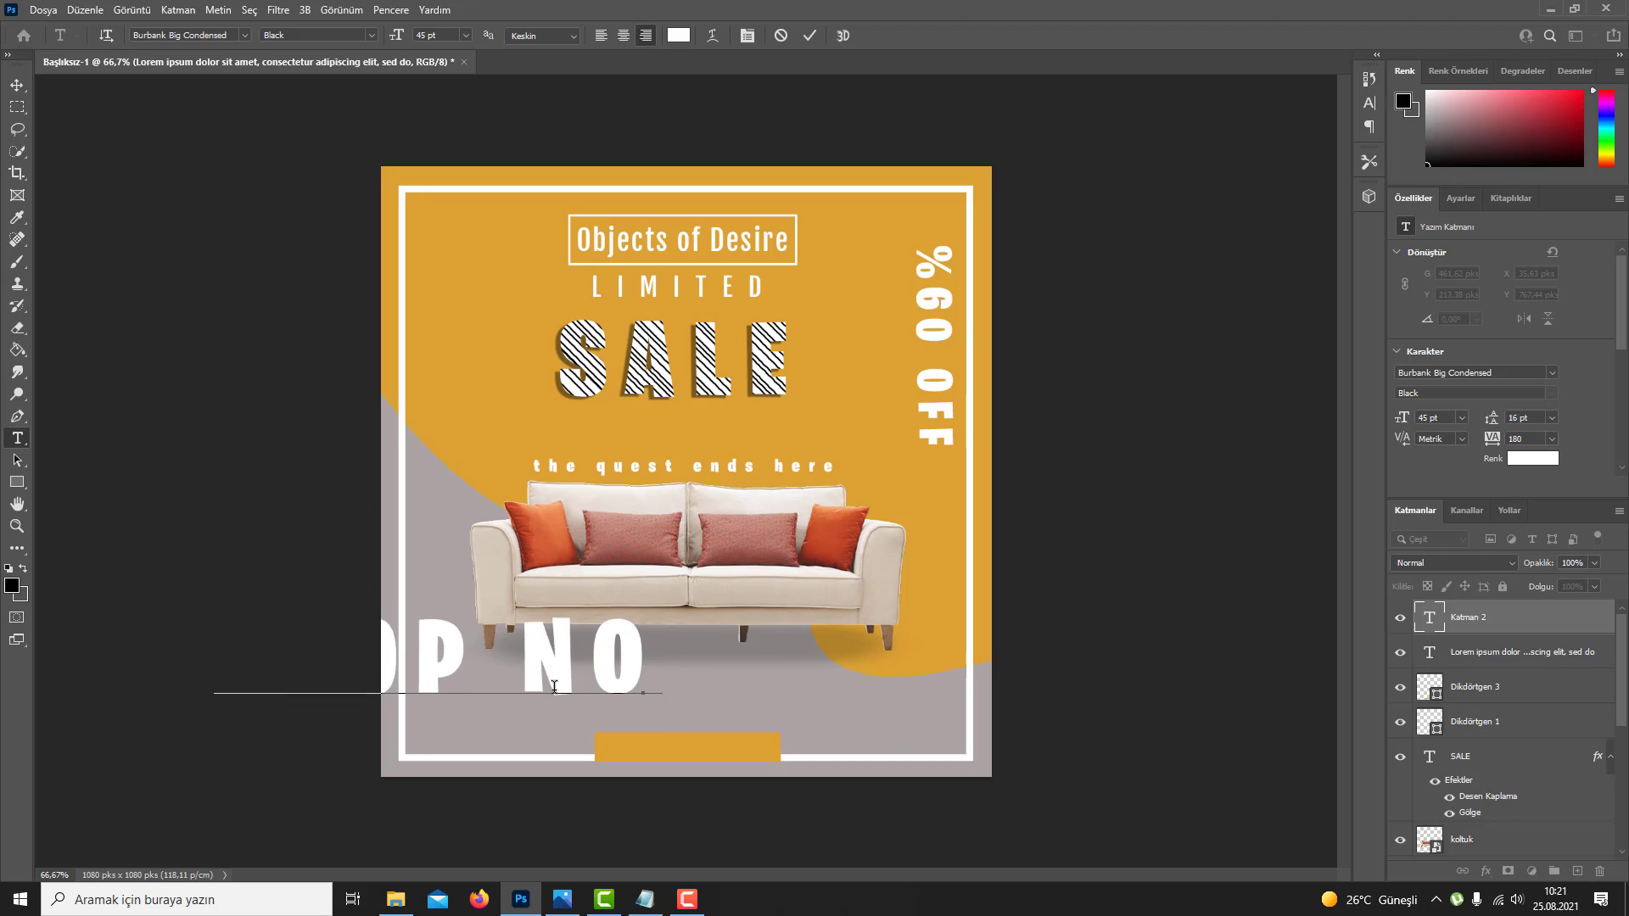
pyautogui.write('W')
pyautogui.hotkey('ctrl', 'a')
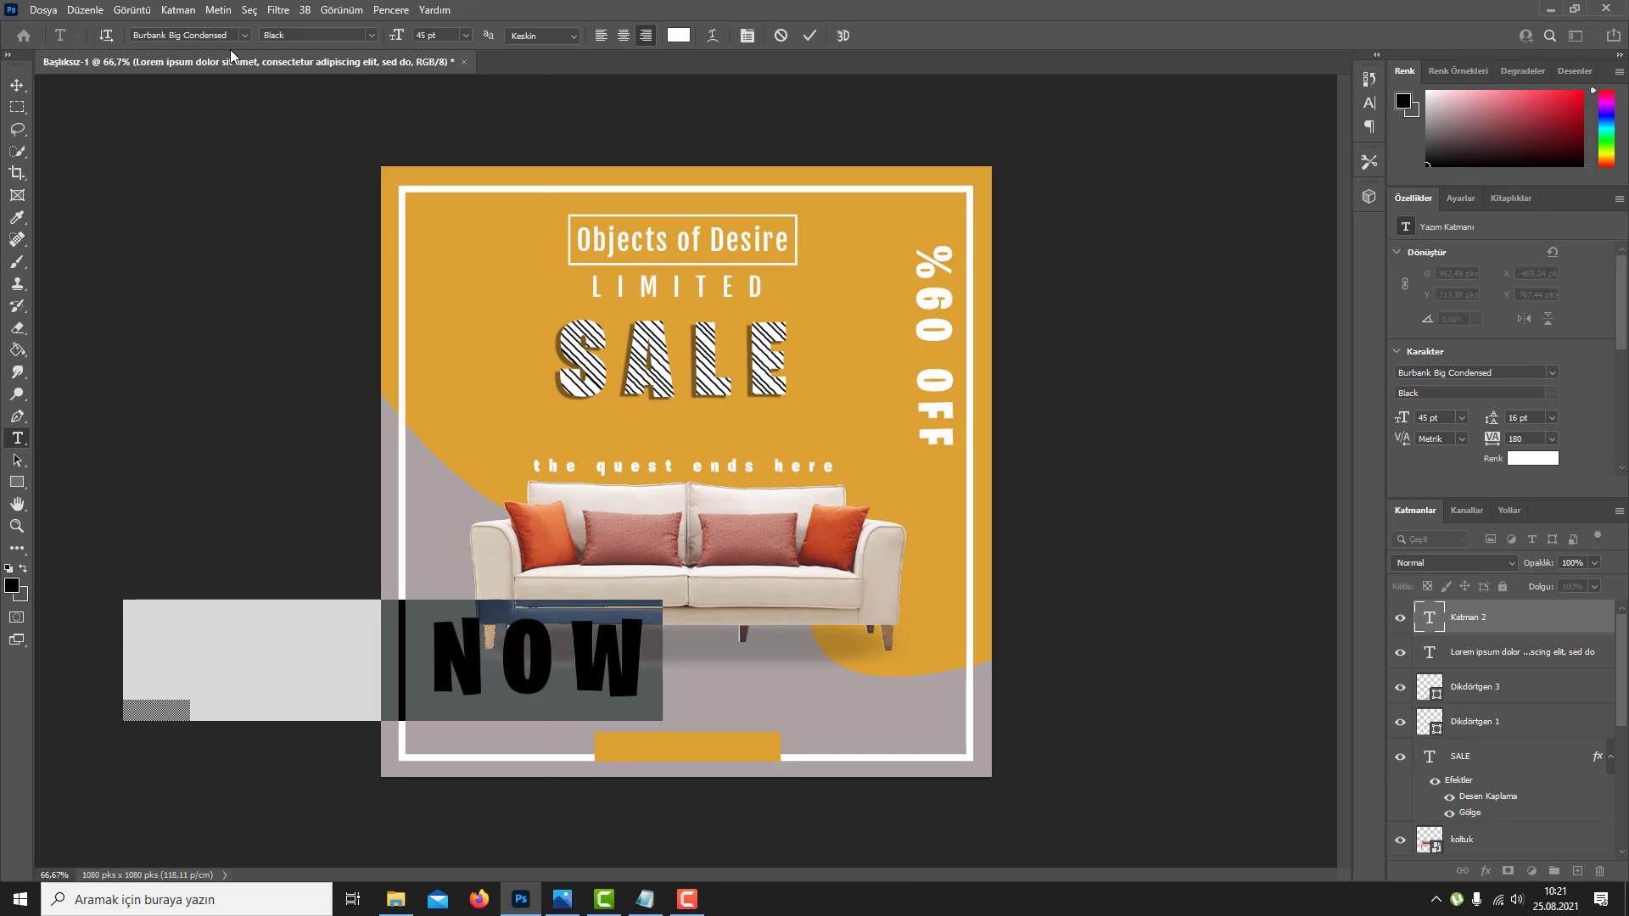
# Step: Set the SHOP NOW text to Fjalla One with tracking 0 at 8 pt
pyautogui.click(218, 36)
pyautogui.write('Fjalla One')
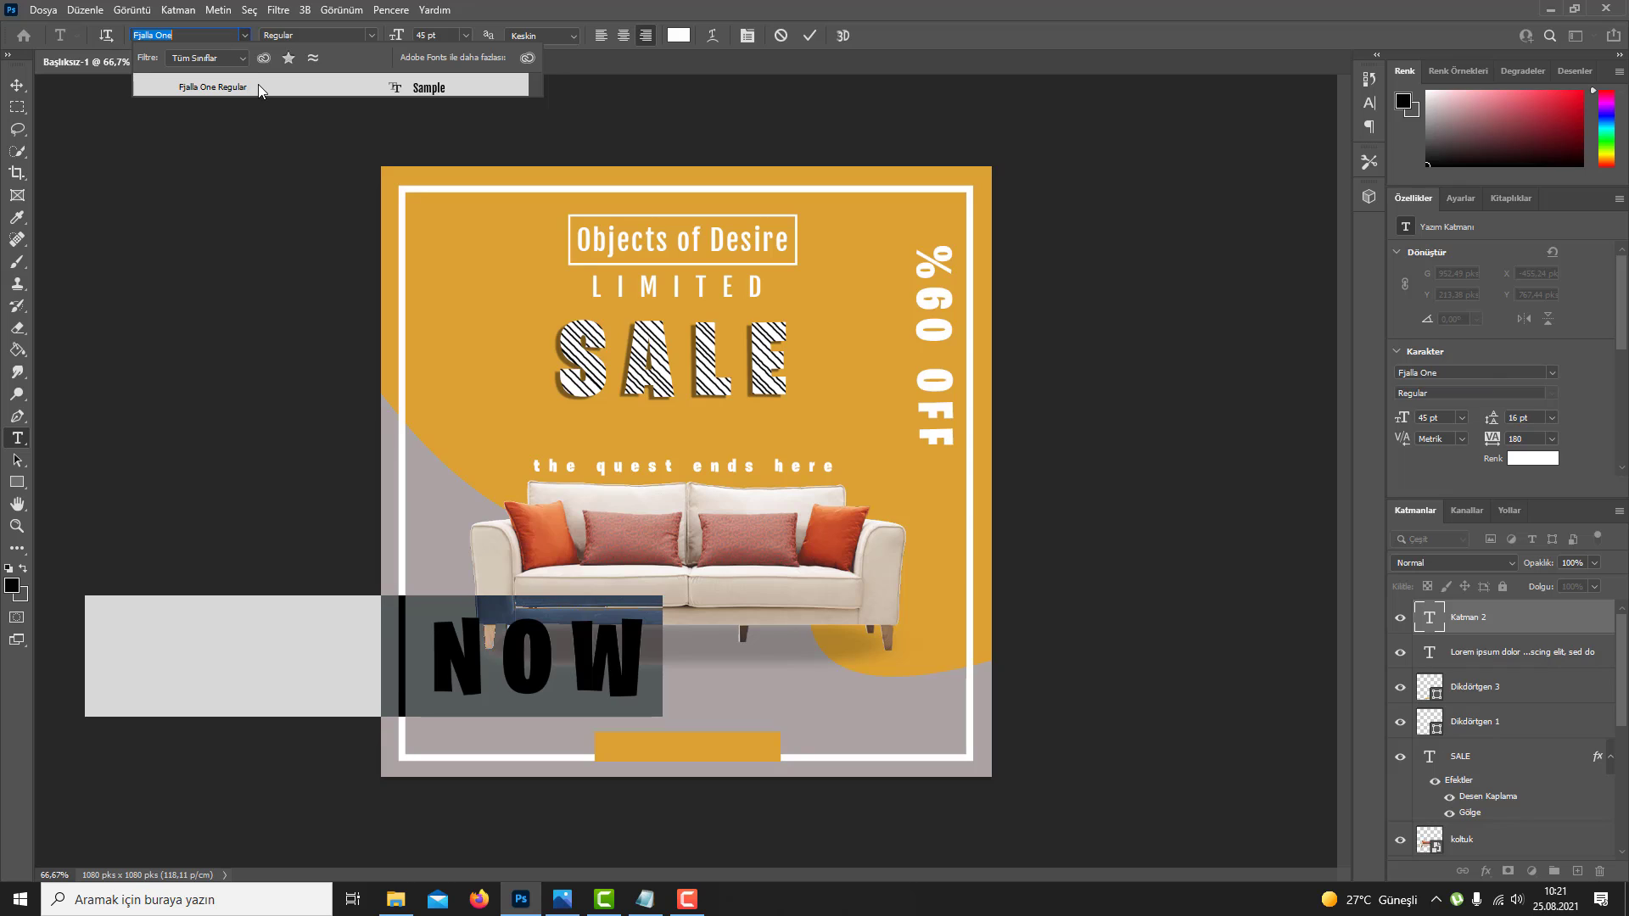
pyautogui.press('Return')
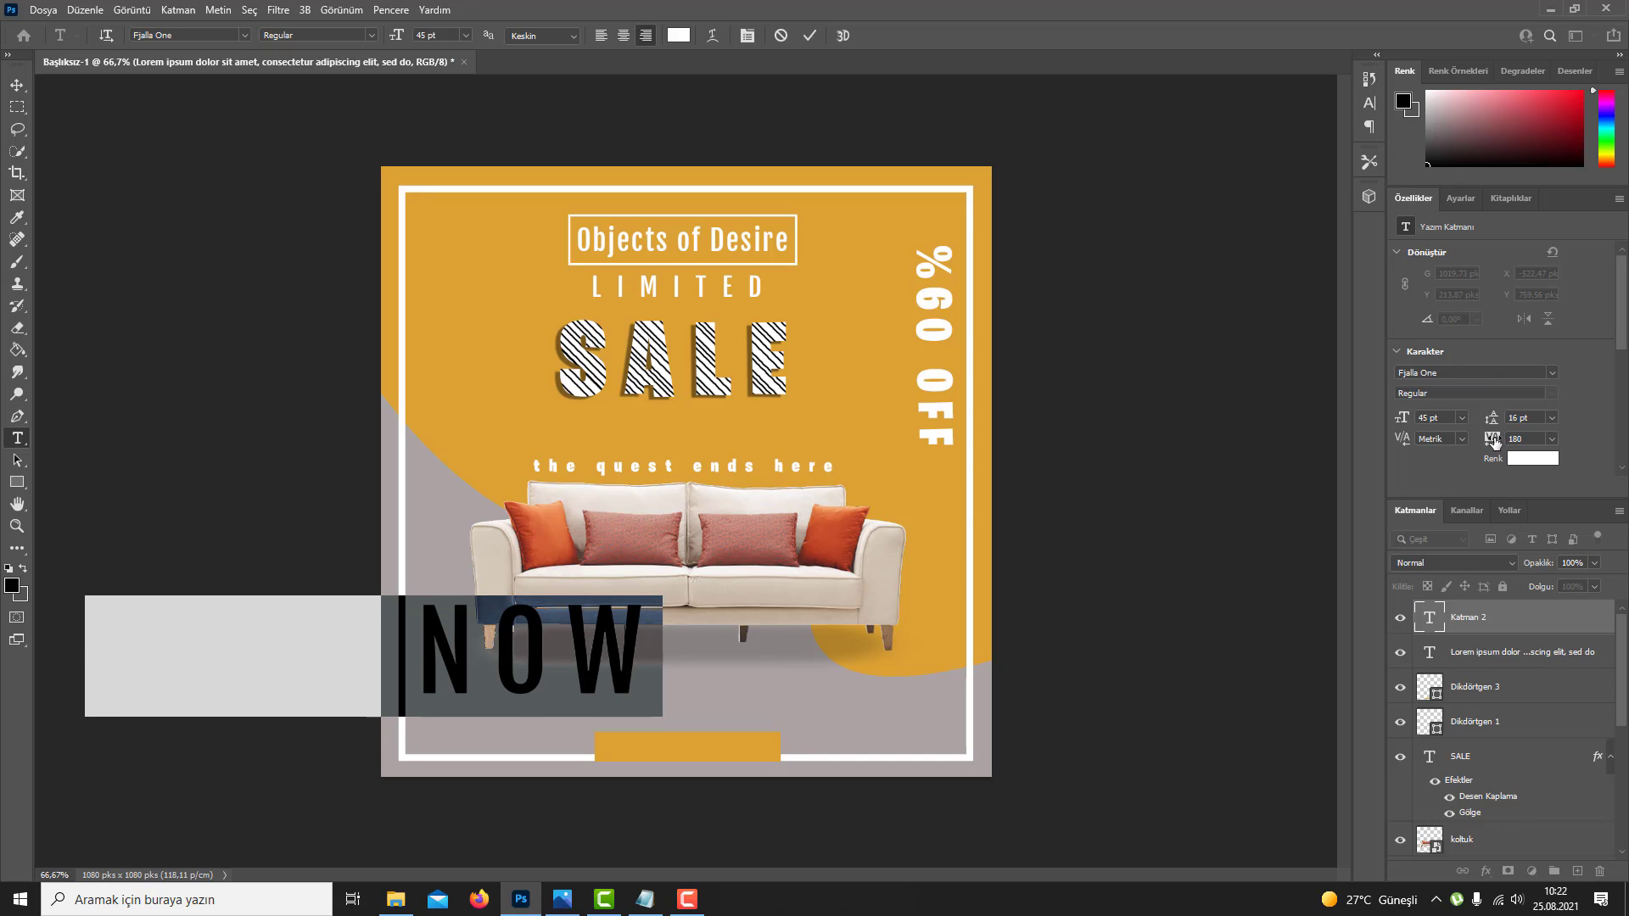
pyautogui.moveTo(1491, 439); pyautogui.dragTo(1433, 424)
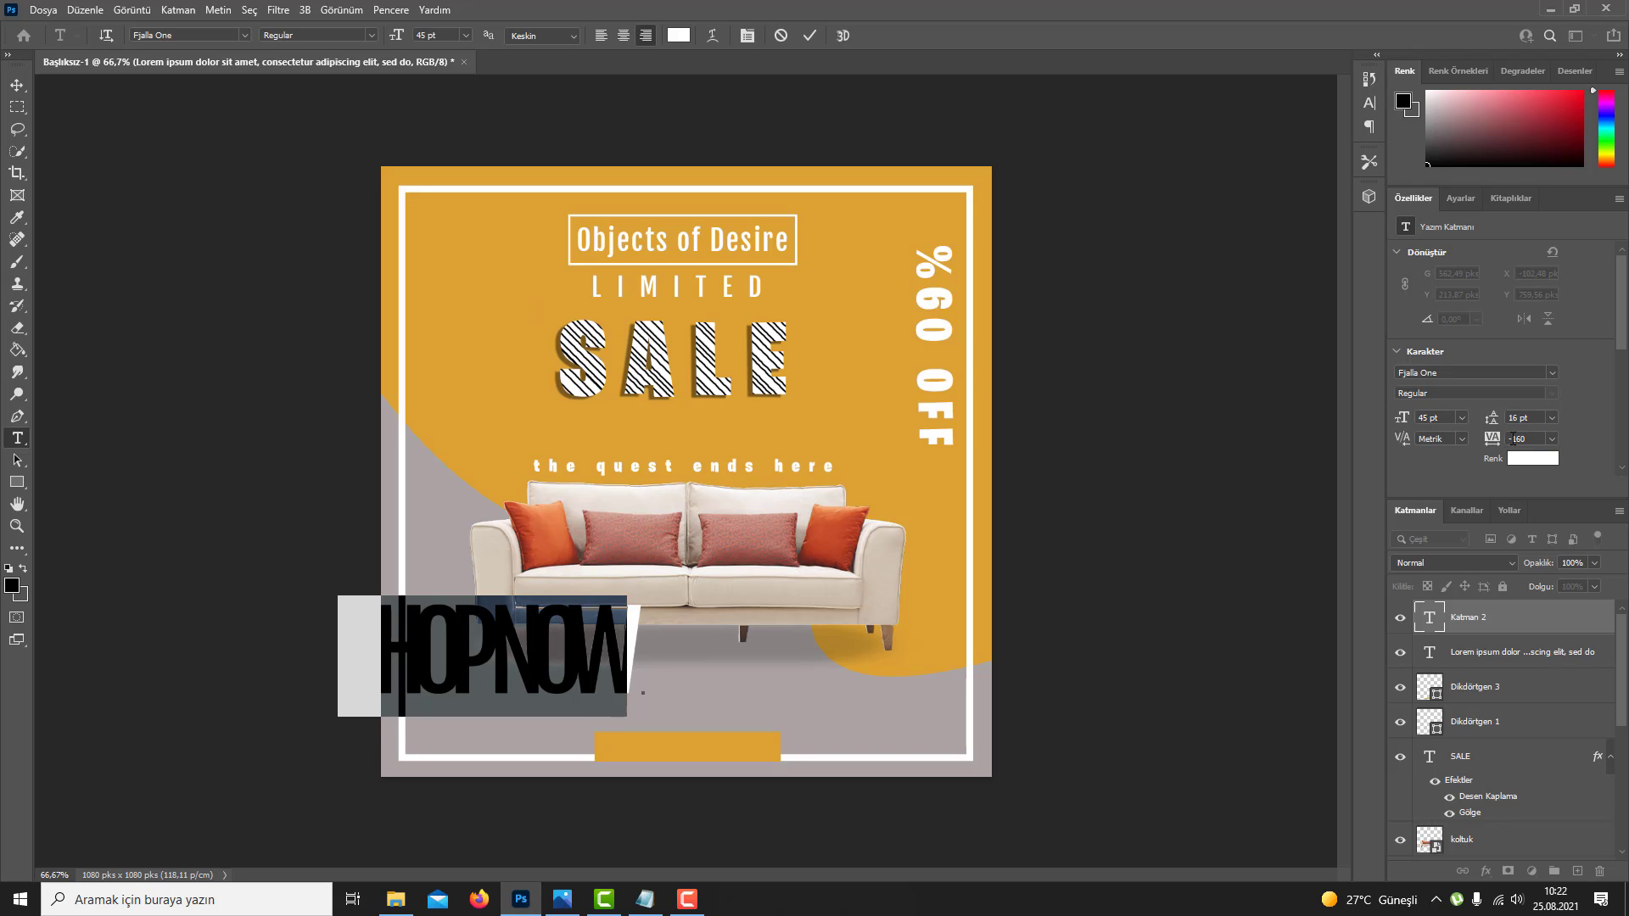
pyautogui.write('0')
pyautogui.press('Return')
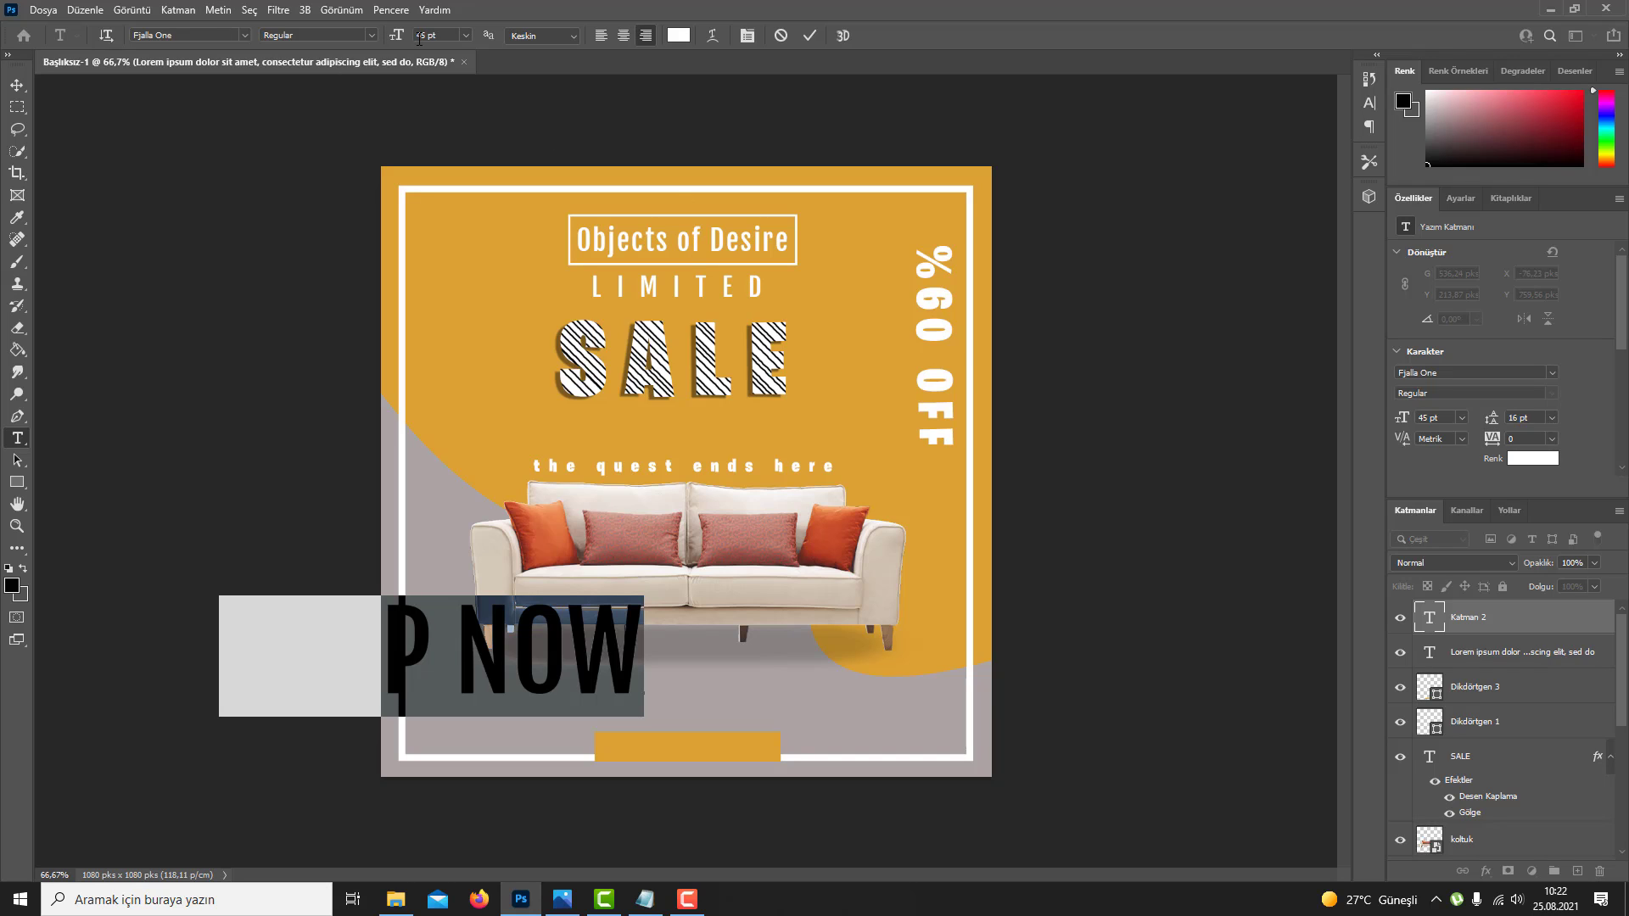
pyautogui.write('8')
pyautogui.press('Return')
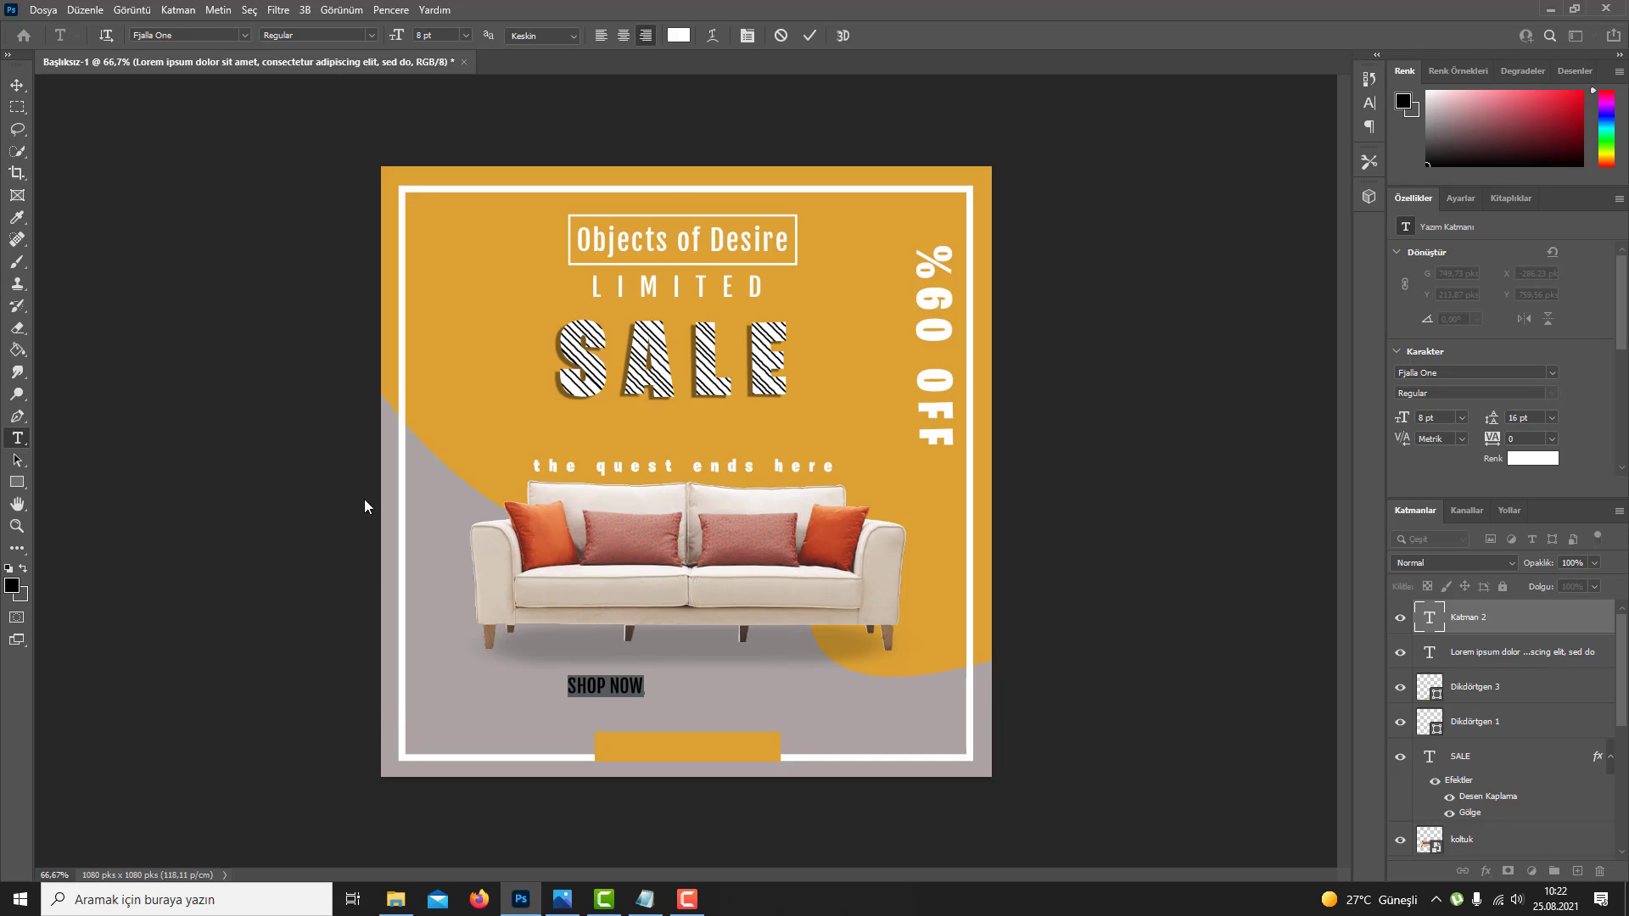
# Step: Move SHOP NOW onto the orange bar, enlarge it to 10 pt, and centre it
pyautogui.moveTo(666, 658); pyautogui.dragTo(700, 746)
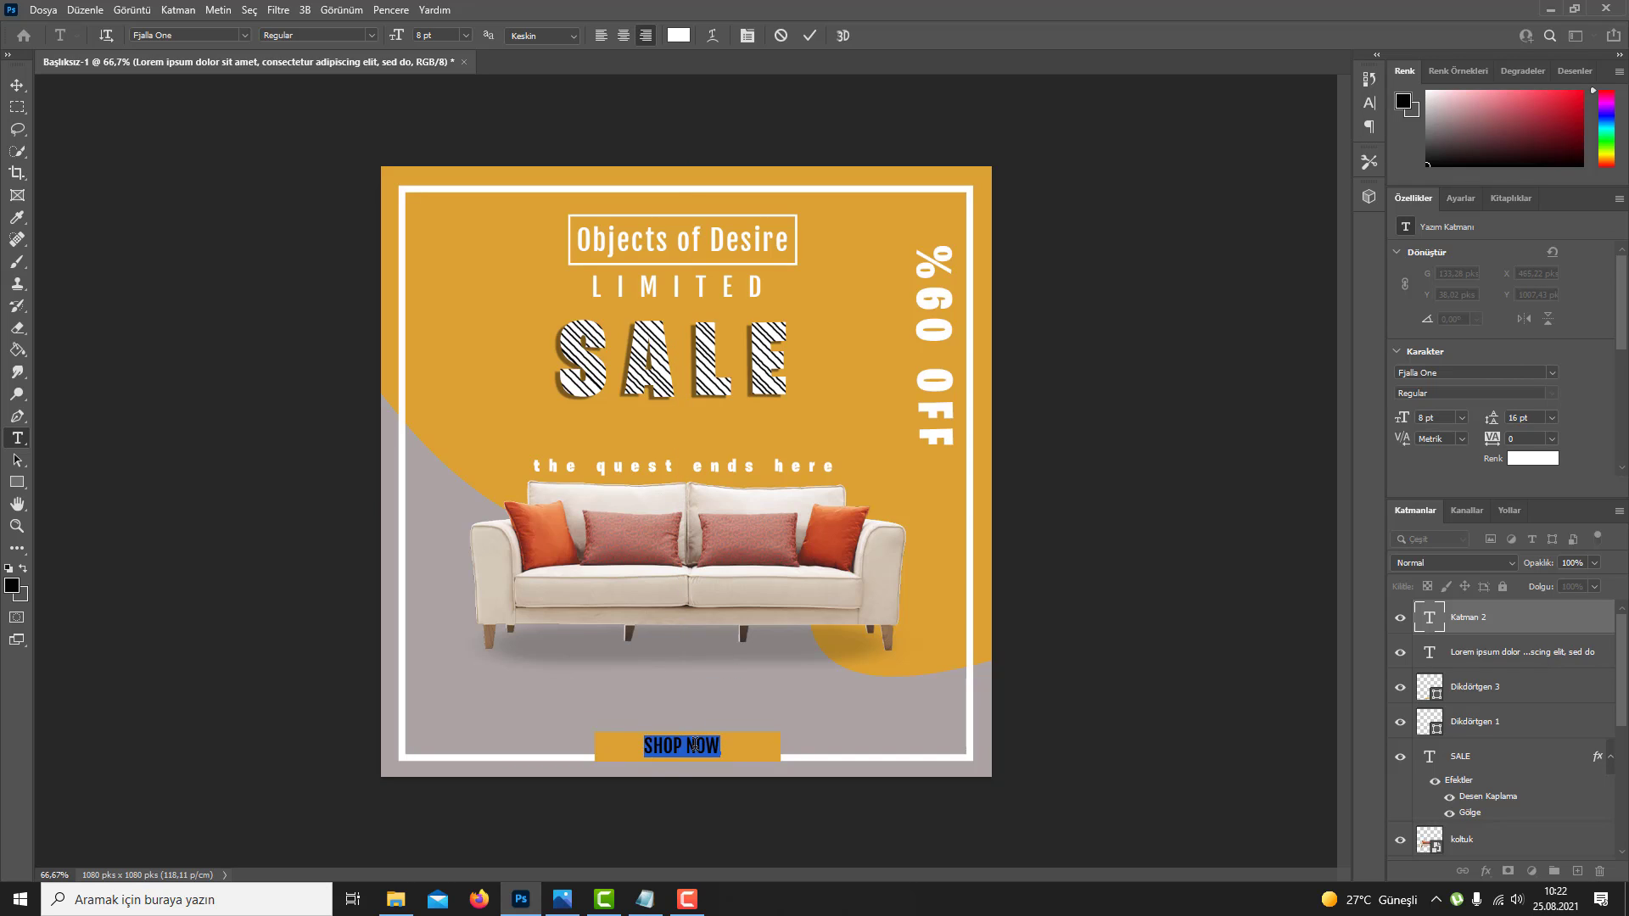
pyautogui.tripleClick(693, 745)
pyautogui.moveTo(398, 39); pyautogui.dragTo(417, 39)
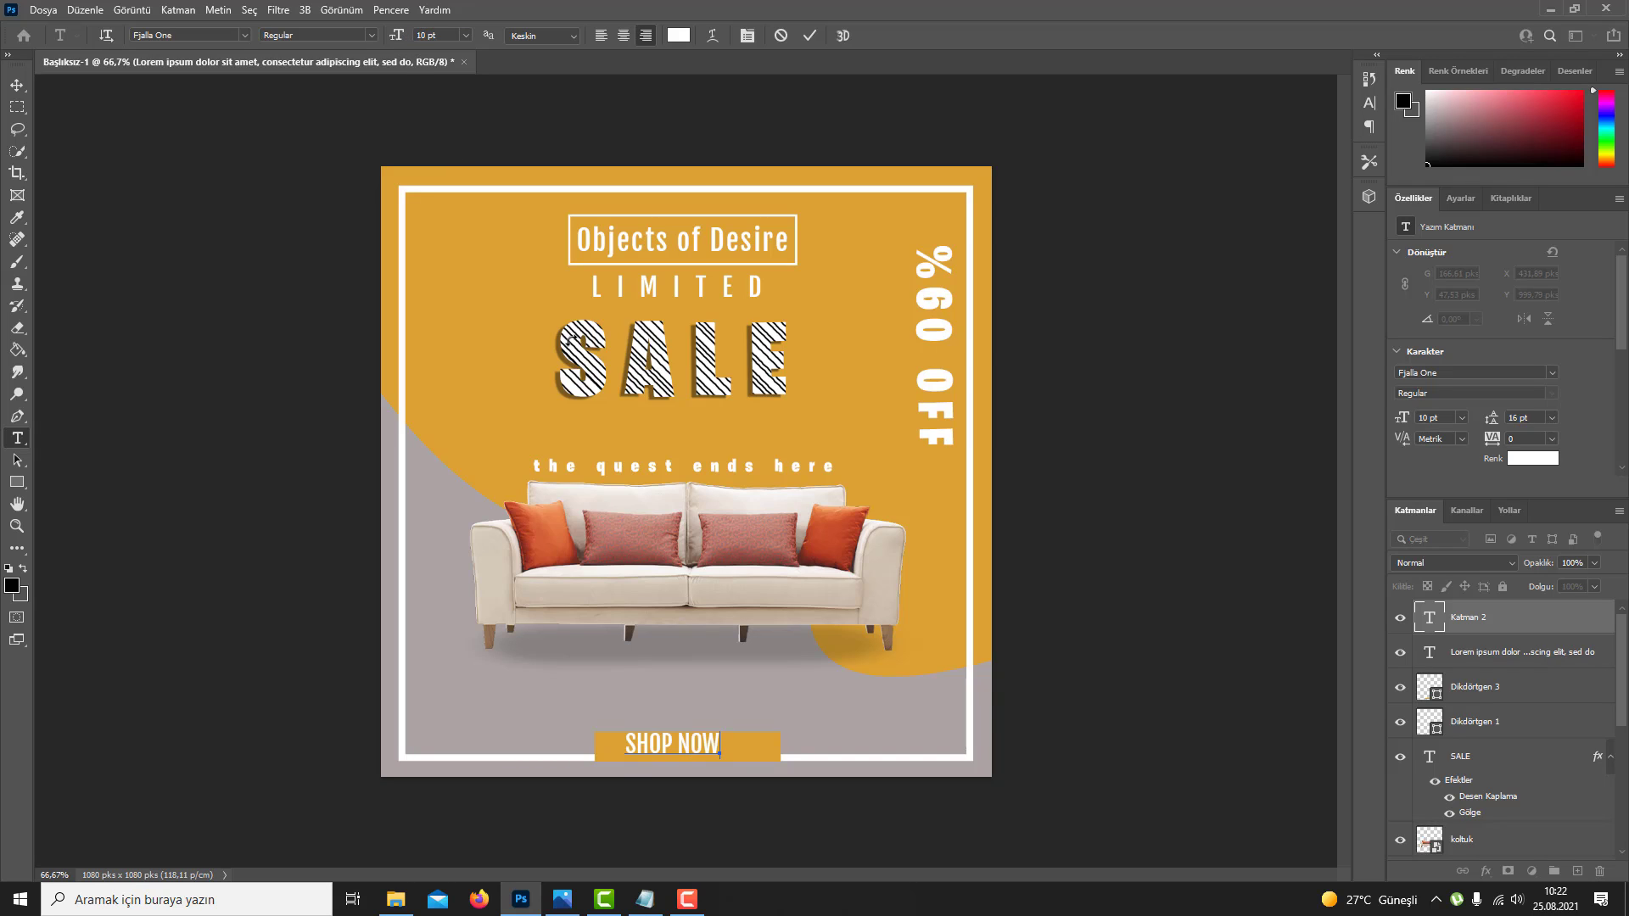
pyautogui.hotkey('ctrl', 'Return')
pyautogui.press('v')
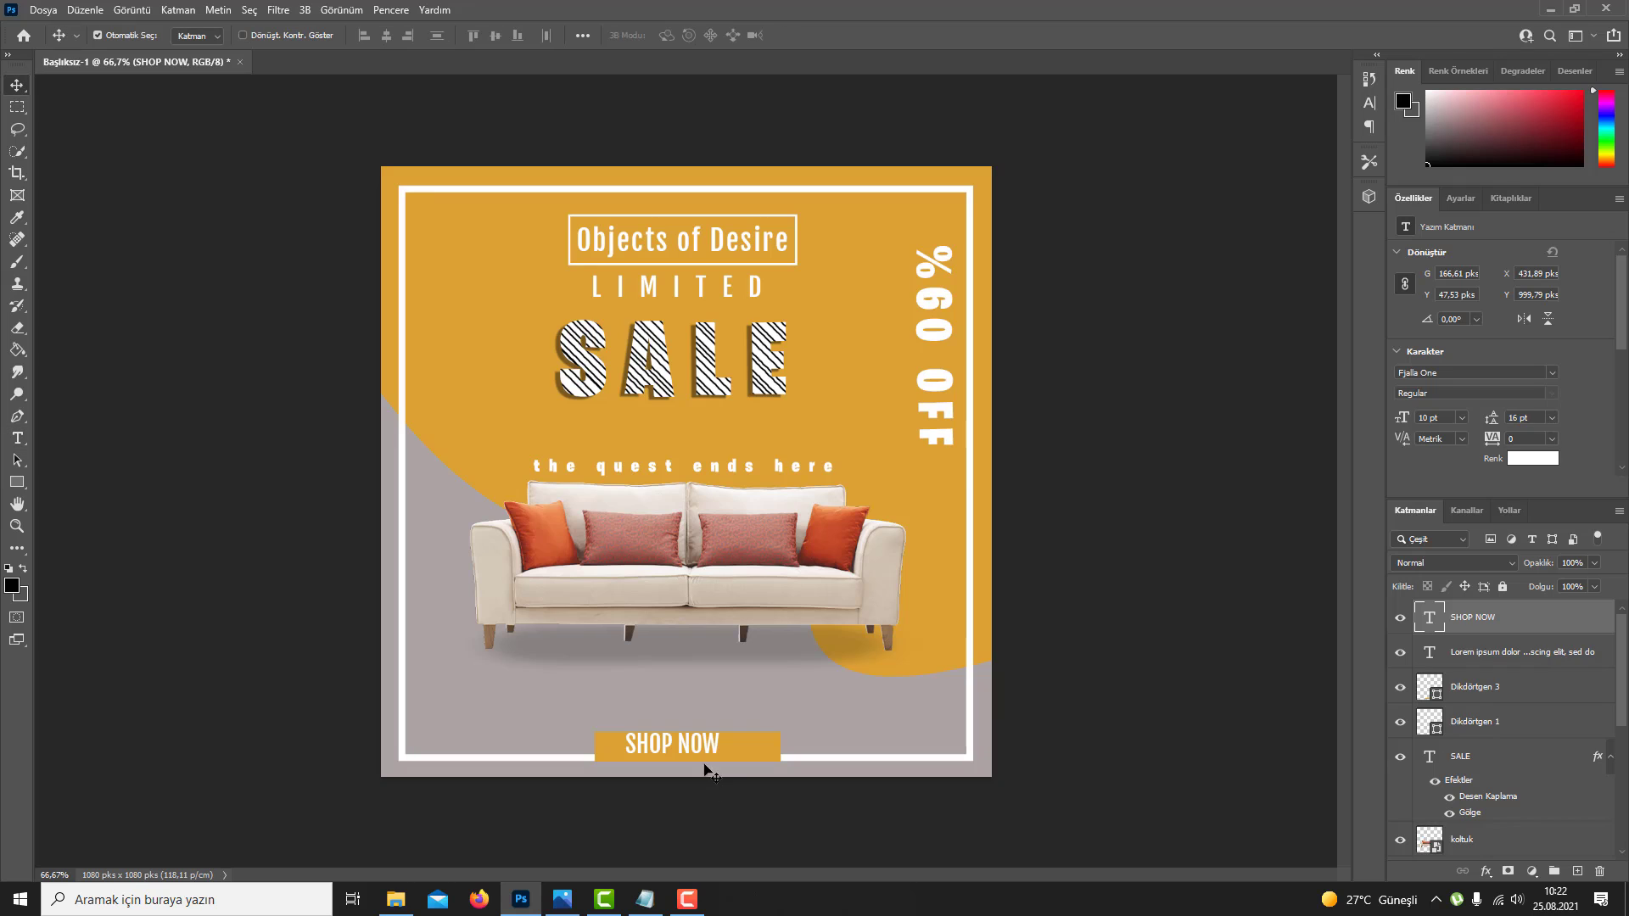
pyautogui.moveTo(703, 745); pyautogui.dragTo(714, 750)
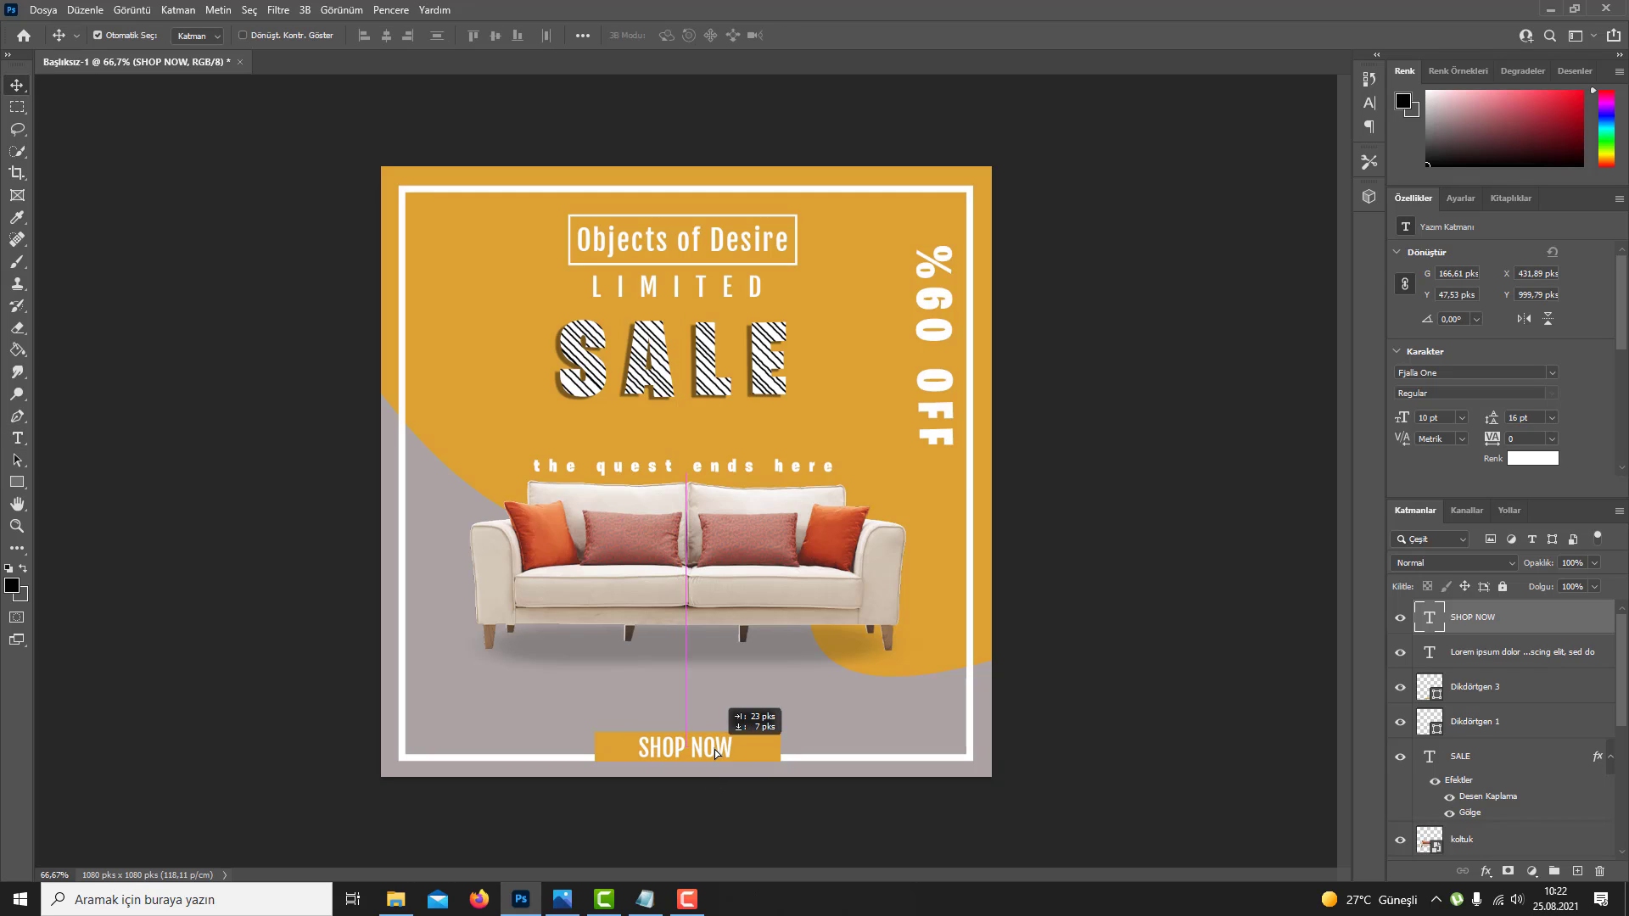
pyautogui.click(784, 666)
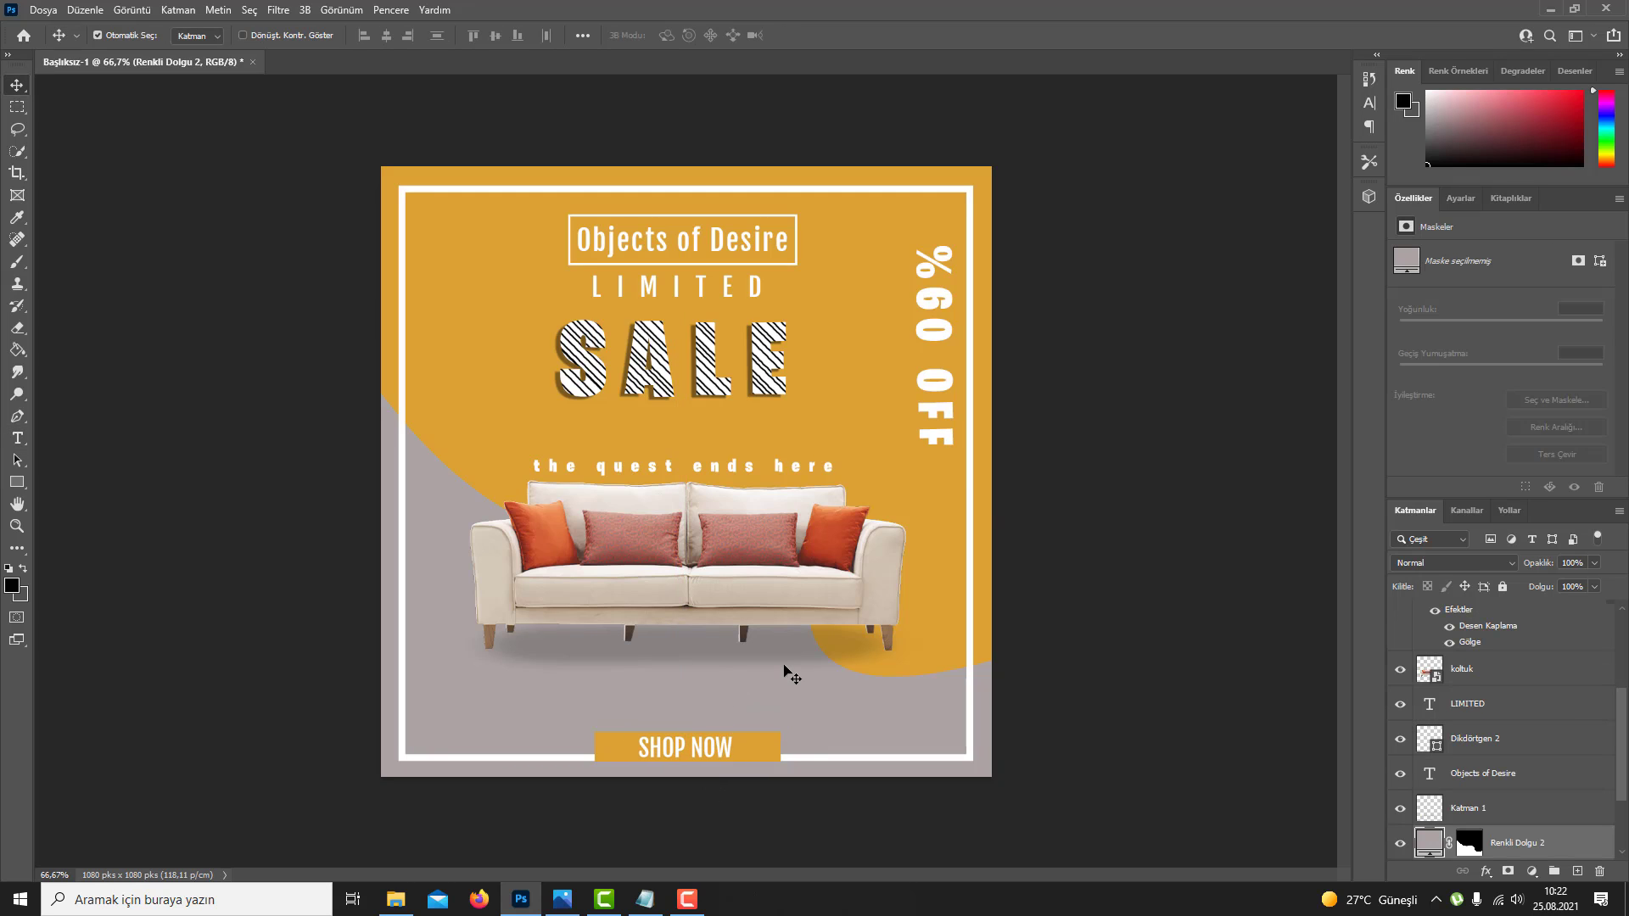